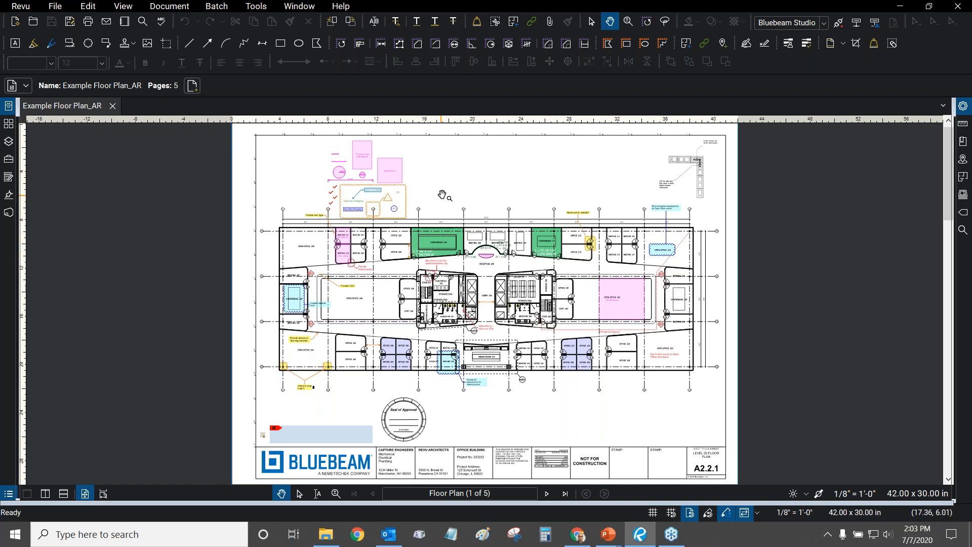
- Switch the interface theme to Light in the general preferences and apply it
click(32, 11)
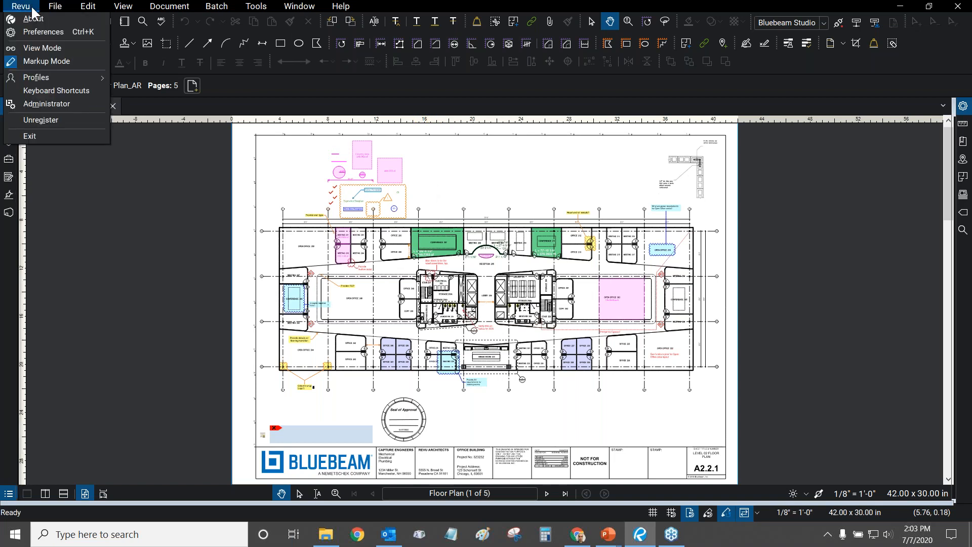
click(36, 33)
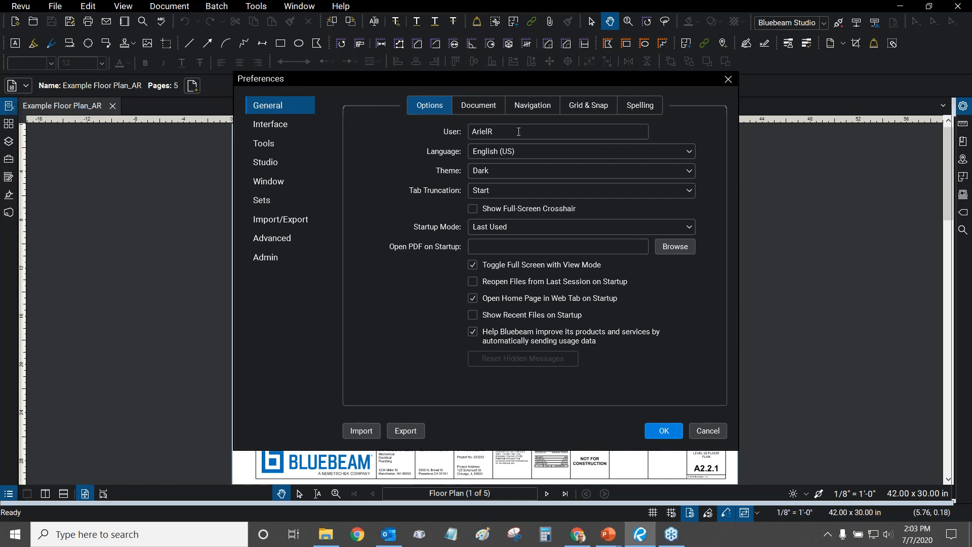
click(495, 171)
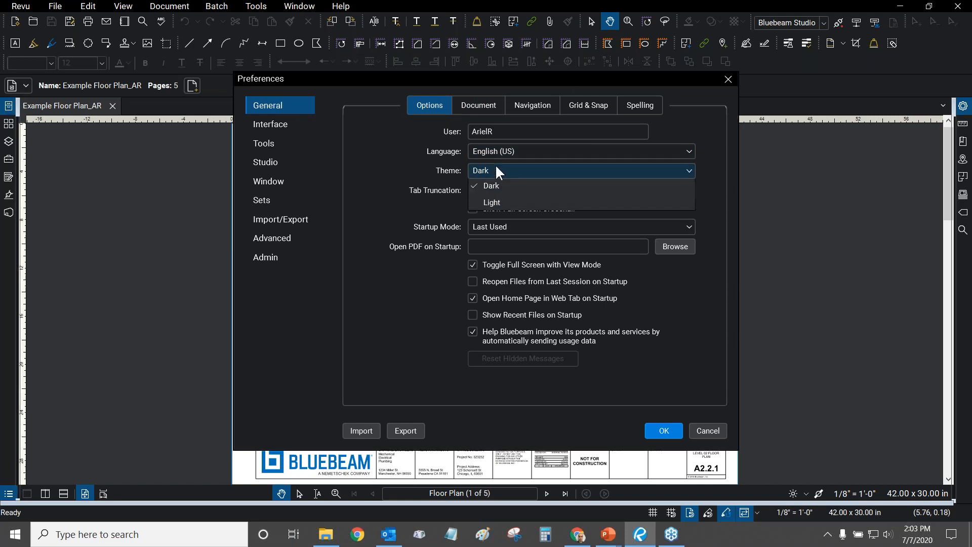
click(497, 203)
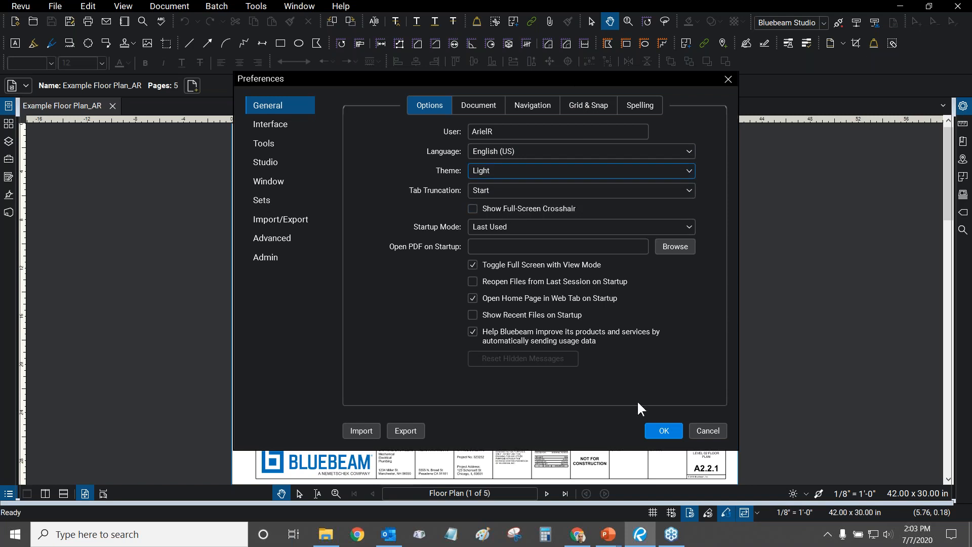
click(664, 431)
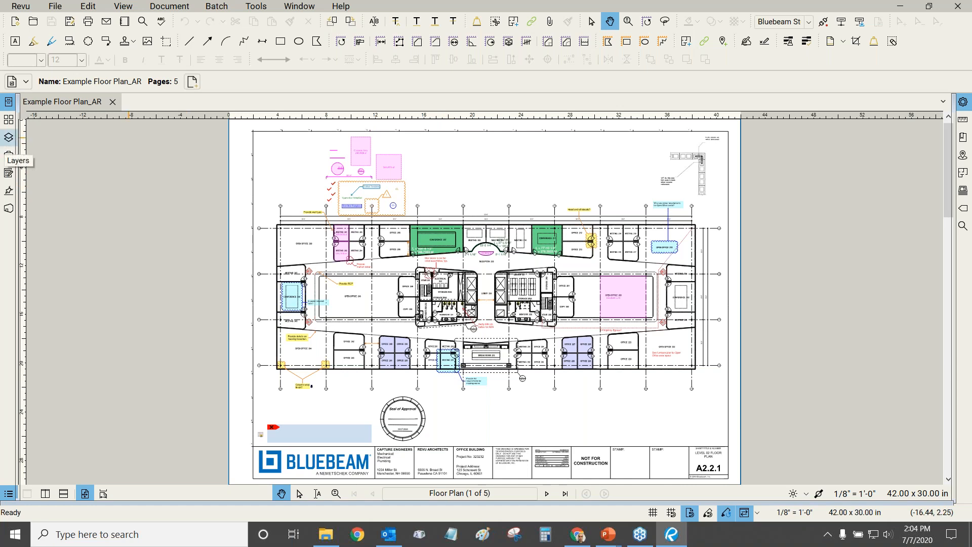
- Return the interface theme to Dark in the general preferences and apply it
click(20, 7)
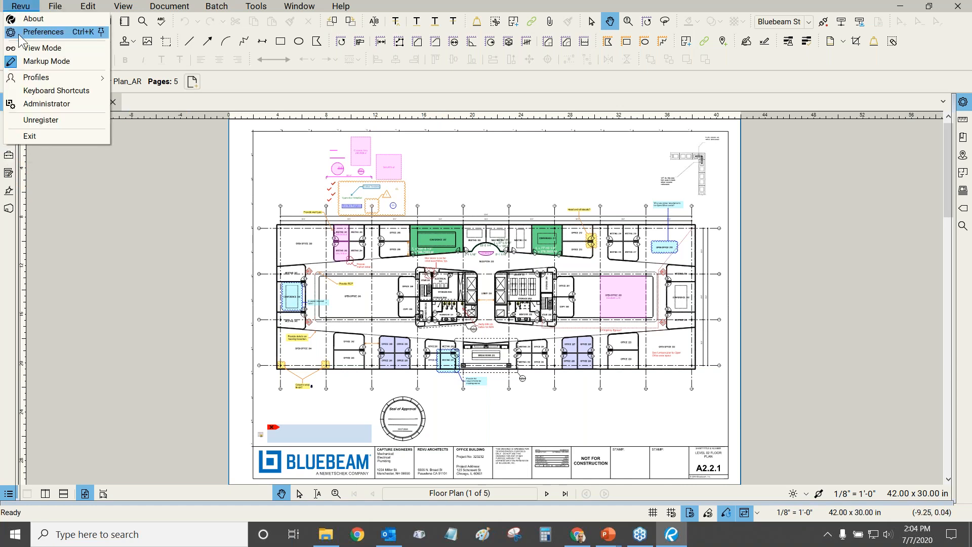
click(44, 32)
click(521, 172)
click(494, 187)
click(663, 430)
- Set the navigation Sensitivity to 2 in the general preferences
click(22, 6)
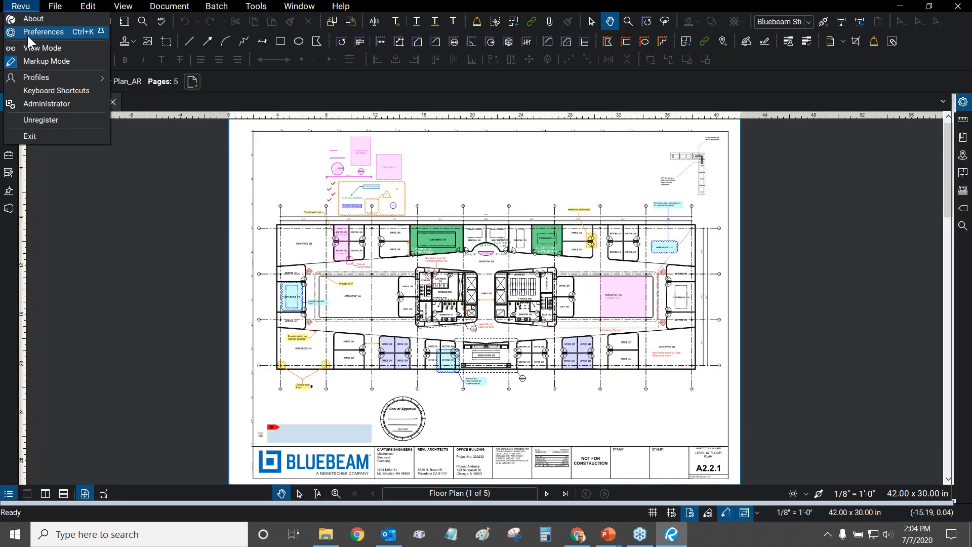
click(26, 33)
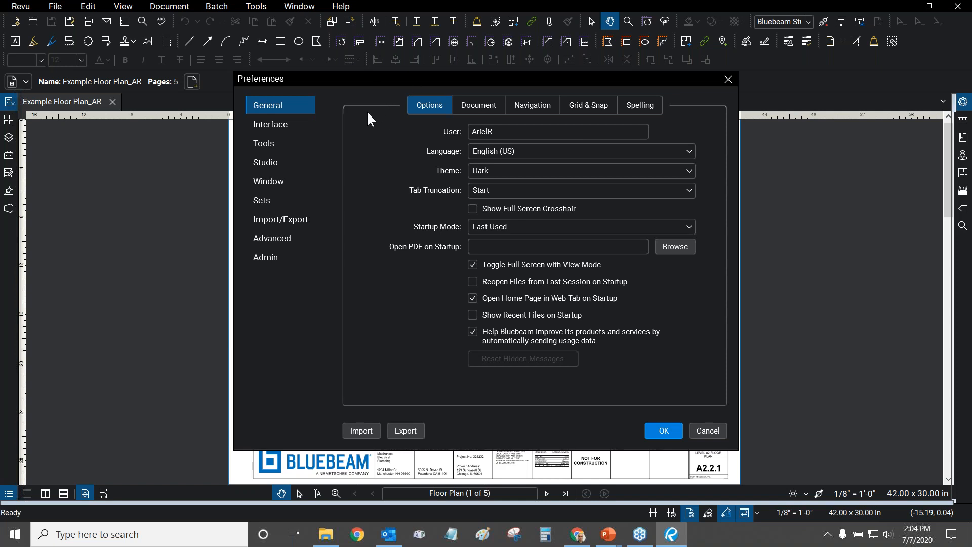
click(478, 107)
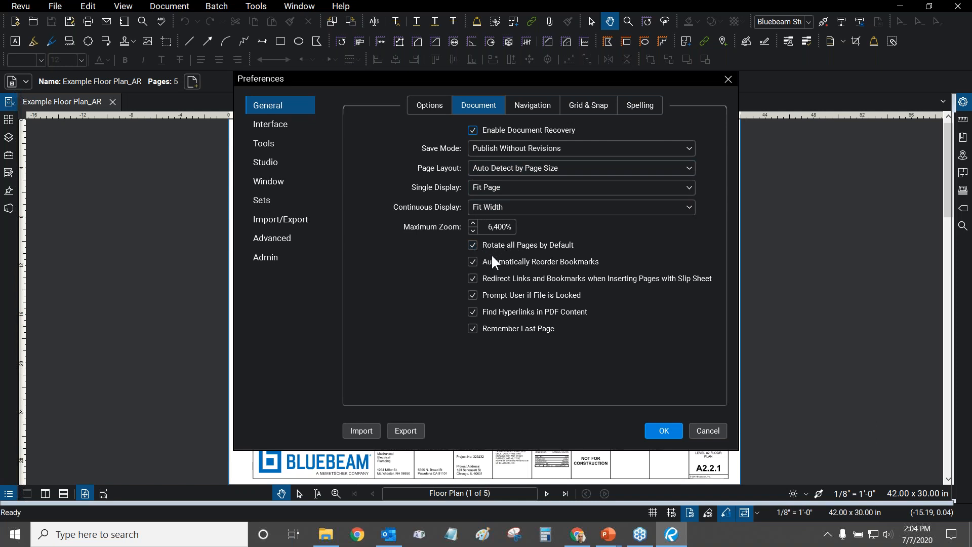
click(536, 105)
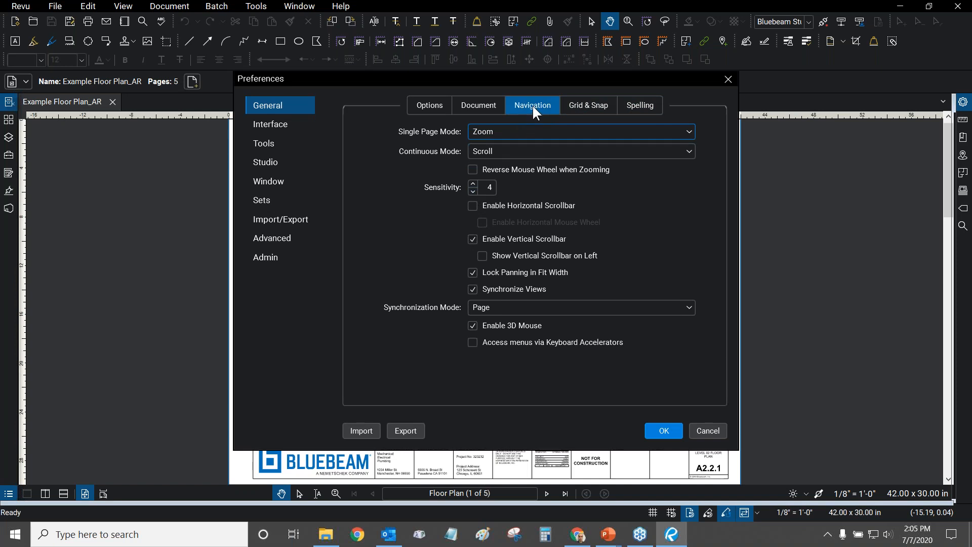
click(472, 191)
click(473, 191)
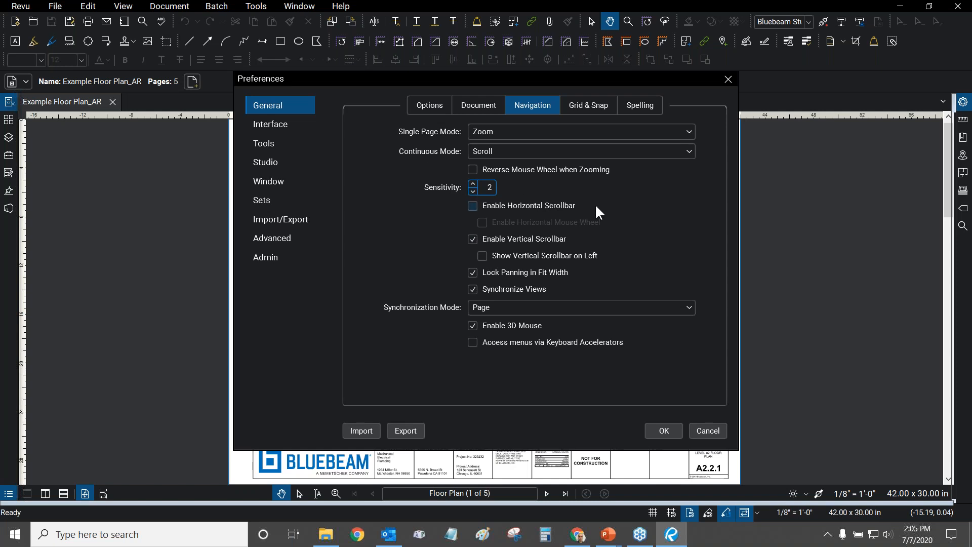
- Enable the horizontal scrollbar and disable the vertical one, with the view Synchronization Mode kept at Page
click(472, 205)
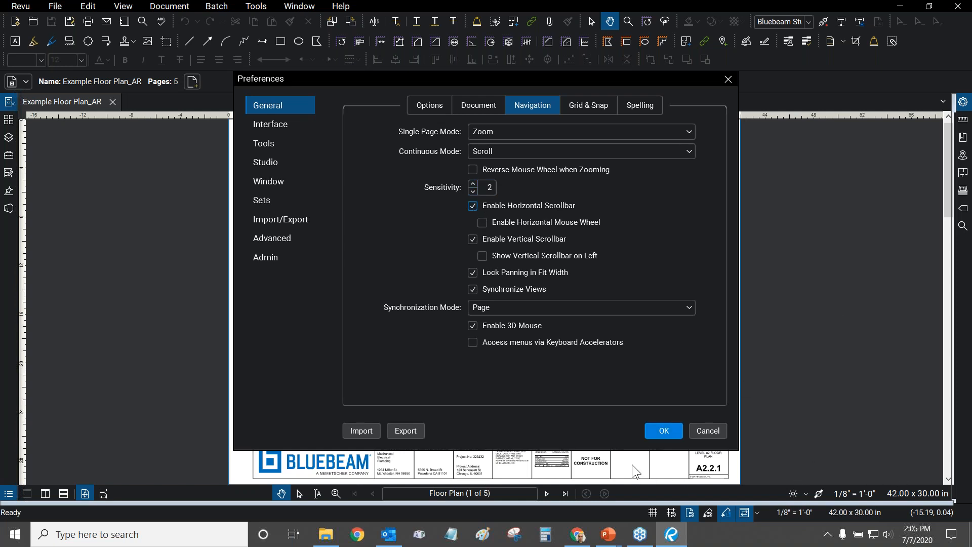
click(472, 239)
click(527, 304)
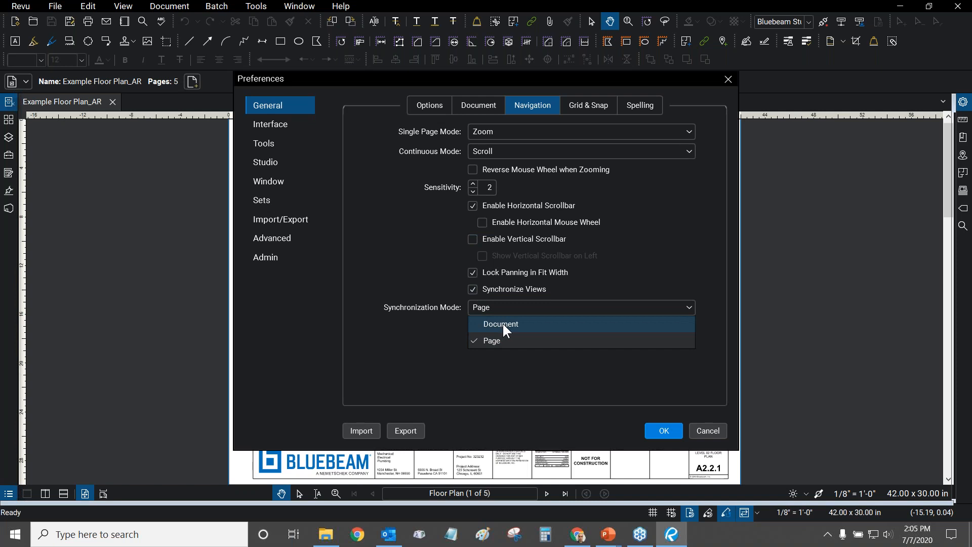
click(450, 284)
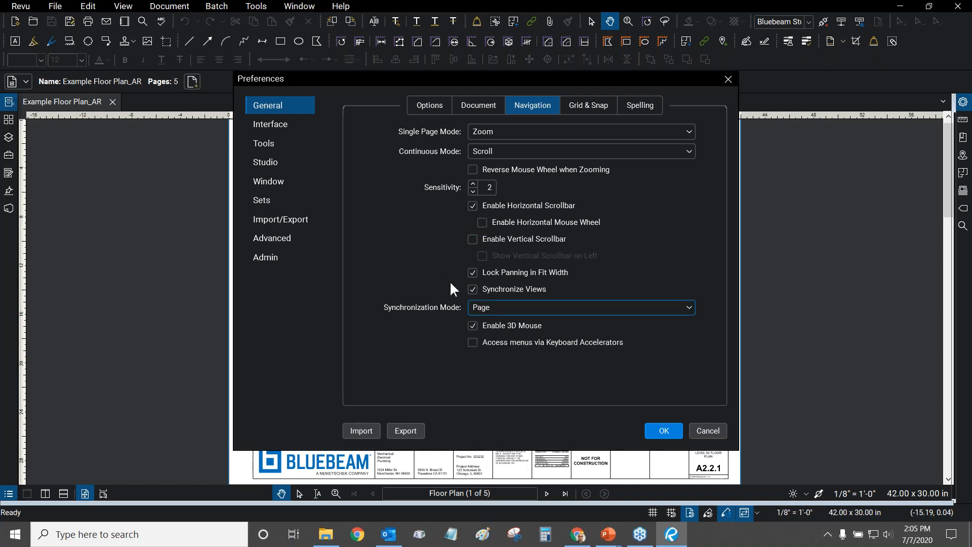
click(491, 305)
click(502, 338)
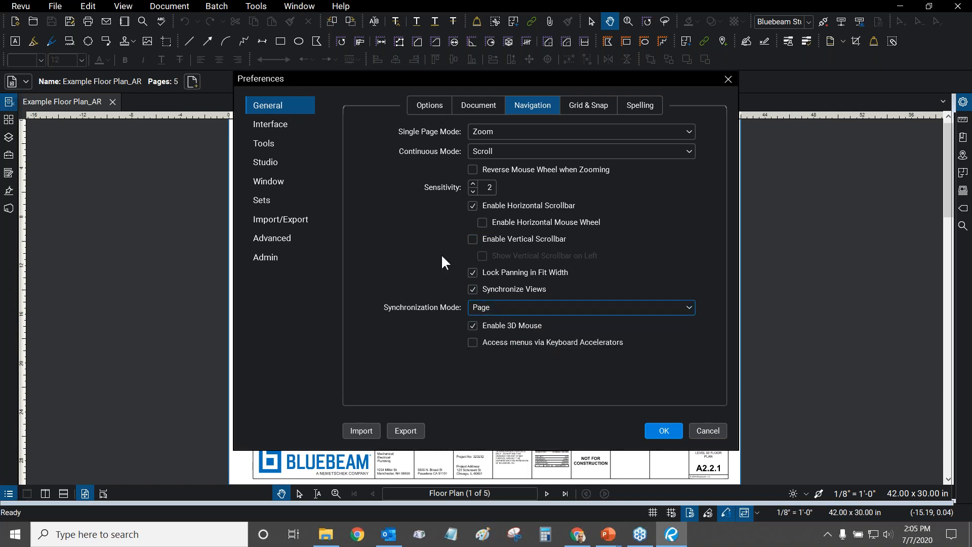
- Review the Interface preferences for file access, markups list and layers, including the choices for the recent history limit
click(289, 124)
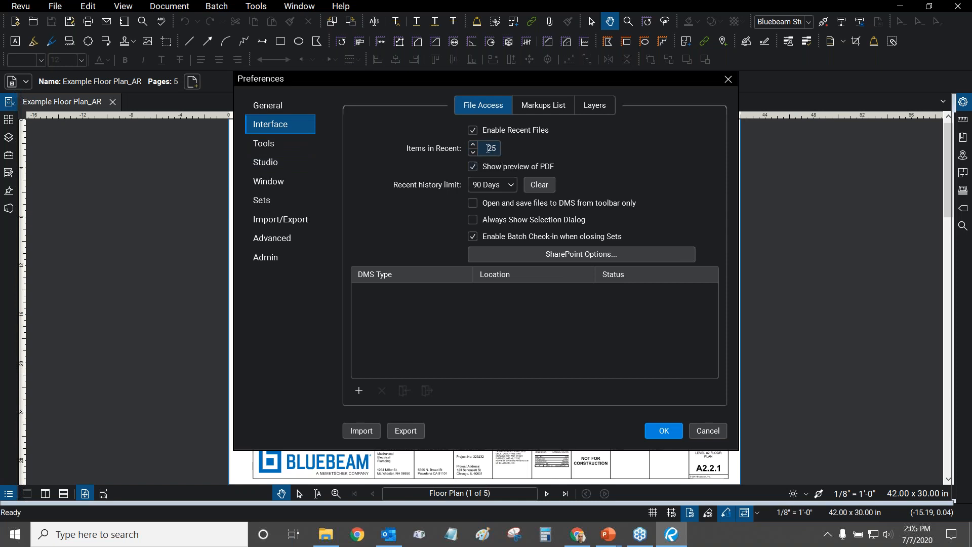
click(509, 185)
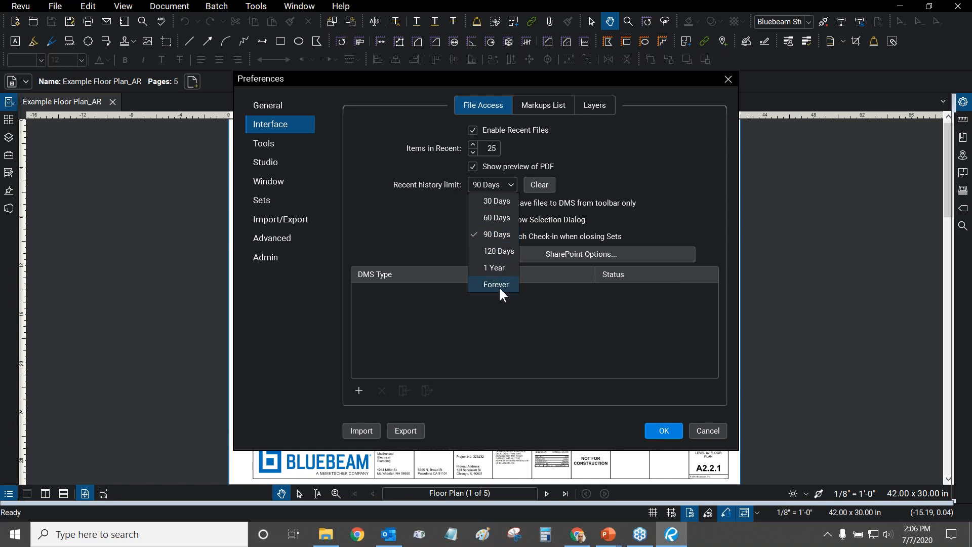
click(414, 224)
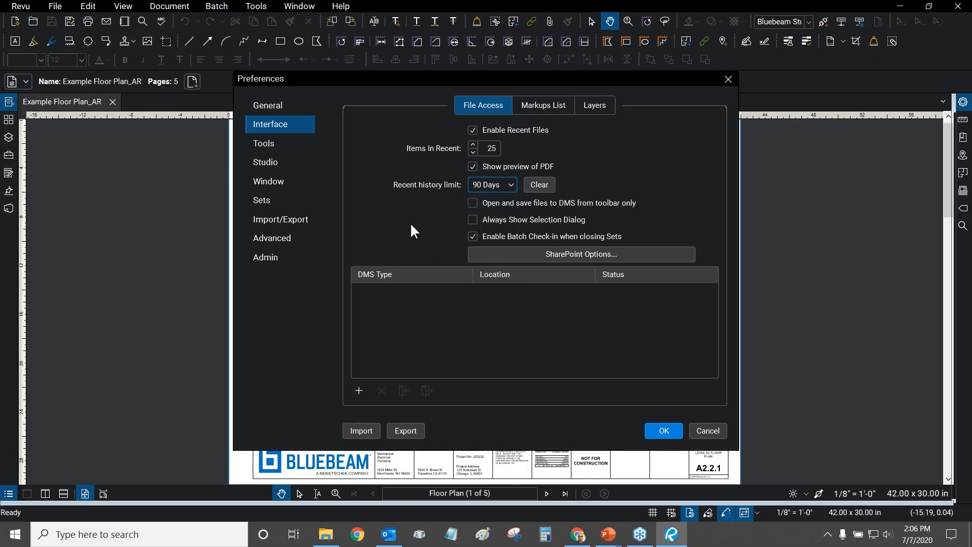
click(537, 107)
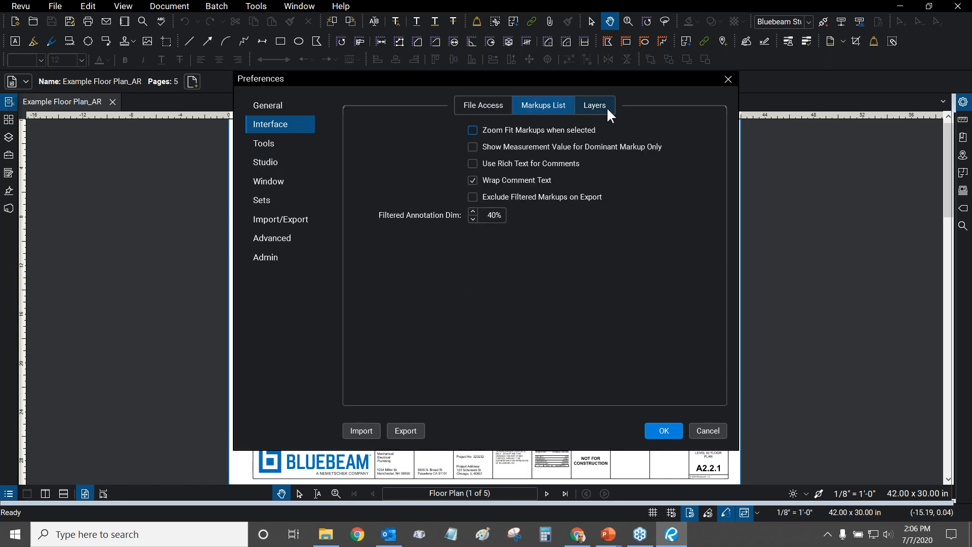
click(602, 108)
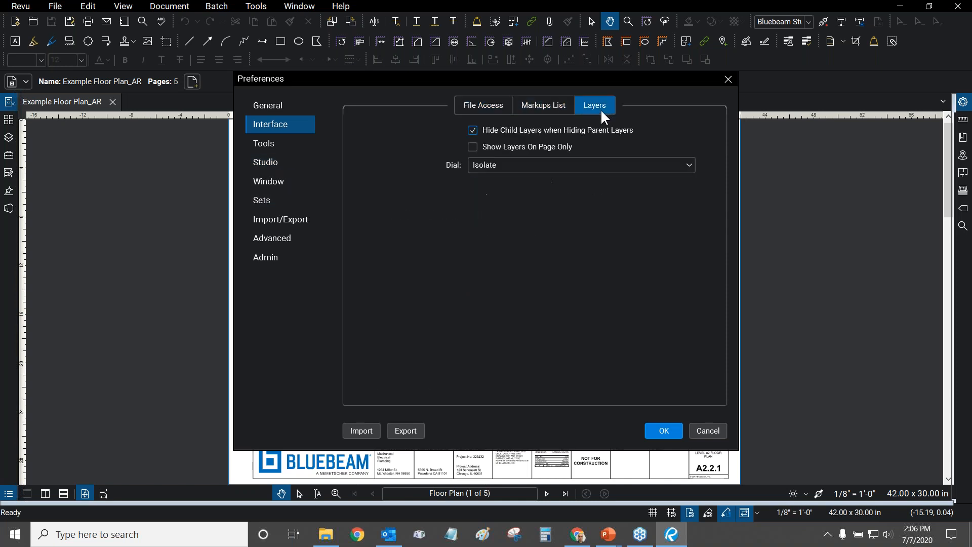
- Review the Tools preferences for markup, measure, sketch, forms and signature, including the measurement fill size
click(284, 145)
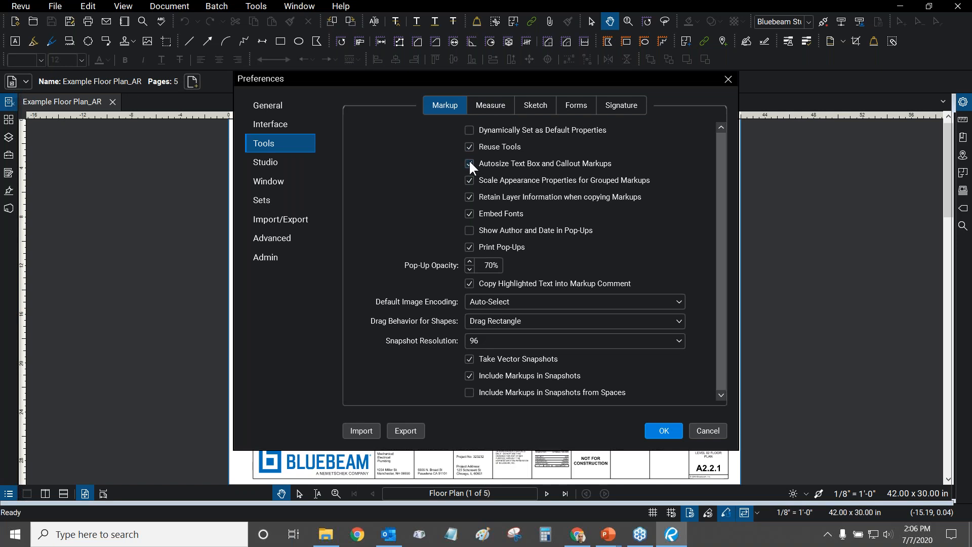
click(493, 108)
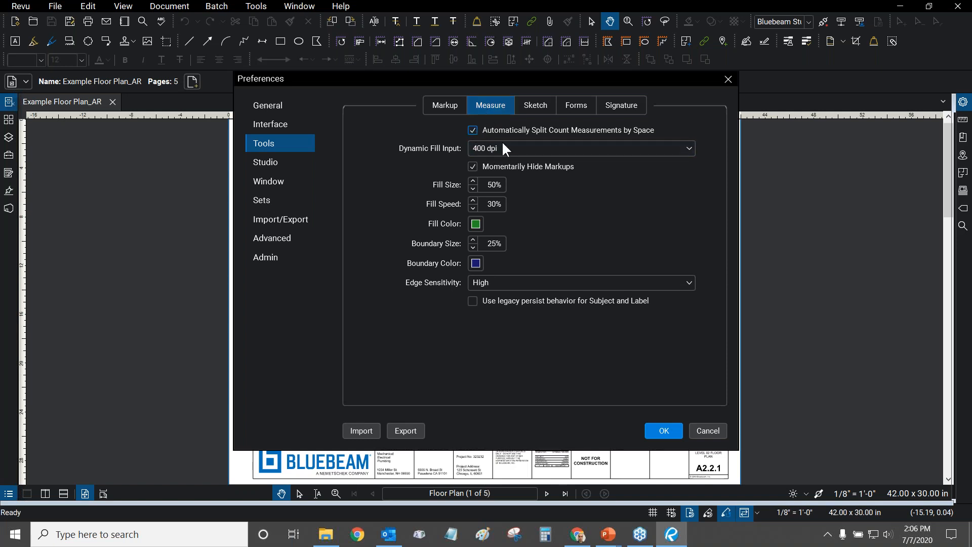
click(494, 185)
double_click(489, 185)
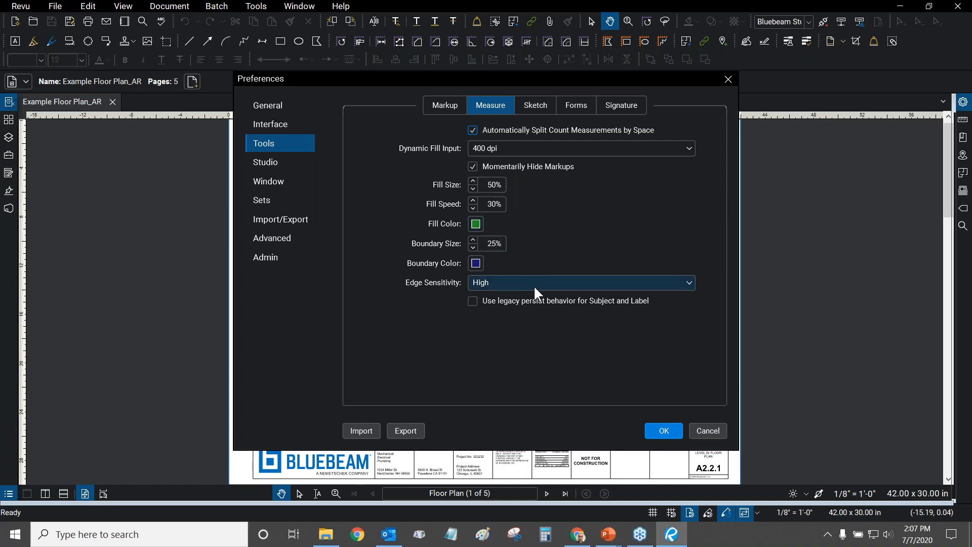
click(535, 107)
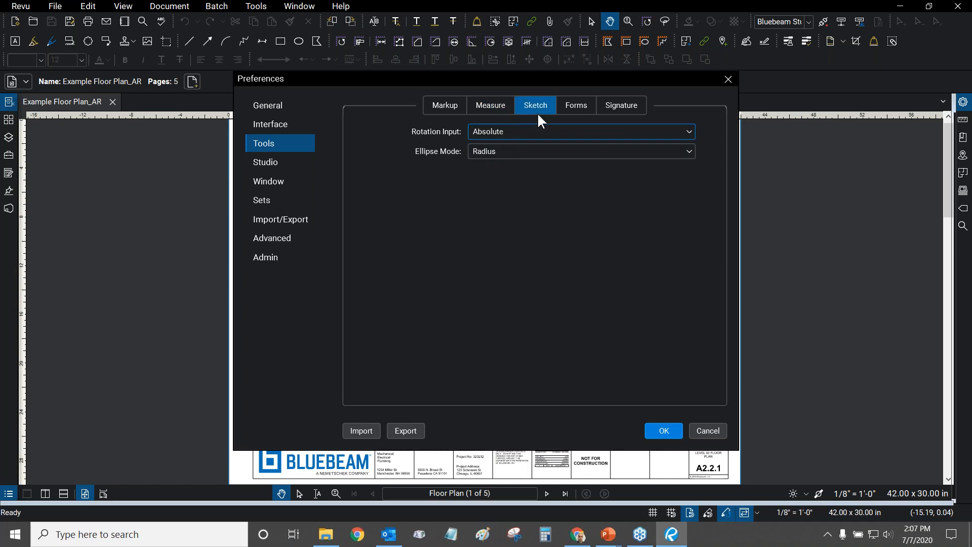
click(577, 113)
click(614, 107)
- Review the Studio, Window and Advanced preferences, including the available 2D rendering engines
click(285, 167)
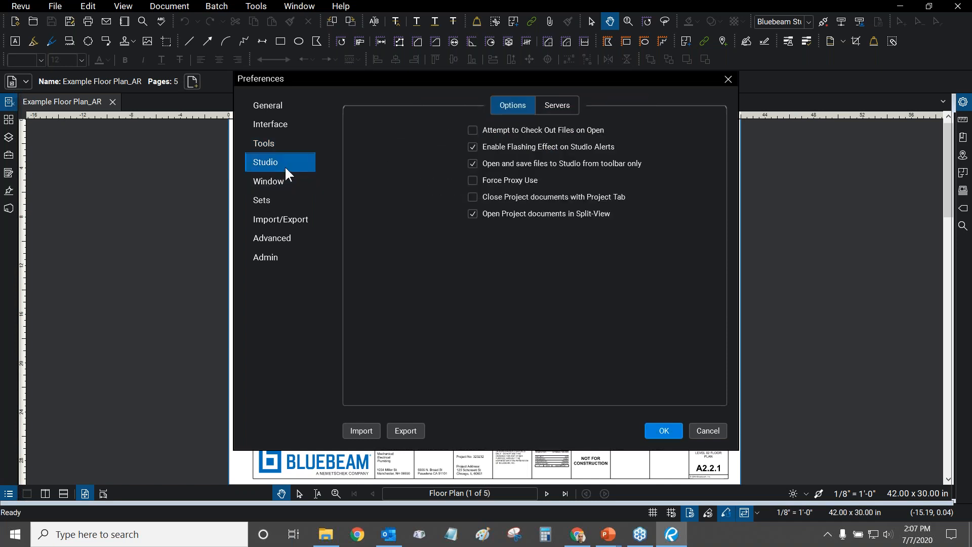
click(276, 187)
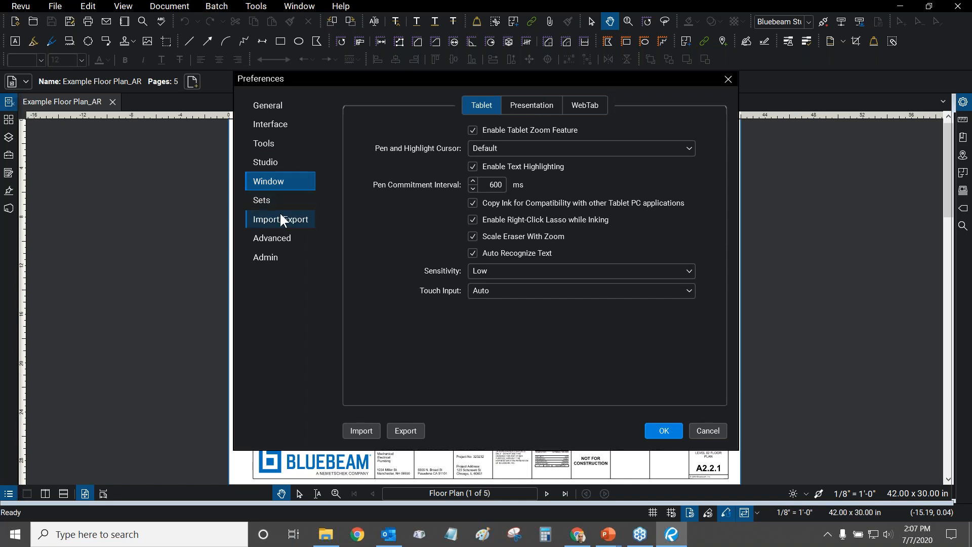
click(281, 240)
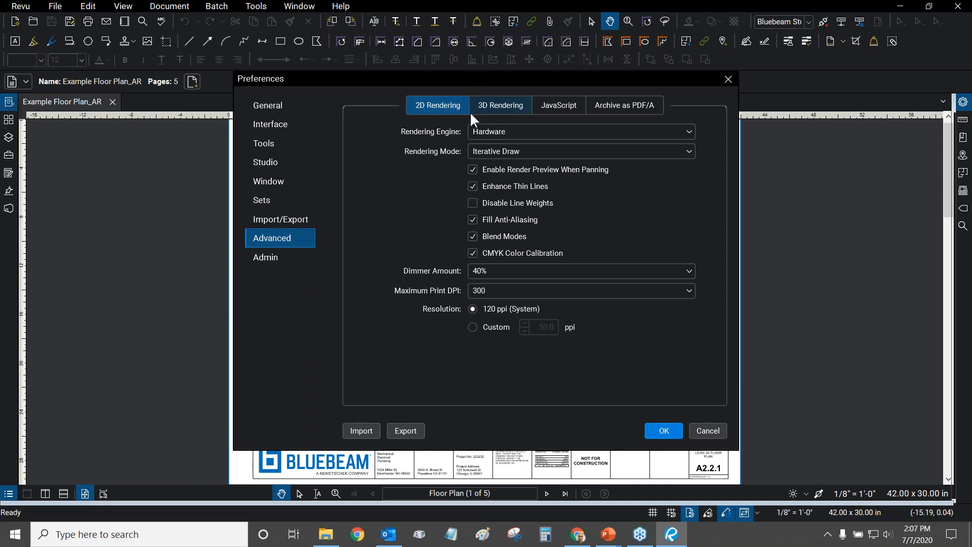
click(493, 131)
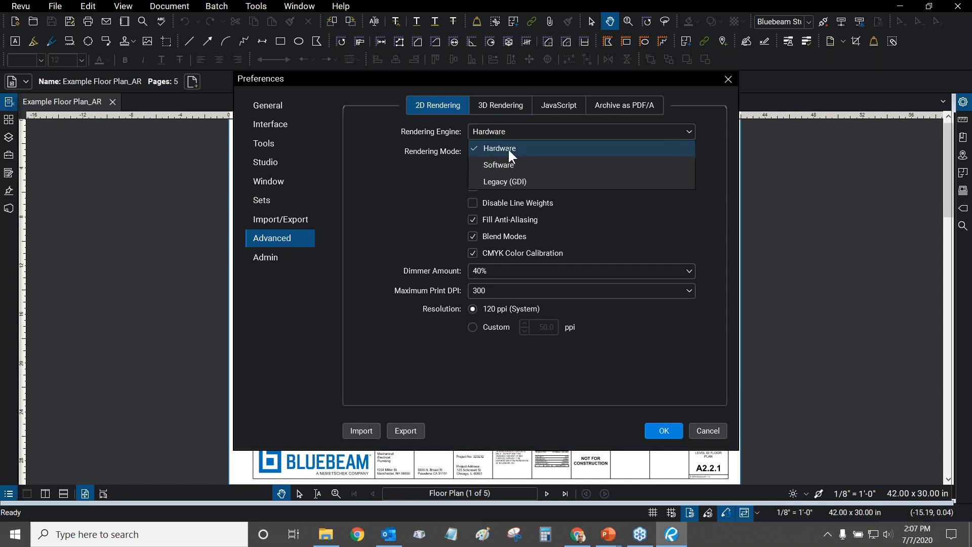
click(386, 126)
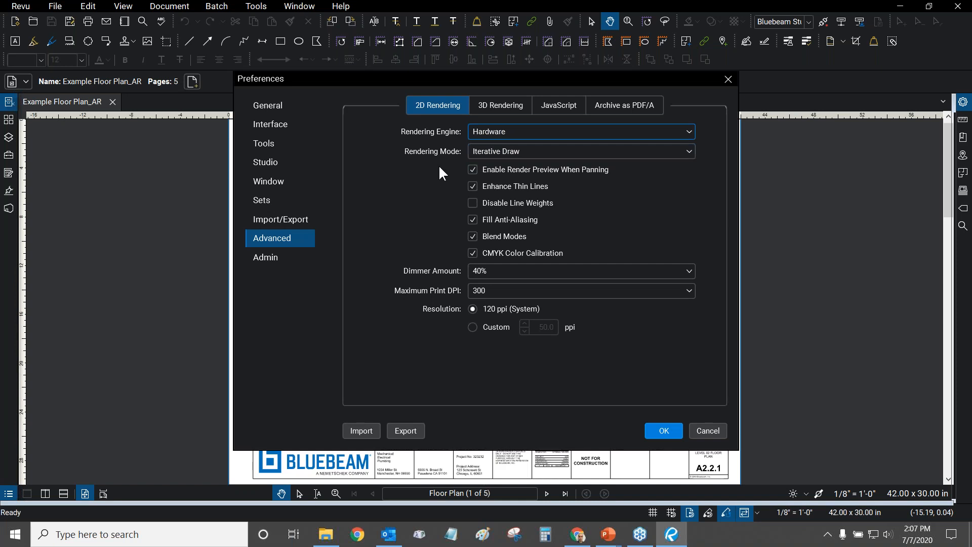
- Review the Admin preferences and check the existing settings backups in the Documents > Bluebeam Revu folder without saving a new one
click(284, 256)
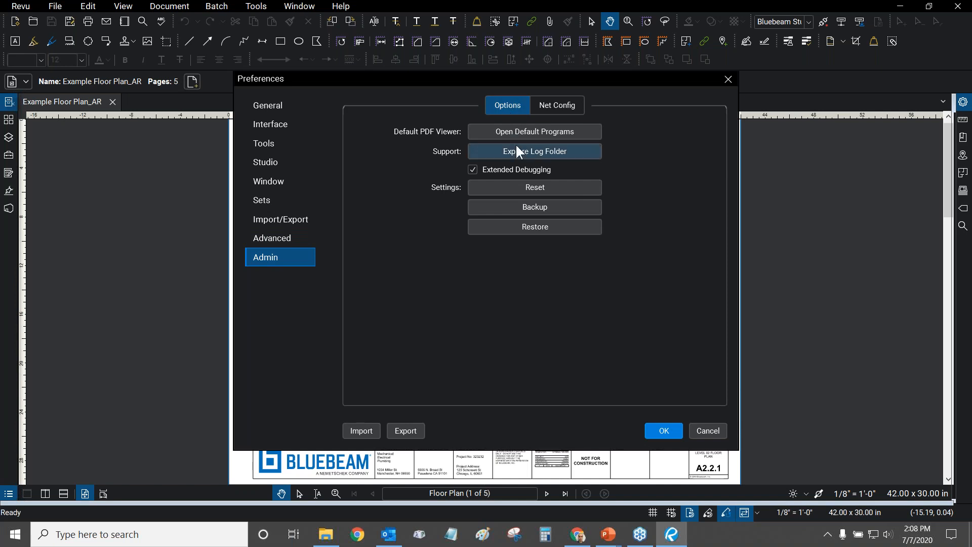
click(540, 207)
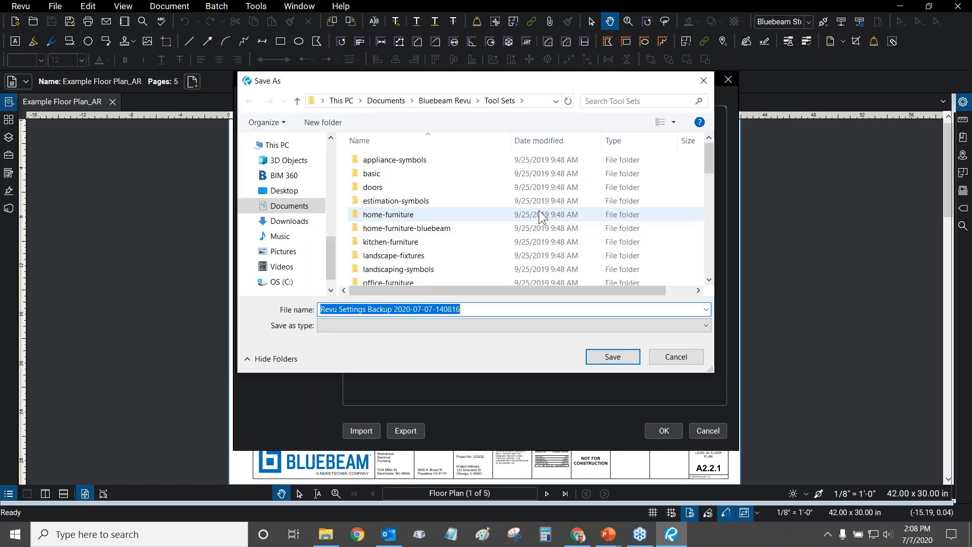
mouse_move(710, 153)
mouse_down()
mouse_move(712, 263)
mouse_move(704, 152)
mouse_up()
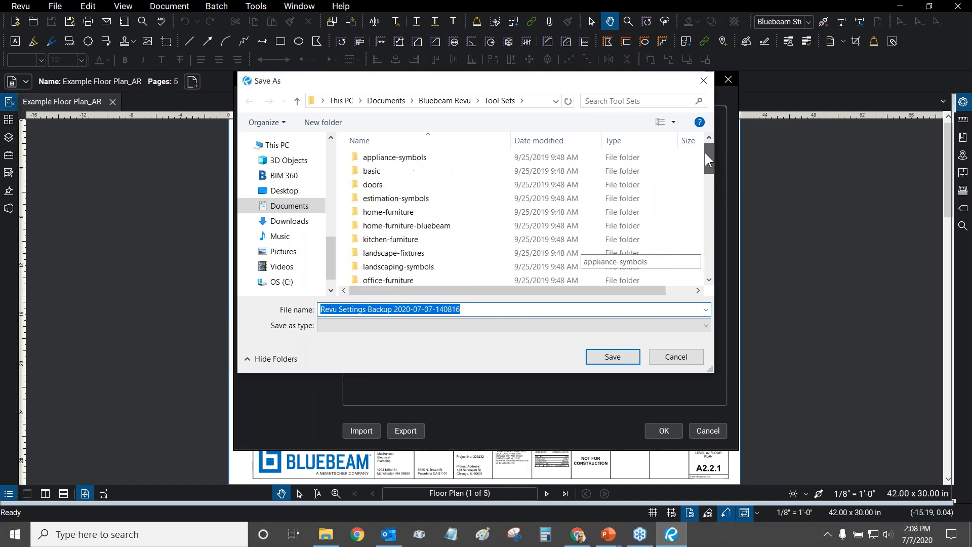
click(397, 100)
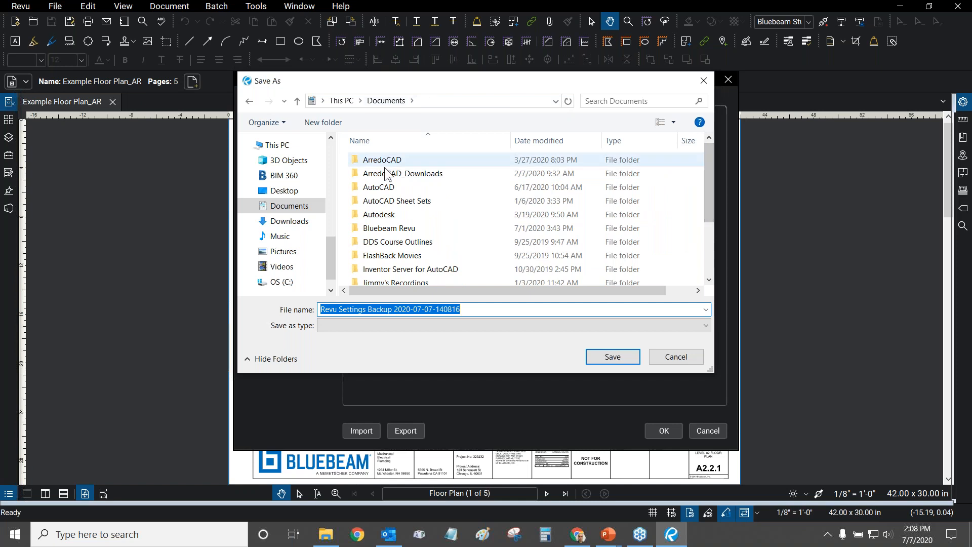
double_click(390, 228)
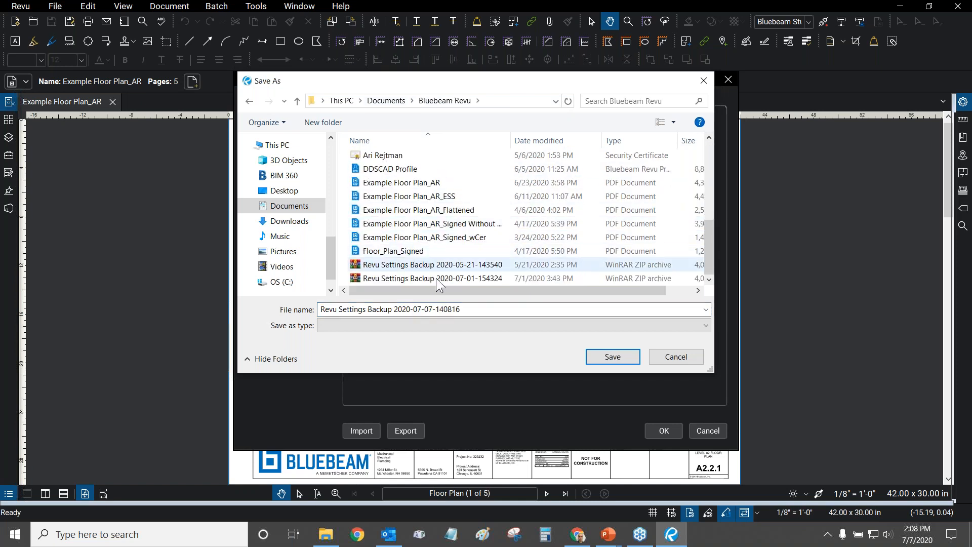
click(478, 266)
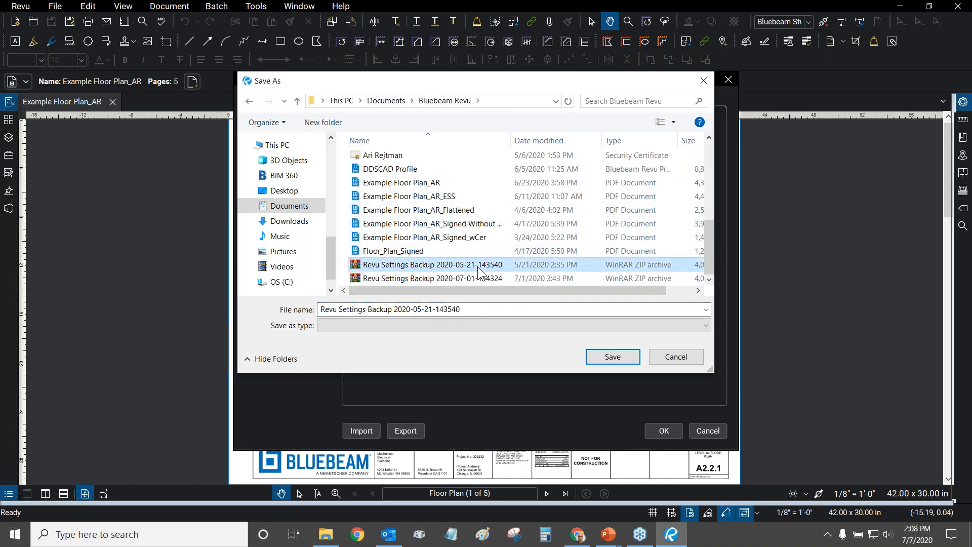
click(462, 280)
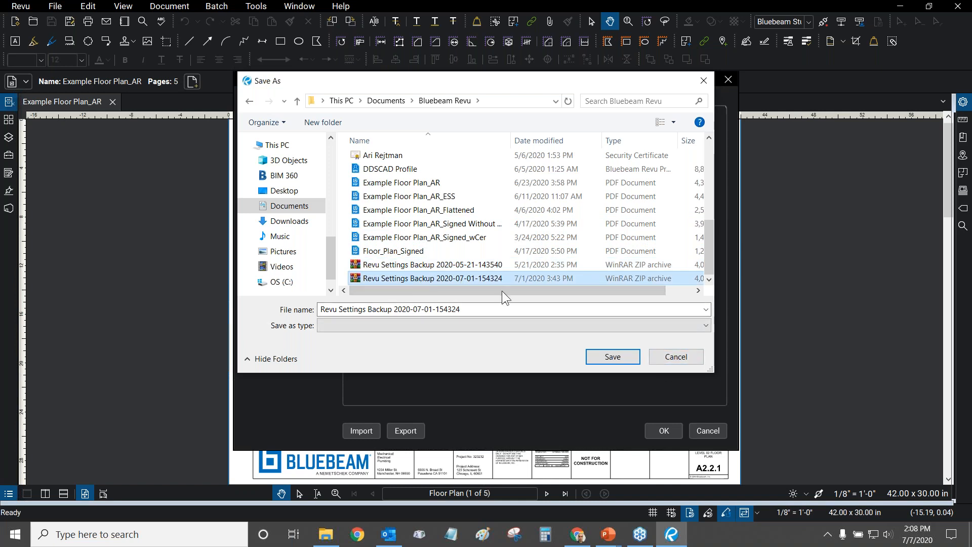
click(676, 358)
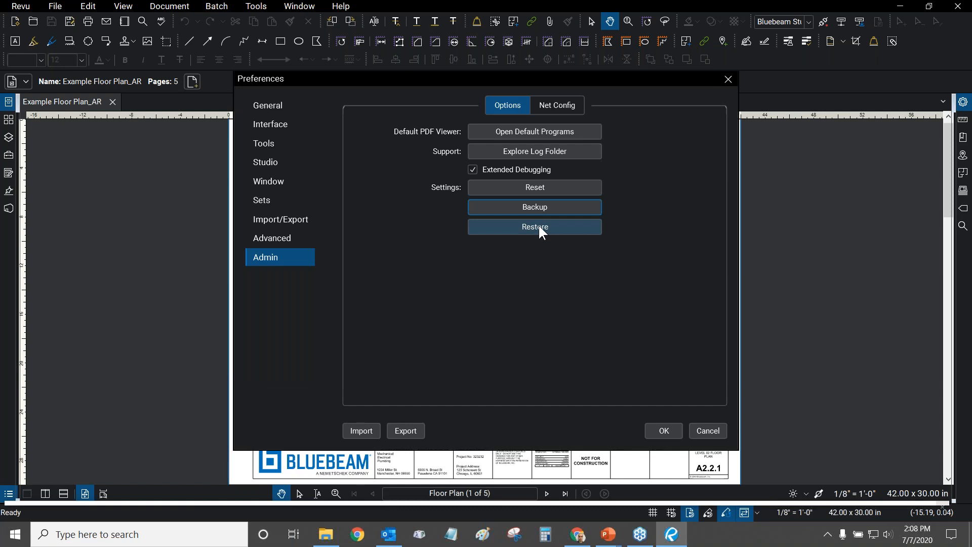
- Accept the changed preferences and return to the floor plan
click(519, 257)
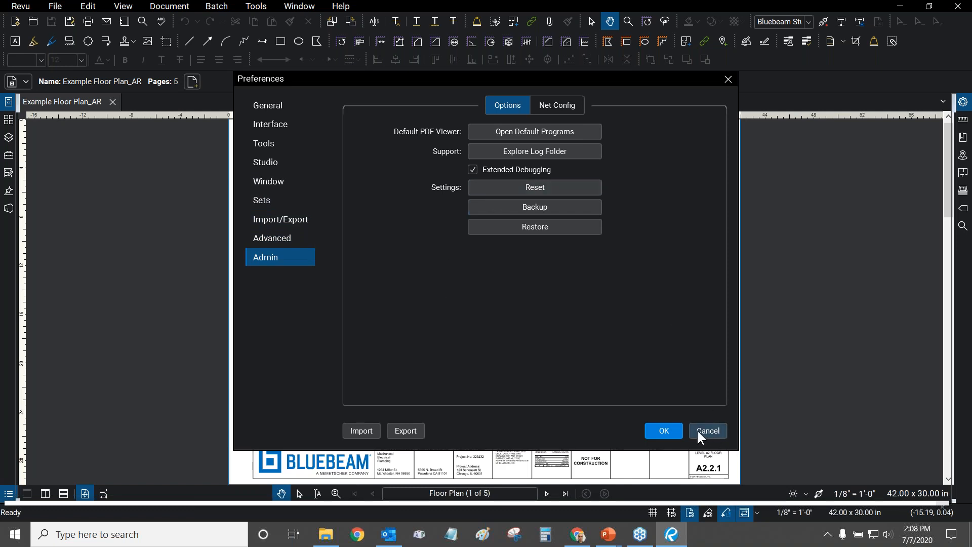
click(663, 430)
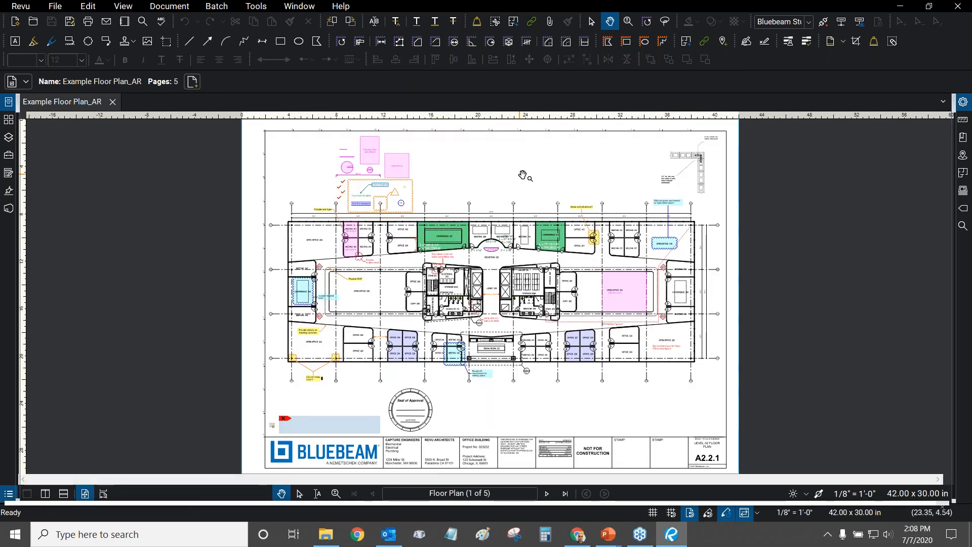
- Hide the status bar and show it again
click(265, 7)
mouse_move(286, 129)
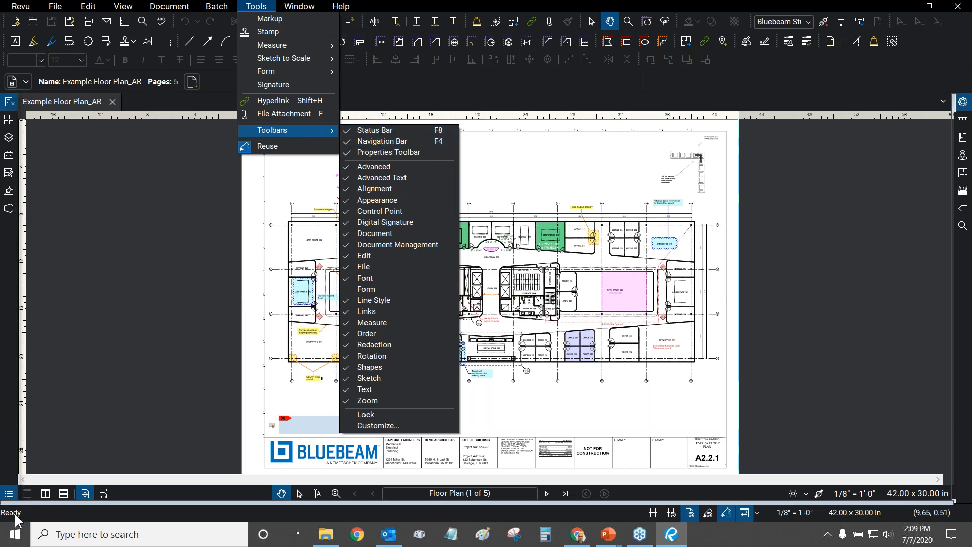
click(375, 130)
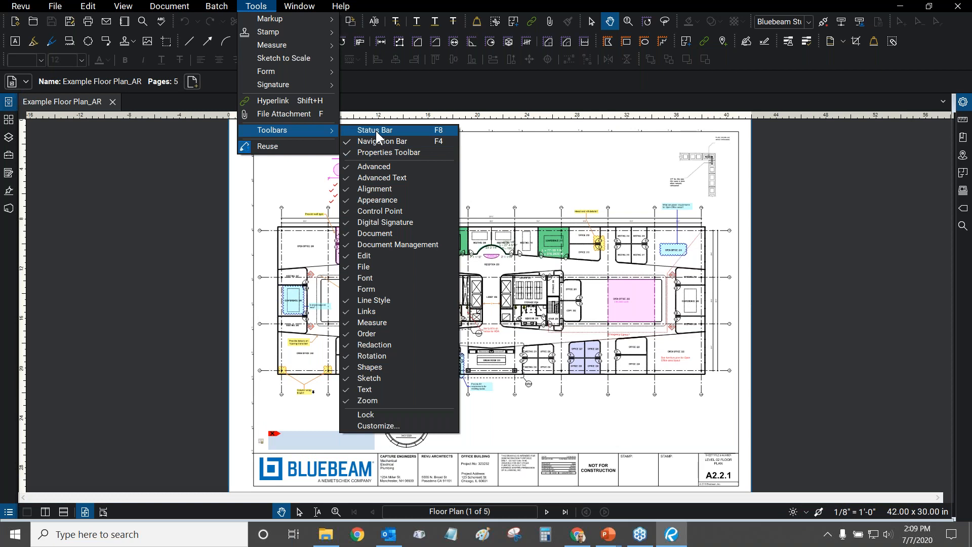
click(376, 130)
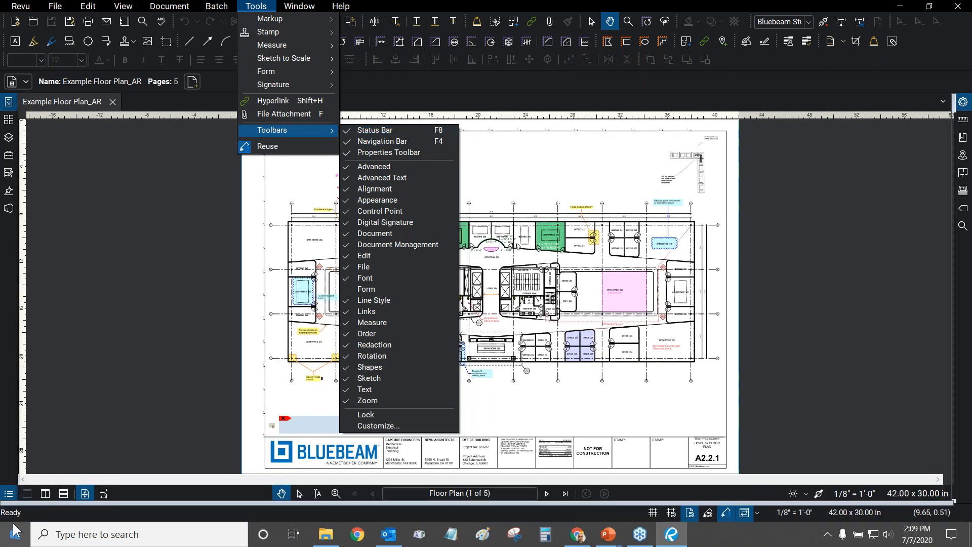
click(467, 7)
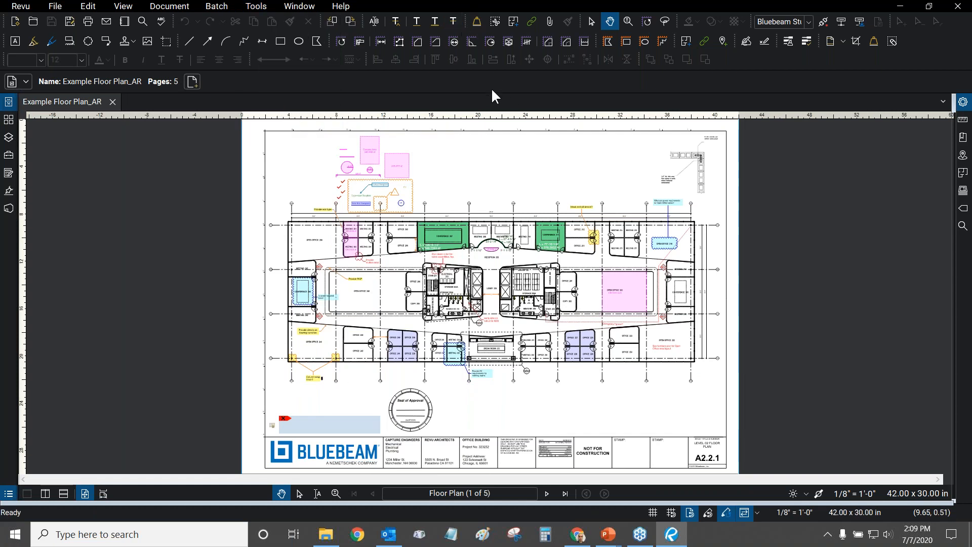
- Highlight freehand in yellow between gridlines 05 and 06, and highlight the 270'-0" dimension text below
click(34, 42)
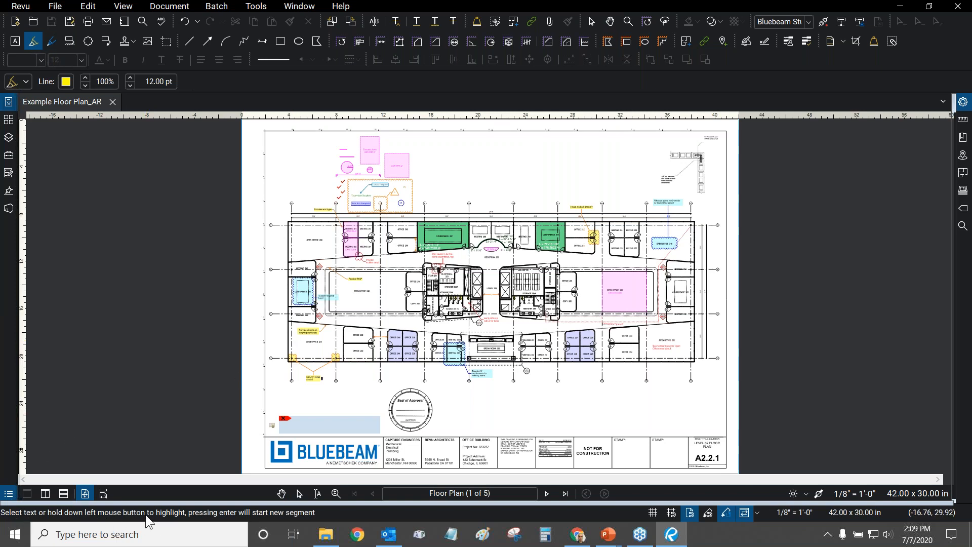
scroll(482, 190, up, 10)
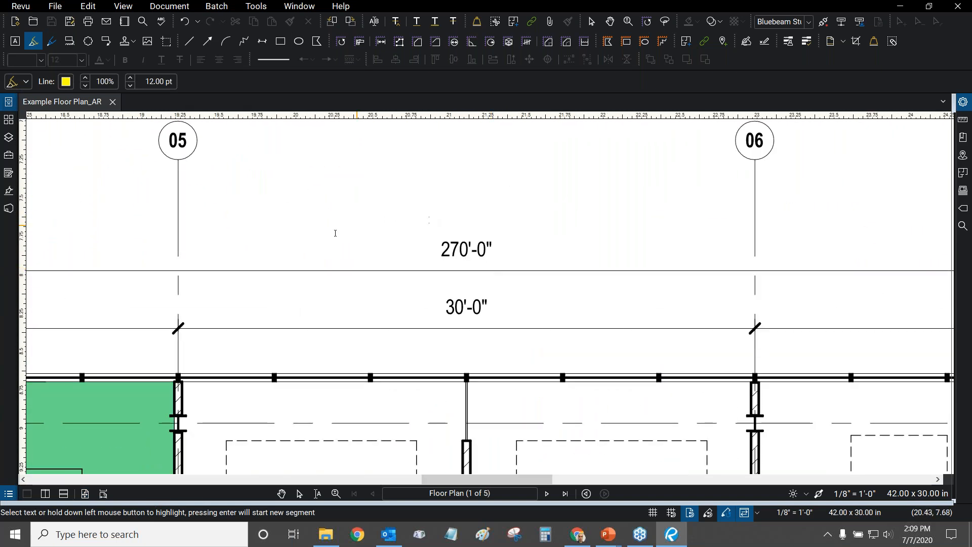
scroll(391, 192, down, 2)
mouse_move(329, 248)
mouse_down()
mouse_move(351, 233)
mouse_move(566, 232)
mouse_move(600, 244)
mouse_up()
drag(459, 287, 500, 283)
scroll(471, 260, up, 2)
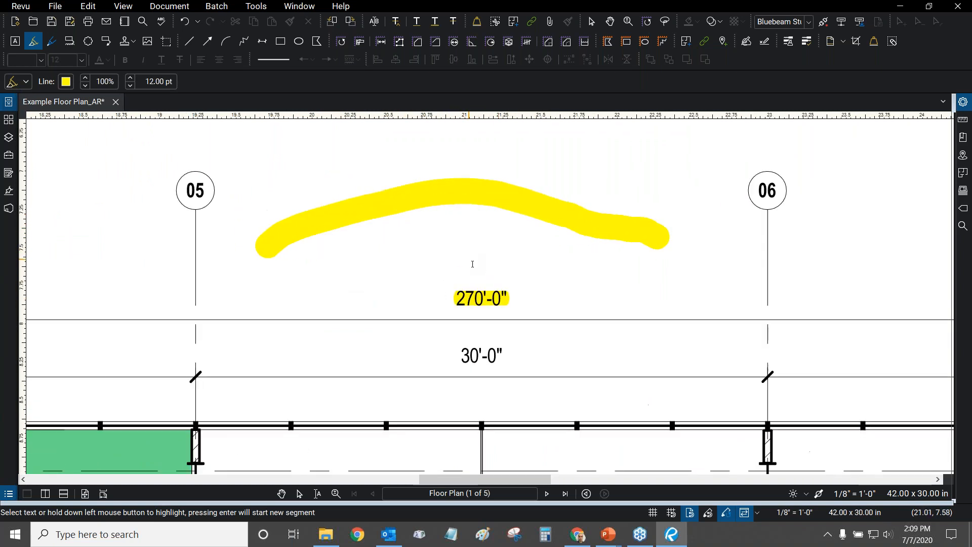
- Delete the freehand highlight and the dimension text highlight, and fit the whole page in view
key(Escape)
click(497, 198)
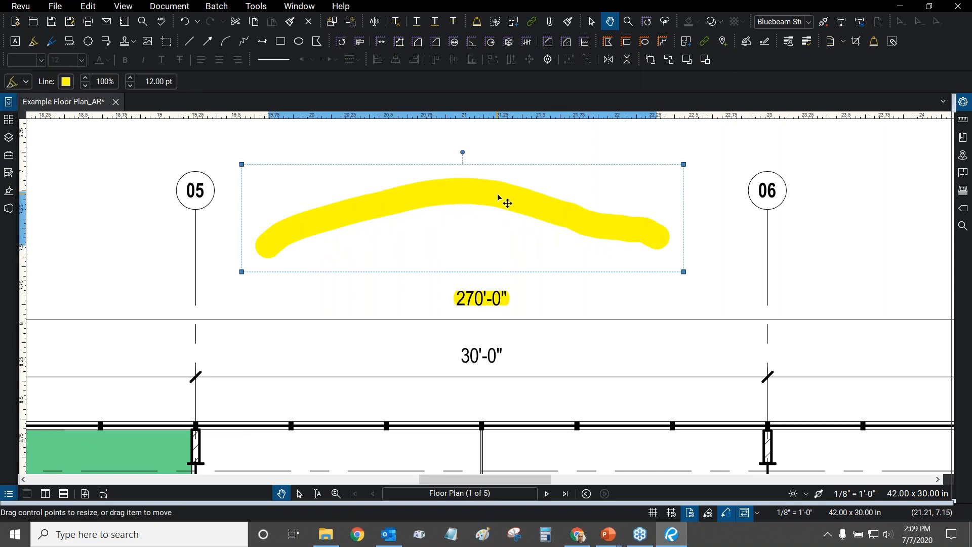
key(Delete)
click(487, 304)
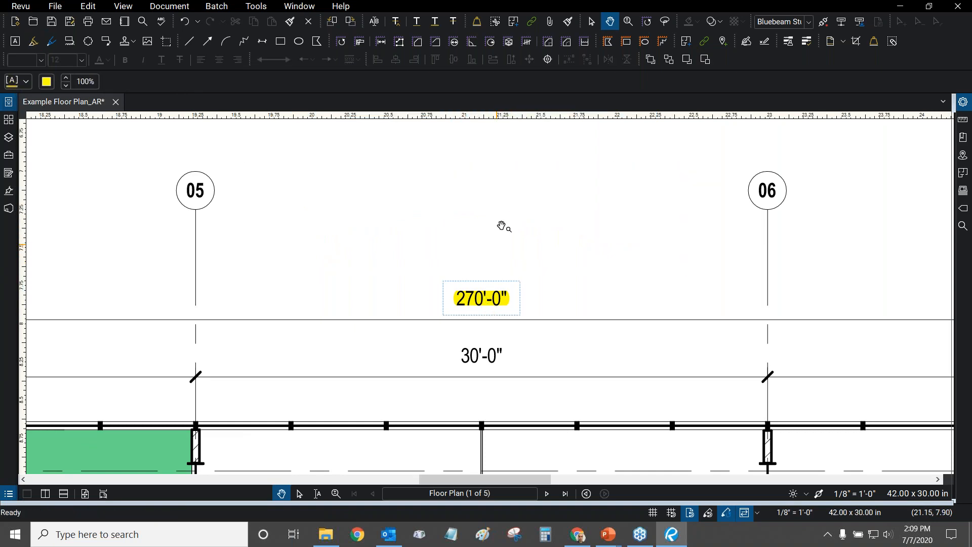
key(Delete)
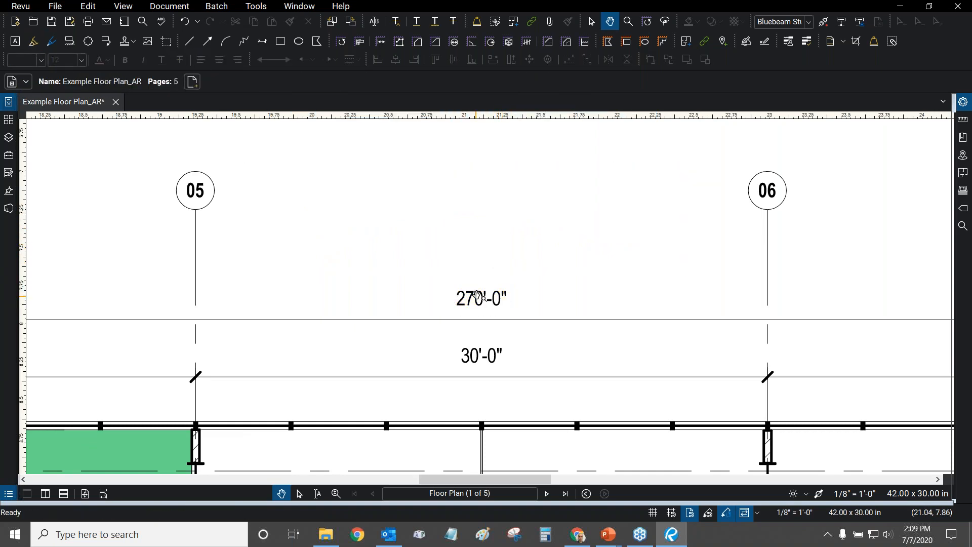
key(ctrl+0)
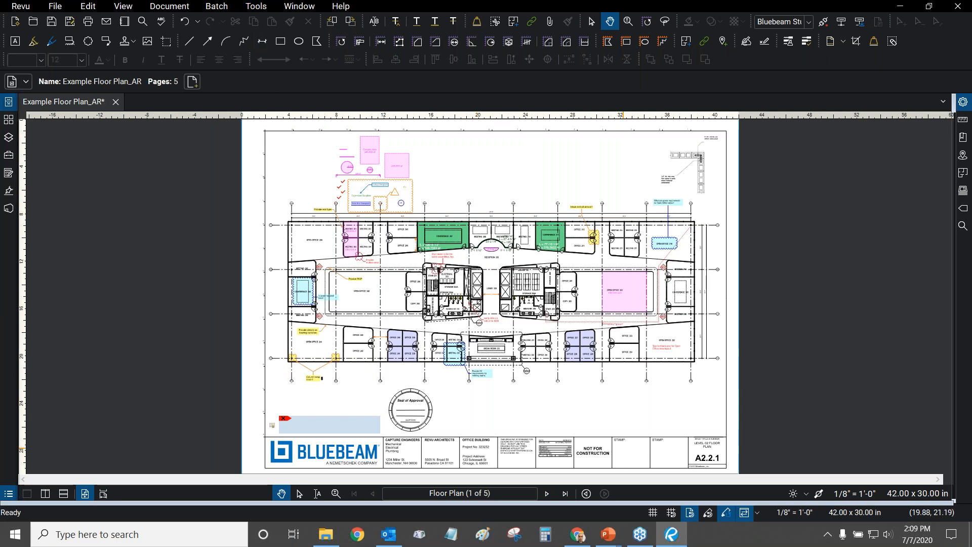
- Show the grid on the floor plan and enable Snap to Grid
click(654, 512)
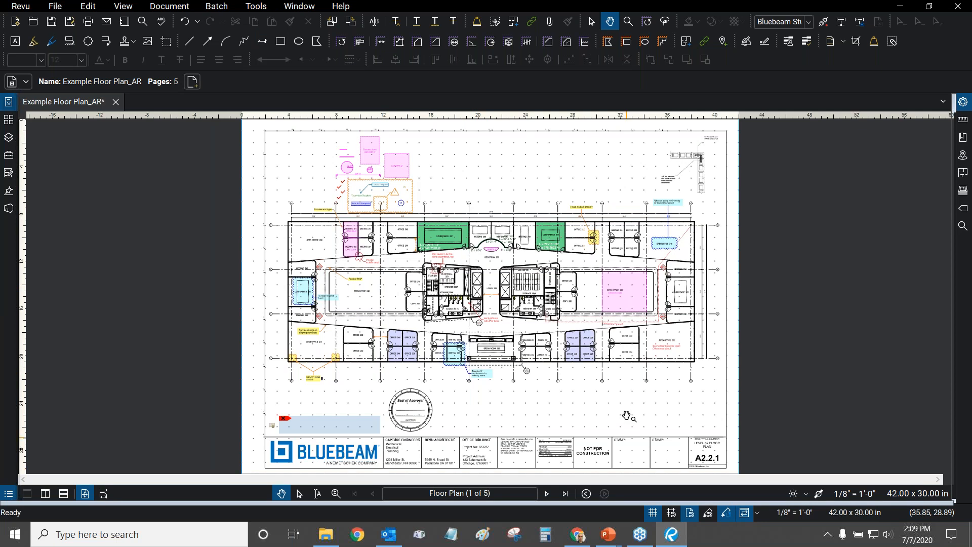
scroll(622, 407, down, 1)
scroll(576, 381, up, 4)
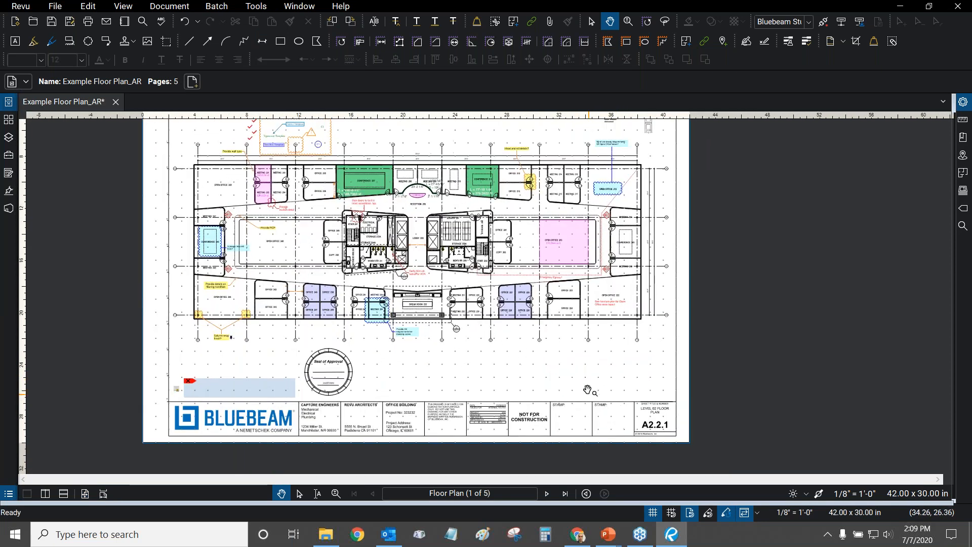
scroll(581, 383, down, 3)
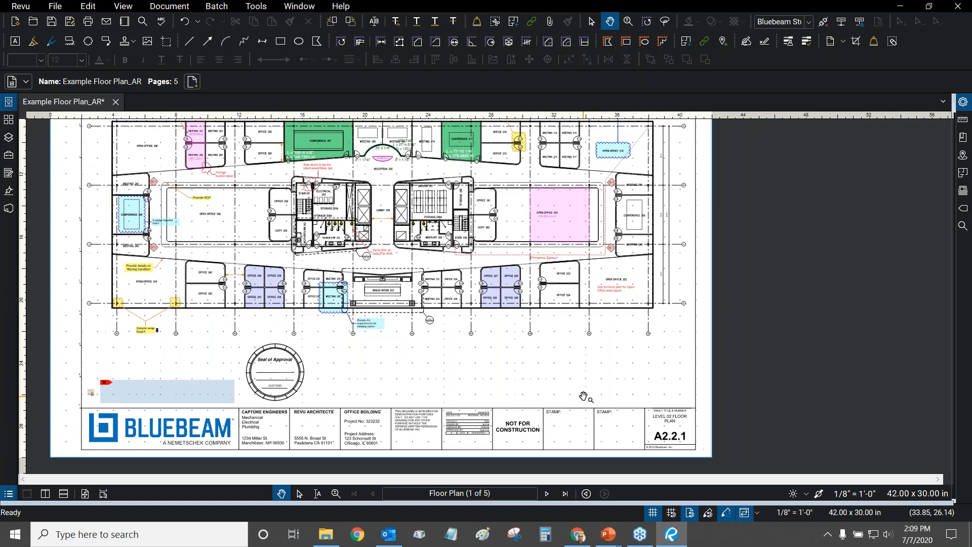
scroll(583, 396, up, 1)
scroll(583, 396, up, 3)
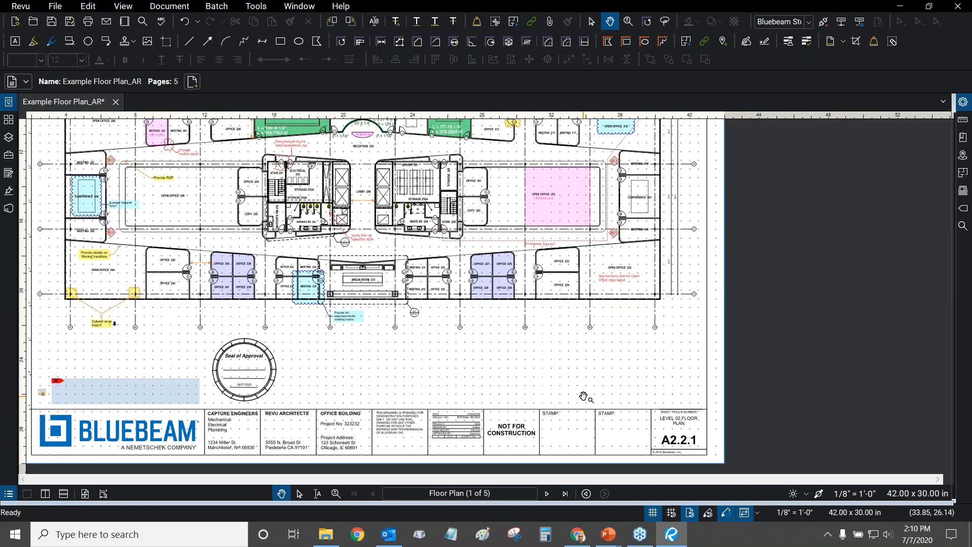
scroll(602, 367, up, 4)
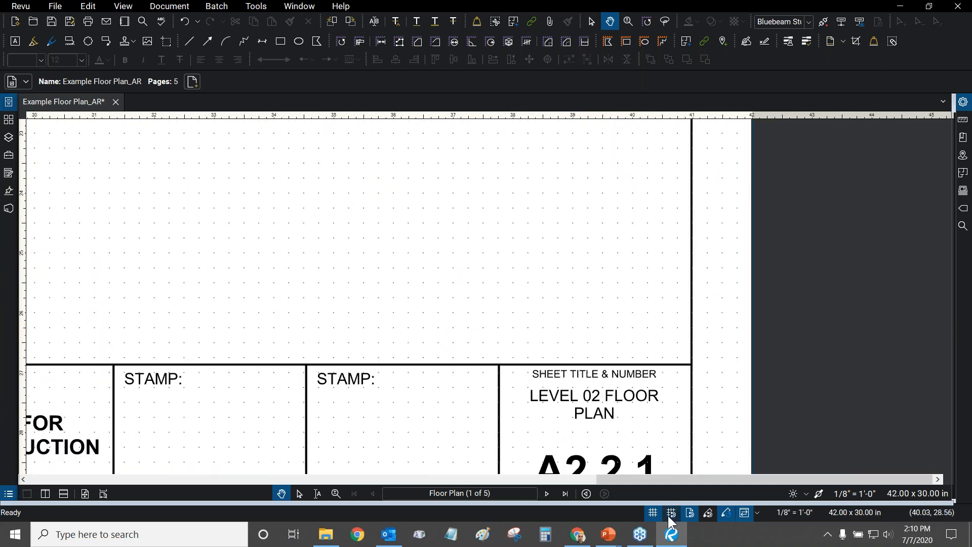
click(672, 513)
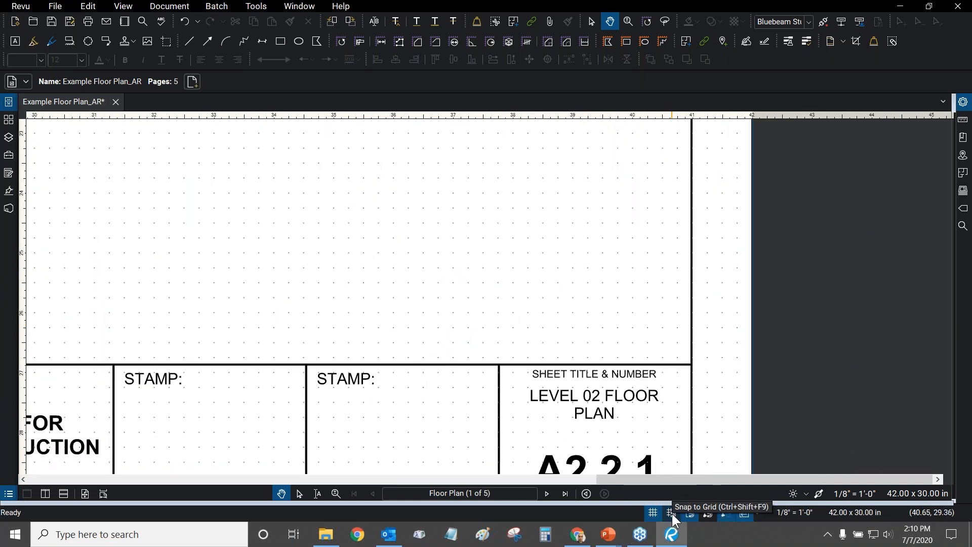
- Try to draw a red 1.00 pt line between grid points above the sheet title block
click(189, 43)
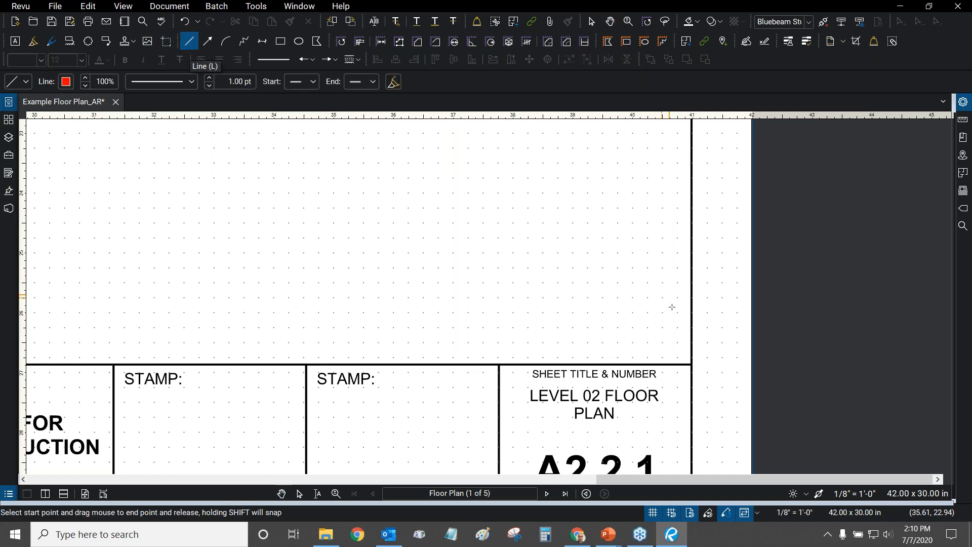
scroll(619, 310, up, 2)
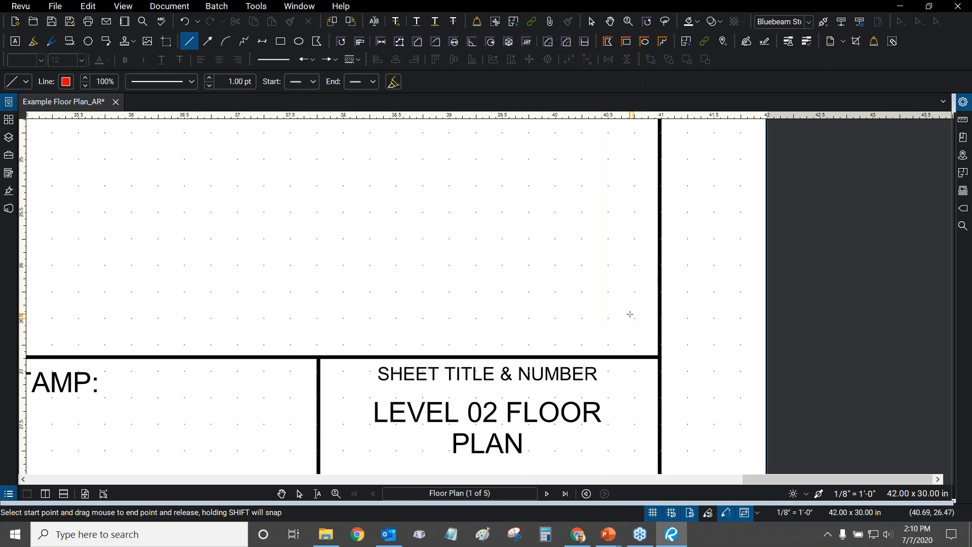
mouse_move(615, 291)
mouse_down()
mouse_move(604, 257)
mouse_move(631, 266)
mouse_up()
drag(422, 173, 607, 318)
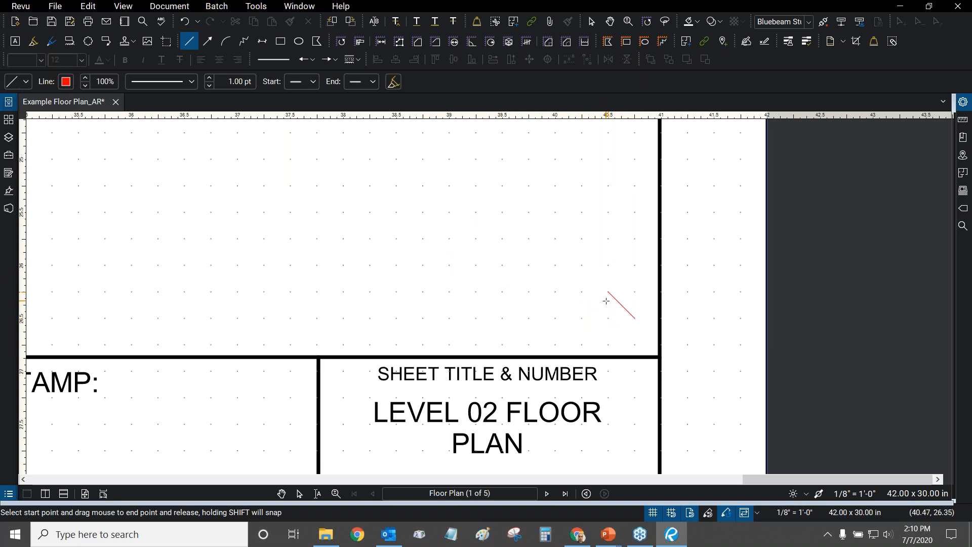
key(Escape)
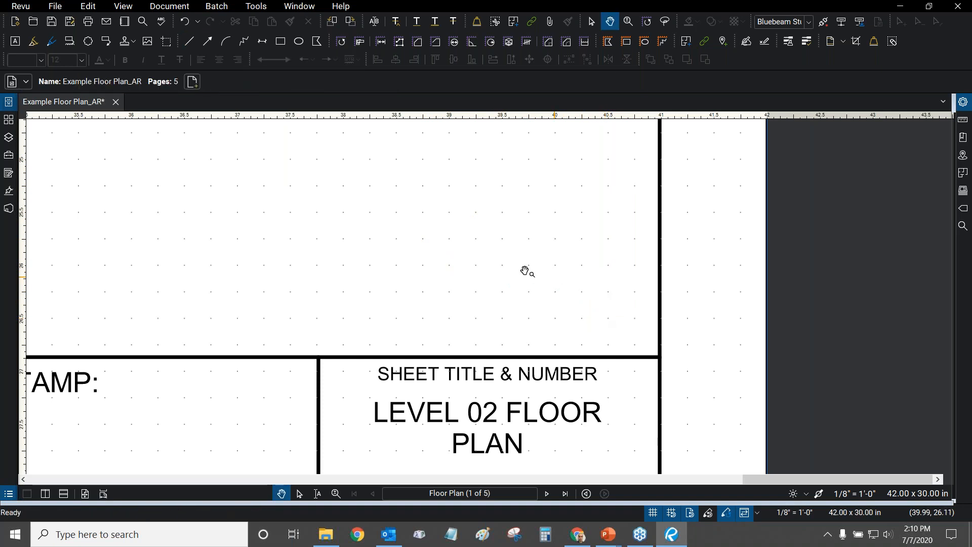
- Open DDS Training Form.pdf from the Floor Plans For Presentations category and zoom in on its name, email and phone section
click(8, 101)
click(101, 203)
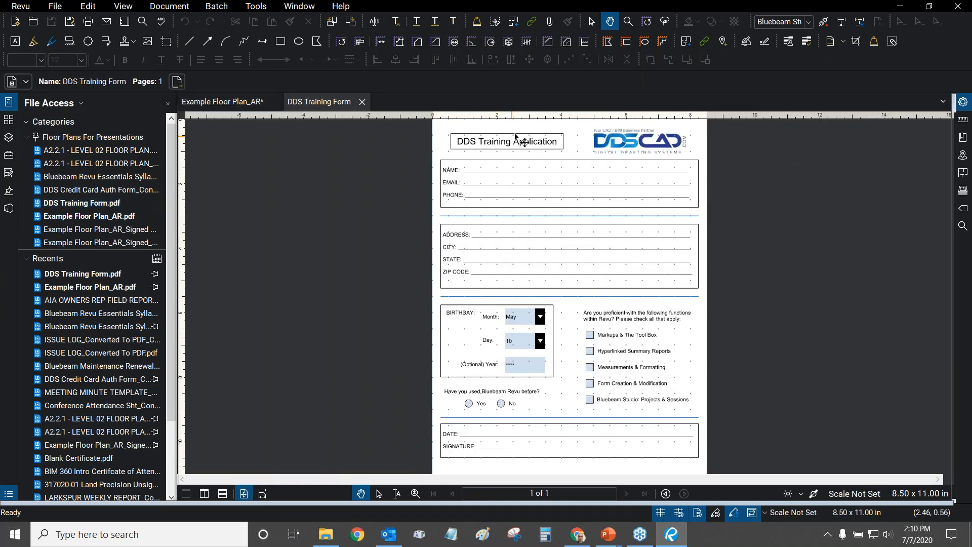
scroll(596, 150, up, 5)
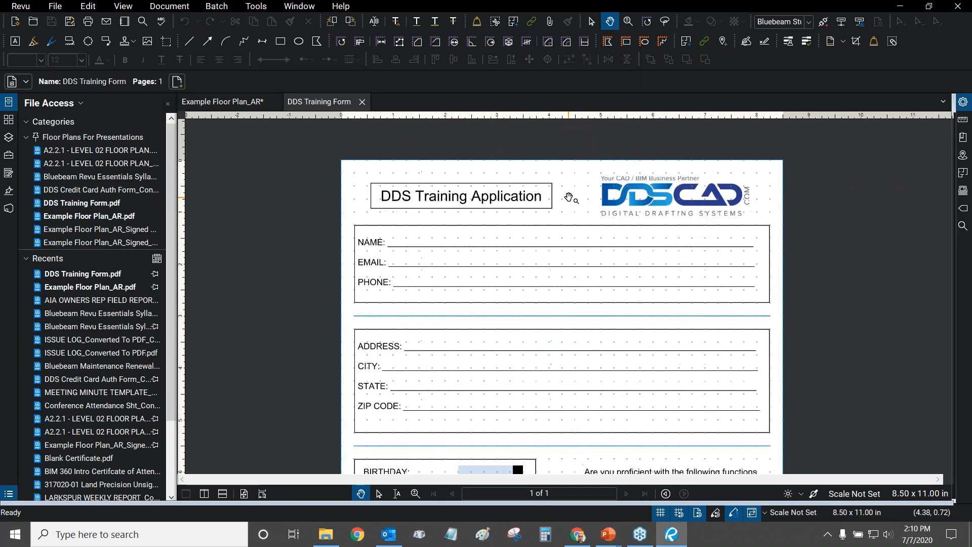
drag(283, 216, 278, 212)
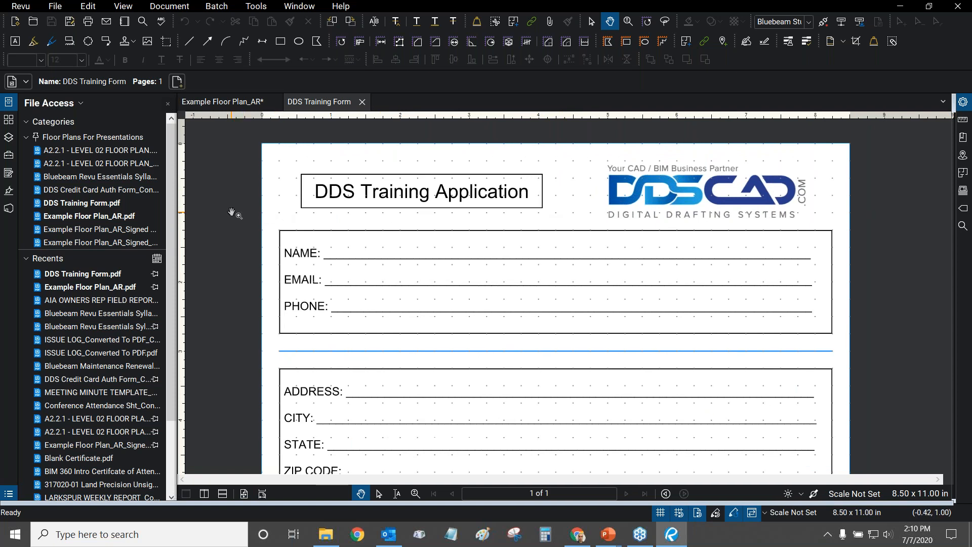
scroll(412, 250, up, 3)
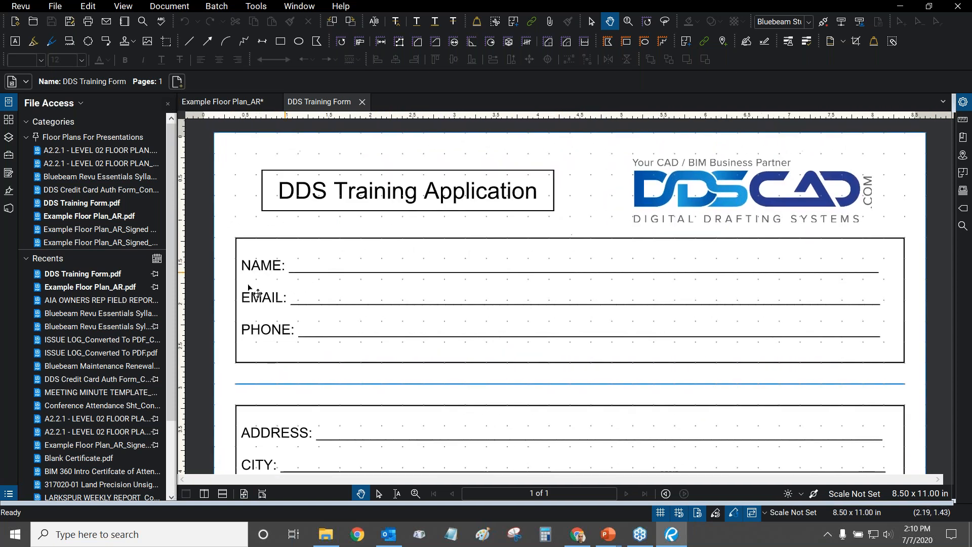
- Look over the grid on DDS Training Form.pdf, close the form and fit the whole floor plan page in view
scroll(243, 252, up, 3)
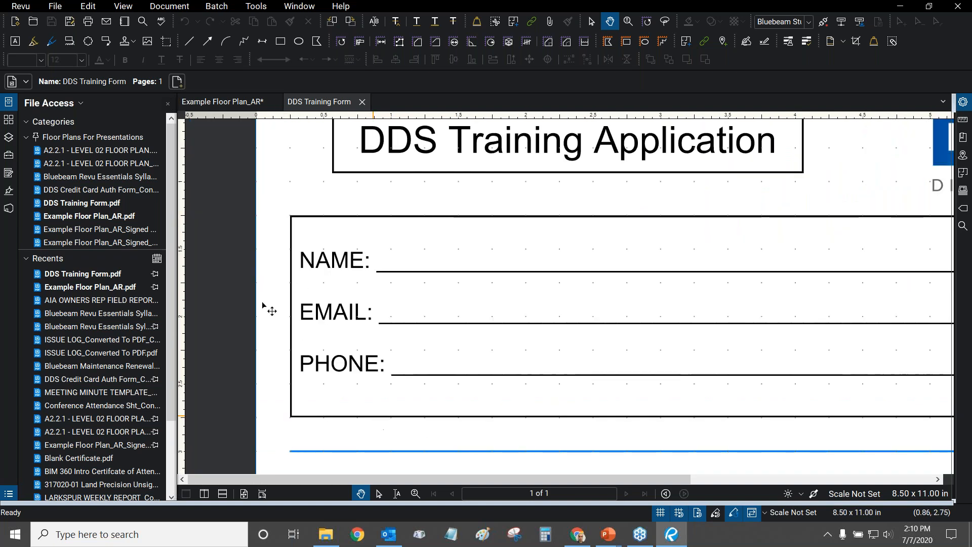
scroll(240, 333, down, 3)
drag(252, 346, 278, 180)
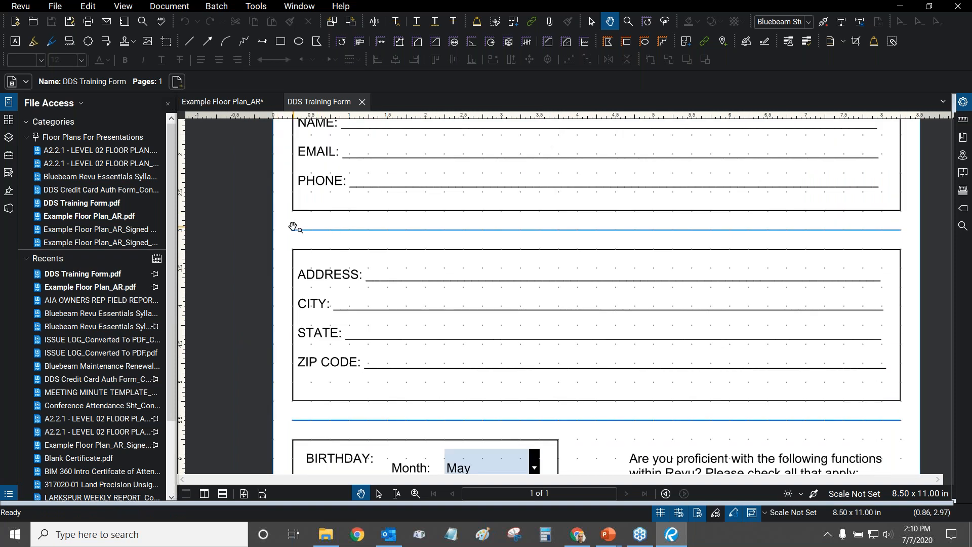
scroll(442, 273, down, 5)
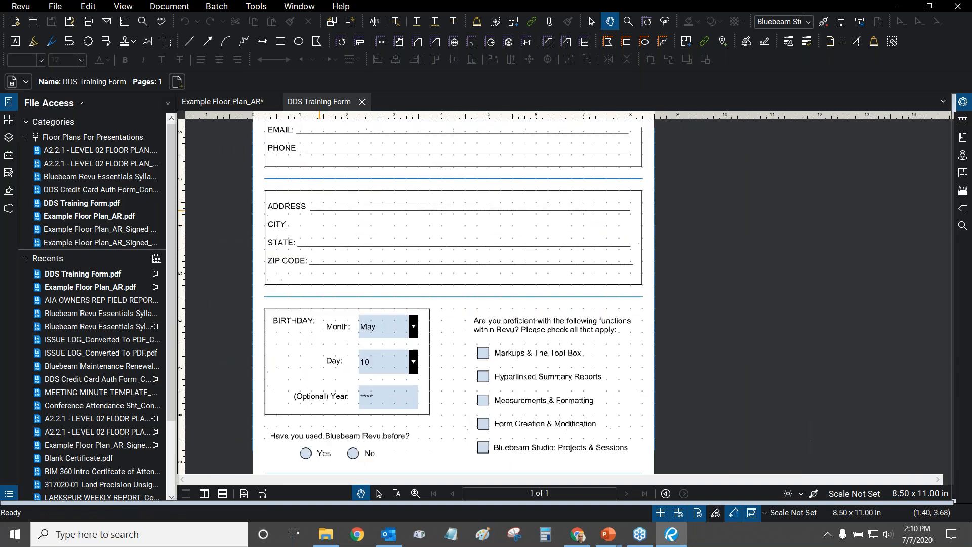
drag(442, 273, 458, 306)
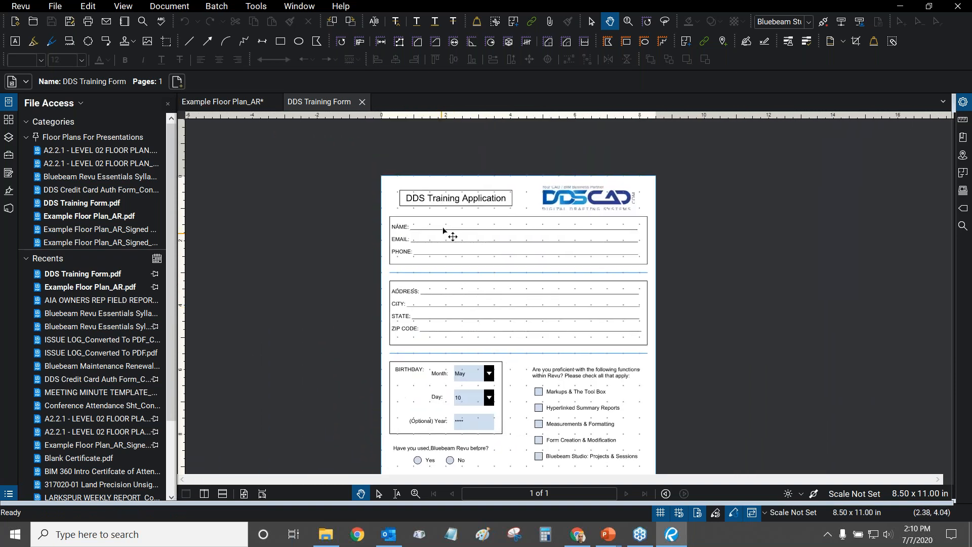
click(362, 102)
key(ctrl+9)
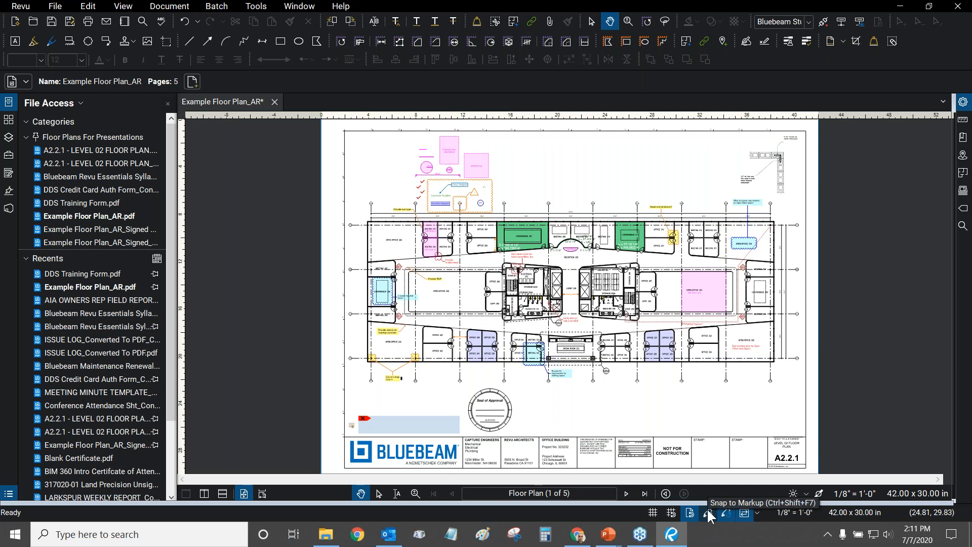
- Draw a red 1.00 pt line snapped from the bottom of grid bubble 01 to the edge of grid bubble A
scroll(474, 142, up, 5)
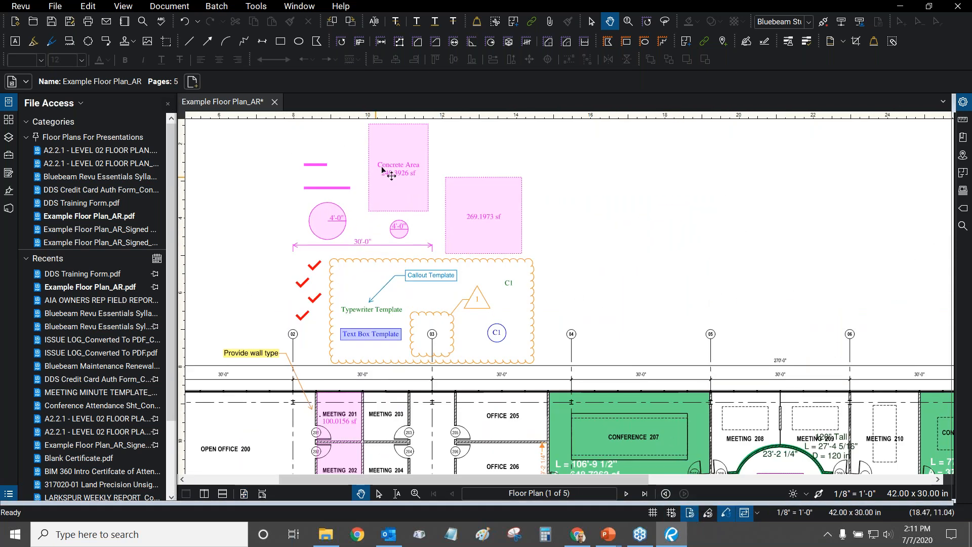
click(188, 41)
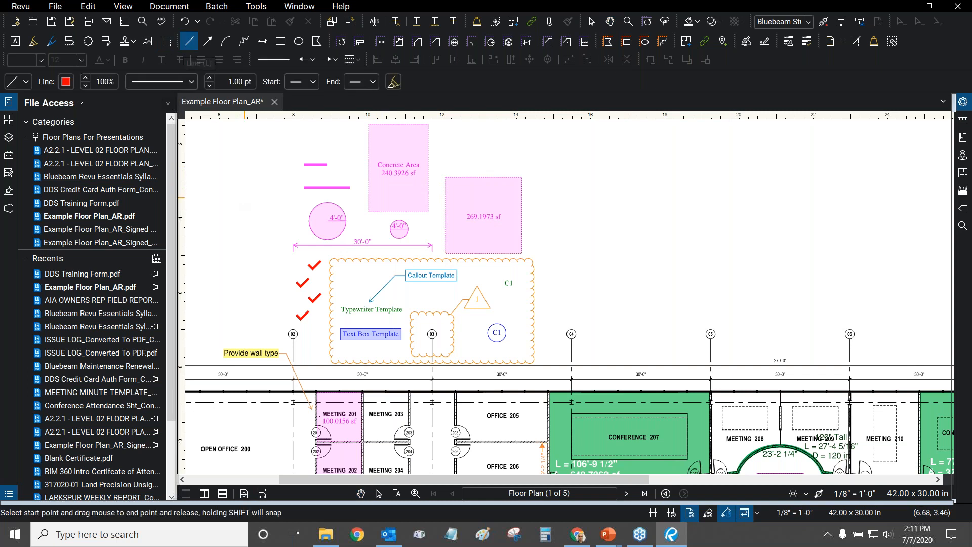
scroll(404, 280, up, 4)
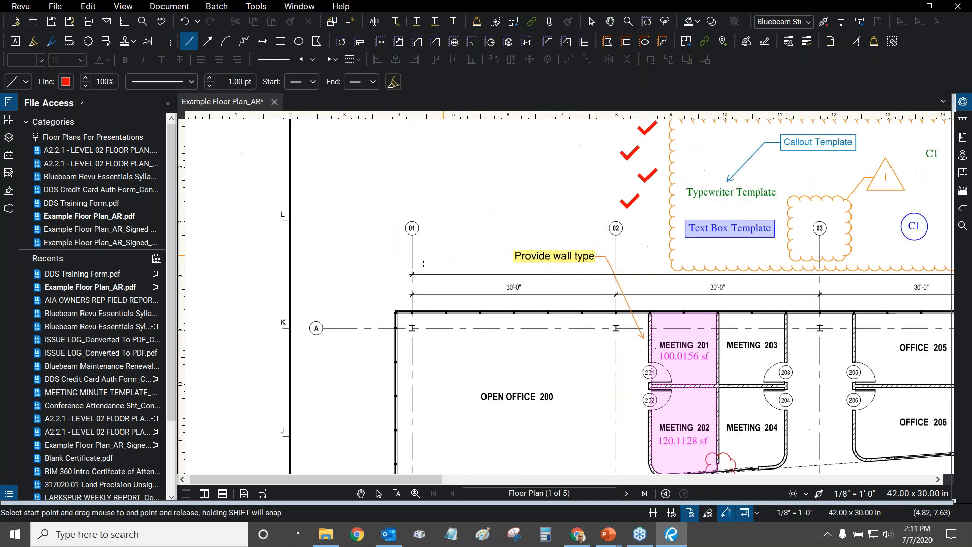
scroll(404, 280, up, 2)
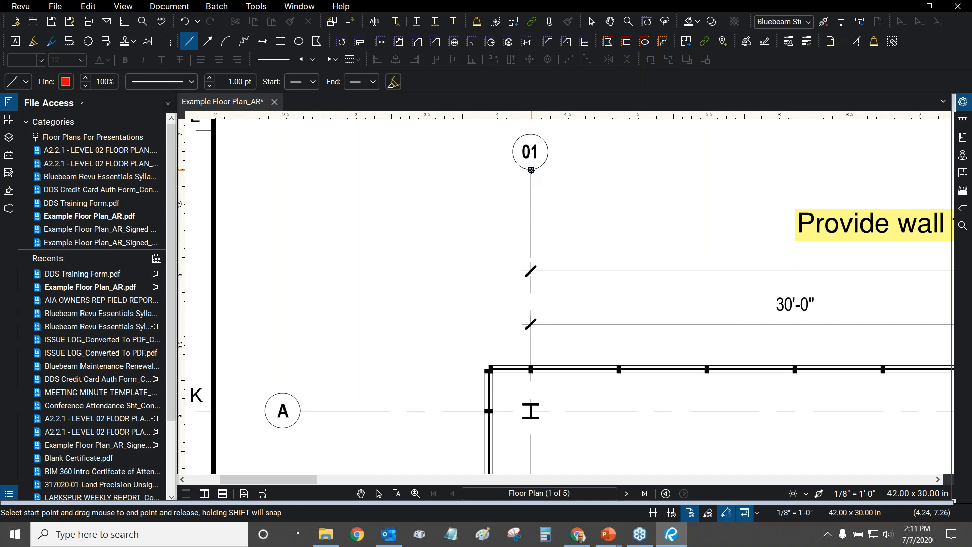
drag(360, 357, 302, 408)
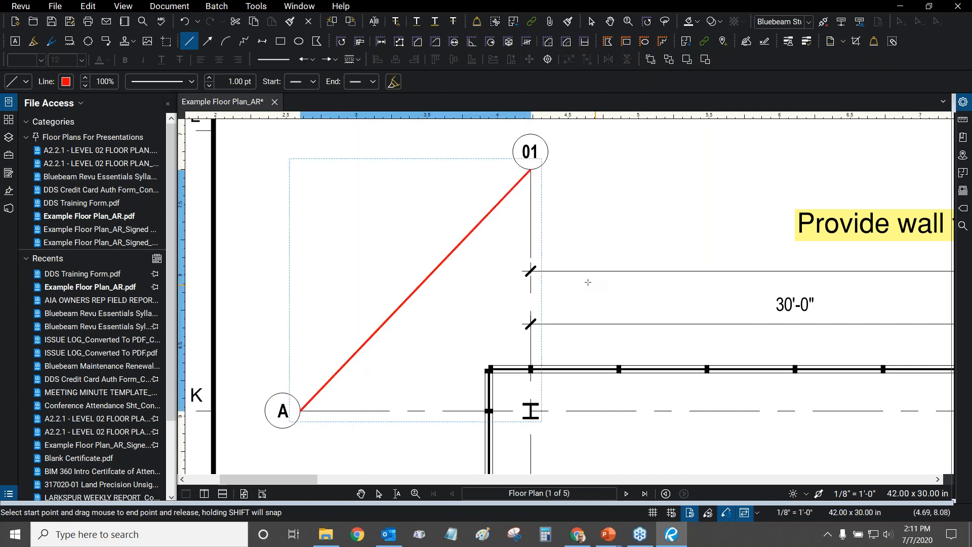
scroll(592, 218, up, 1)
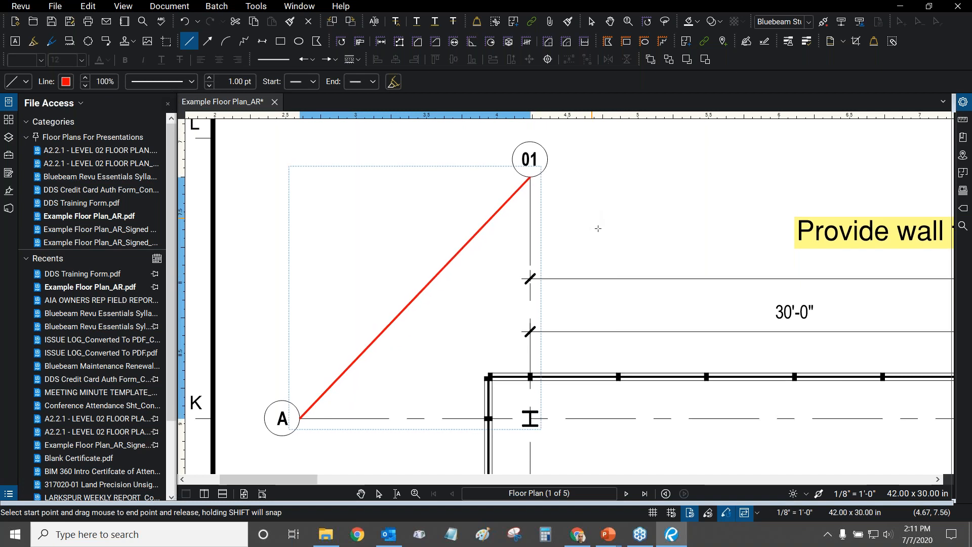
key(Escape)
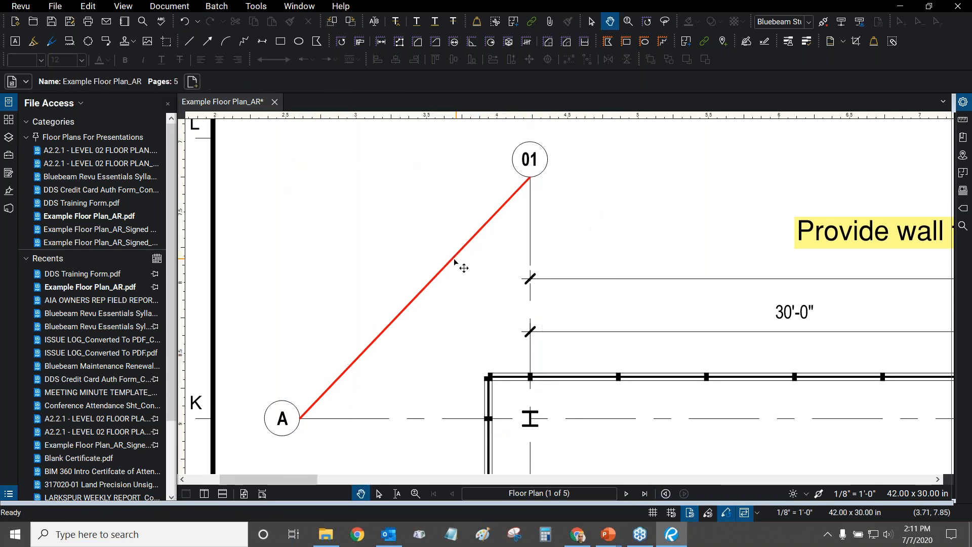
- Delete the red line between grid bubbles 01 and A
drag(626, 186, 564, 238)
scroll(564, 238, down, 2)
key(Delete)
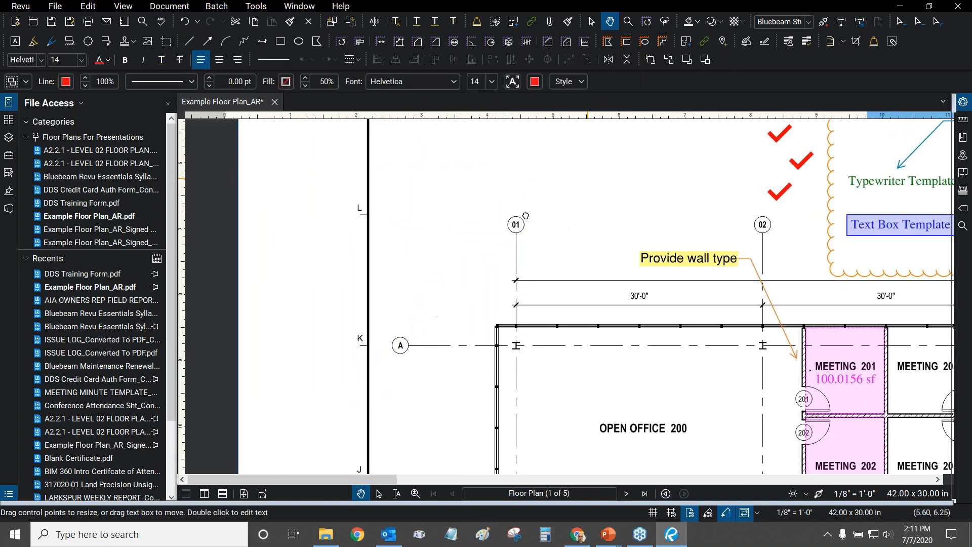
- Enable Snap to Markup for the magenta area and circle markups above the floor plan
drag(605, 166, 366, 310)
scroll(534, 189, down, 3)
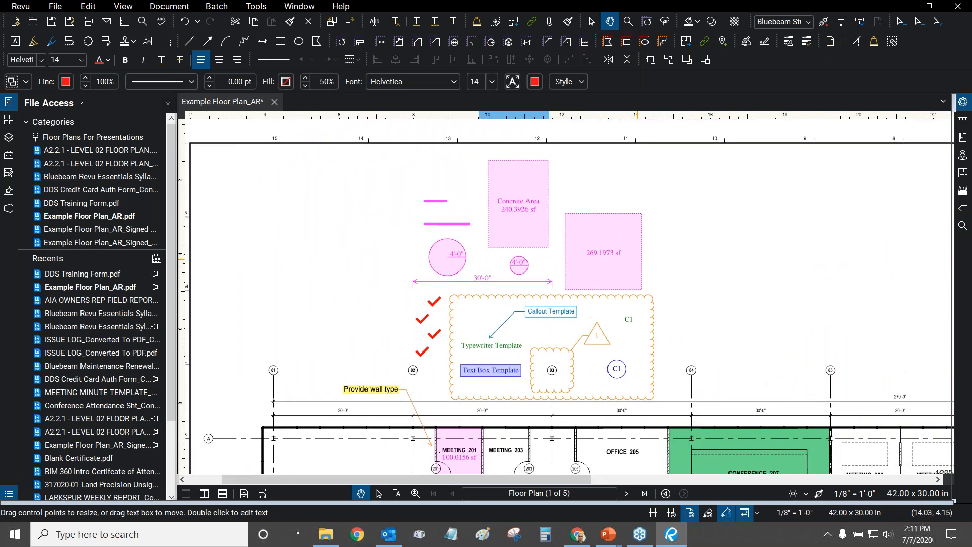
scroll(673, 269, up, 2)
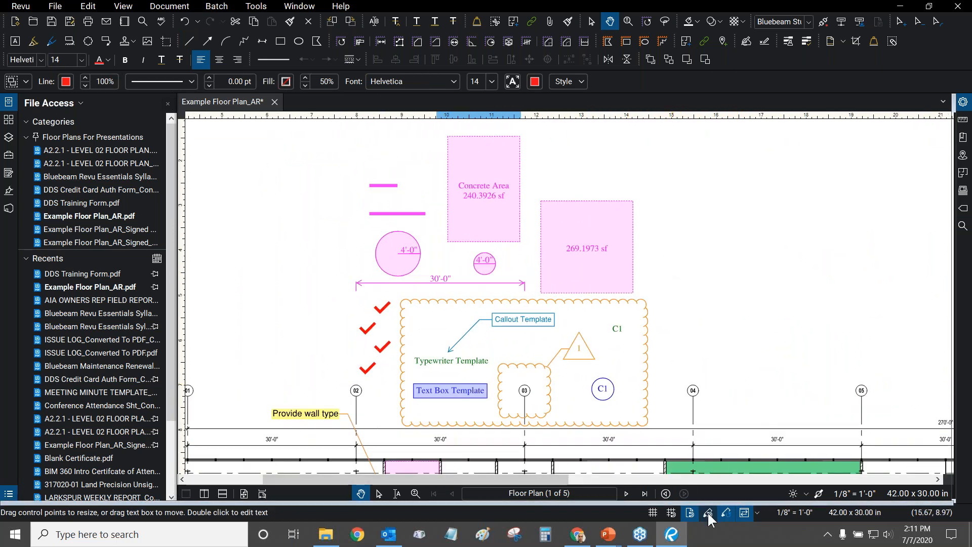
scroll(273, 168, up, 1)
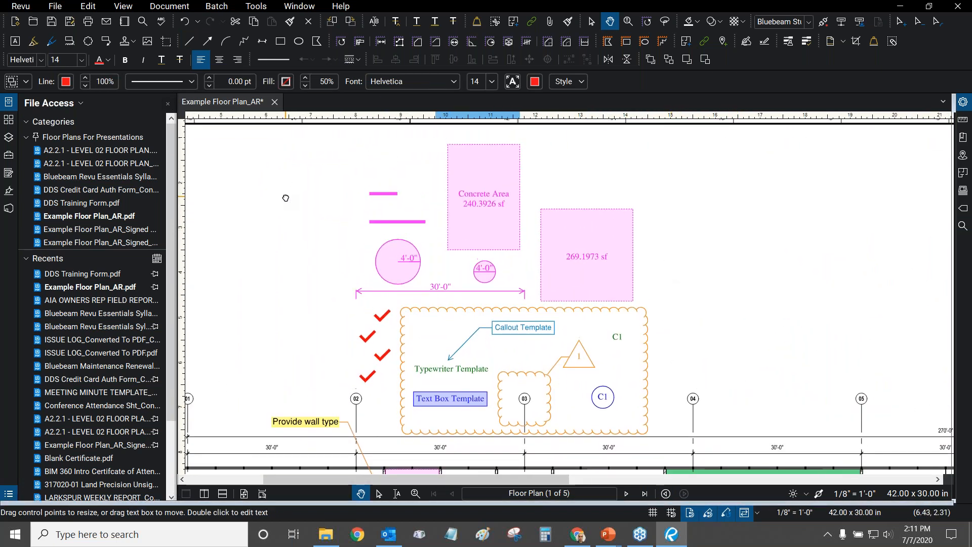
- Draw a red 1.00 pt line from the Concrete Area's top-right corner to the top-right corner of the neighbouring magenta area
click(189, 41)
scroll(602, 195, up, 1)
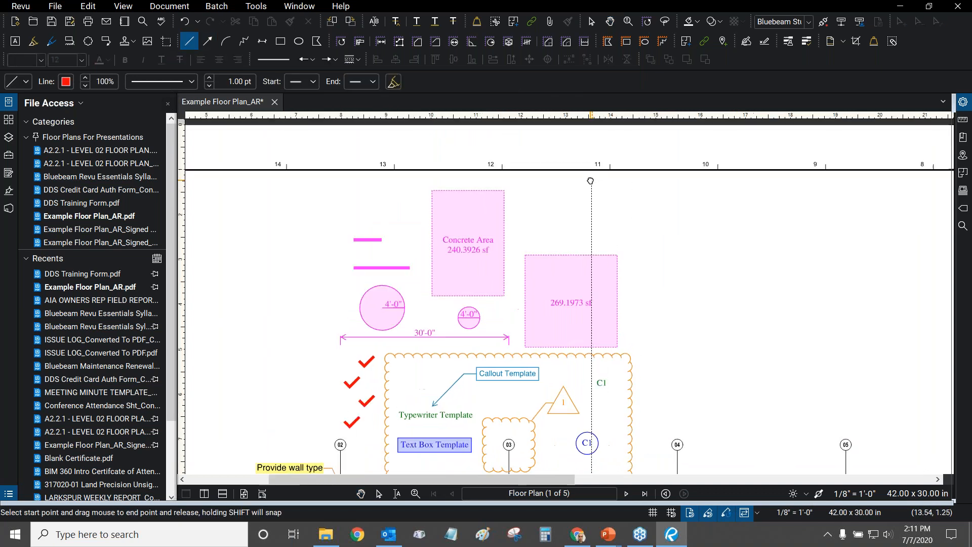
scroll(603, 195, up, 3)
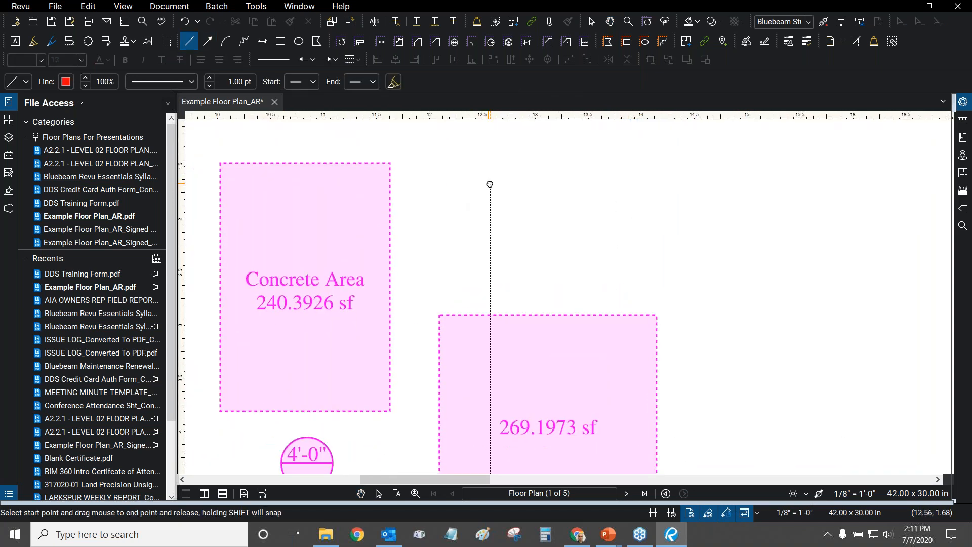
scroll(486, 183, down, 1)
scroll(486, 183, down, 2)
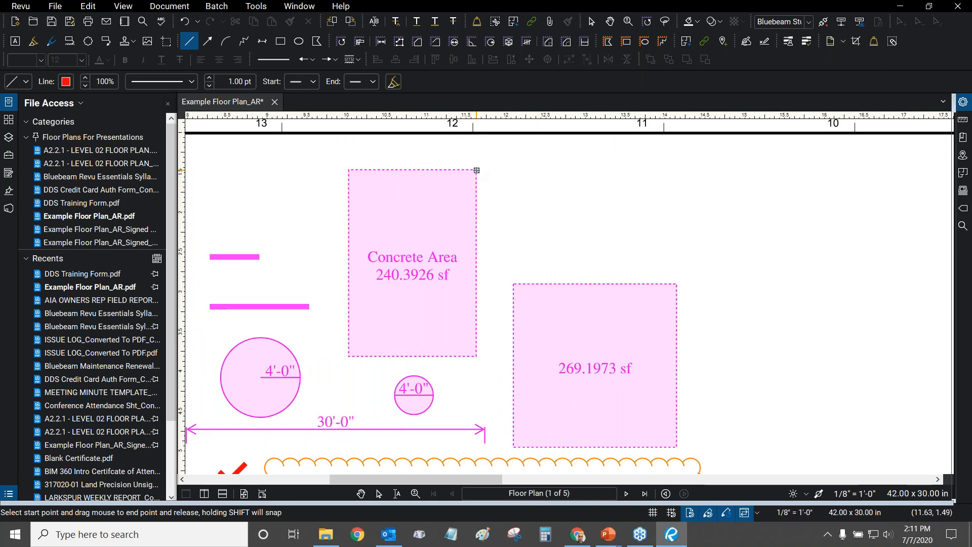
drag(532, 187, 573, 173)
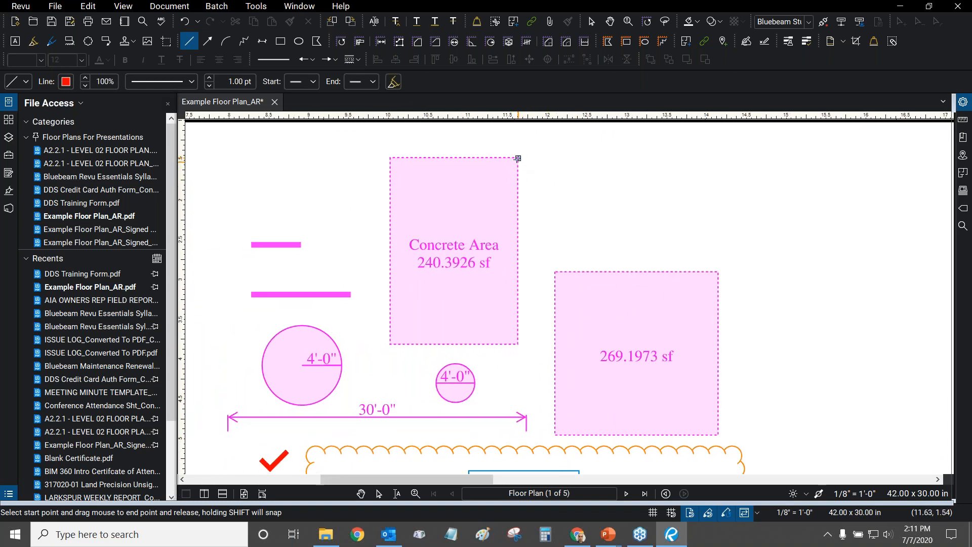
mouse_move(518, 158)
mouse_down()
mouse_move(727, 278)
mouse_move(718, 272)
mouse_up()
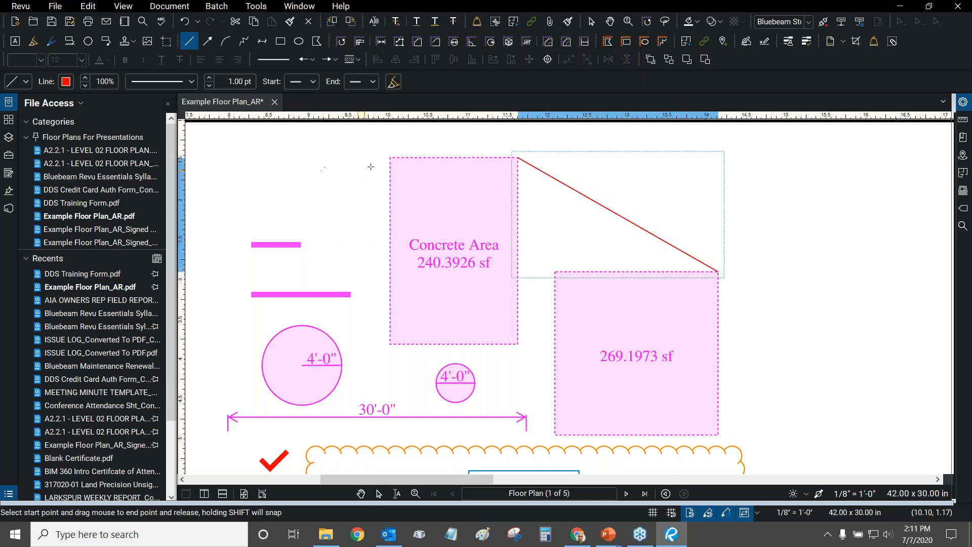
- Try to draw a vertical line from level with the Concrete Area's top edge down to the larger circle's center
drag(362, 156, 454, 154)
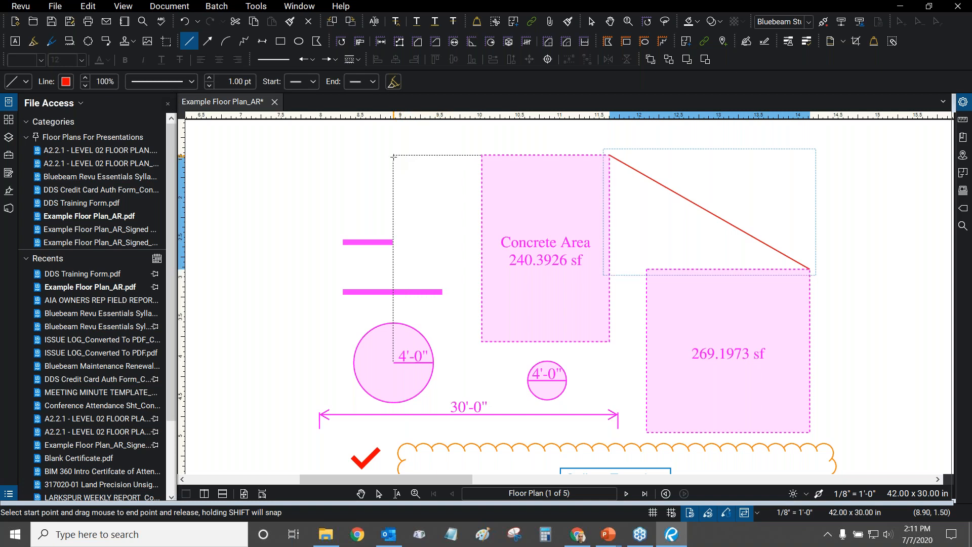
drag(394, 154, 393, 363)
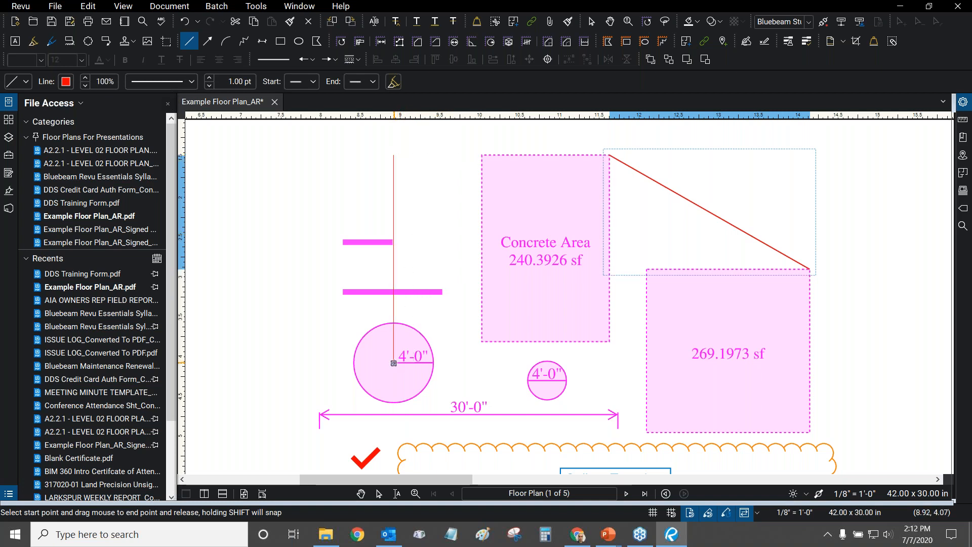
mouse_move(393, 363)
mouse_down()
mouse_move(471, 155)
mouse_move(481, 156)
mouse_move(361, 239)
mouse_move(343, 240)
mouse_move(426, 225)
mouse_up()
key(Escape)
- Check the alignment guides around the markups with the Line tool, and turn off Snap to Markup
scroll(423, 225, down, 3)
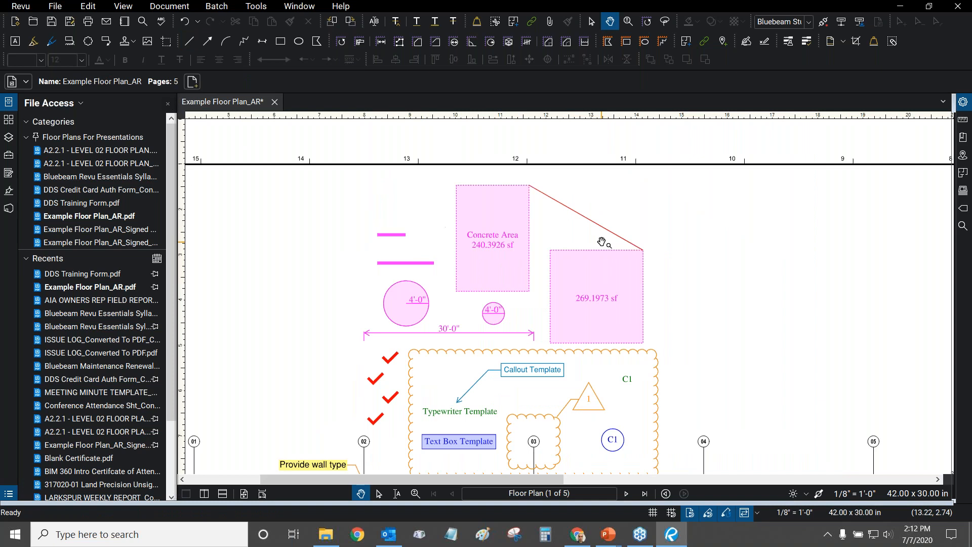
drag(601, 242, 554, 208)
click(189, 40)
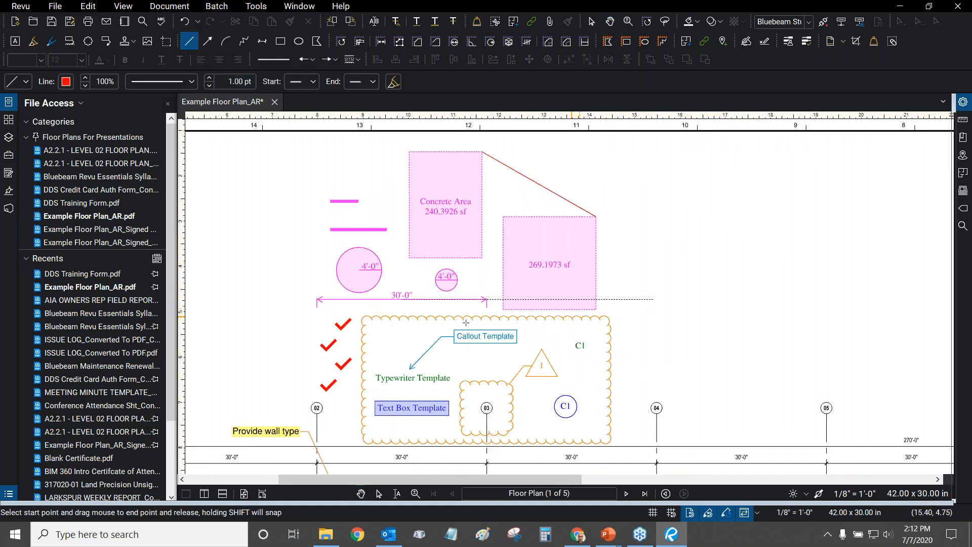
drag(324, 313, 378, 292)
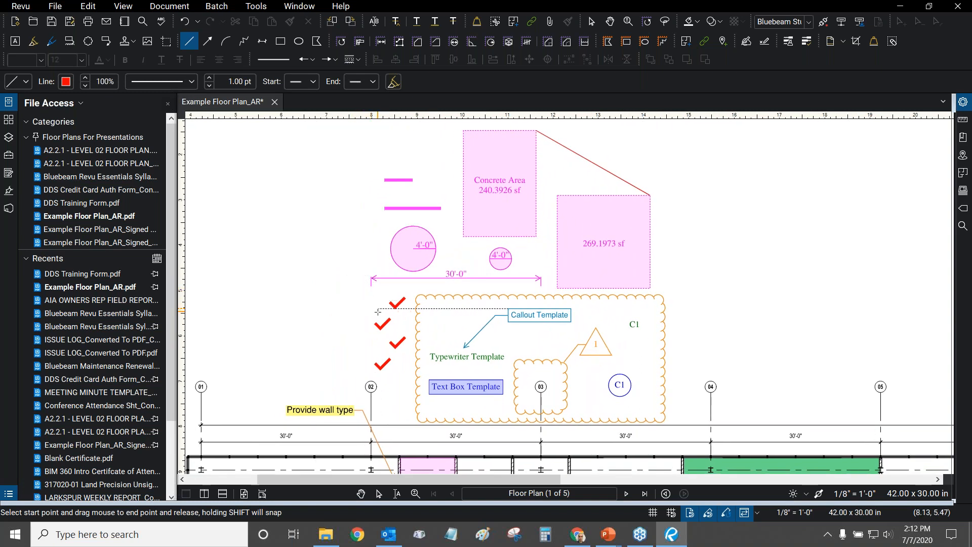
scroll(378, 312, up, 2)
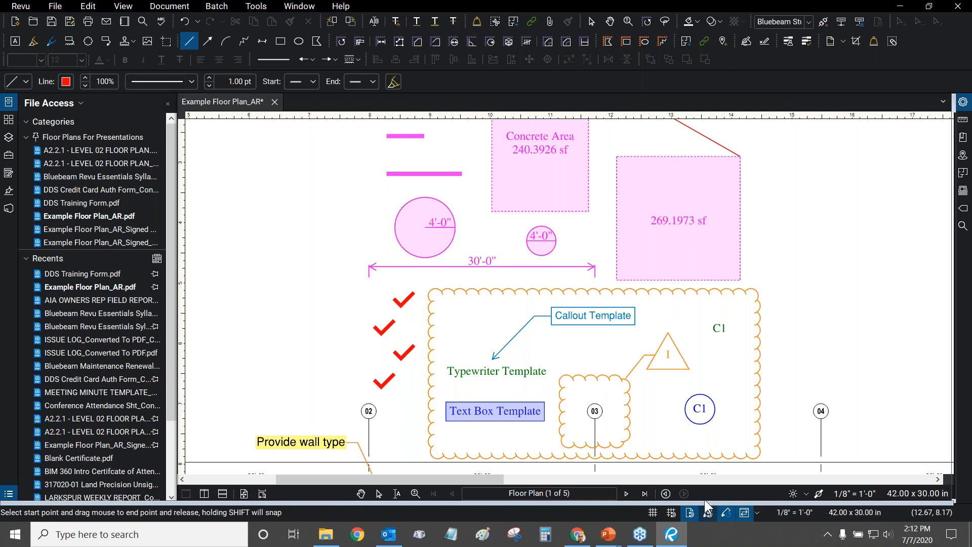
drag(605, 325, 515, 304)
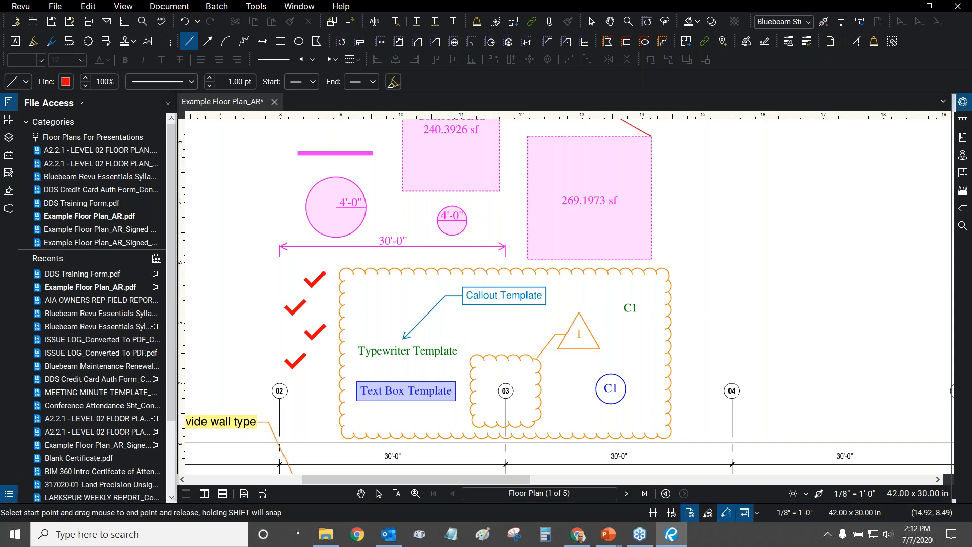
key(Escape)
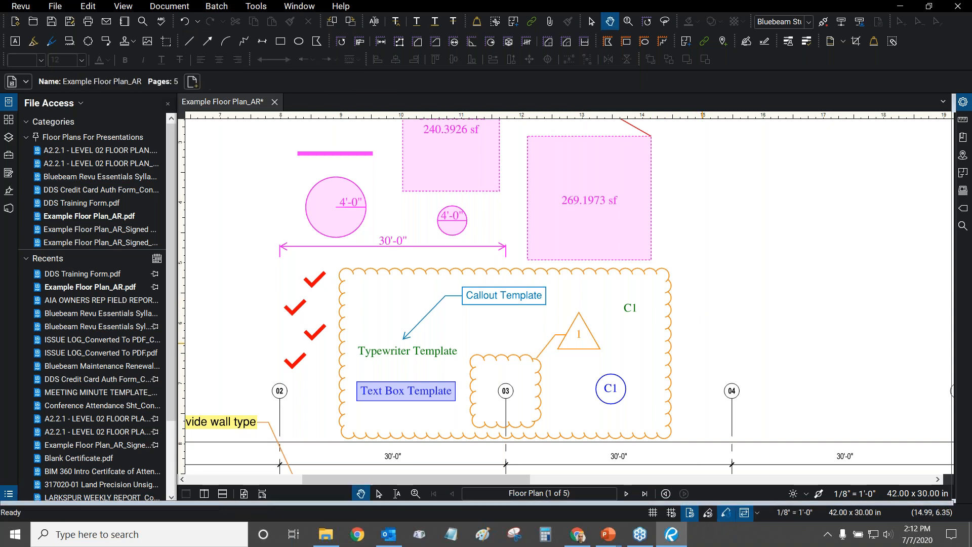
- Toggle Reuse Markup Tools off and back on, and start the 12.00 pt yellow Highlight tool
click(726, 513)
click(727, 513)
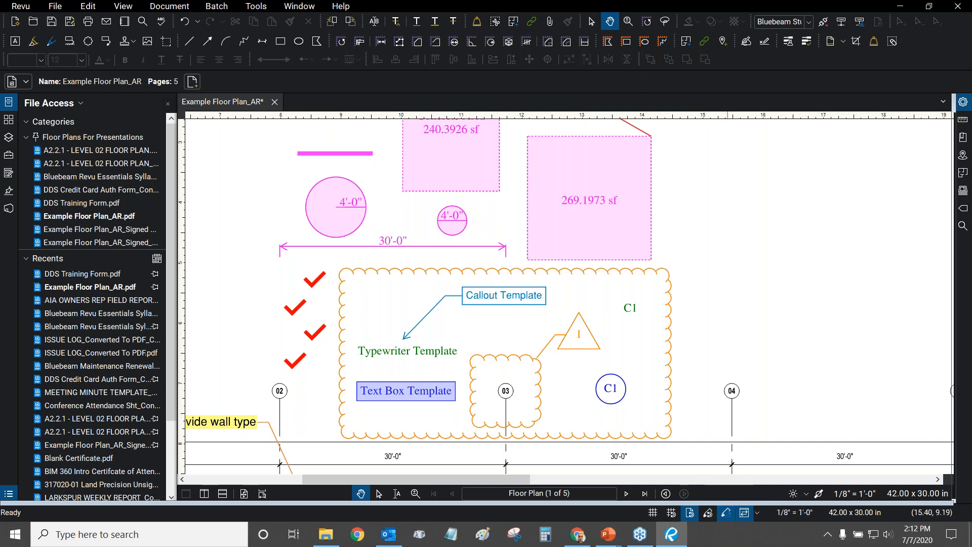
click(33, 41)
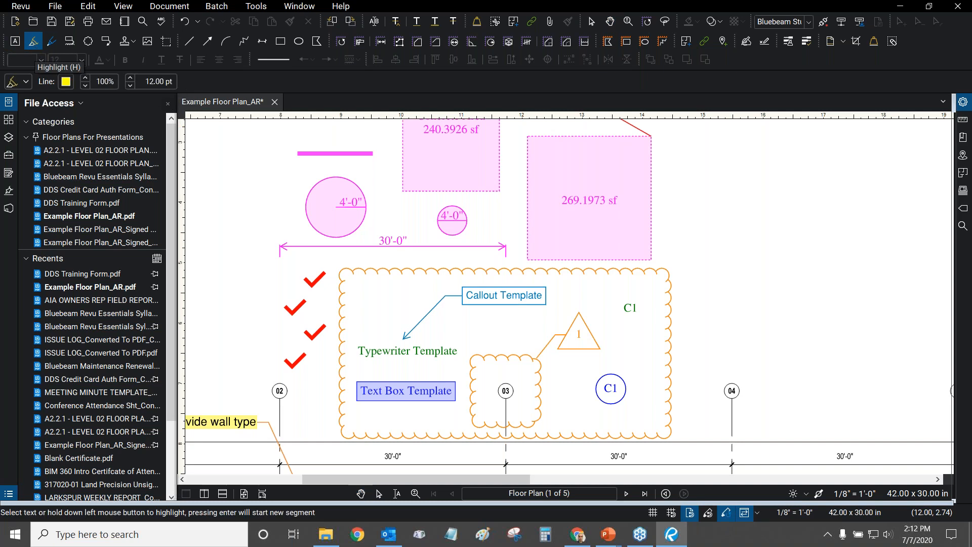
drag(601, 331, 465, 387)
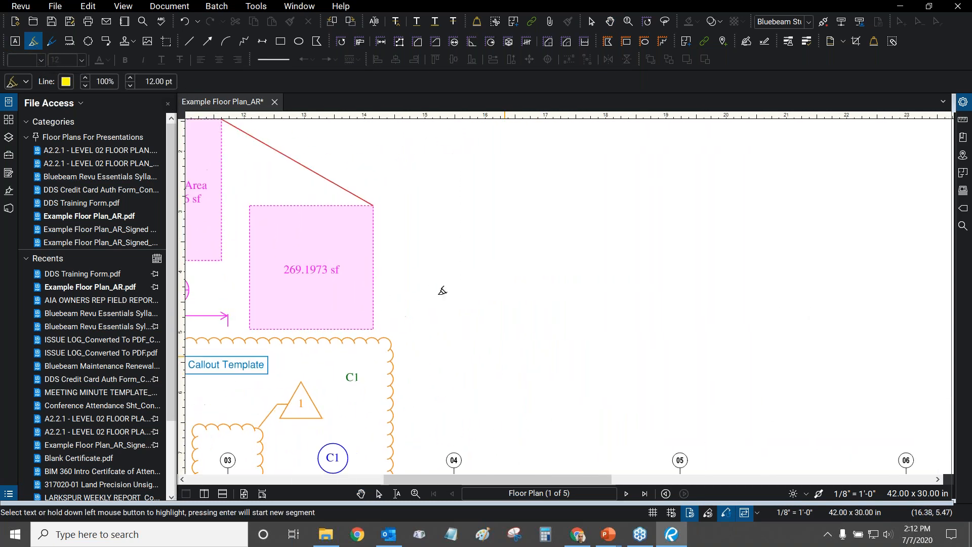
- Place seven numbered circles, C2 to C8, in the blank area beside the orange cloud with the AR Tools circle sequence tool
click(8, 161)
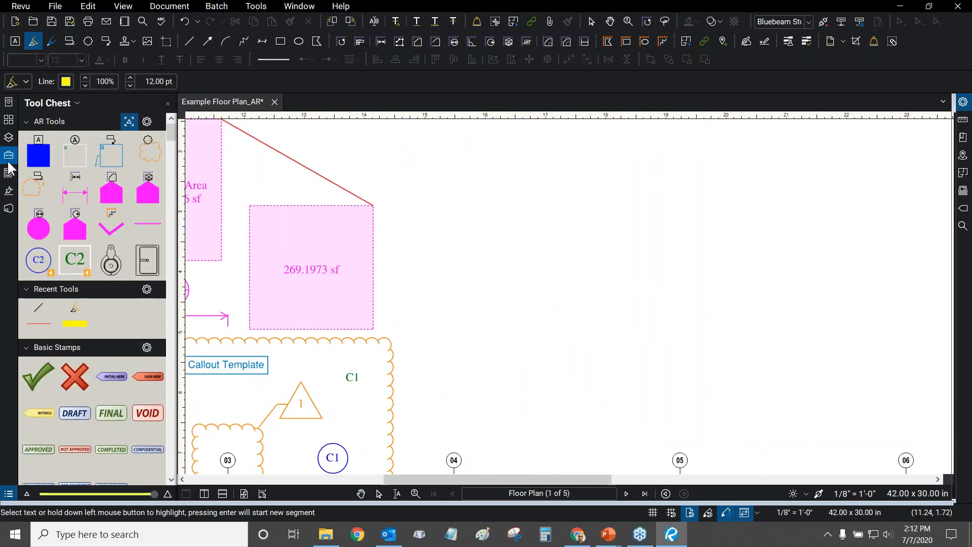
click(37, 260)
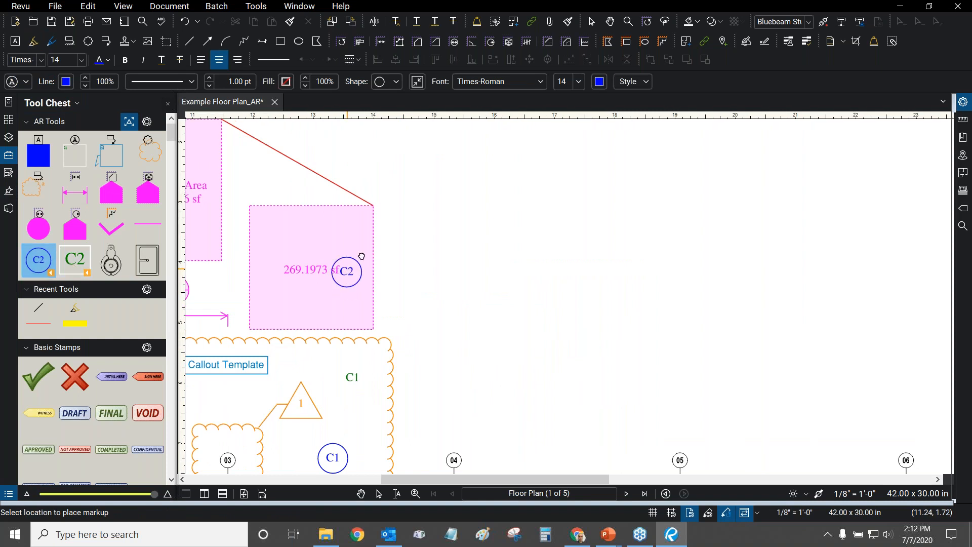
drag(374, 306, 452, 268)
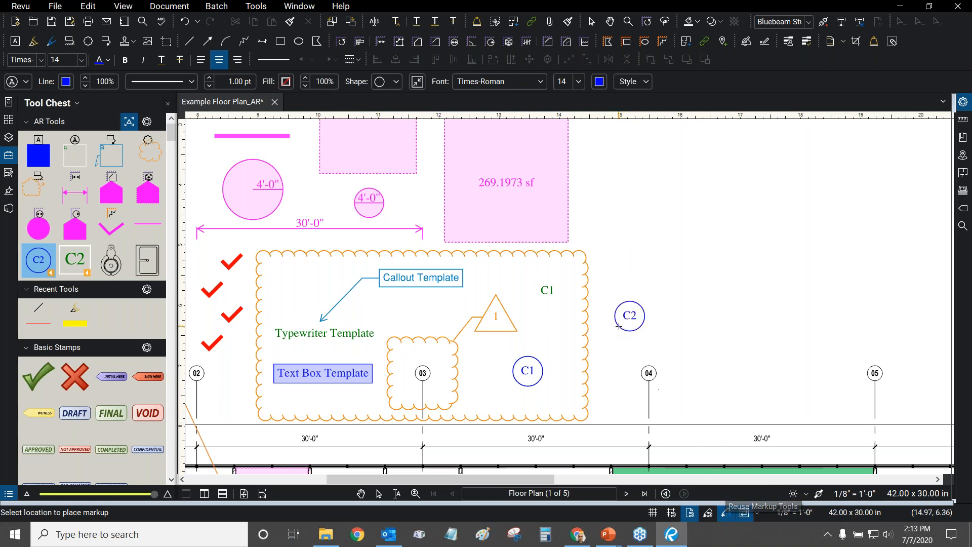
click(612, 333)
click(617, 288)
click(676, 317)
click(678, 253)
click(732, 286)
click(757, 243)
click(761, 322)
drag(775, 333, 699, 344)
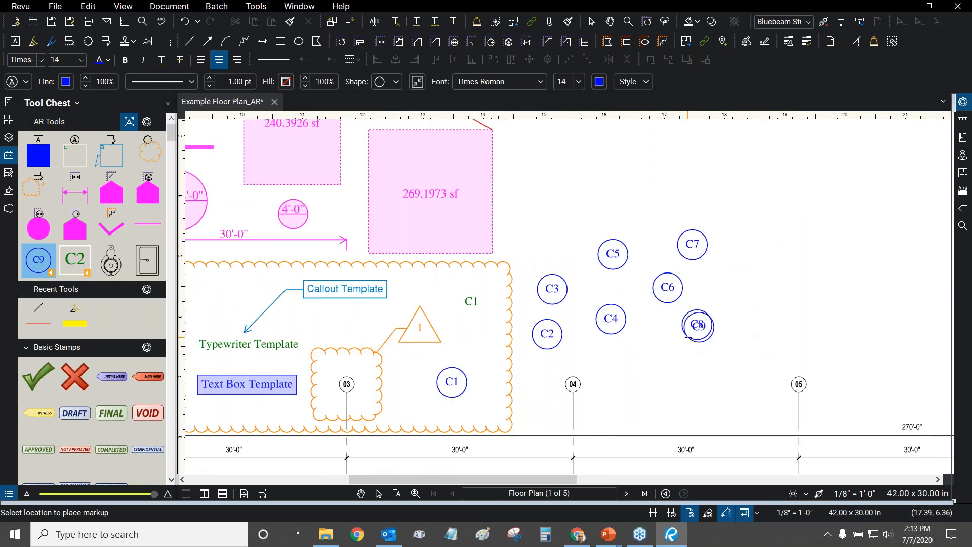
key(Escape)
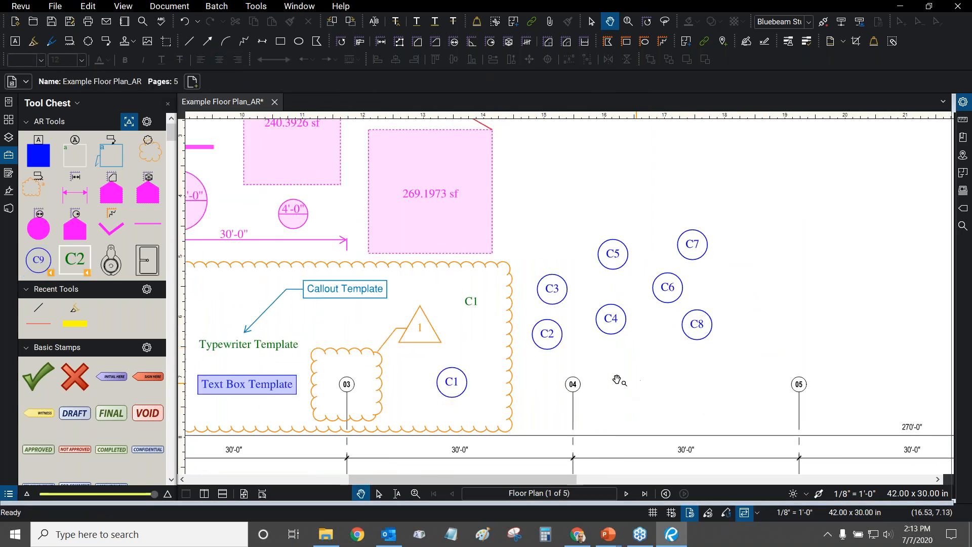
- With Reuse Markup Tools off, place circle C9 above C5, and restart the circle tool for C10, cancelling each placement
click(31, 260)
click(633, 206)
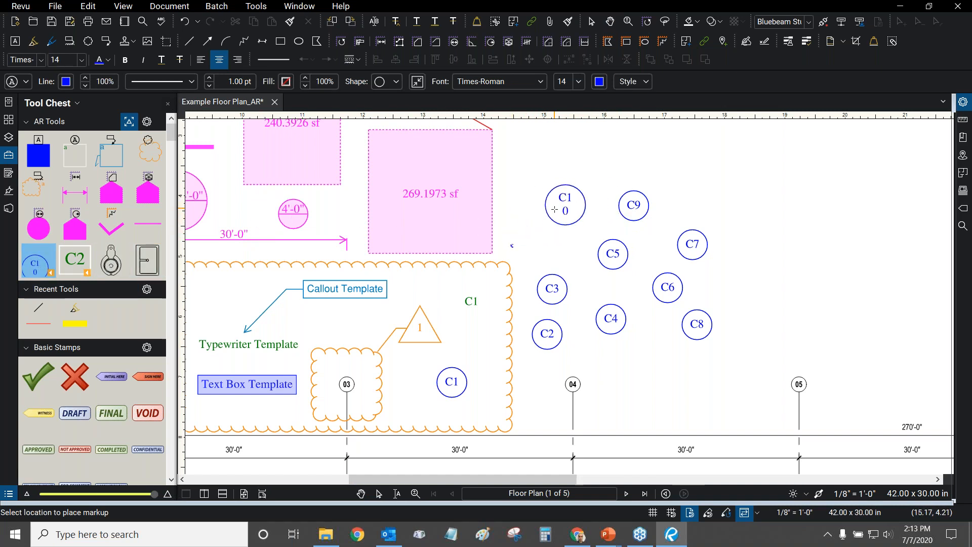
key(Escape)
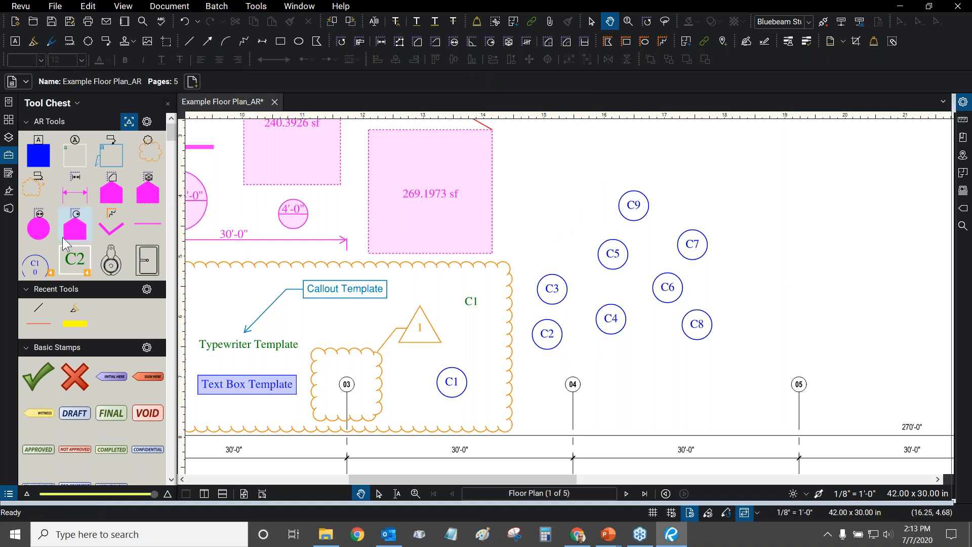
click(35, 261)
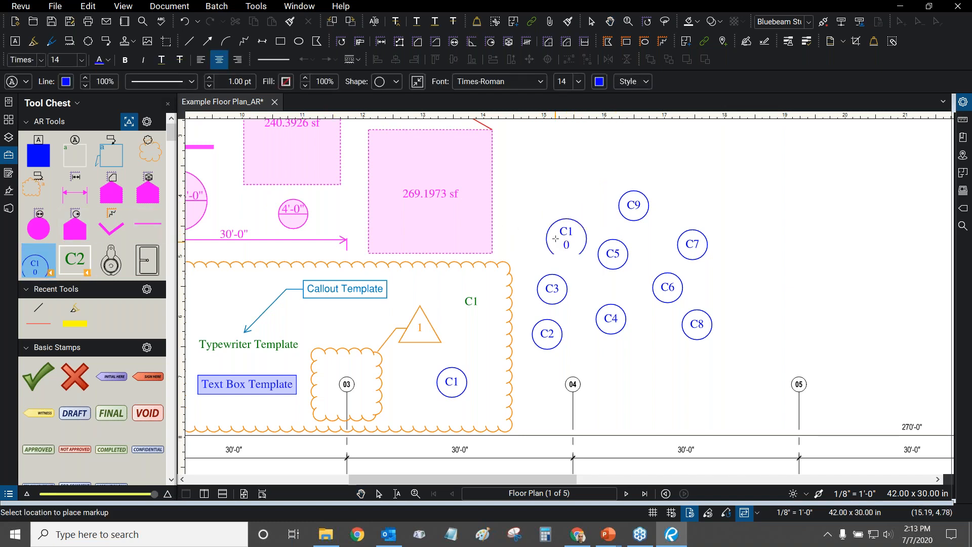
key(Escape)
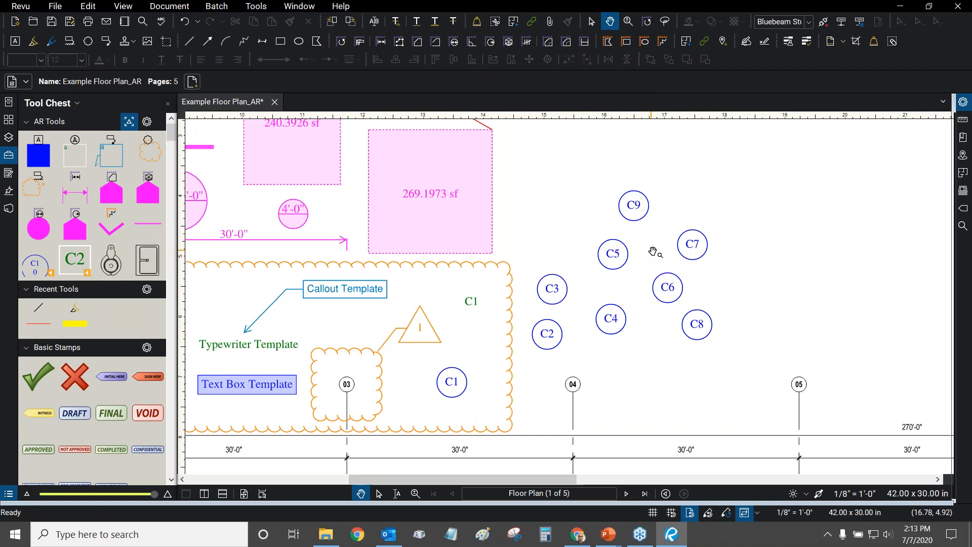
- Select the numbered circles C2 to C9 beside the orange cloud with a selection window and delete them
drag(648, 249, 621, 258)
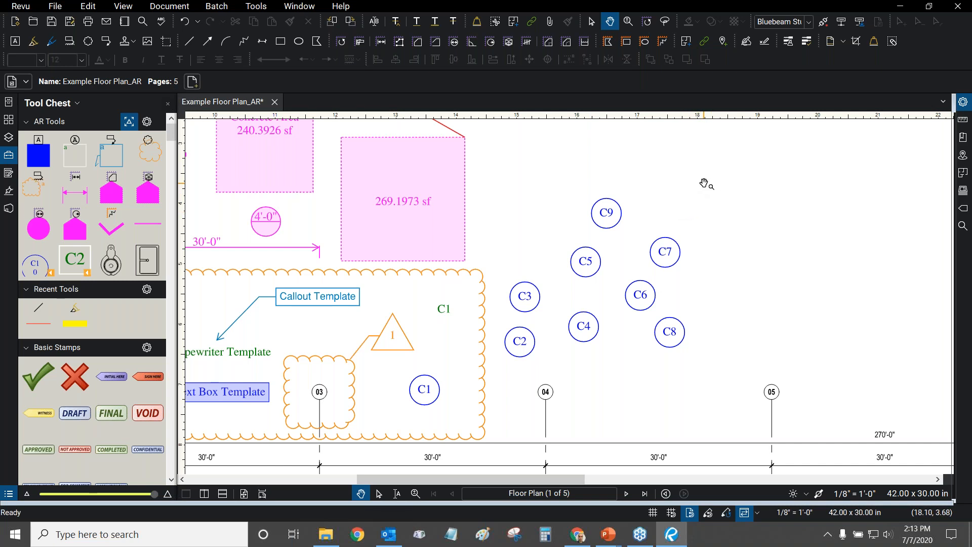
mouse_move(715, 182)
mouse_down()
mouse_move(722, 195)
mouse_move(678, 241)
mouse_move(545, 189)
mouse_move(594, 147)
mouse_move(662, 173)
mouse_up()
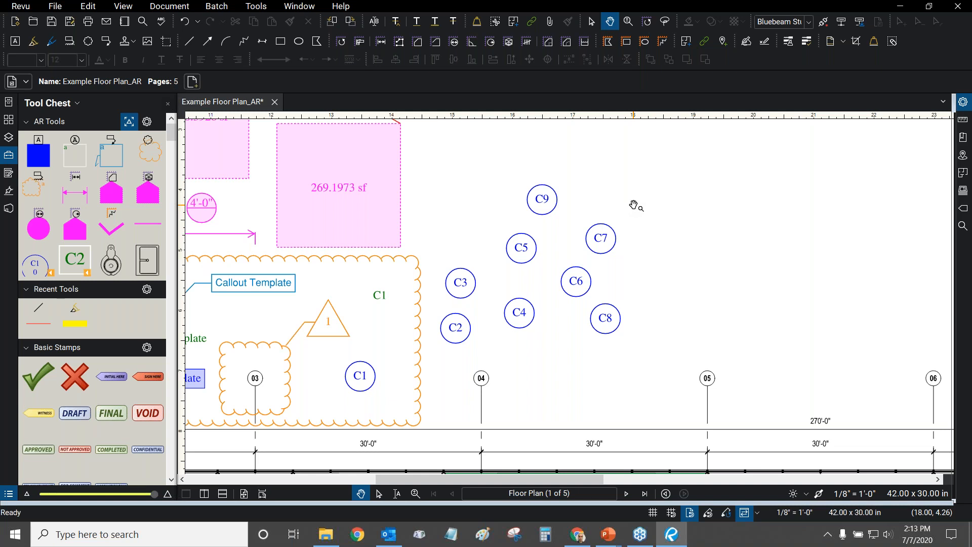
drag(633, 205, 542, 162)
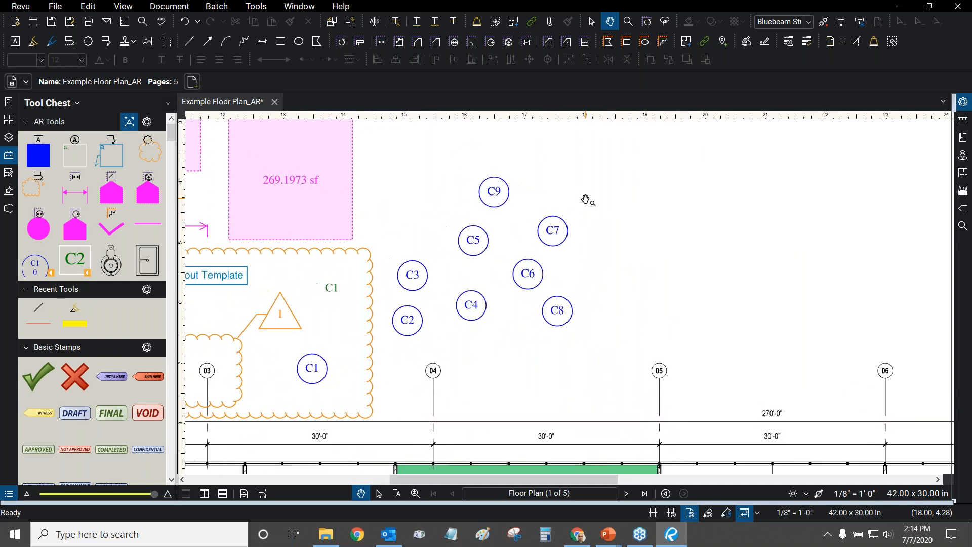
click(379, 498)
drag(578, 373, 621, 399)
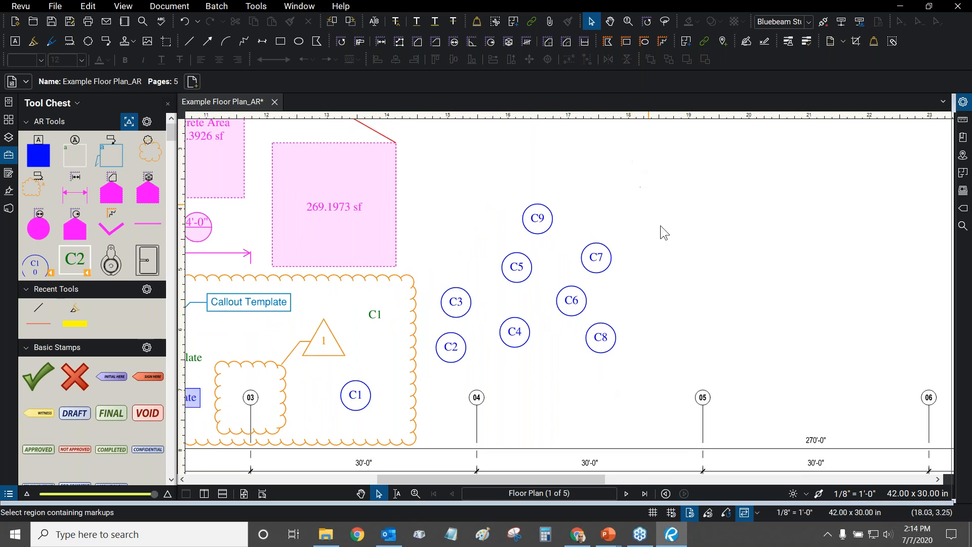
drag(665, 232, 653, 216)
drag(653, 155, 505, 356)
key(Delete)
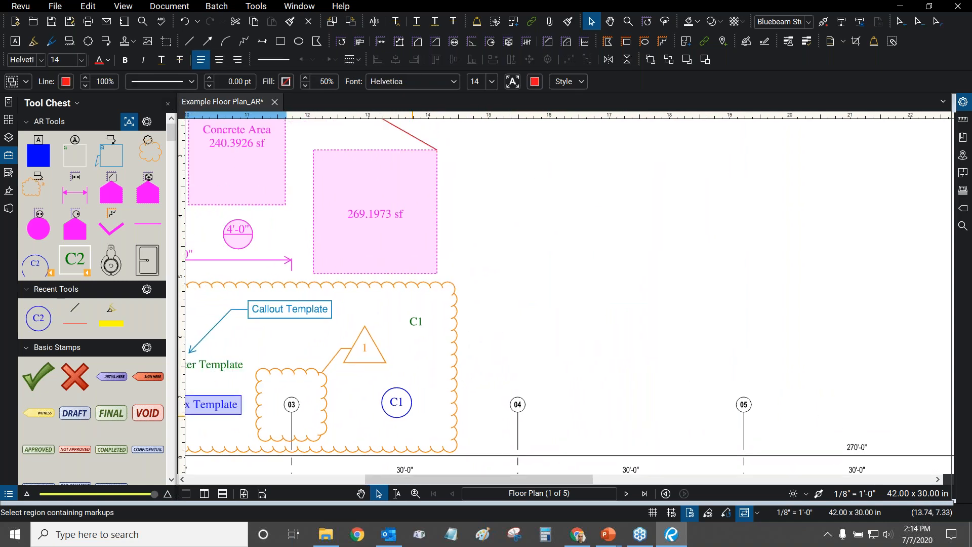
- Switch to the Pan tool and back to Select, and turn Reuse Markup Tools back on
click(362, 494)
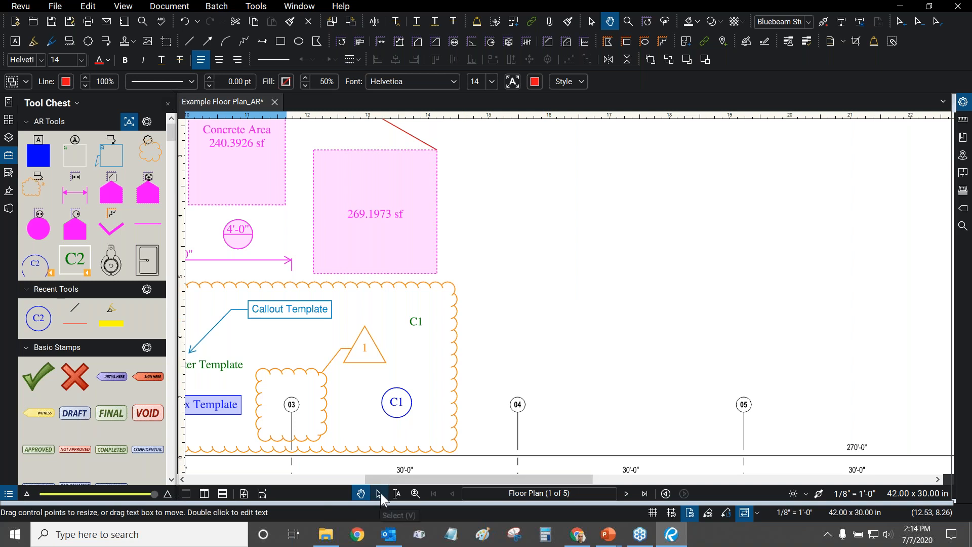
click(379, 494)
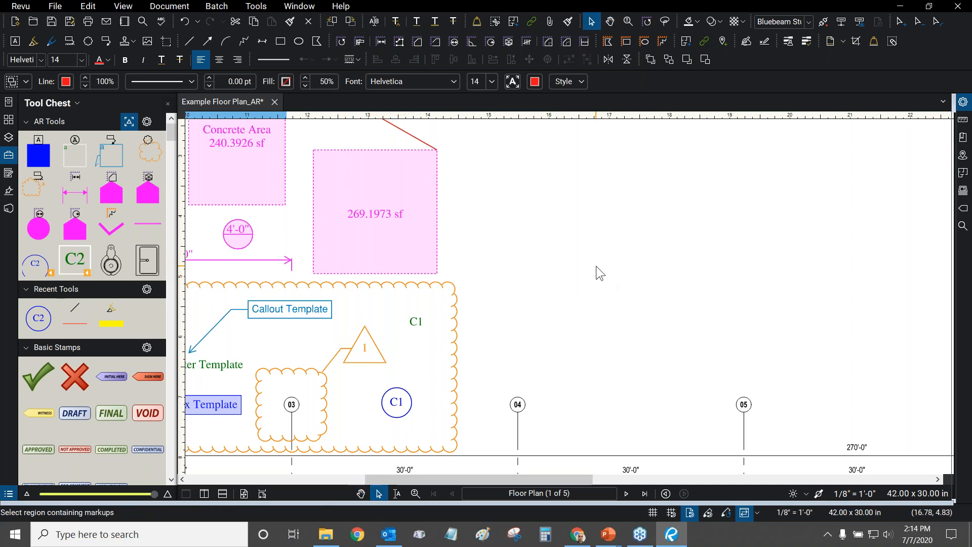
drag(520, 291, 571, 254)
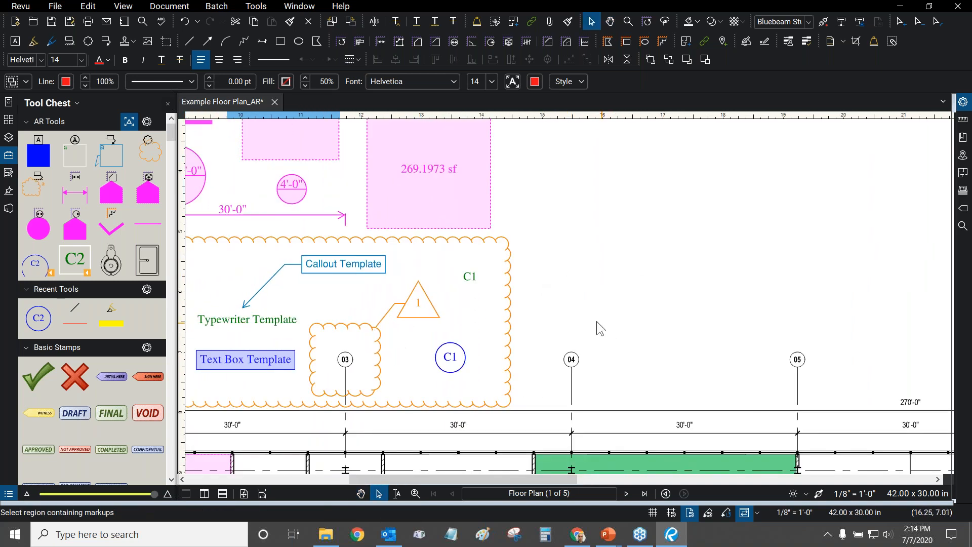
click(725, 515)
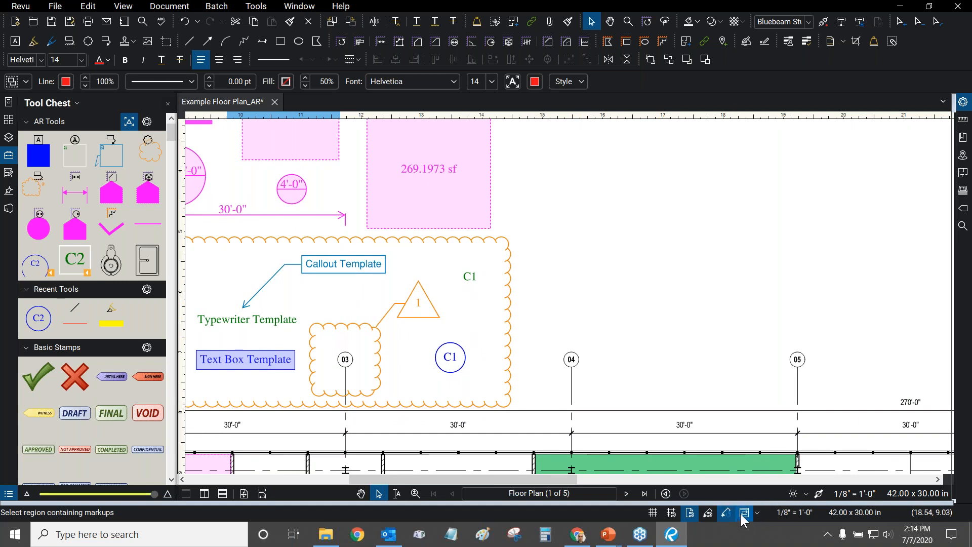
- Fit the whole floor plan page in view and check the Document and Page view synchronization options
click(743, 513)
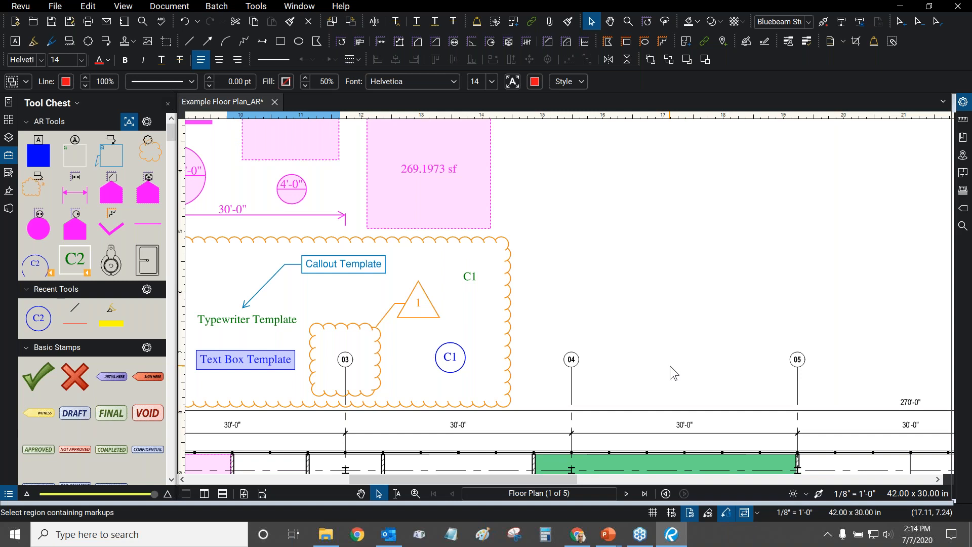
key(ctrl+9)
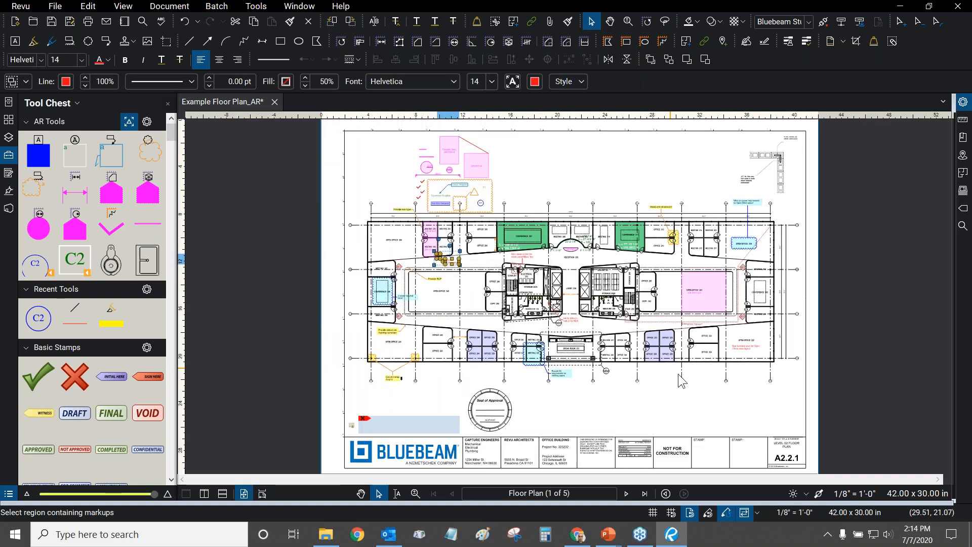
click(756, 512)
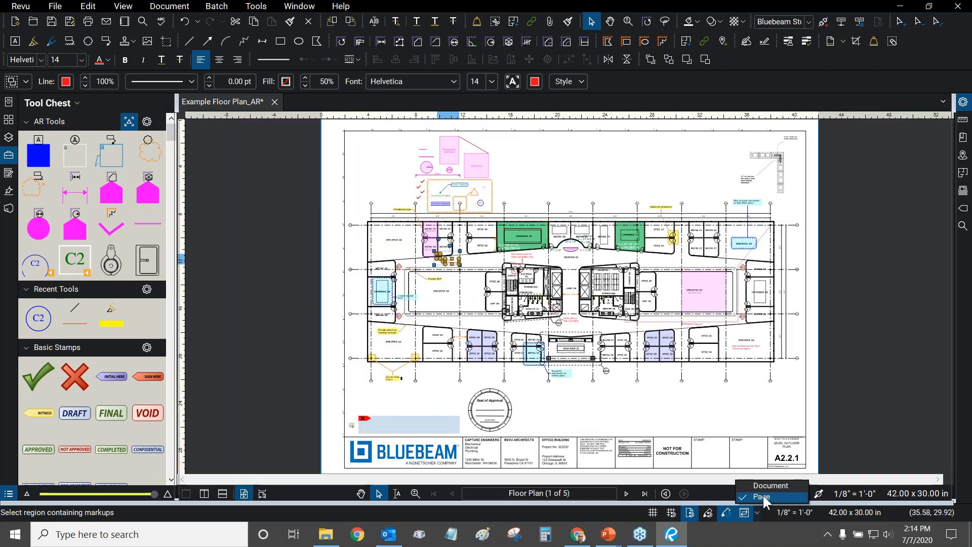
click(604, 182)
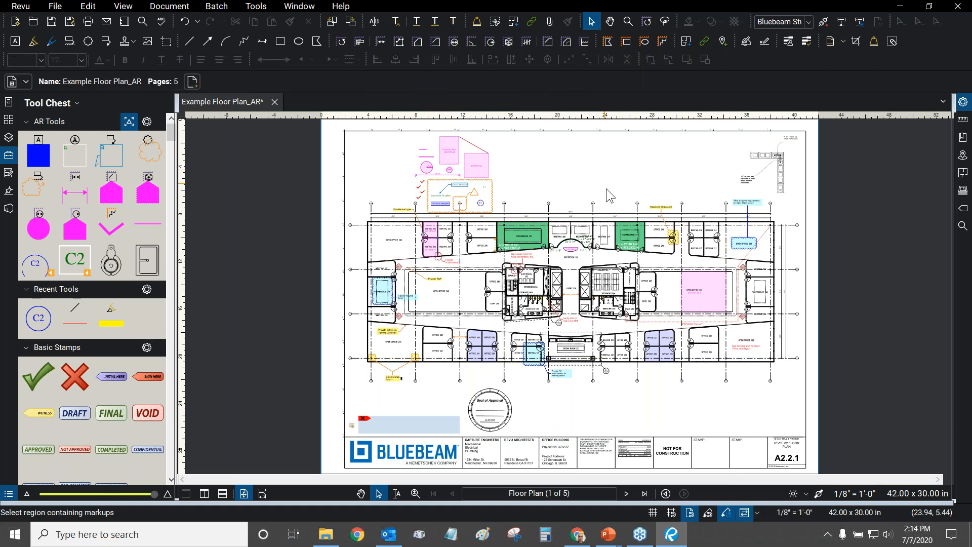
- Check the Webinar Overview slide in PowerPoint, return to Bluebeam Revu, and collapse the Tool Chest to enlarge the document view
key(alt+Tab)
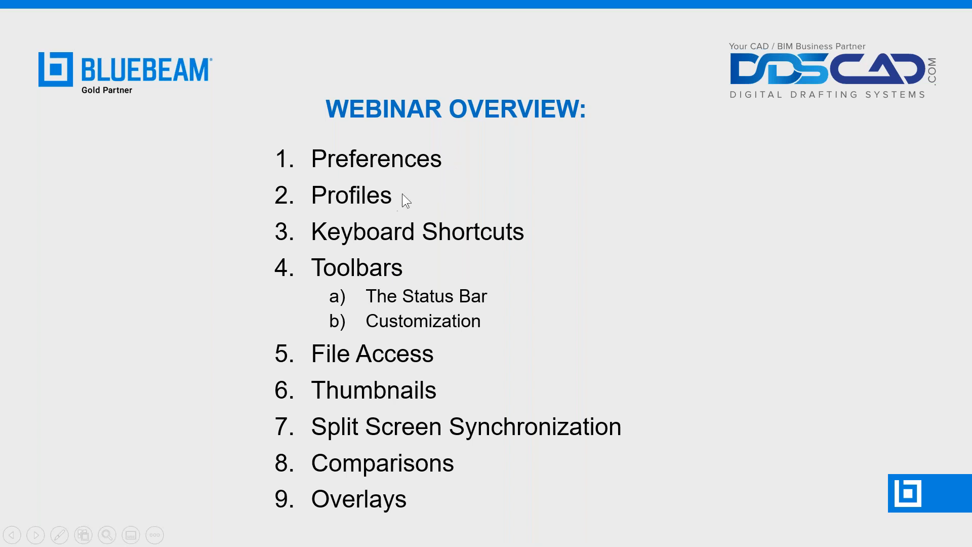
key(alt+Tab)
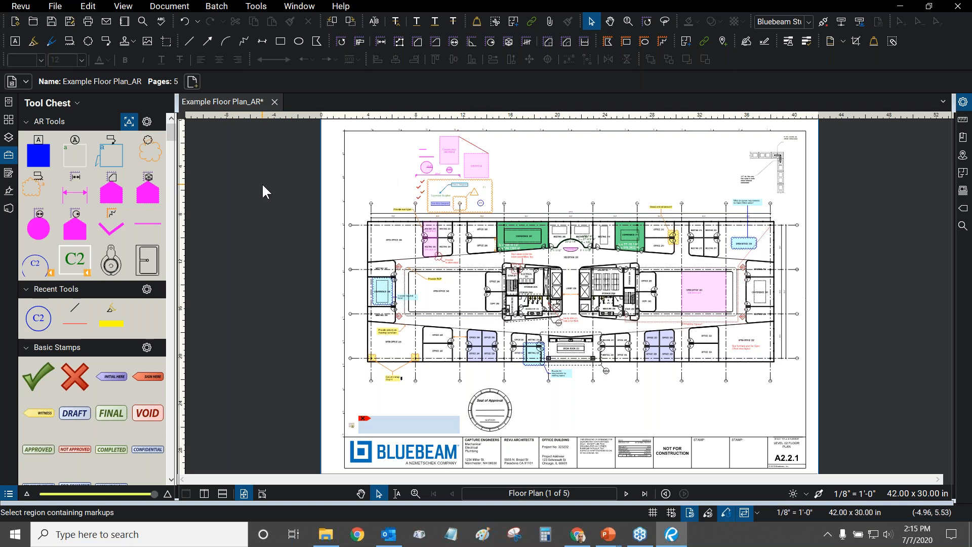
double_click(177, 168)
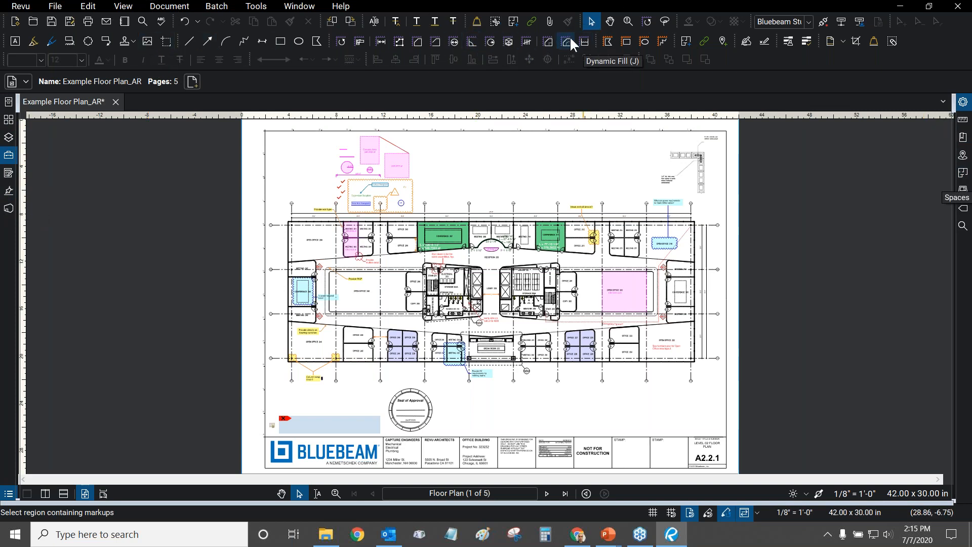
- Switch to the Revu profile and look over its document properties and Tool Chest
click(18, 9)
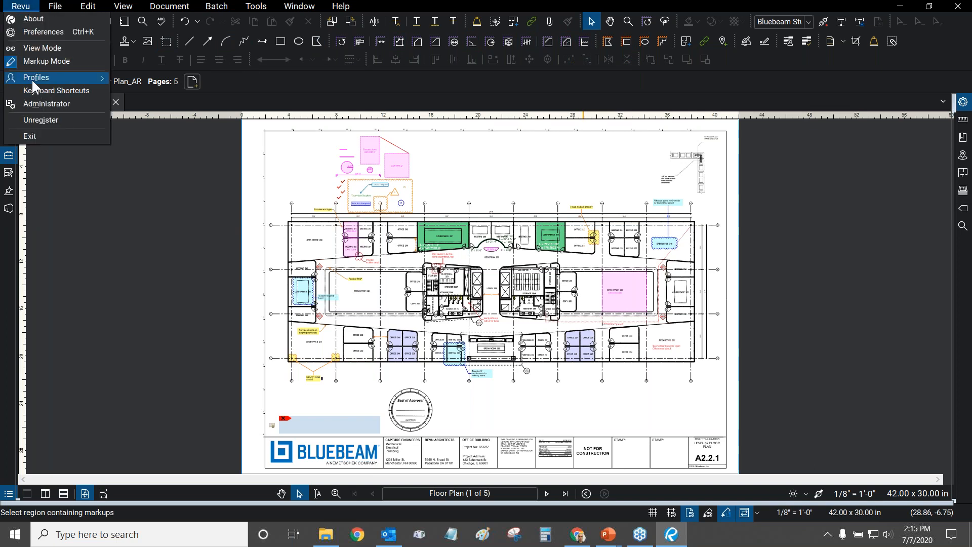
mouse_move(32, 81)
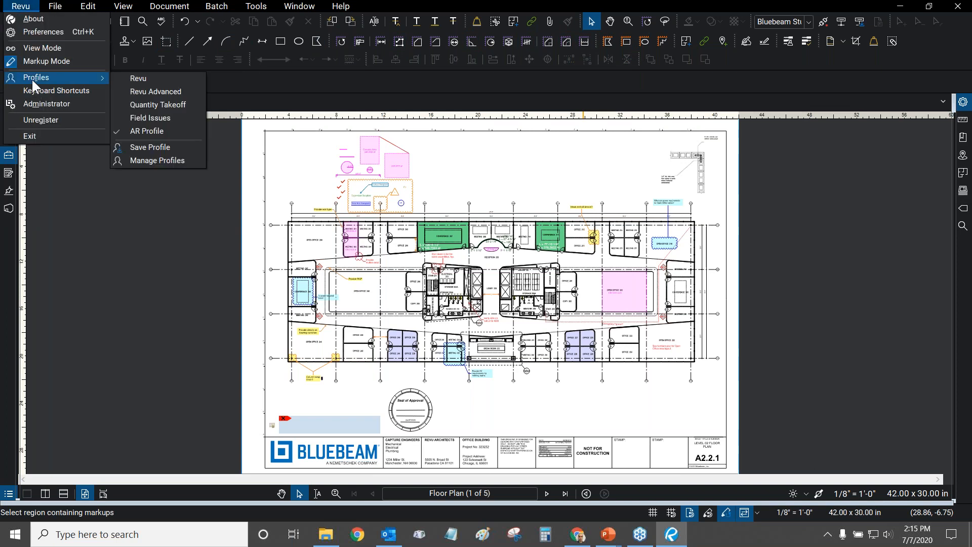
click(157, 78)
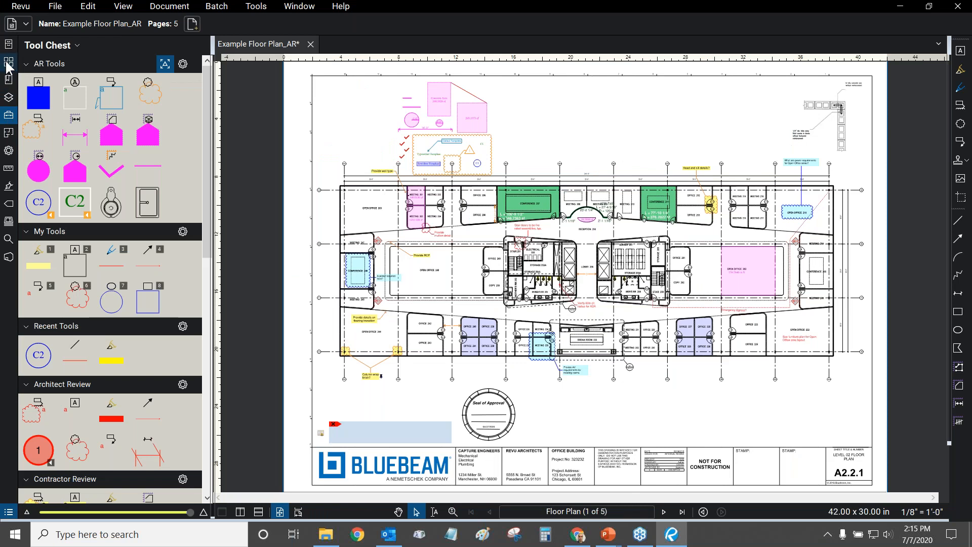
click(9, 154)
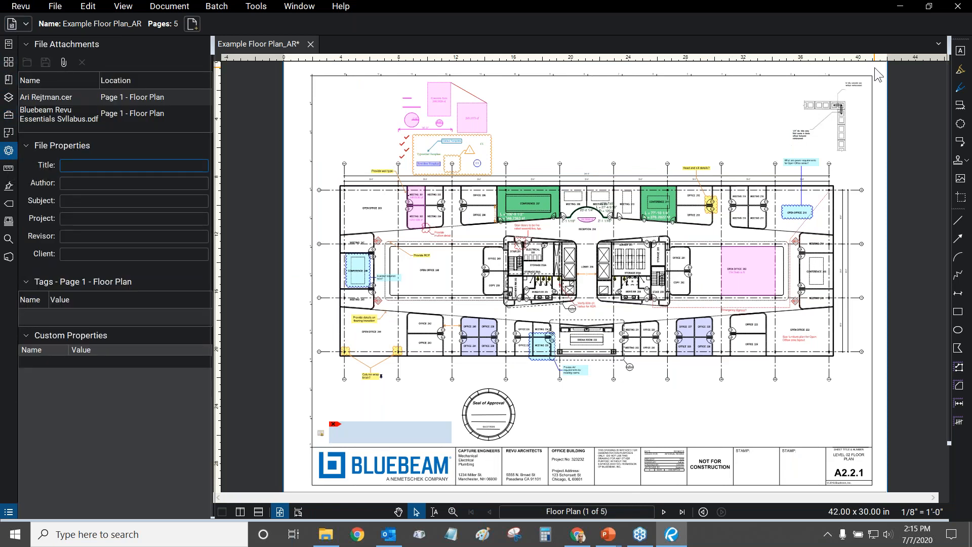
click(6, 116)
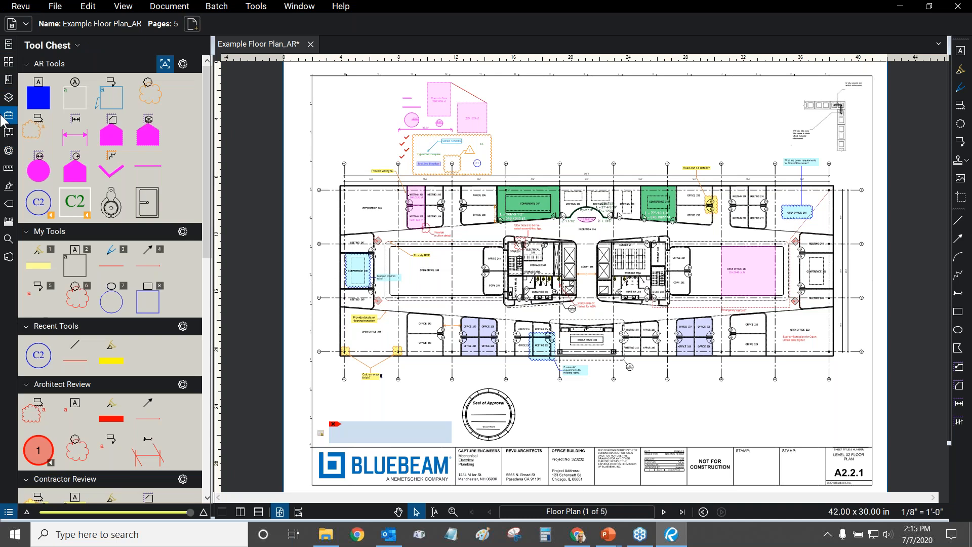
- Switch to the Revu Advanced profile, and return to the AR Profile
click(25, 7)
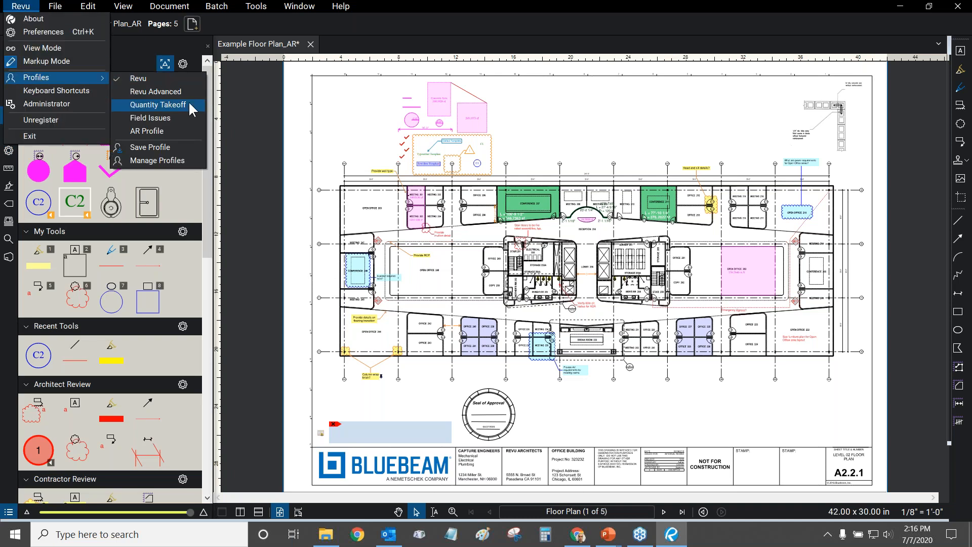
click(167, 92)
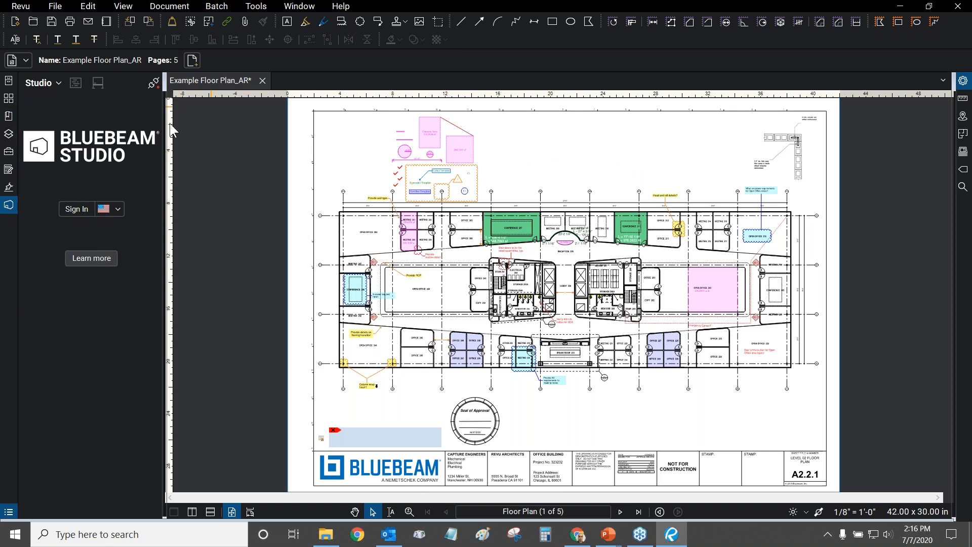
click(20, 6)
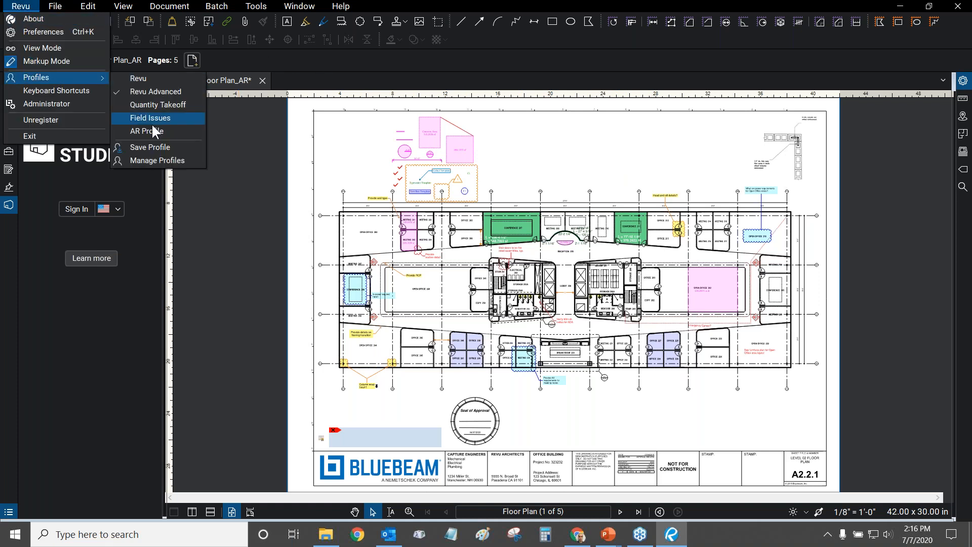
click(150, 131)
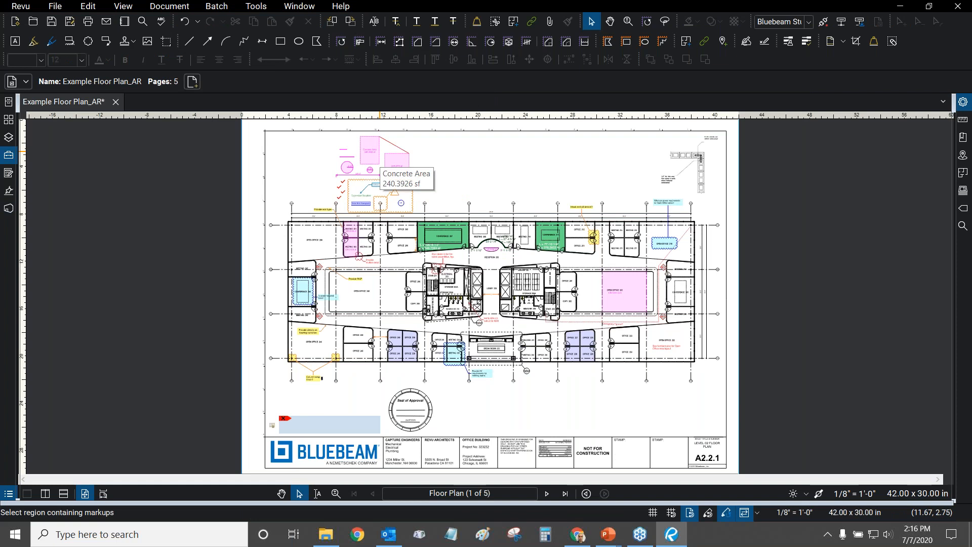
- Display the Form toolbar and try to save it as part of the AR Profile
click(20, 7)
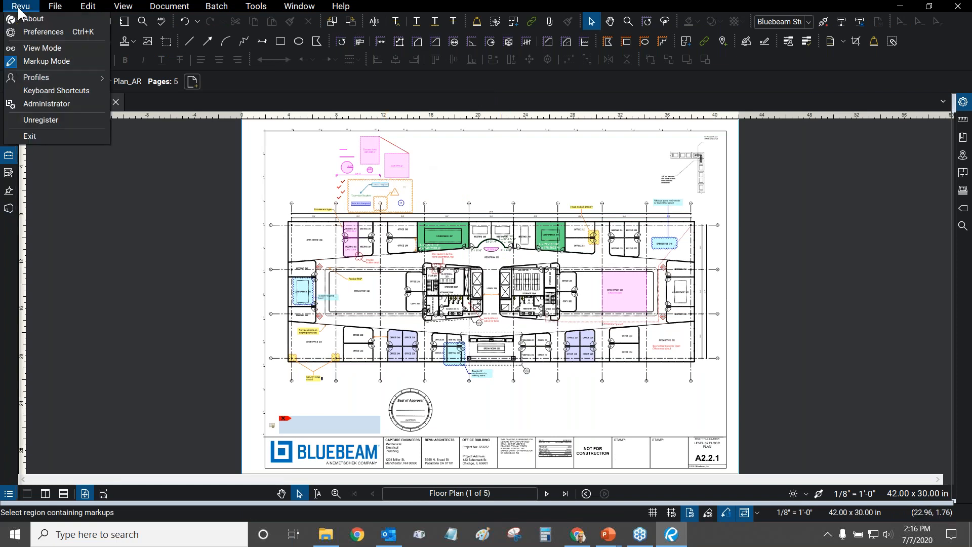
mouse_move(51, 76)
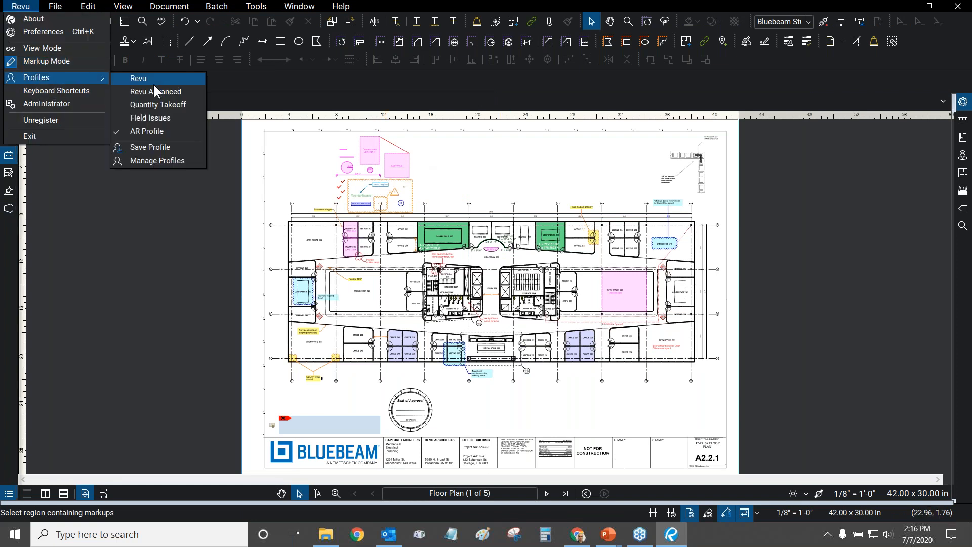
click(153, 161)
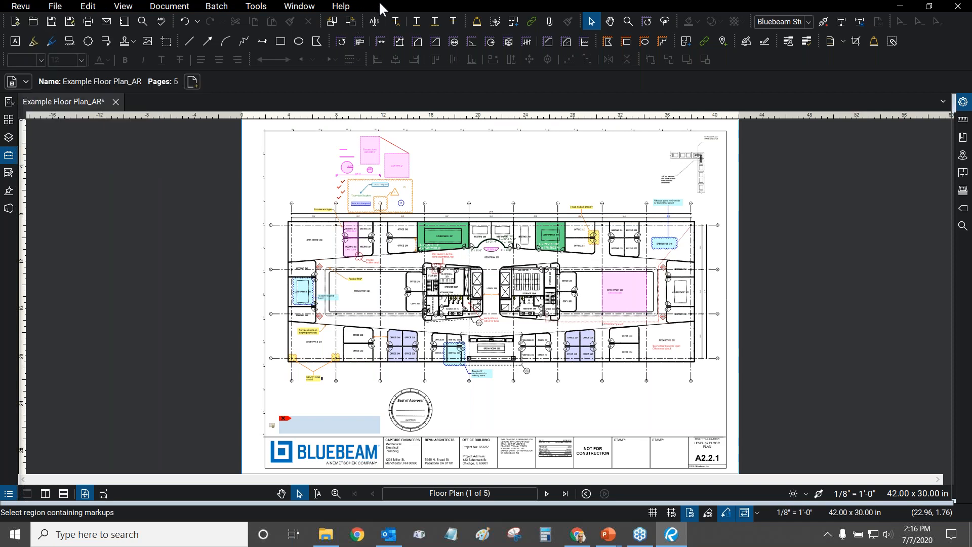
right_click(751, 57)
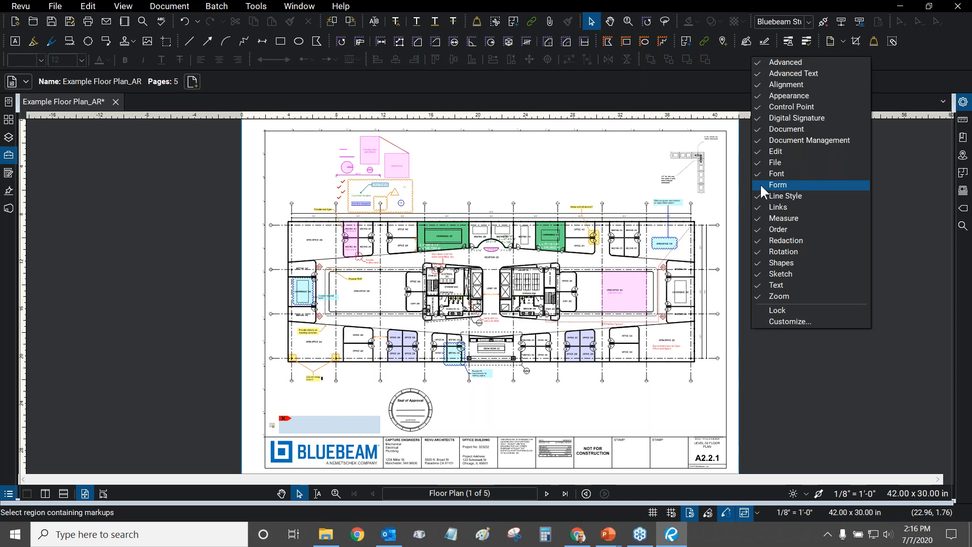
click(784, 190)
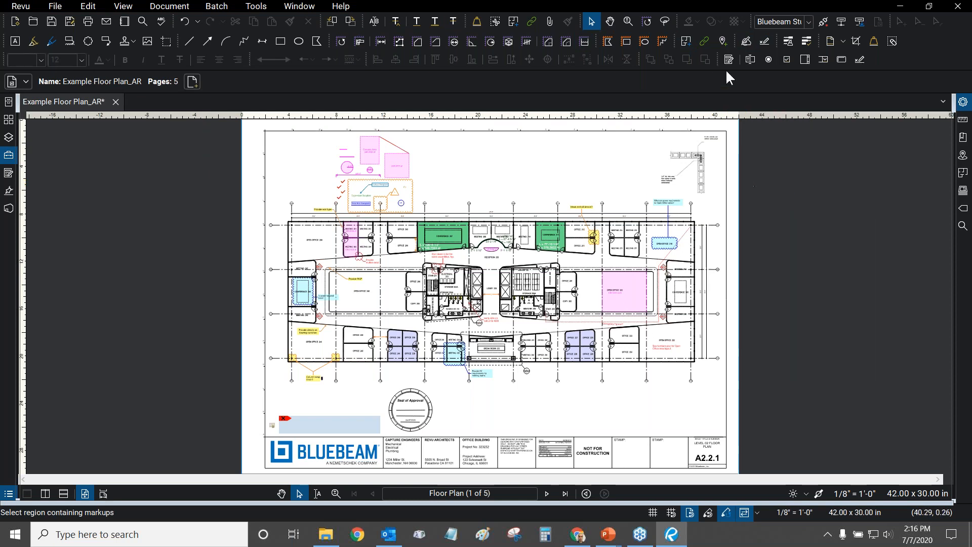
click(31, 7)
mouse_move(38, 79)
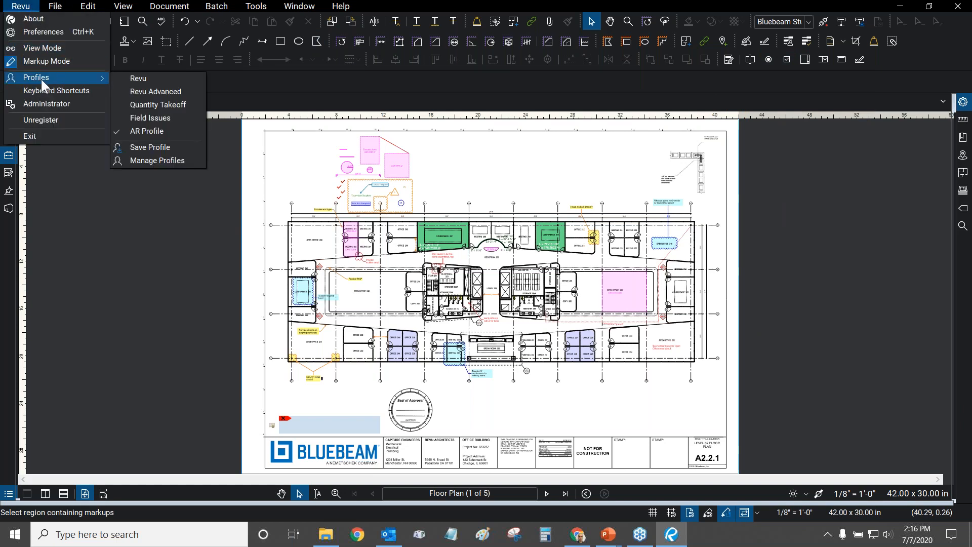
click(151, 147)
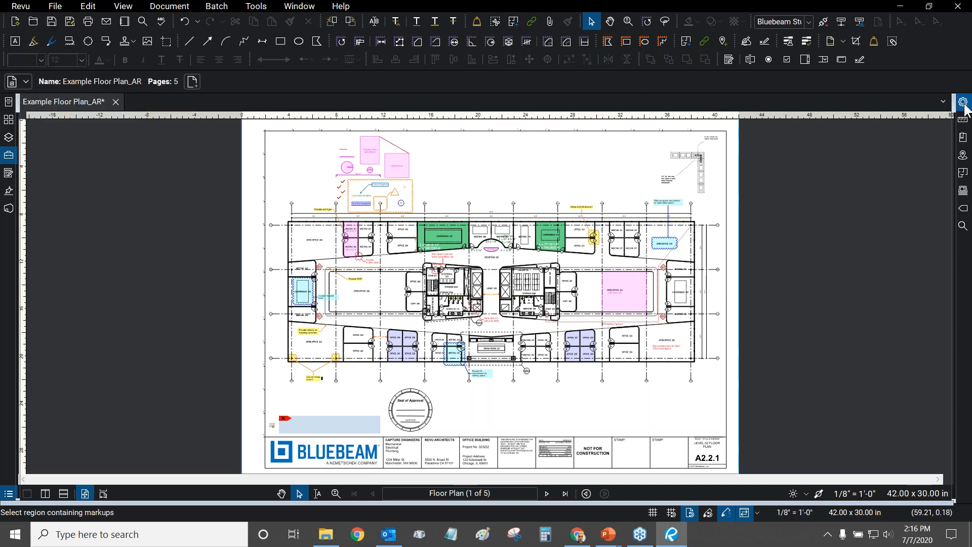
- Show the Properties panel, and move its tab below Measurements and back to first place
key(alt+l)
click(964, 135)
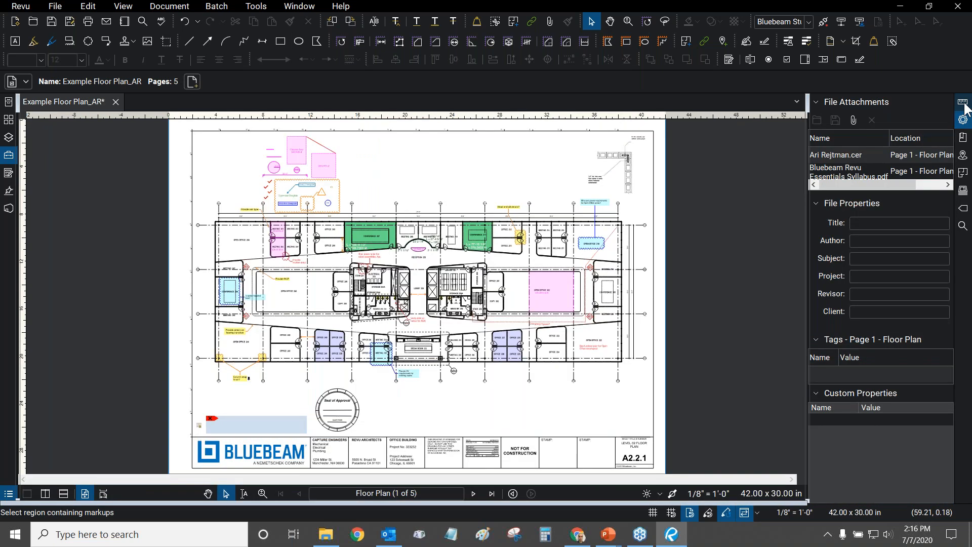
click(964, 120)
click(964, 122)
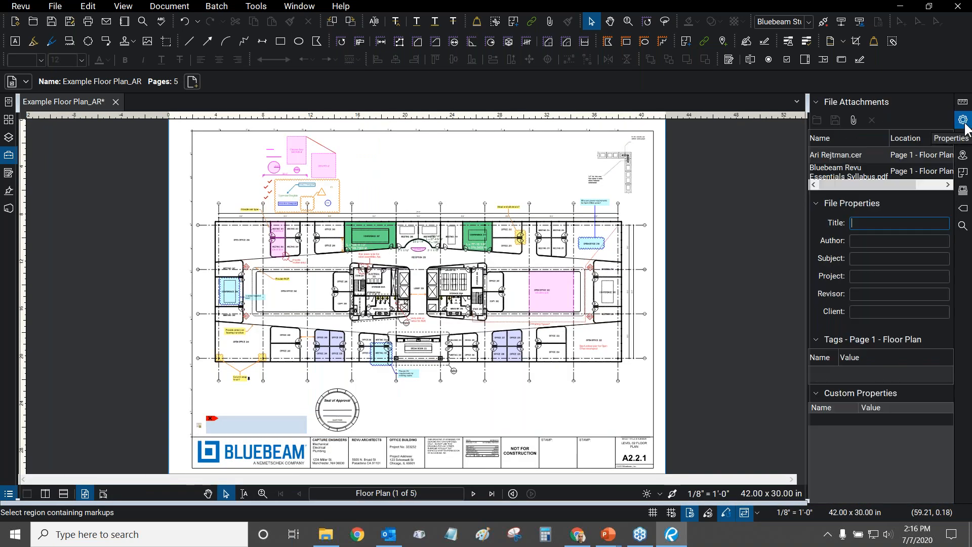
key(alt+l)
click(963, 104)
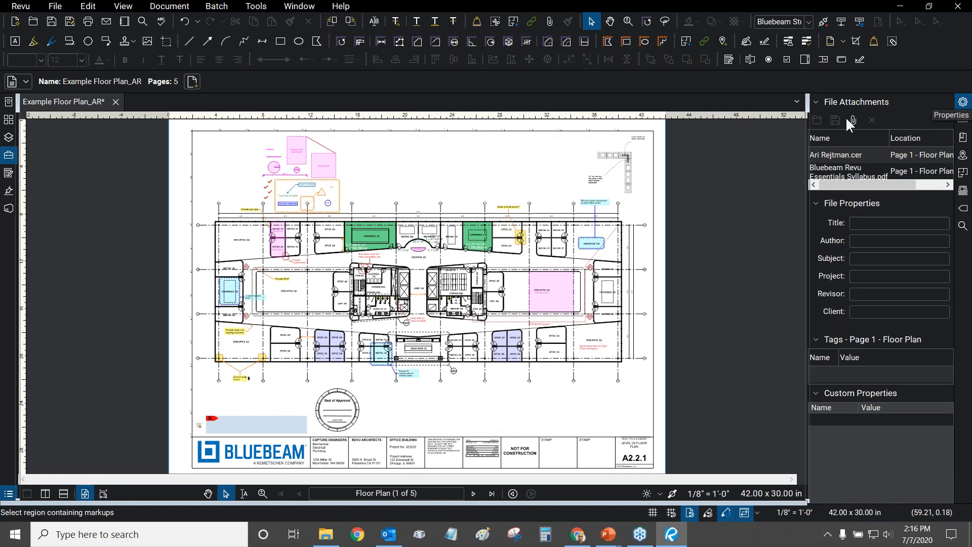
- Try to save the current interface layout to the AR Profile
click(20, 6)
mouse_move(35, 78)
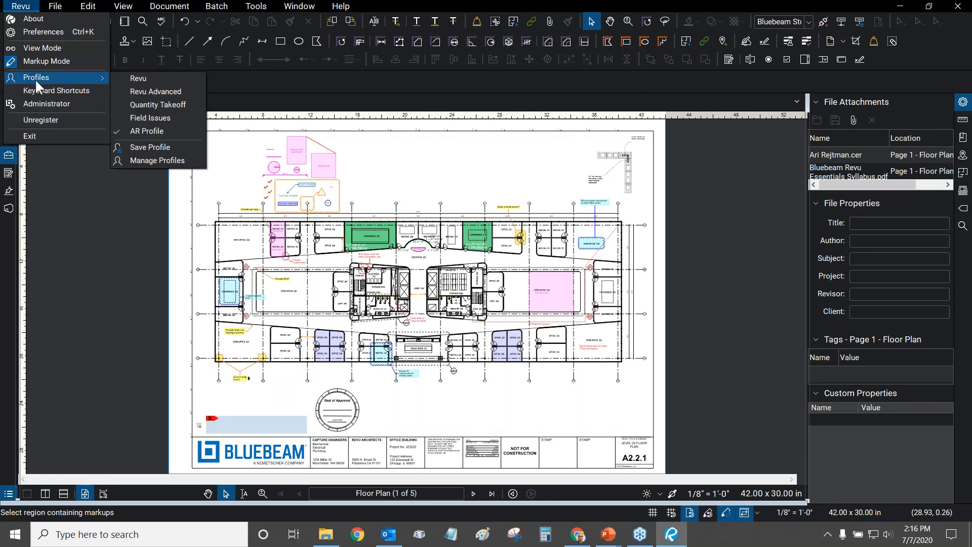
click(149, 149)
- Add a new profile named DDSCAD Prof in Manage Profiles
click(20, 6)
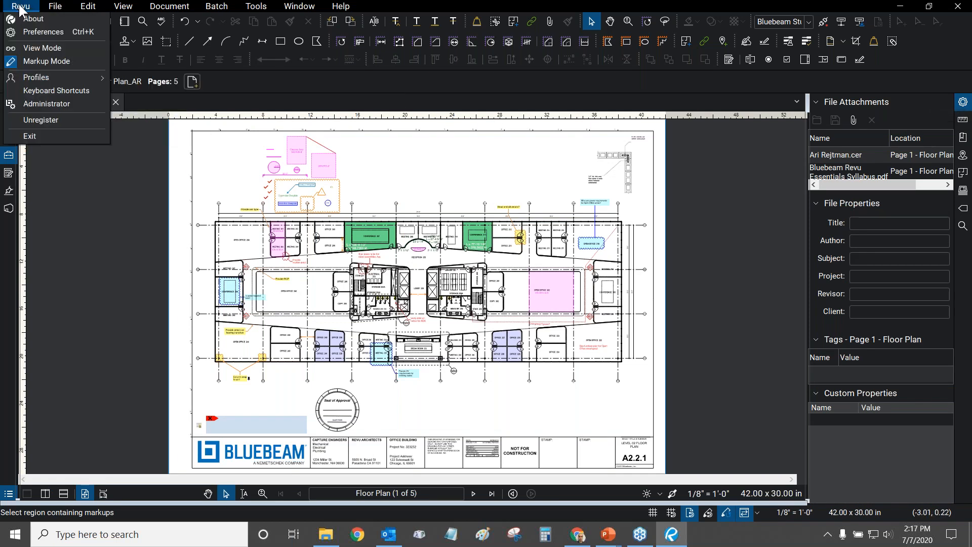
mouse_move(57, 77)
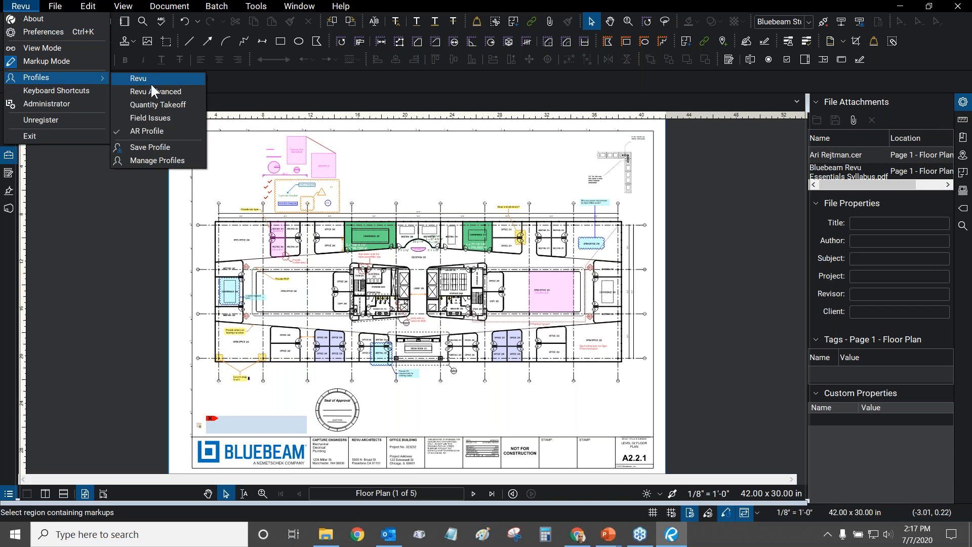
click(161, 160)
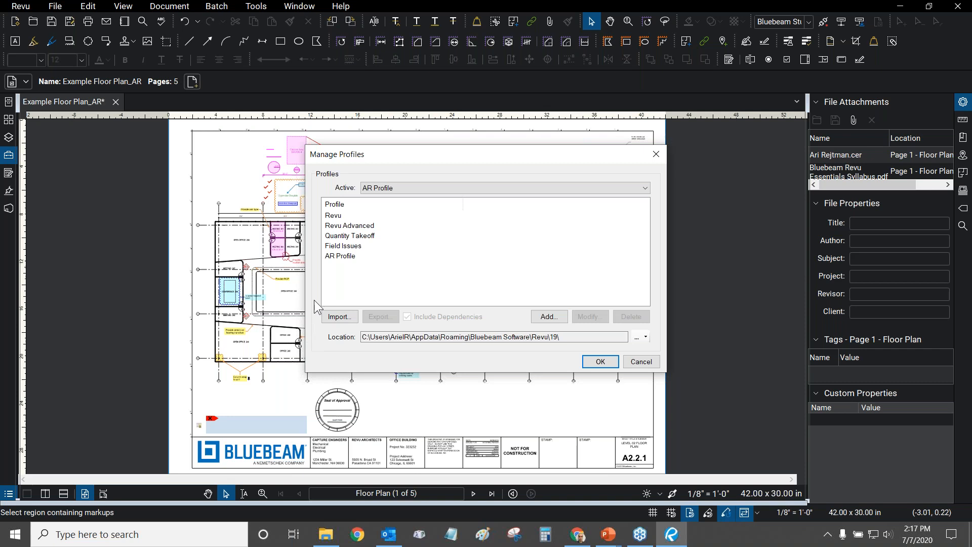
click(350, 227)
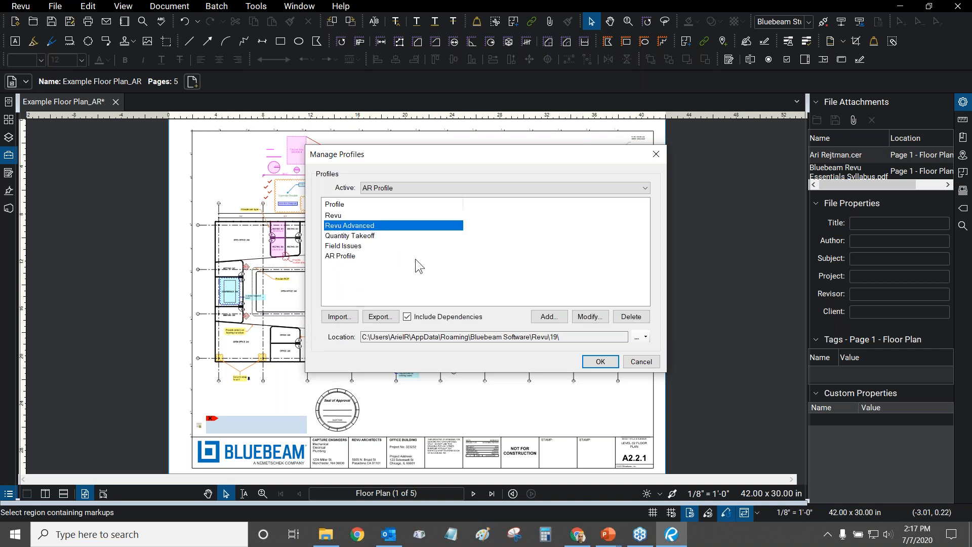
click(547, 317)
text(DDSCAD Prof)
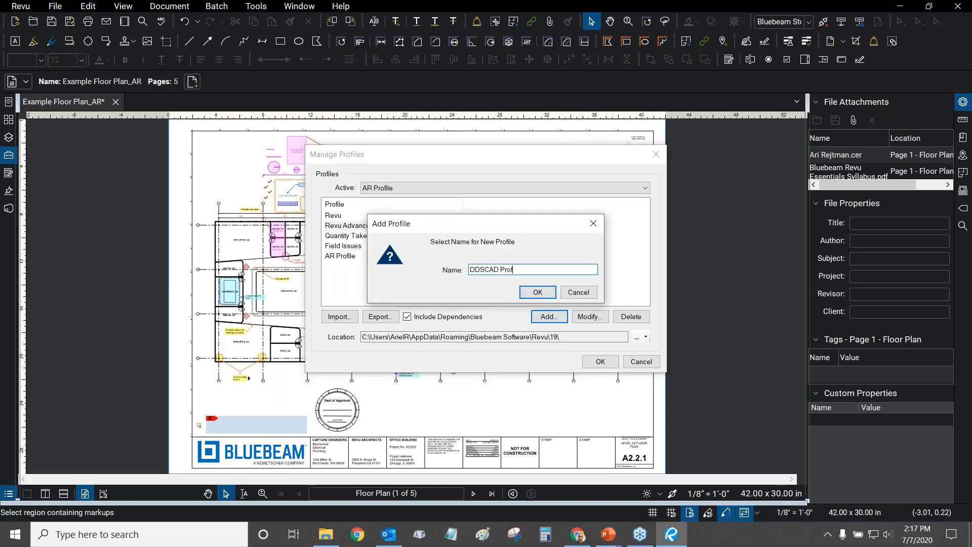
click(547, 295)
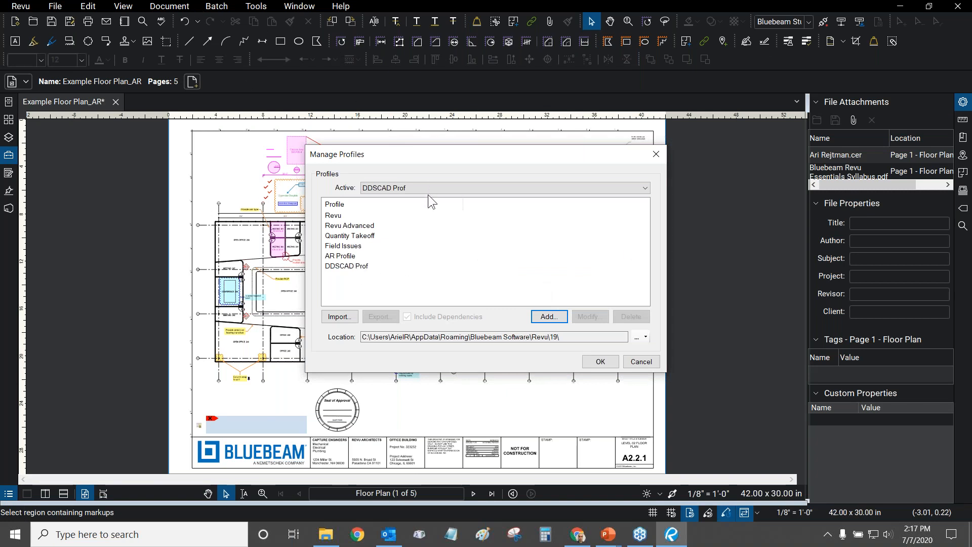
- Check the name editing option for the DDSCAD Prof profile and cancel without renaming it
click(351, 268)
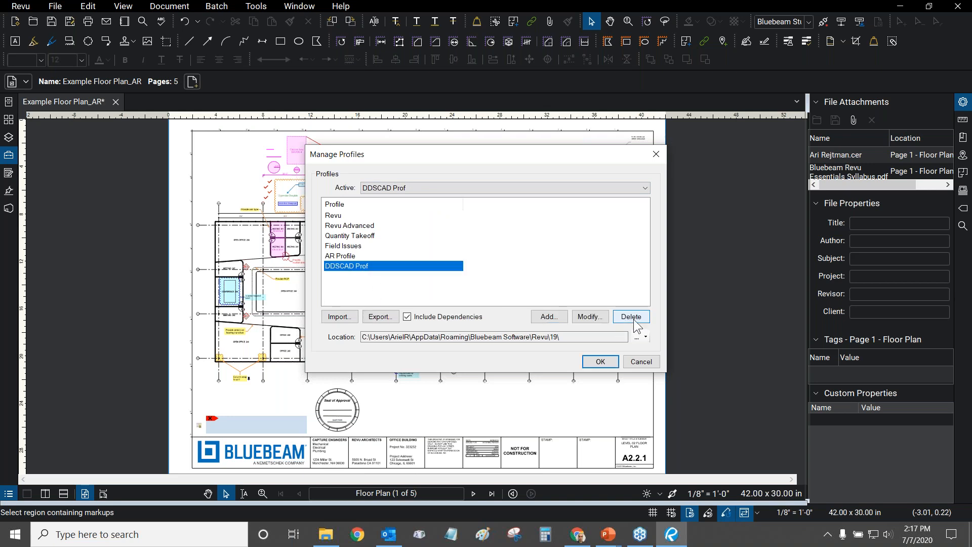
click(594, 320)
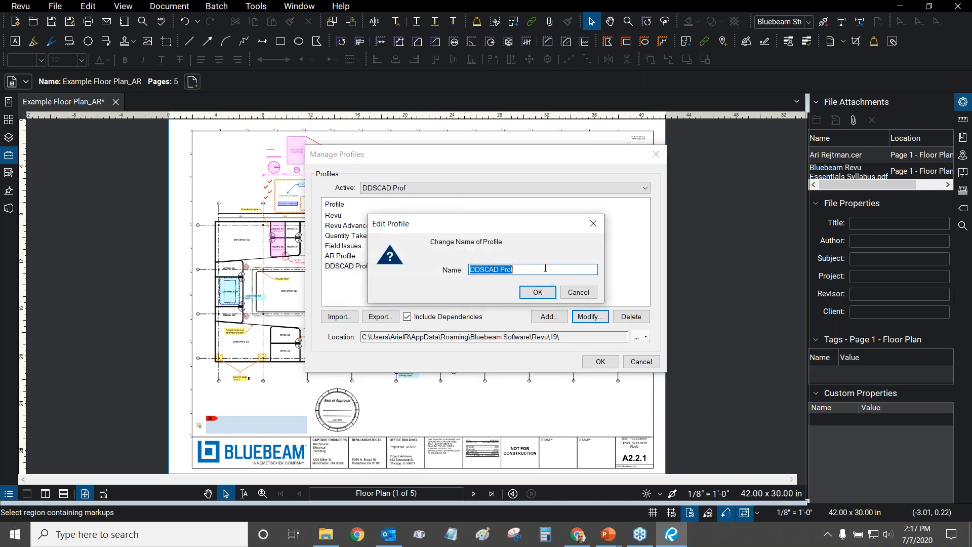
click(583, 293)
click(592, 318)
click(581, 293)
- Delete the DDSCAD Prof profile
click(392, 267)
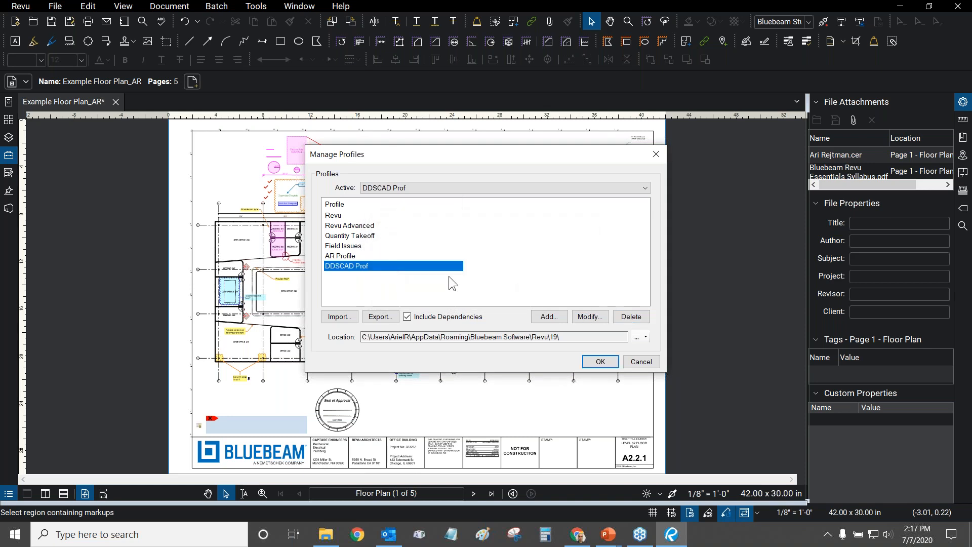
click(629, 316)
click(552, 278)
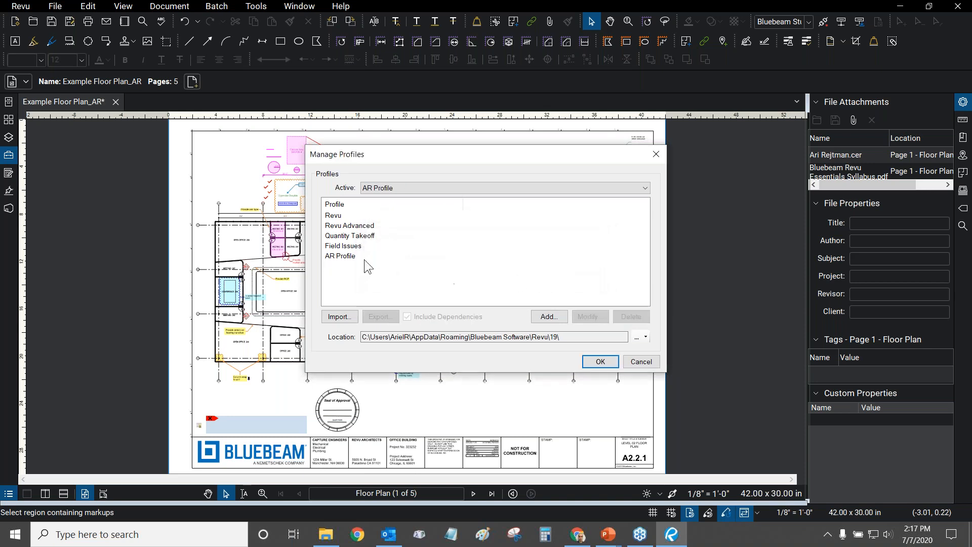
- Check the export dialog for the AR Profile, look at the AR Profile file in the Tool Sets folder, and cancel
click(348, 257)
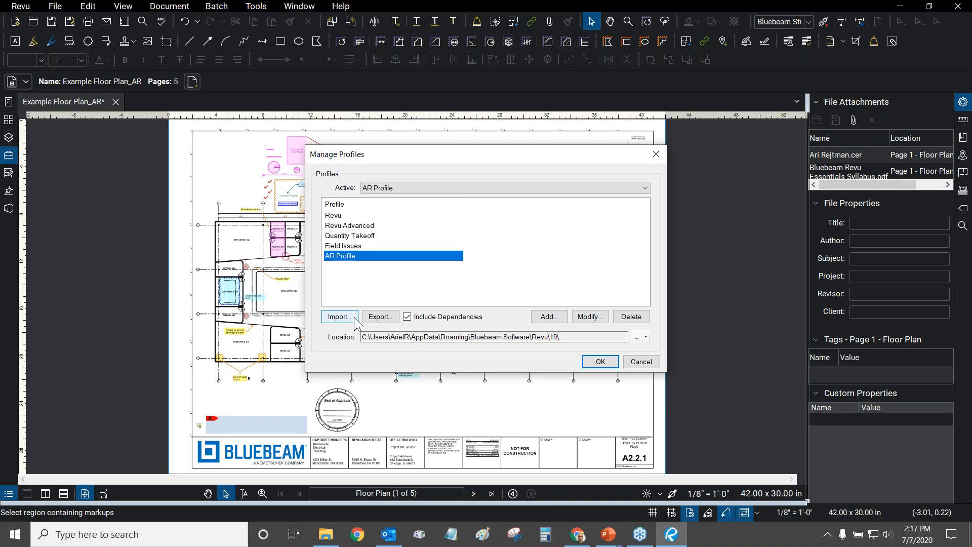
click(397, 319)
drag(779, 255, 777, 323)
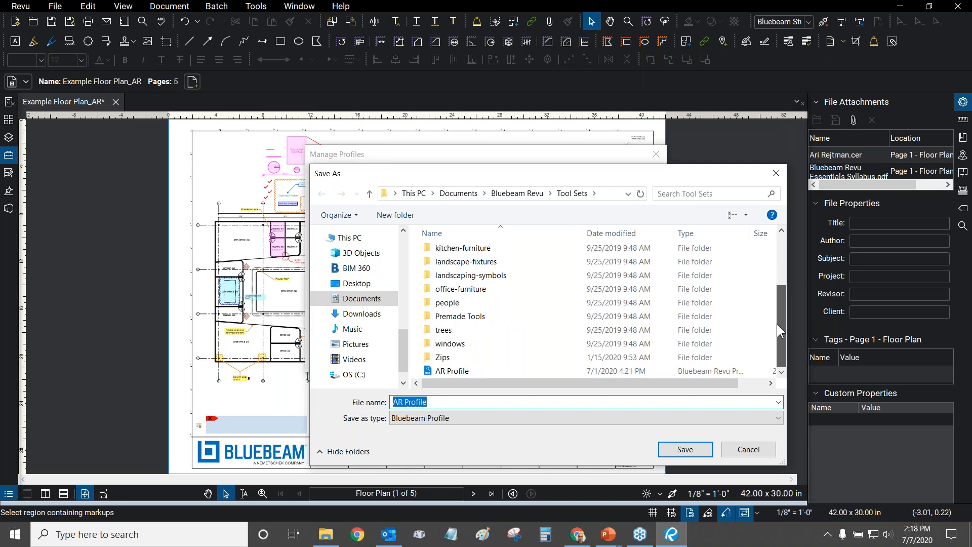
click(453, 371)
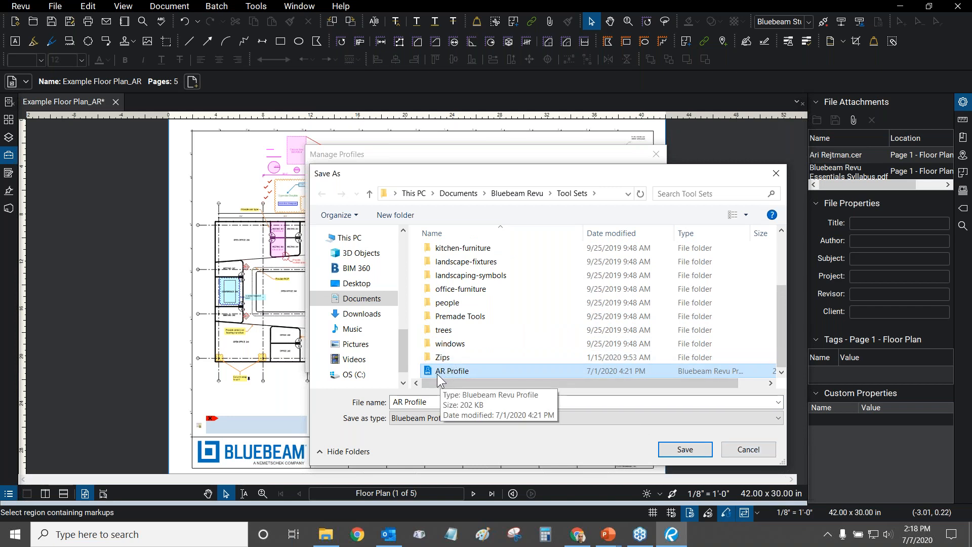
click(734, 451)
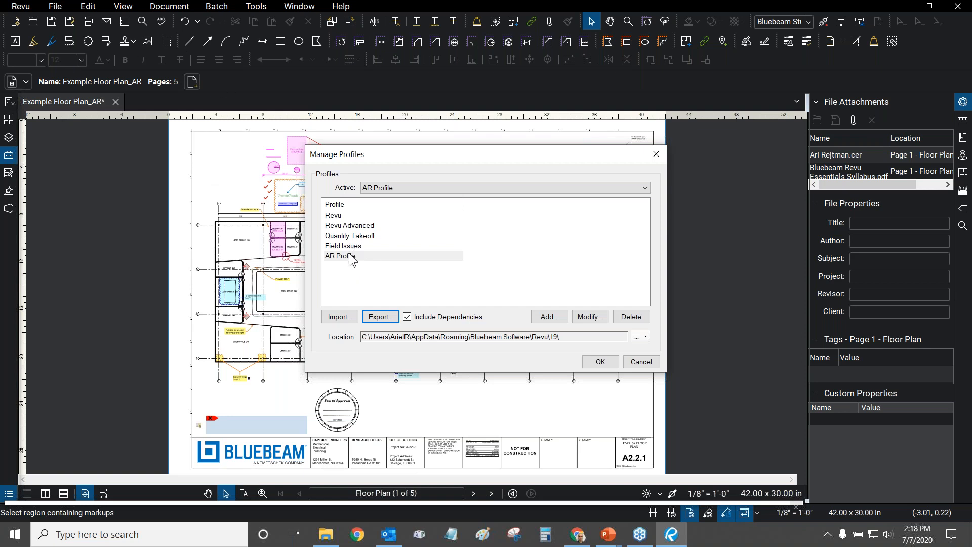
- Check the profile import dialog and the Include Dependencies option, and close Manage Profiles without changes
click(350, 259)
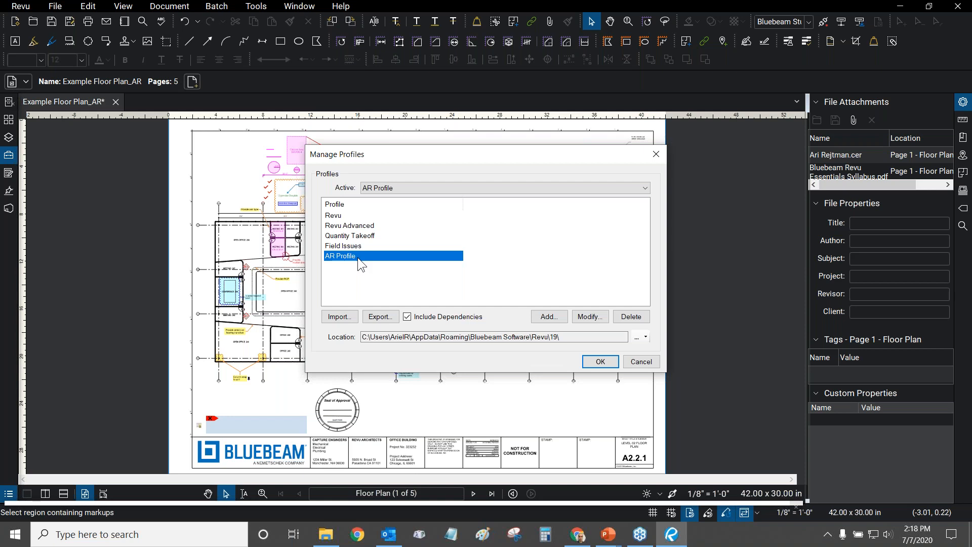
click(339, 317)
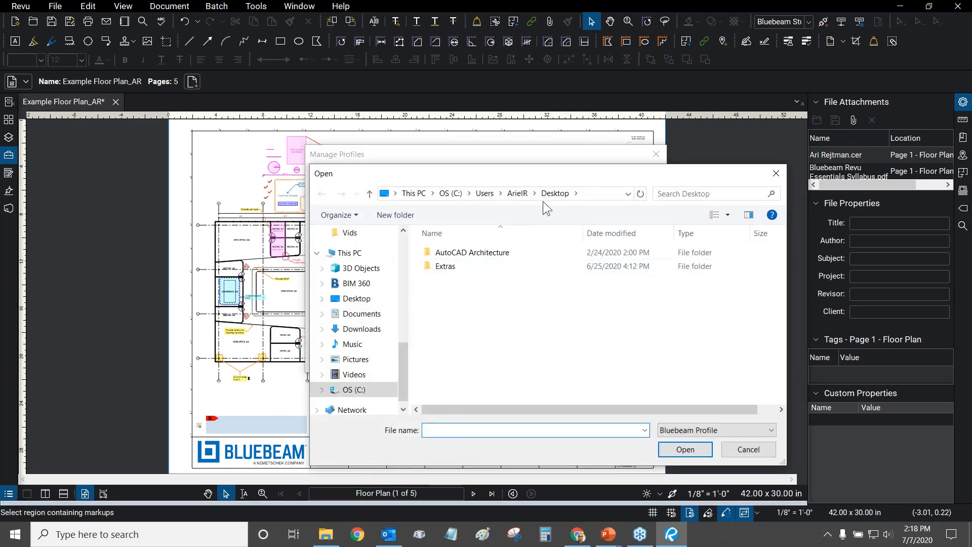
click(778, 172)
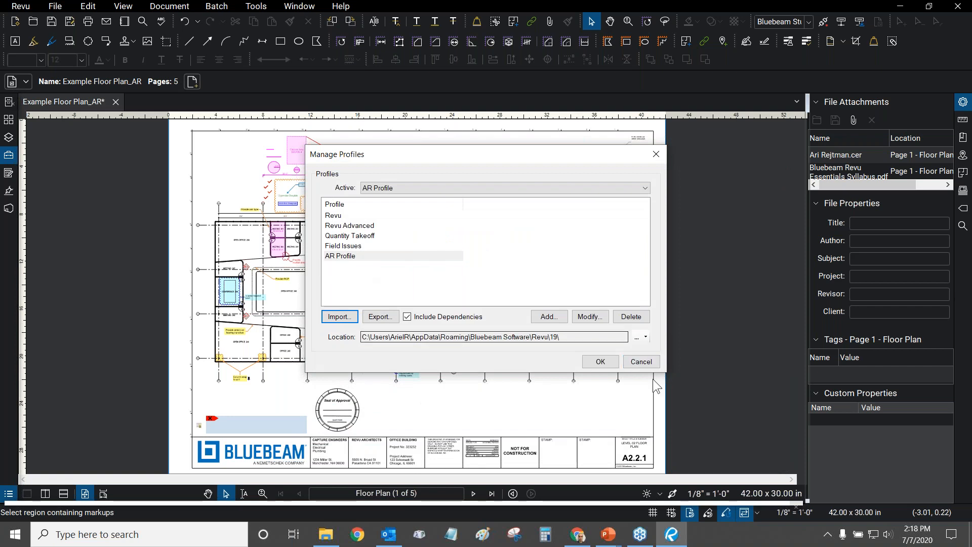
click(357, 258)
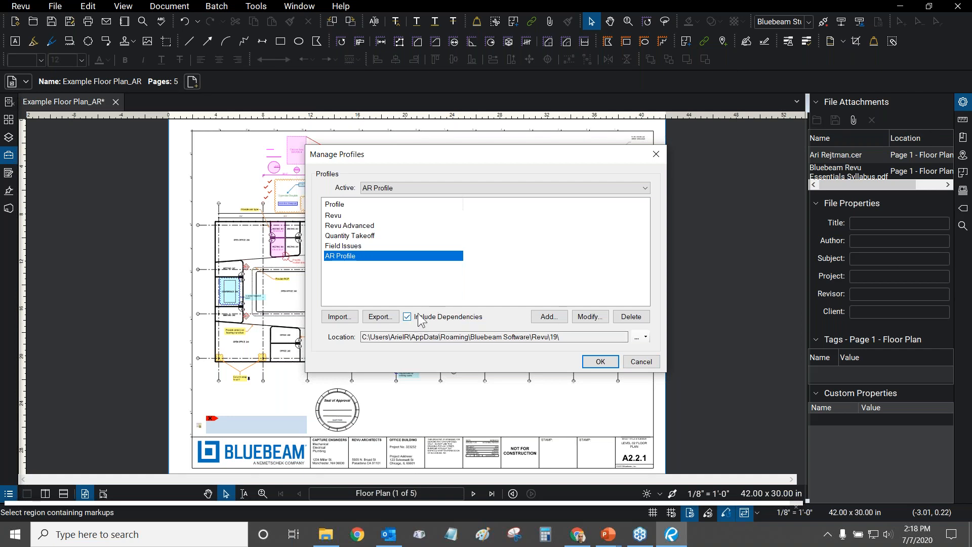
click(633, 362)
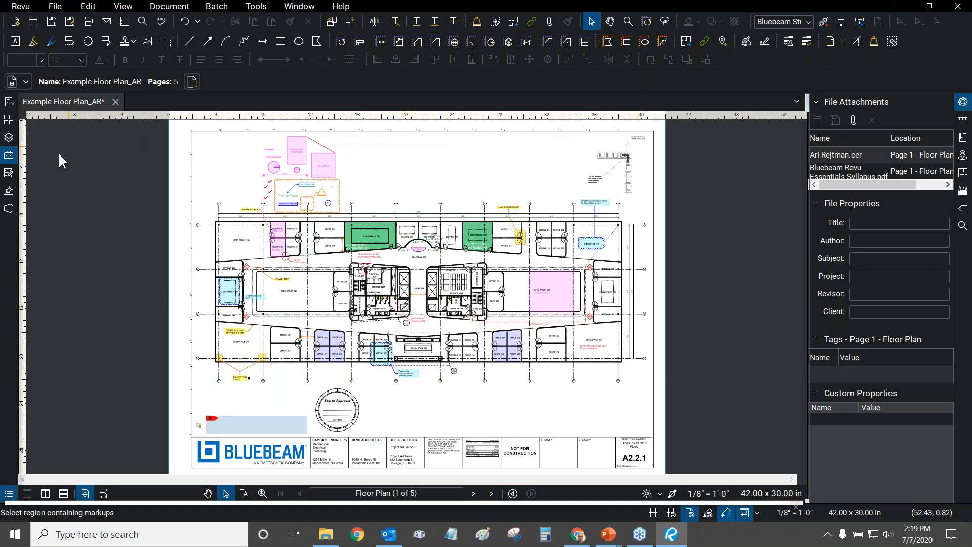
- Expand the Tool Chest and try the door snapshot from AR Tools, cancelling its placement
click(8, 154)
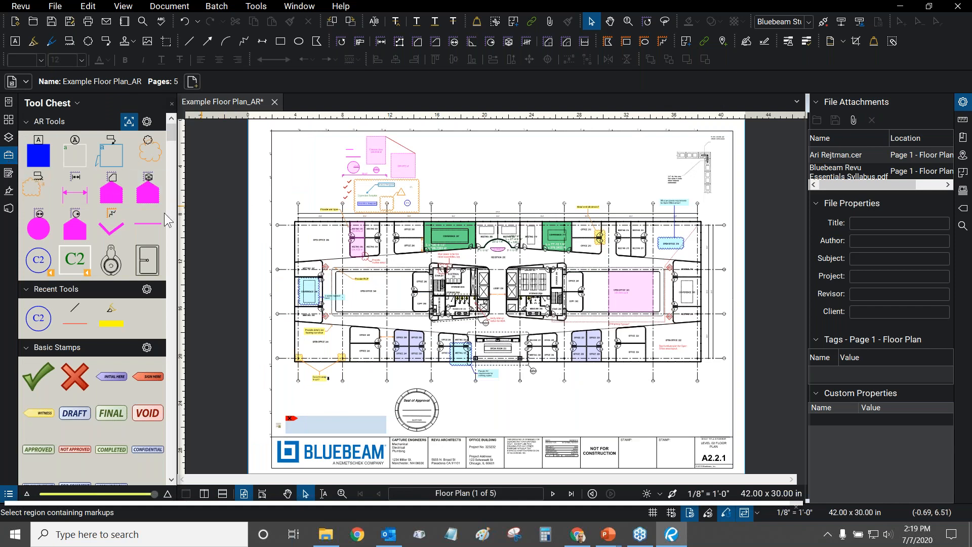
click(147, 260)
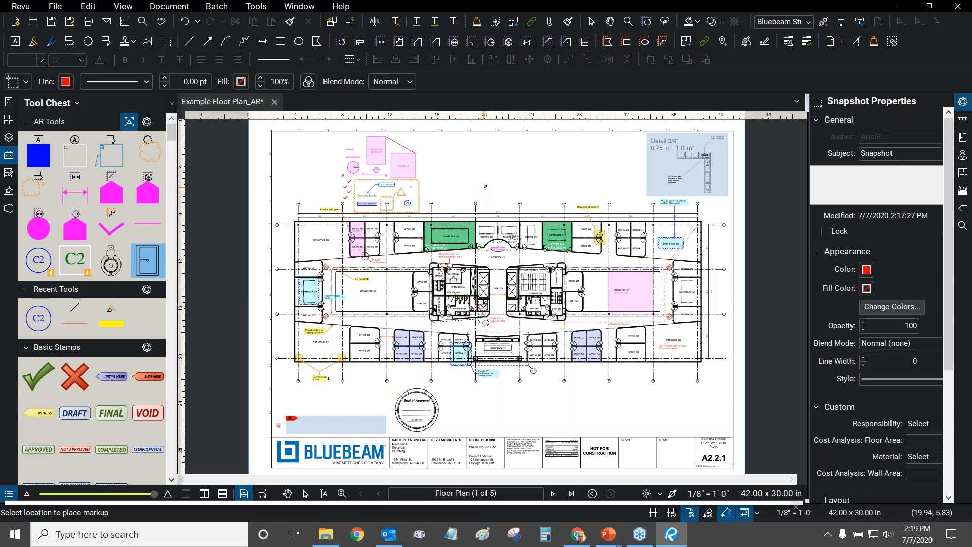
key(Escape)
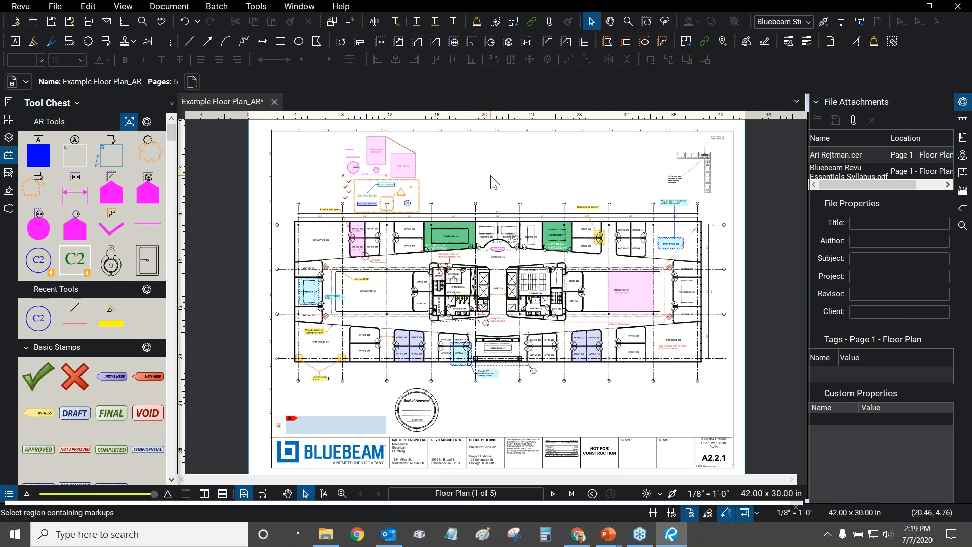
- Open the Keyboard Shortcuts settings and review the shortcuts assigned to the Markup and Measure tools
click(23, 6)
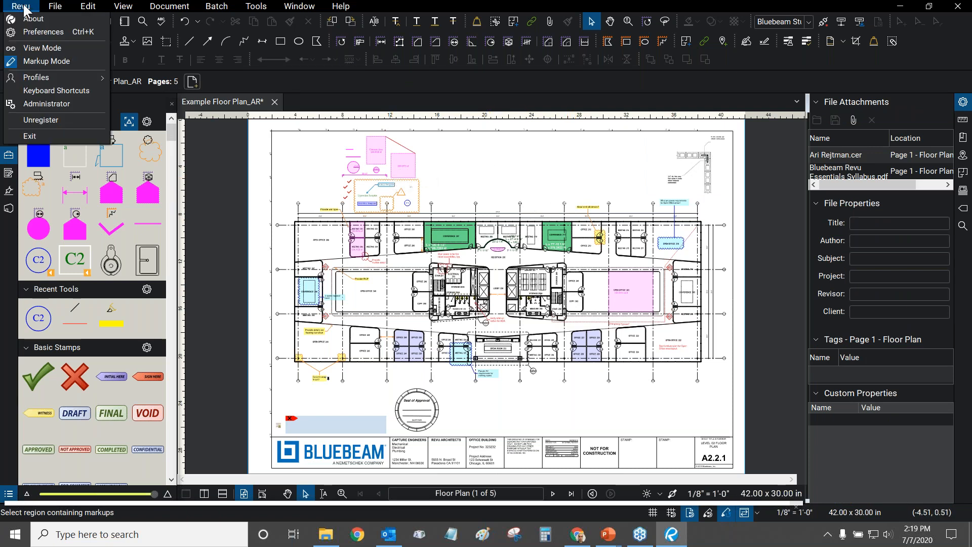
click(47, 89)
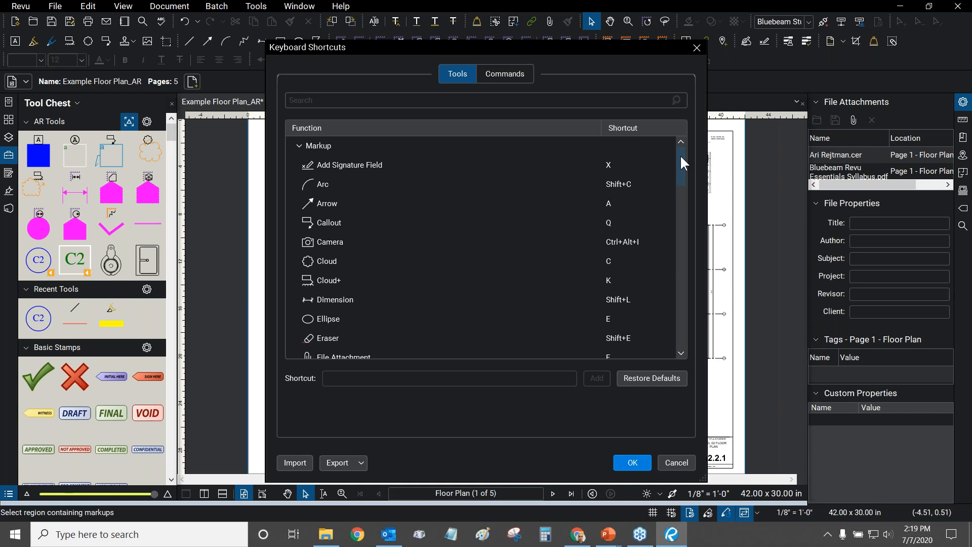
mouse_move(679, 154)
mouse_down()
mouse_move(681, 331)
mouse_move(676, 254)
mouse_move(672, 268)
mouse_move(680, 208)
mouse_move(673, 244)
mouse_move(684, 227)
mouse_up()
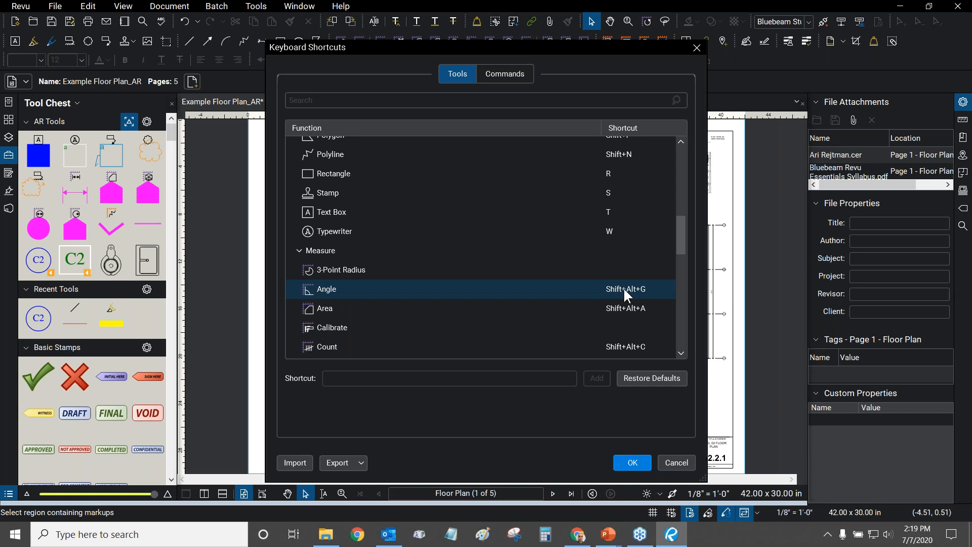
click(321, 290)
drag(681, 239, 681, 161)
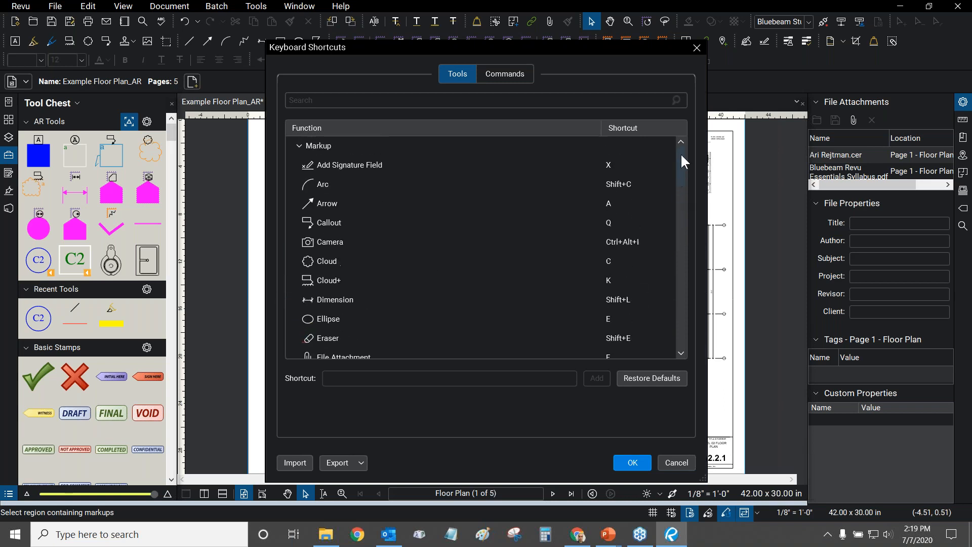
- Try J and a Ctrl combination as the shortcut for the Arrow tool, clear the entry, and reselect Arrow without reassigning
click(623, 203)
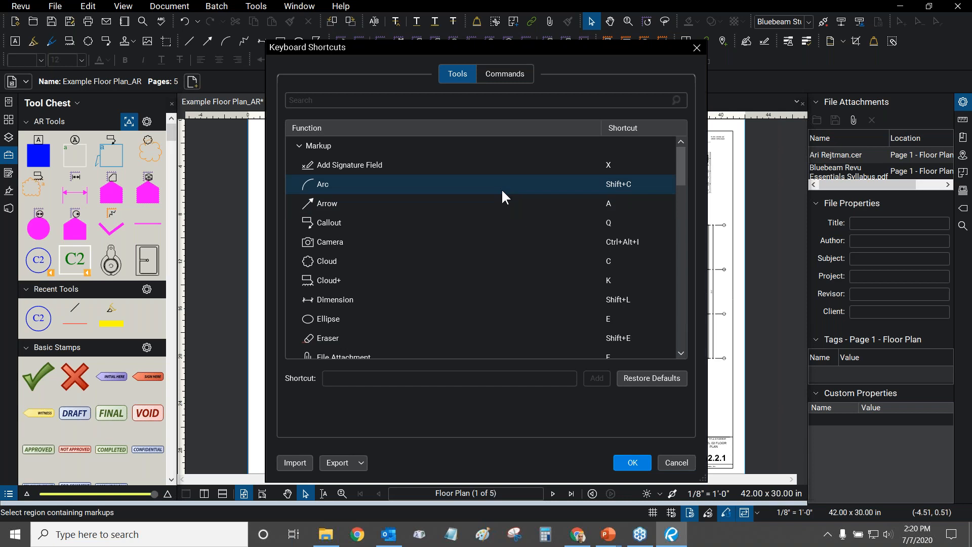
click(490, 199)
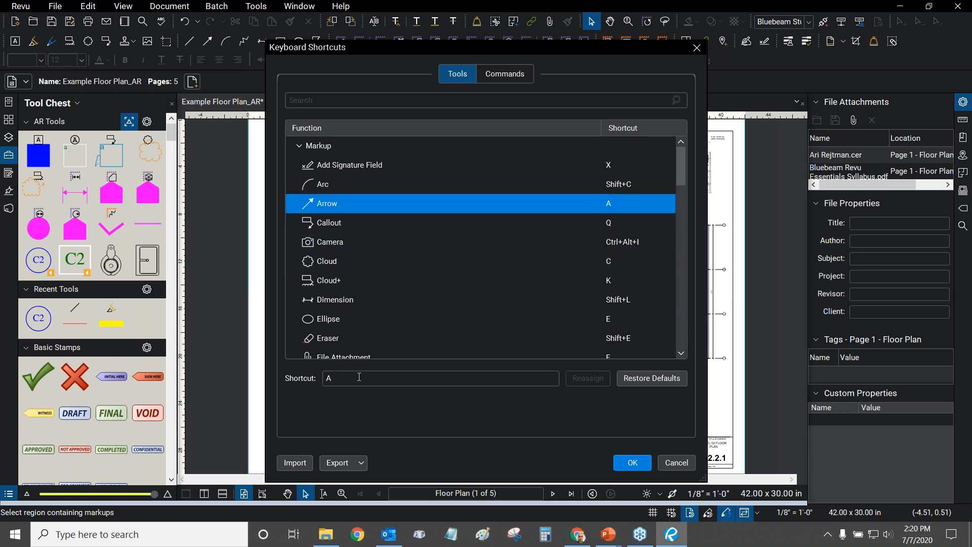
drag(359, 376, 277, 377)
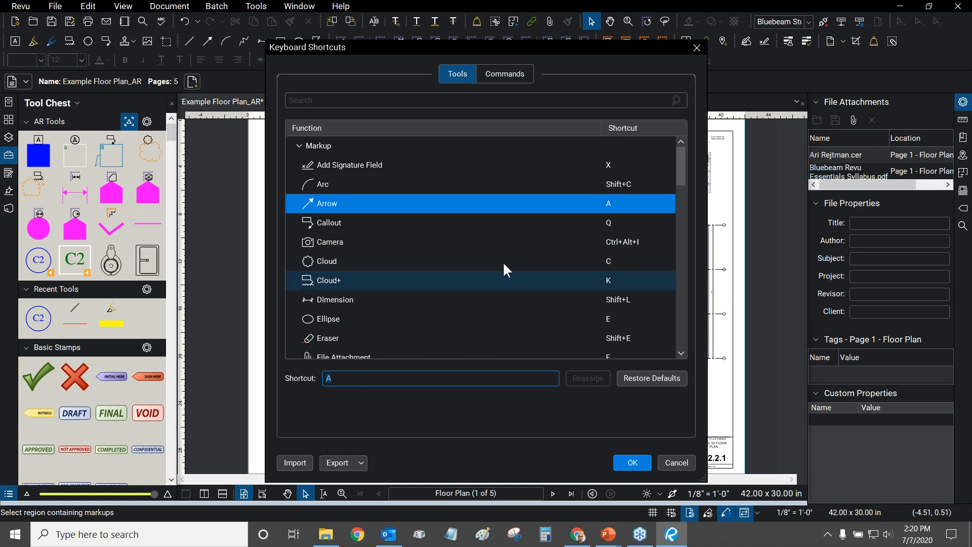
key(j)
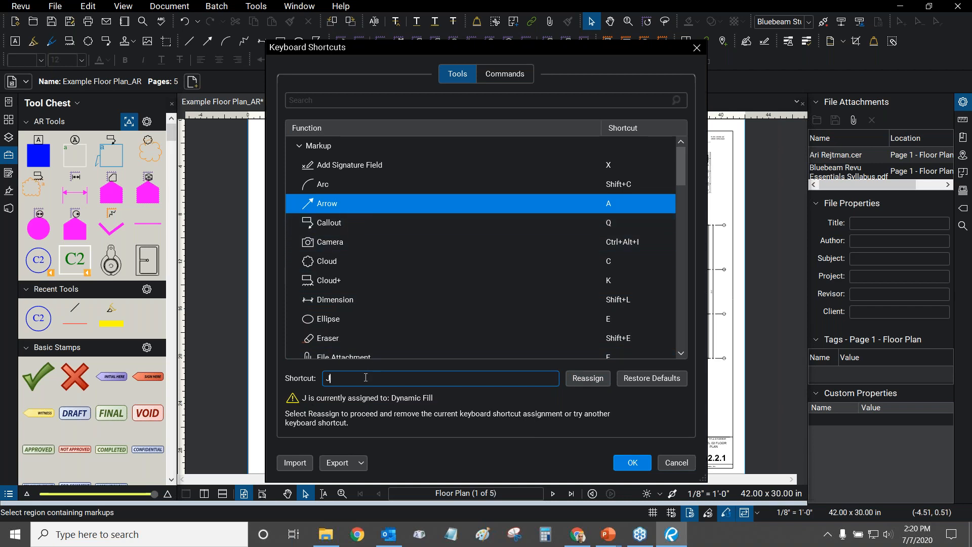
key(ctrl)
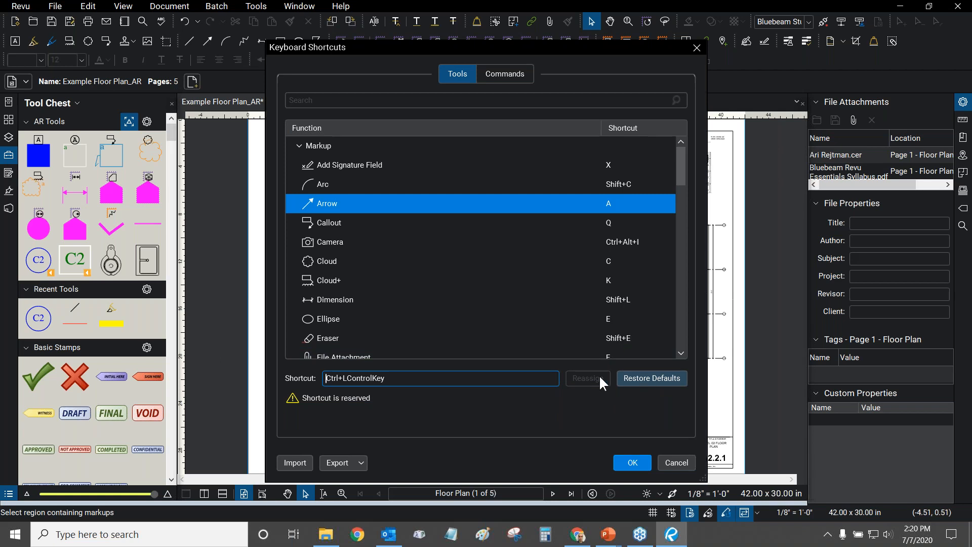
drag(440, 378, 248, 366)
key(BackSpace)
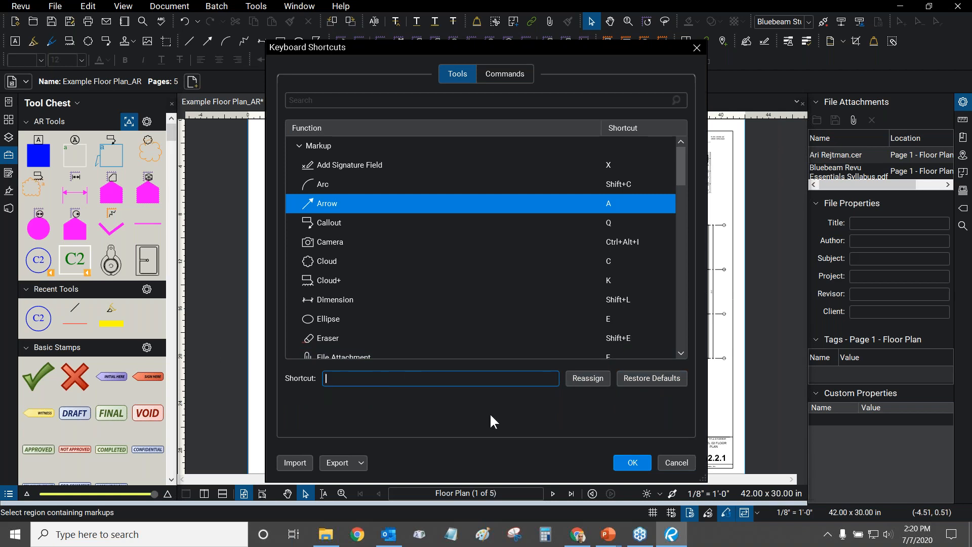
click(355, 244)
click(344, 206)
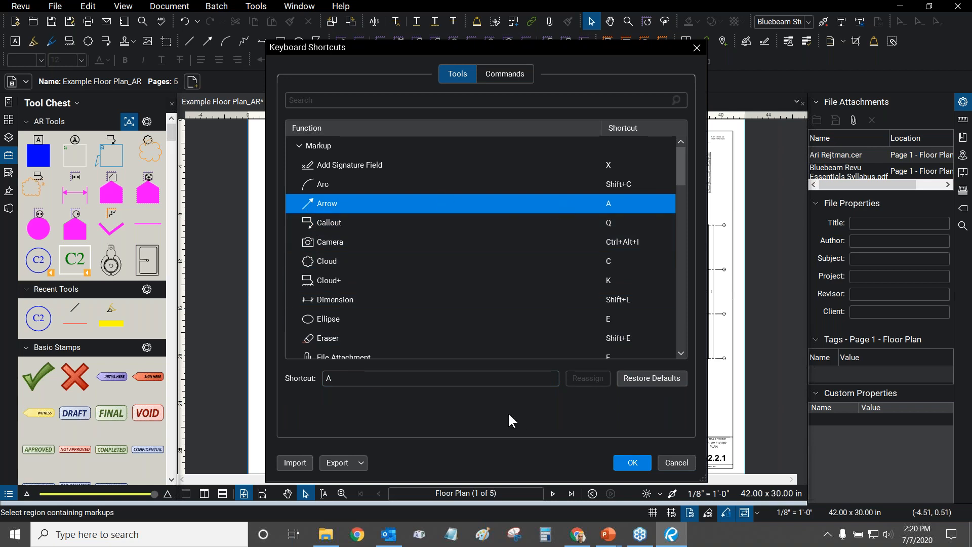
- Browse the command shortcuts, try F10 as the shortcut for Full Screen, and cancel the Keyboard Shortcuts changes
click(515, 77)
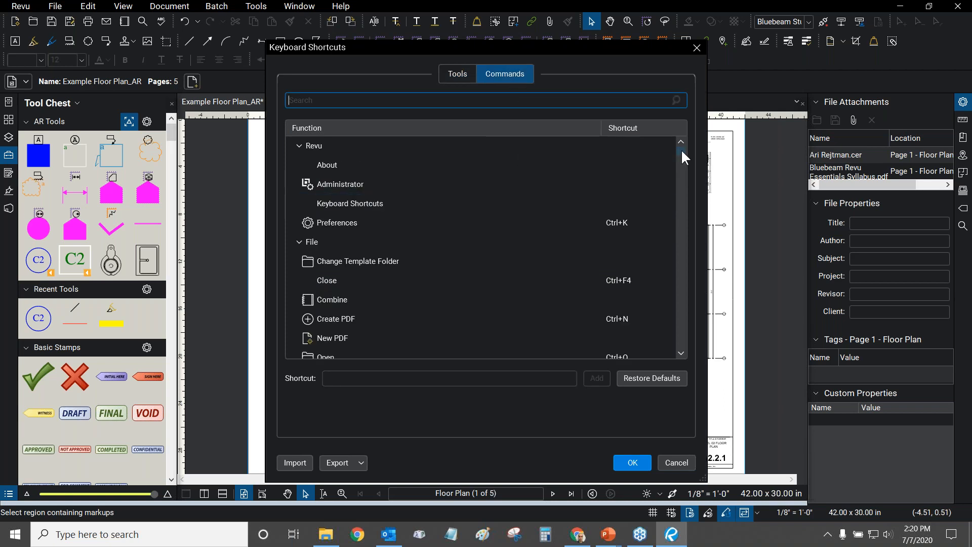
drag(682, 151, 682, 265)
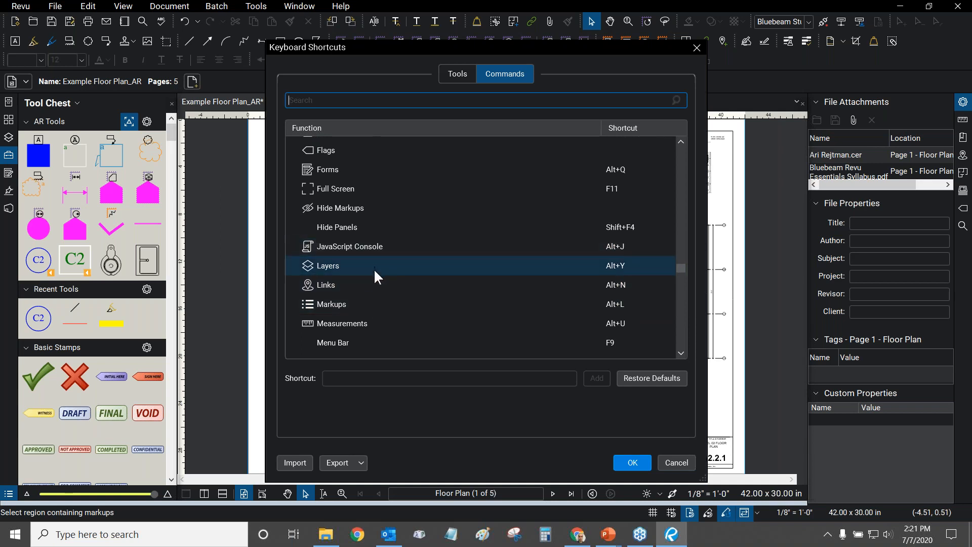
click(380, 187)
drag(359, 378, 260, 383)
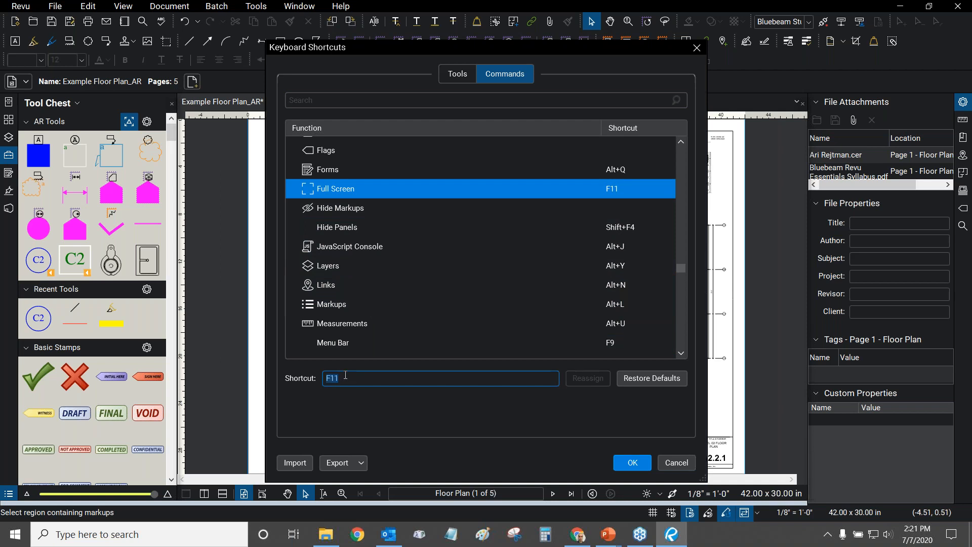
key(F10)
drag(682, 266, 678, 287)
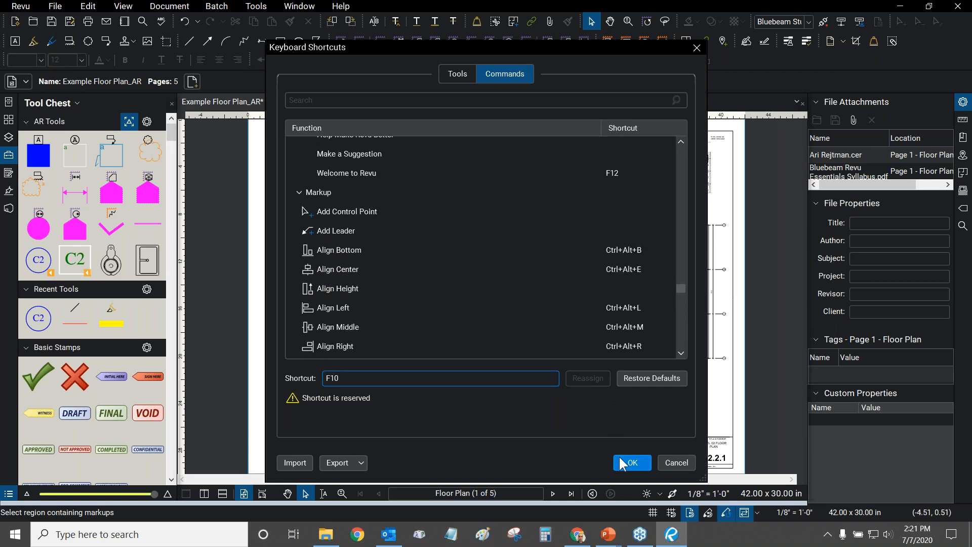
click(672, 458)
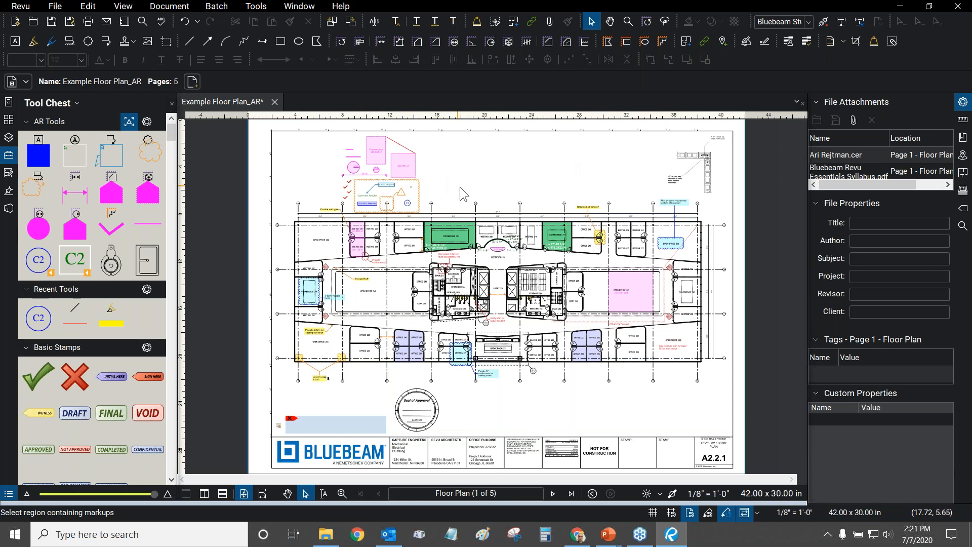
- Turn on the Form toolbar, toggle it off and on again, and return to the drawing
click(265, 10)
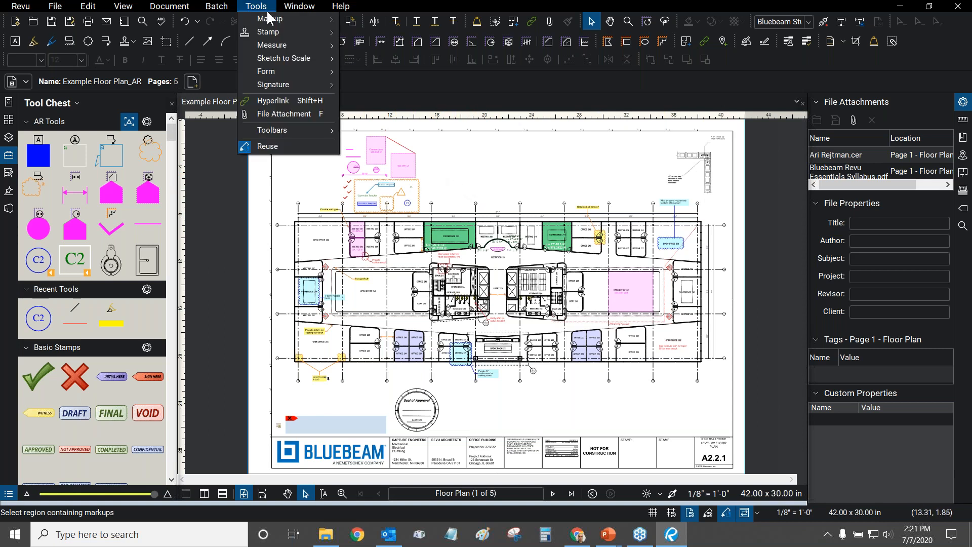
mouse_move(277, 130)
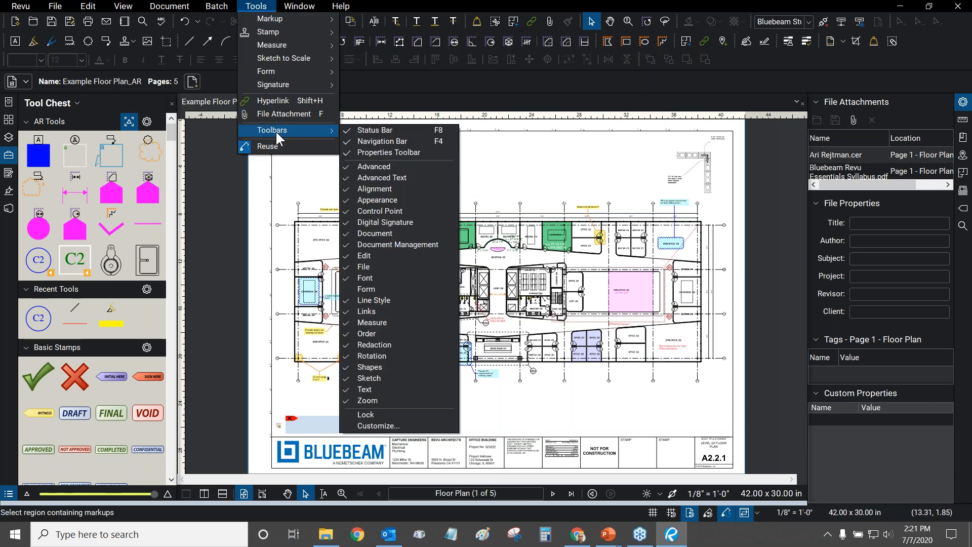
click(365, 293)
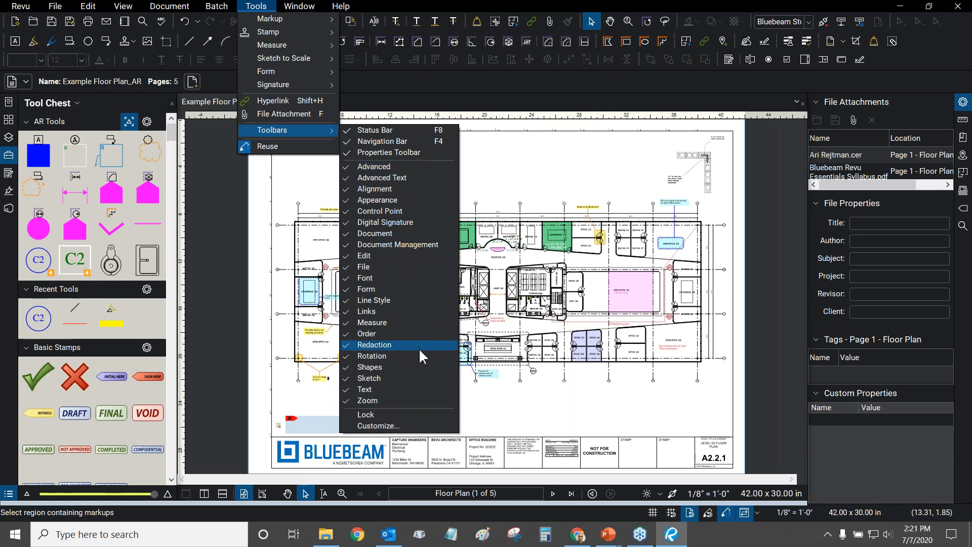
click(385, 288)
click(385, 288)
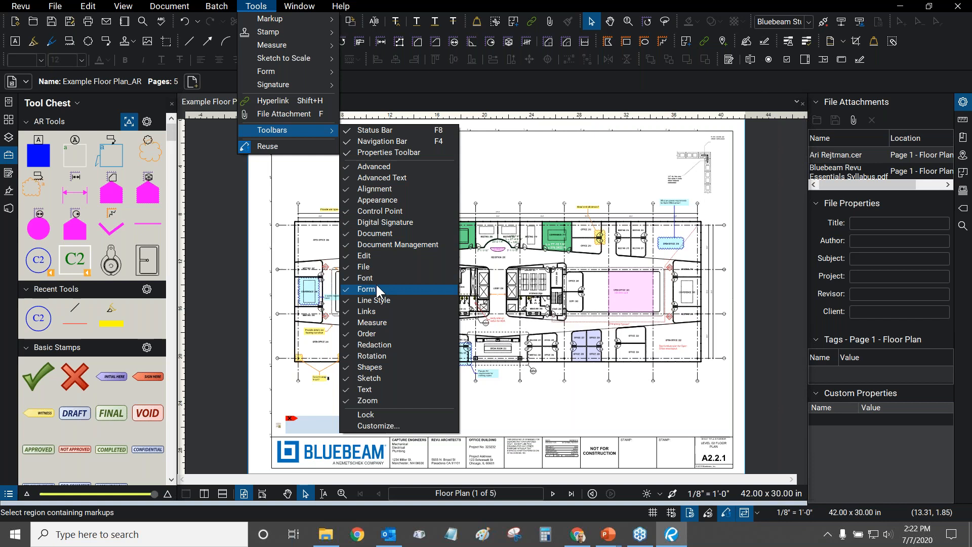
click(636, 93)
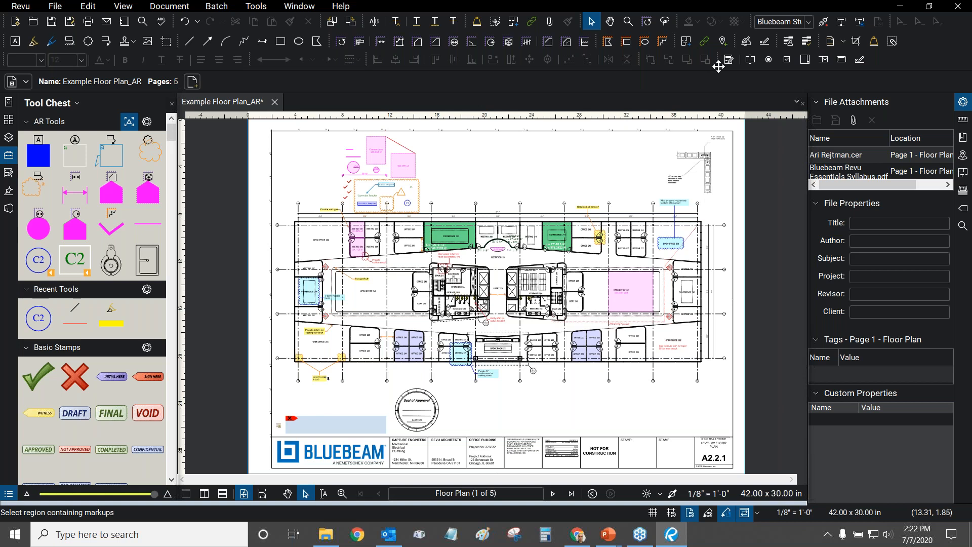
- Shift the Form toolbar over, move the signature tools beside it, and close the gaps between the toolbars in the row above
drag(717, 67, 808, 59)
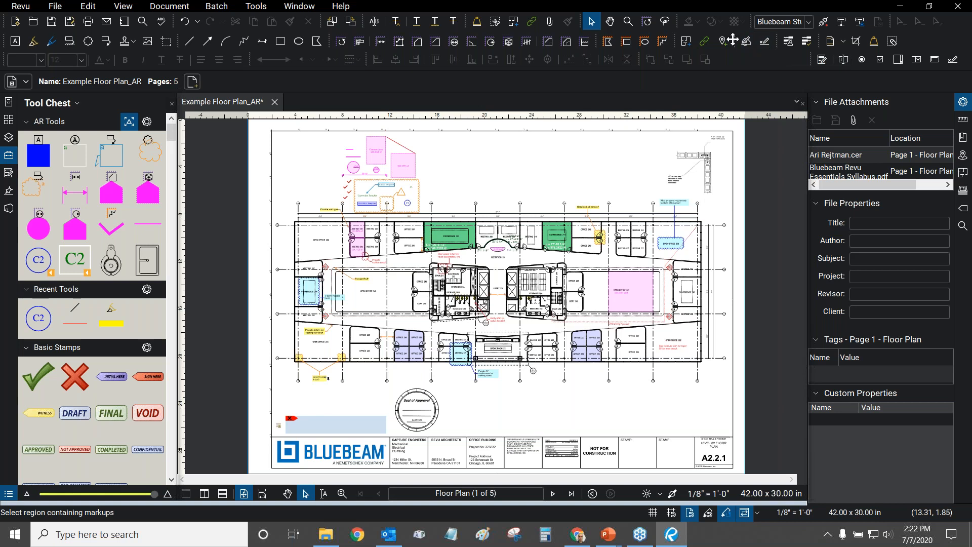
mouse_move(735, 40)
mouse_down()
mouse_move(735, 60)
mouse_move(706, 61)
mouse_move(808, 59)
mouse_move(742, 59)
mouse_move(730, 41)
mouse_up()
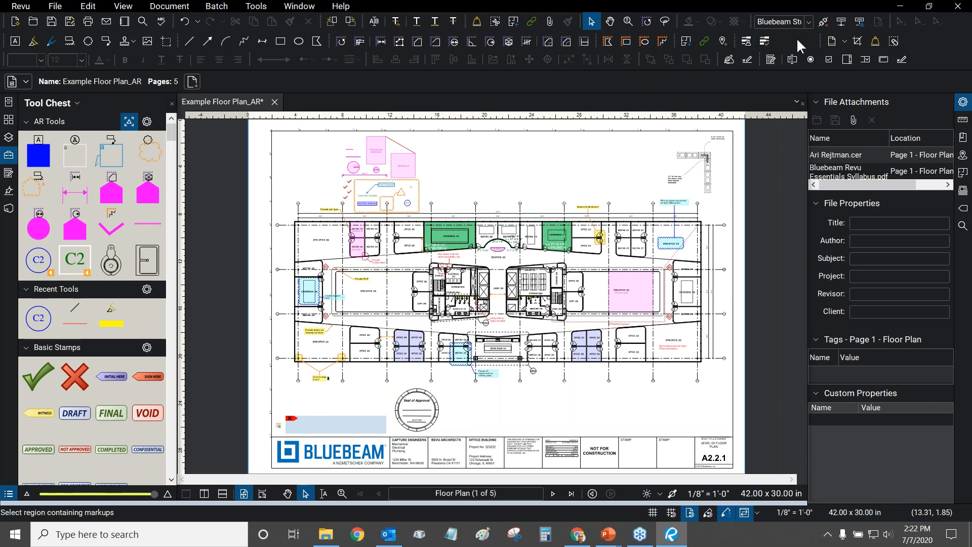
drag(821, 41, 780, 41)
drag(675, 43, 730, 43)
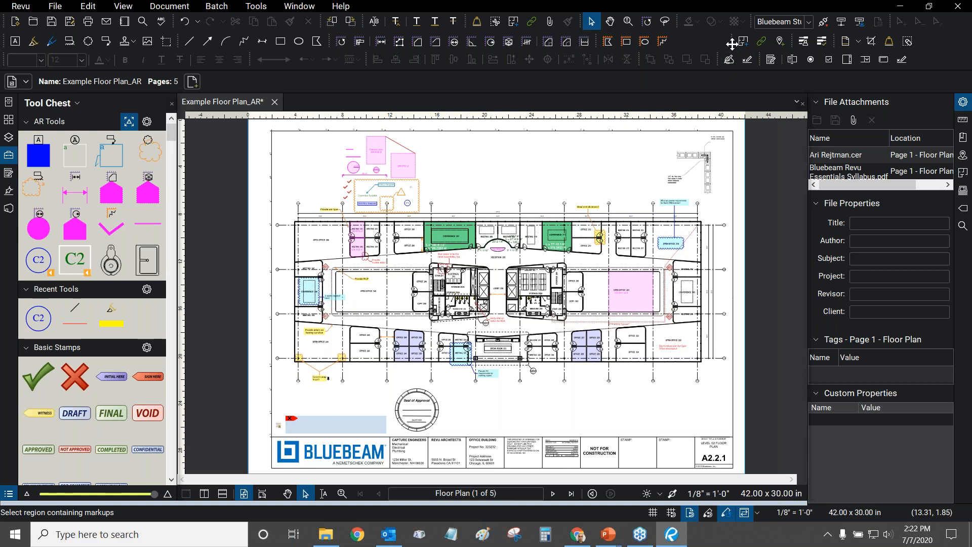
drag(732, 45, 746, 41)
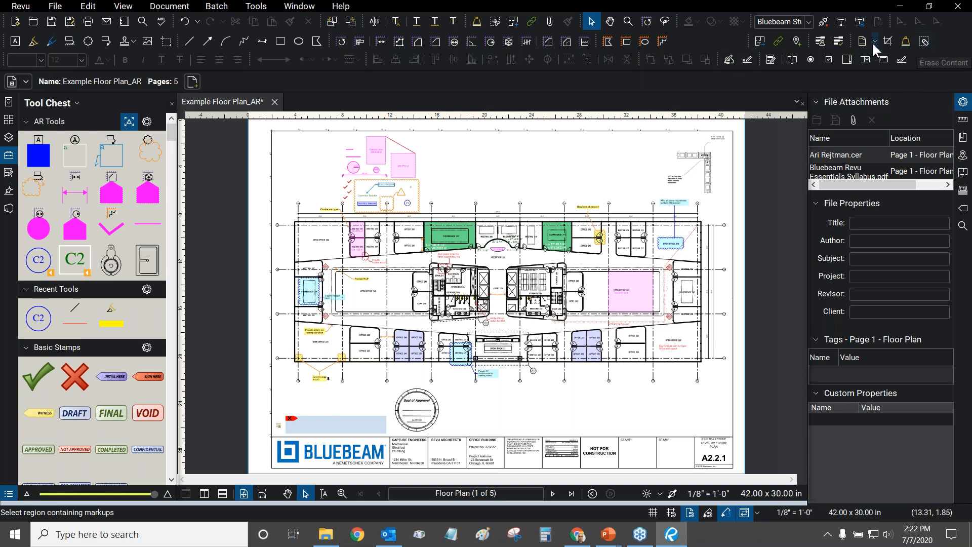
drag(852, 41, 764, 41)
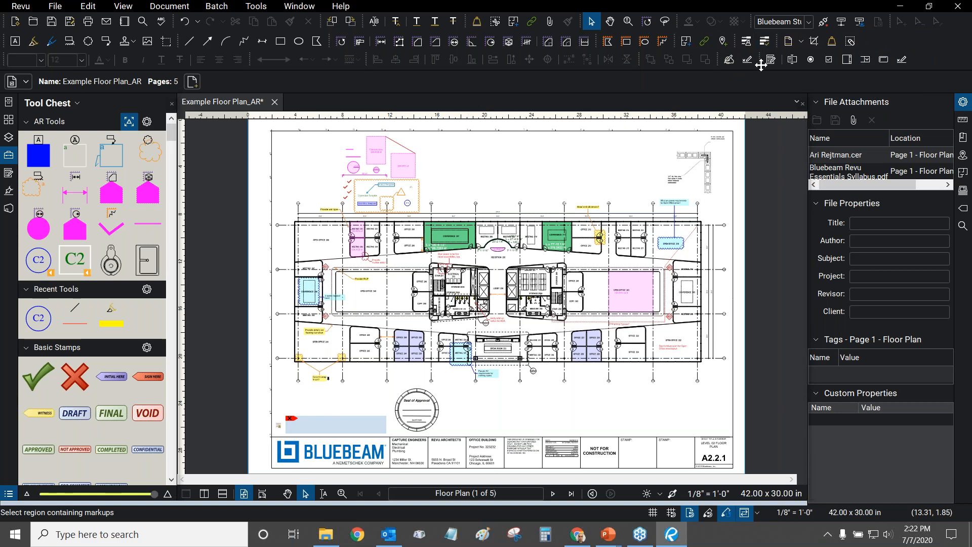
- Check the list of available toolbars and the shortcuts listed beside the toolbar, markup and view commands
right_click(864, 44)
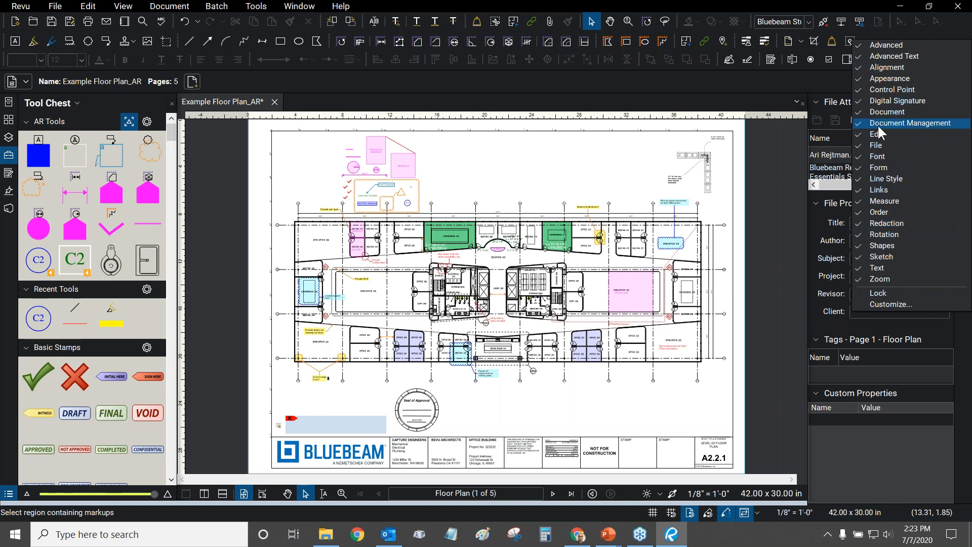
click(880, 31)
click(256, 6)
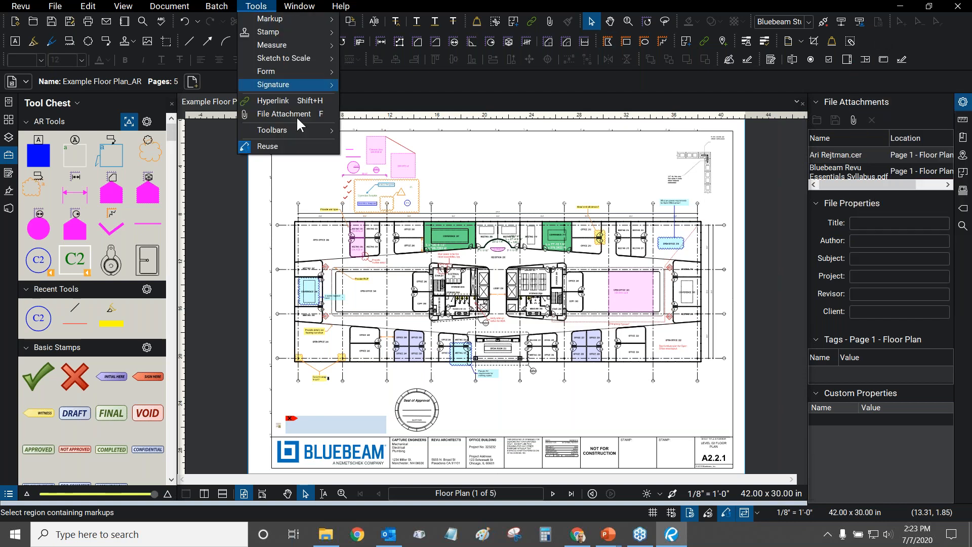
mouse_move(284, 130)
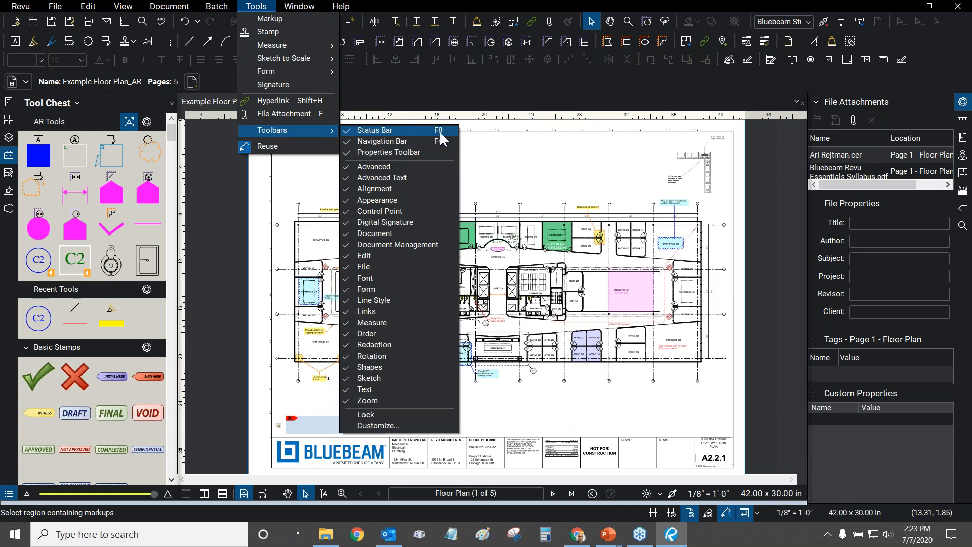
mouse_move(290, 20)
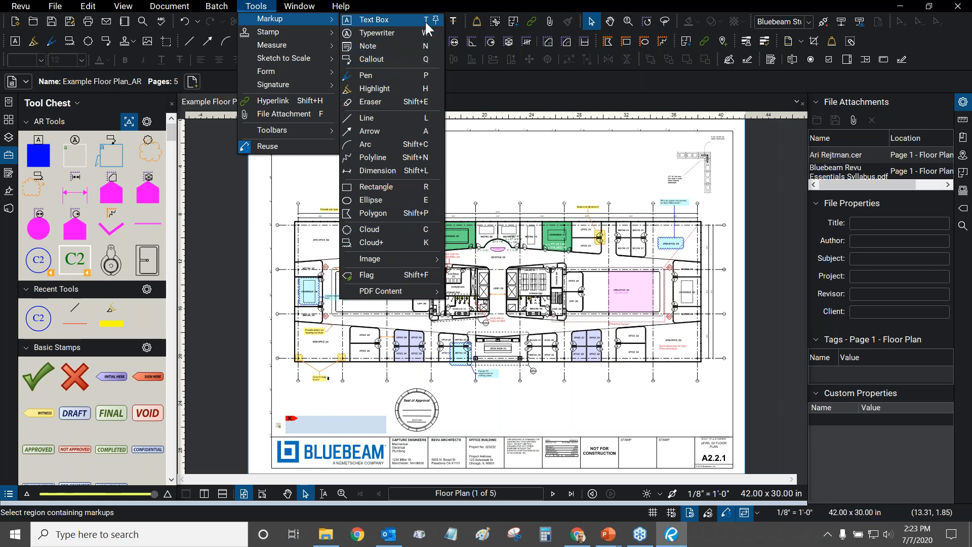
click(216, 7)
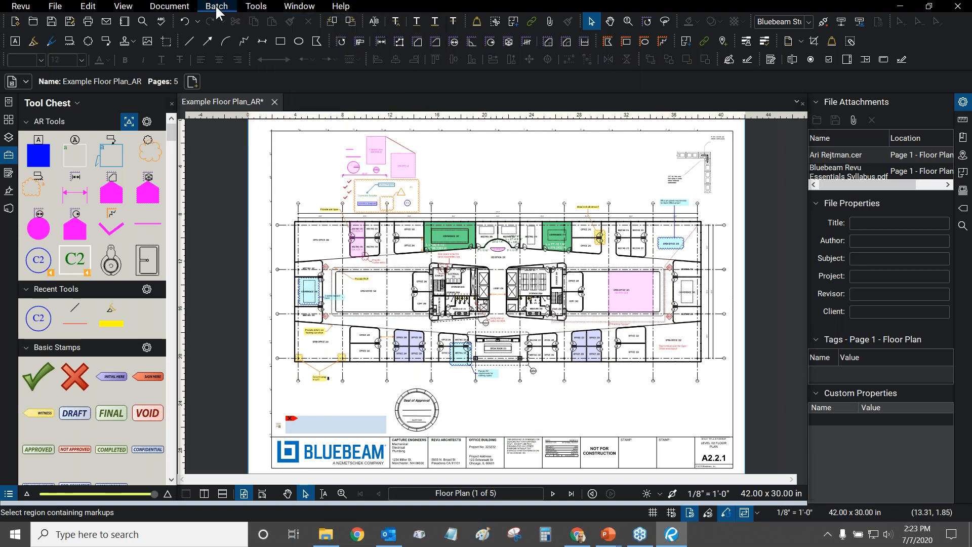
click(216, 8)
mouse_move(137, 8)
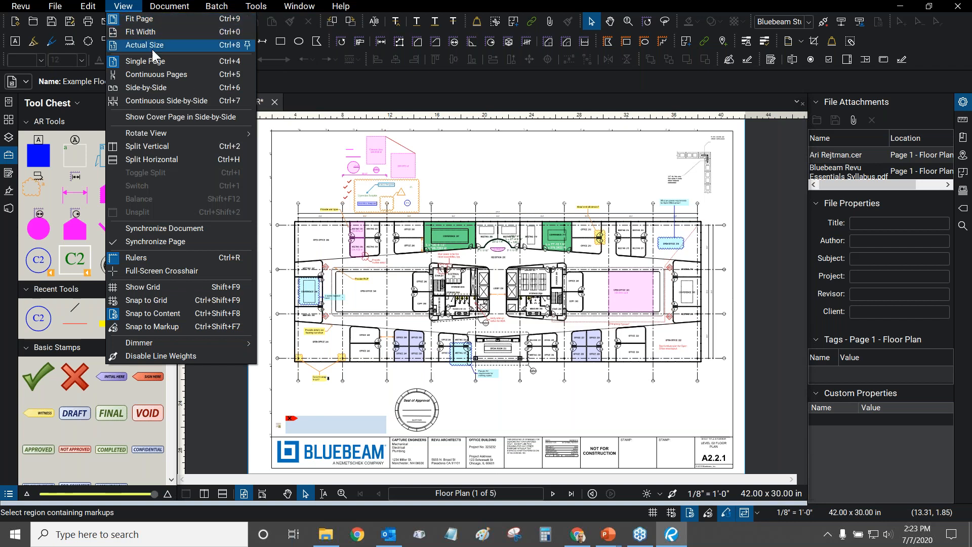
click(121, 6)
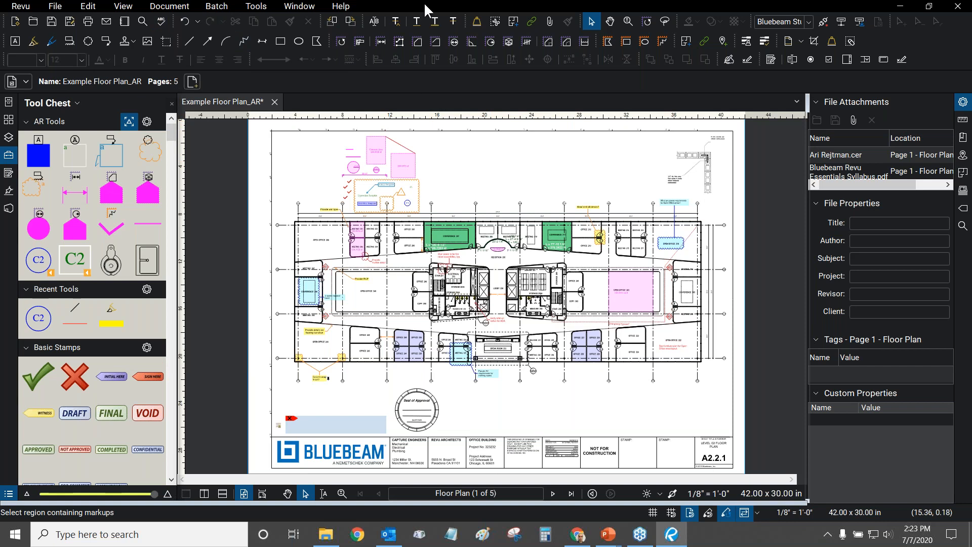
- Check the options available for the File Access and Thumbnails panels
click(9, 105)
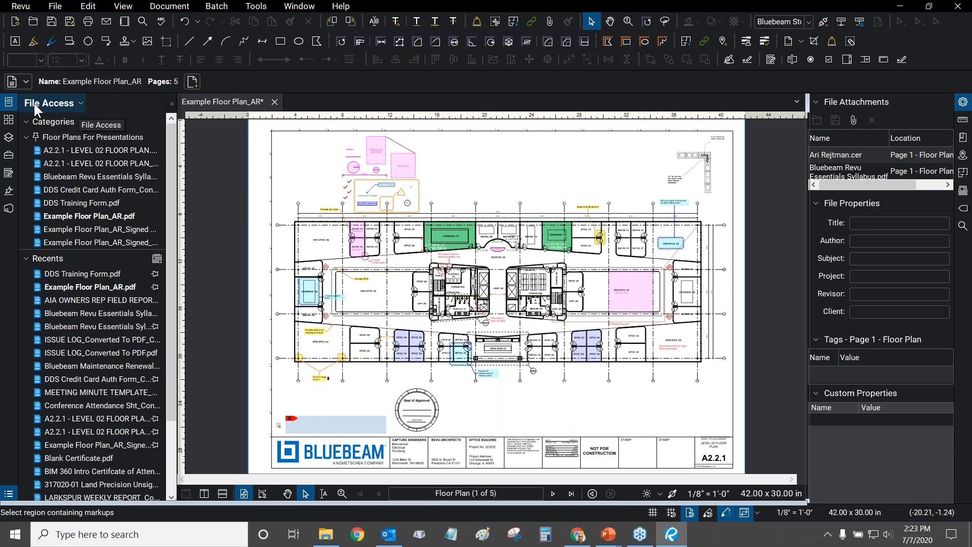
click(77, 102)
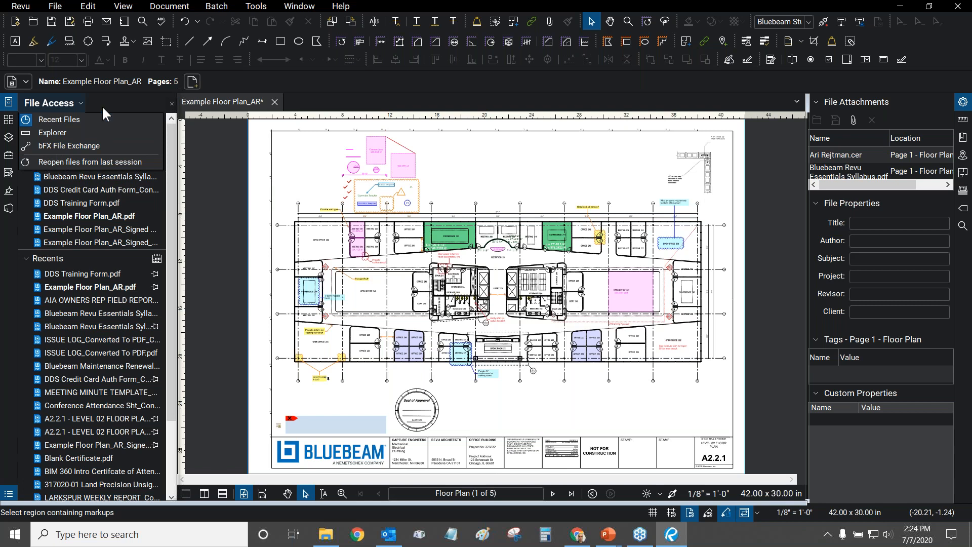
click(68, 105)
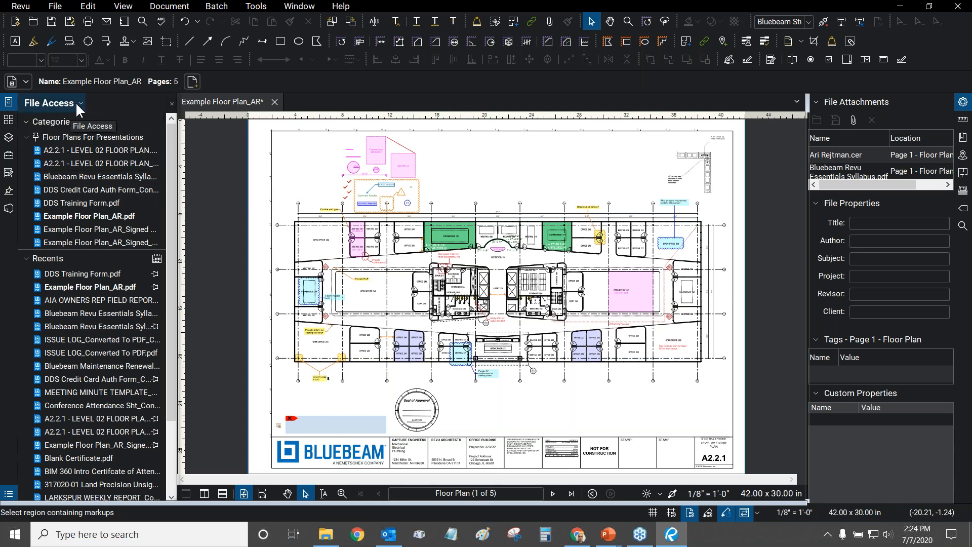
click(8, 119)
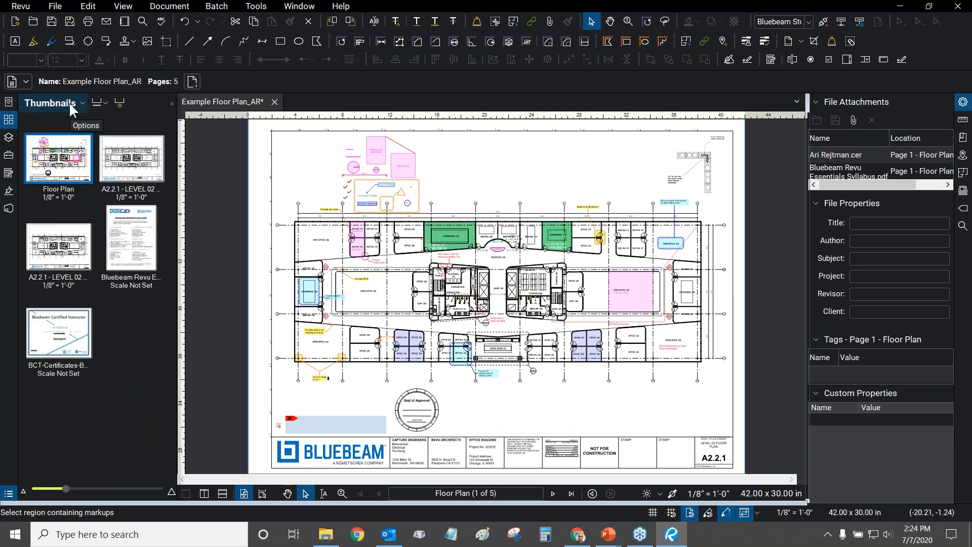
click(69, 102)
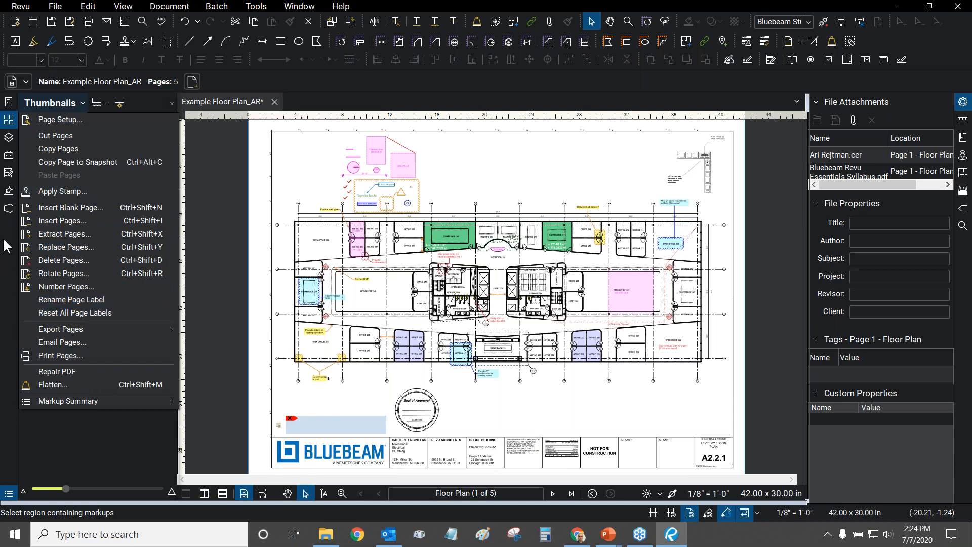
click(8, 205)
- Check the Tool Chest's list of tool sets and the Forms panel's options, and return to File Access
click(8, 154)
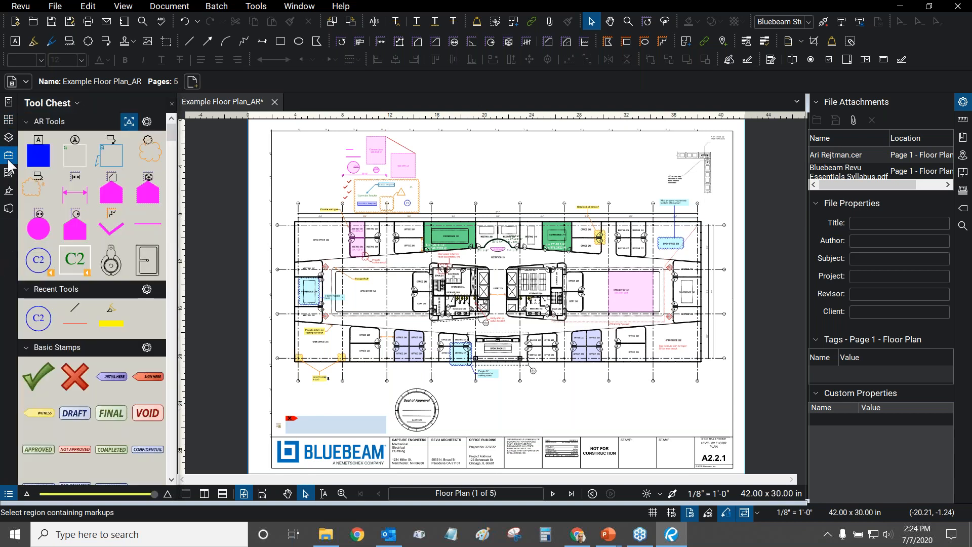
click(73, 102)
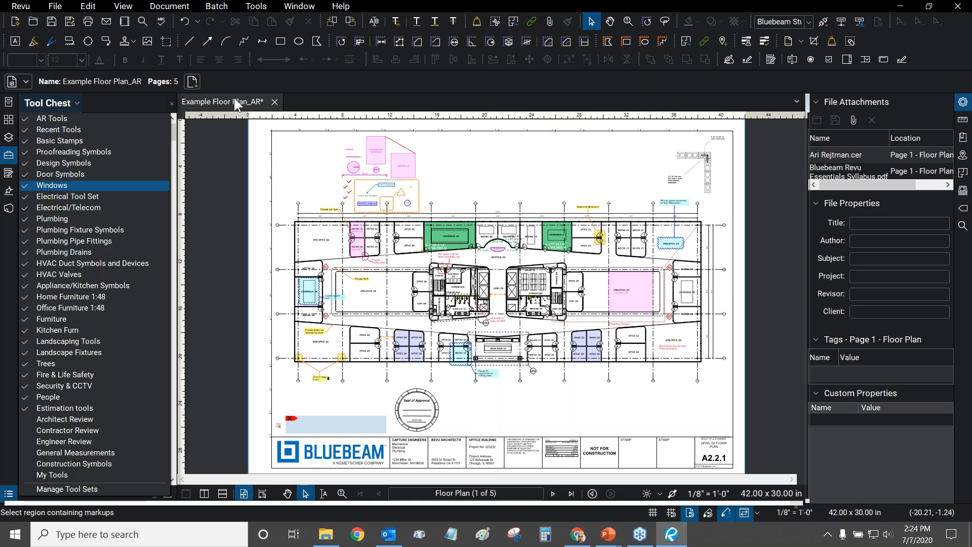
click(304, 85)
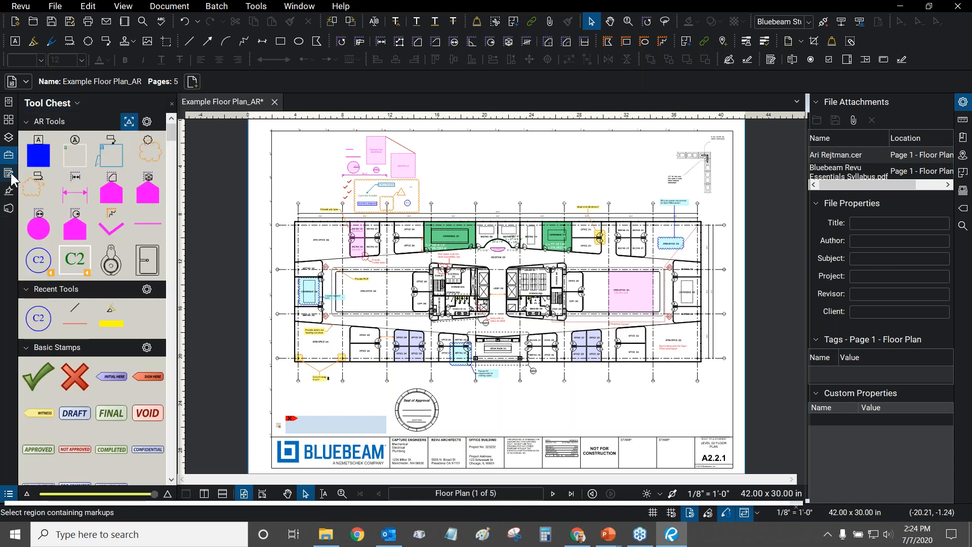
click(9, 174)
click(58, 102)
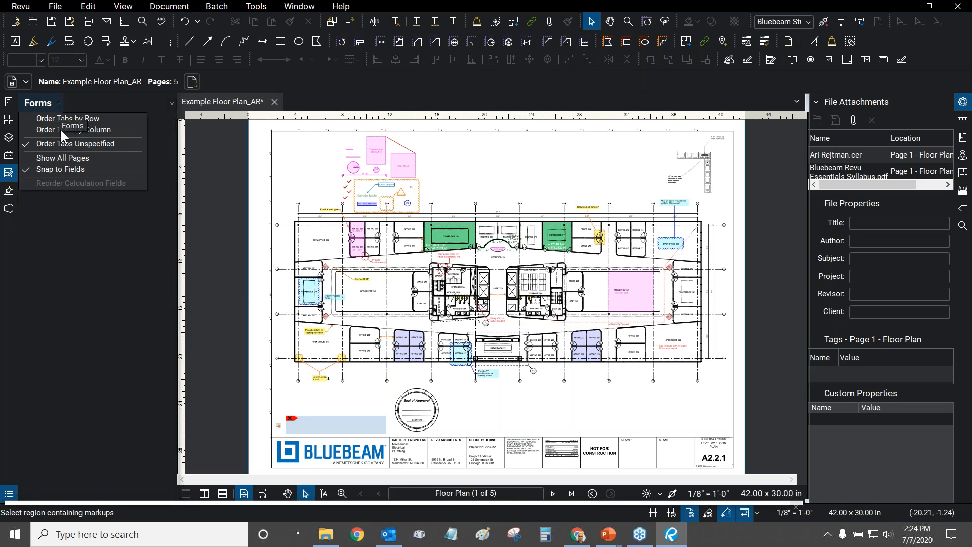
key(Escape)
click(6, 106)
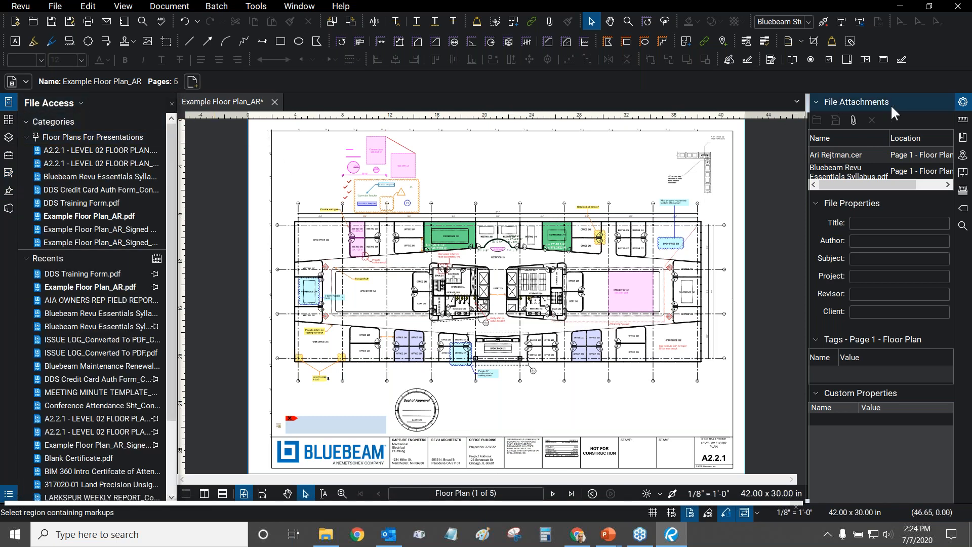
- Hide the Properties panel and check the recently opened PDFs, including the preview of DDS Training Form.pdf
click(962, 102)
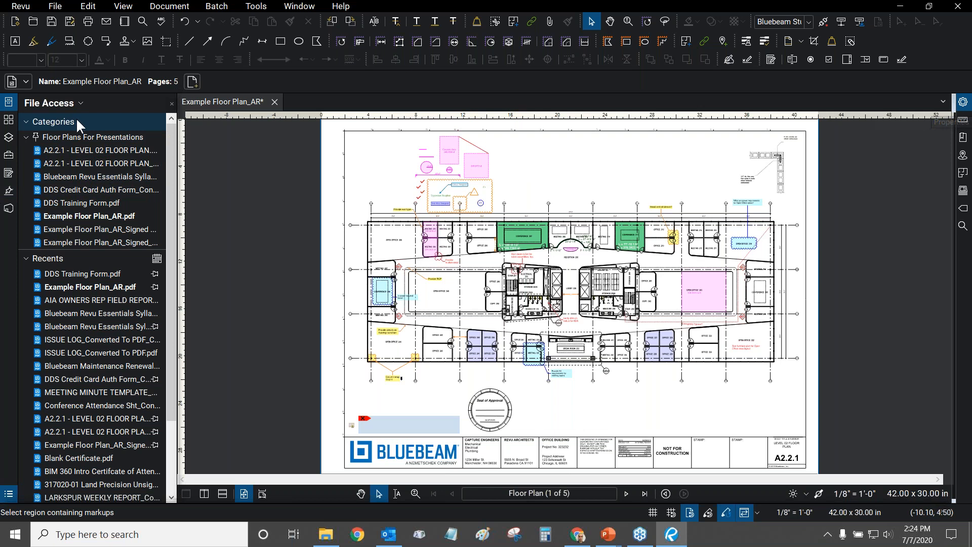
click(54, 7)
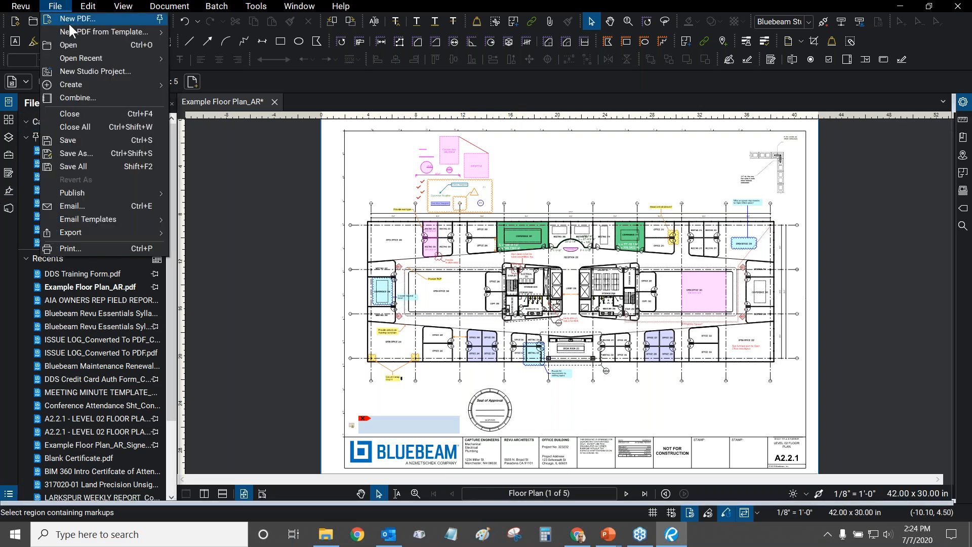
mouse_move(107, 59)
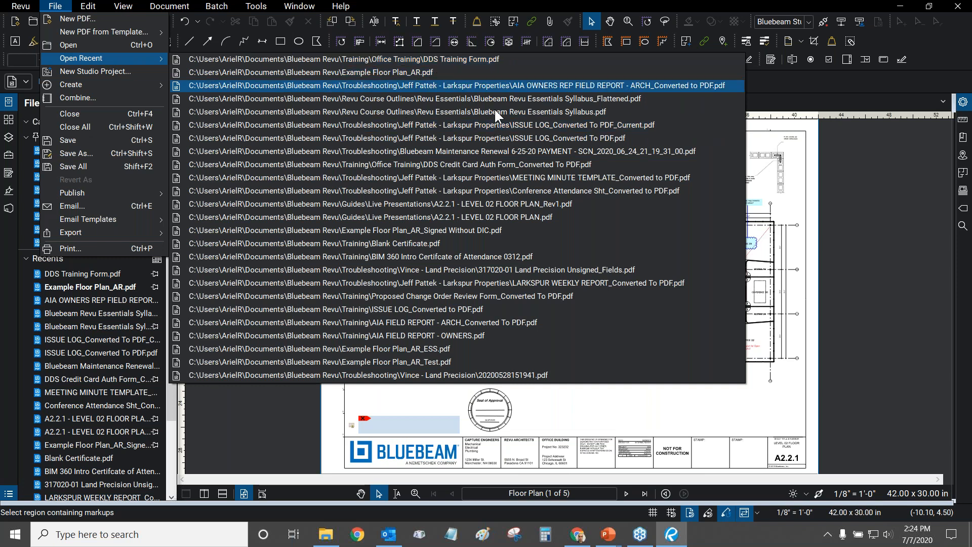
click(446, 6)
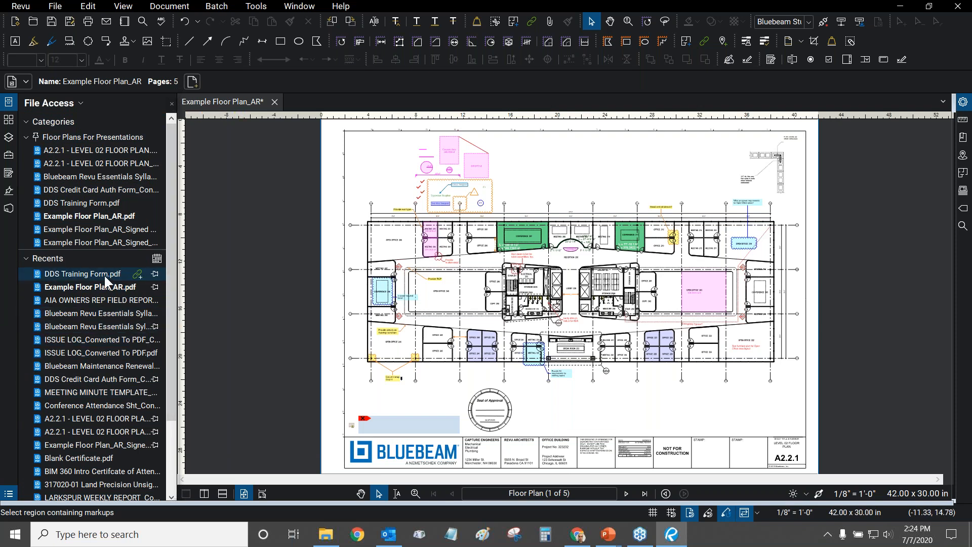
mouse_move(90, 274)
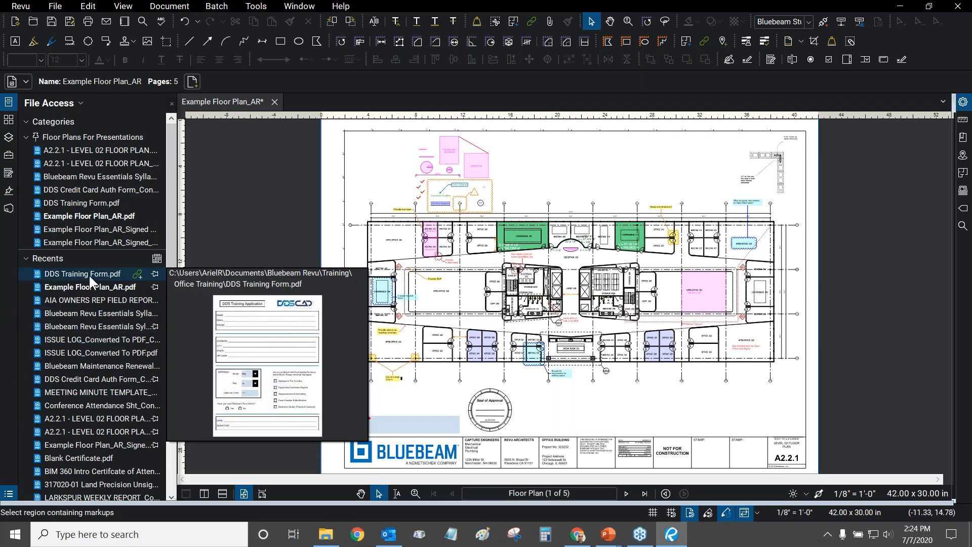
click(156, 274)
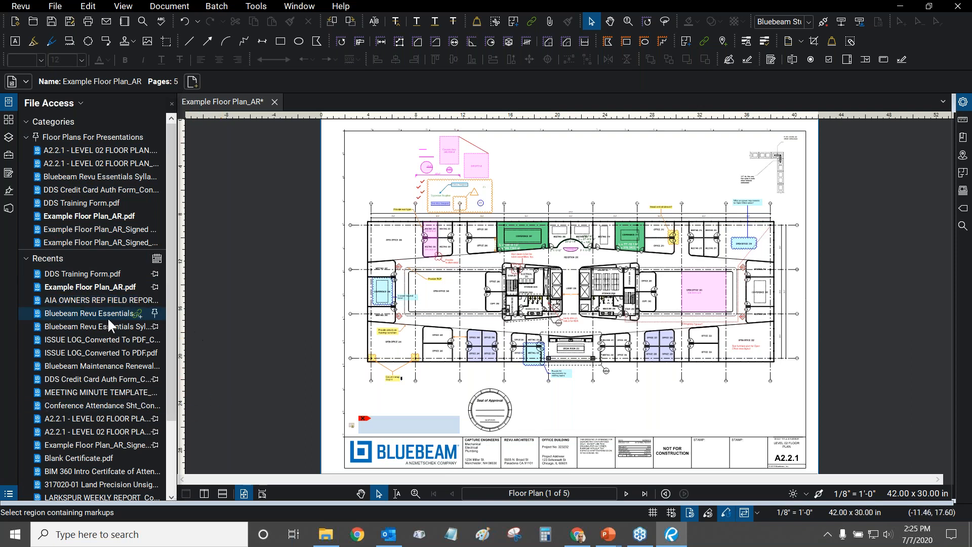
- Preview the recent file Bluebeam Revu Essentials Syllabus_Flattened.pdf and pin it under a new category named Test
mouse_move(104, 317)
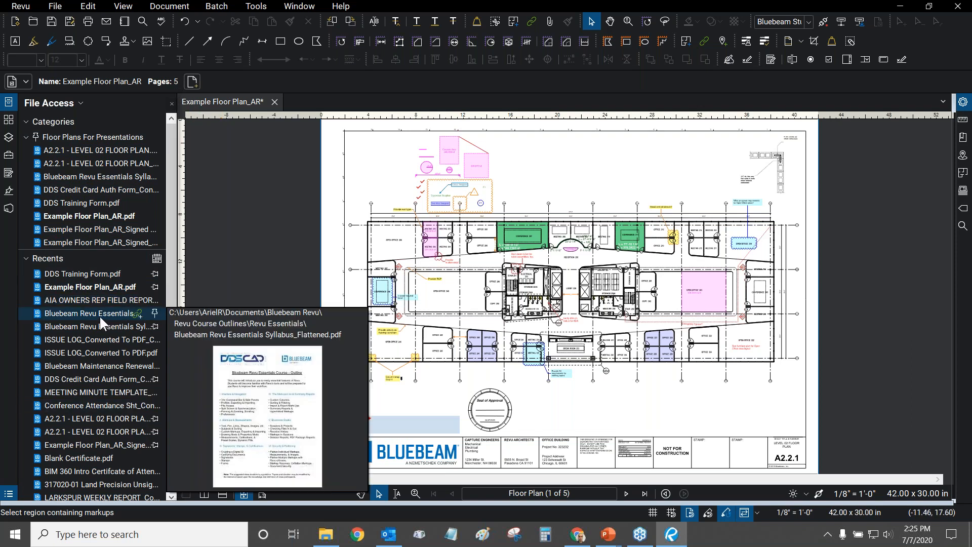
click(155, 314)
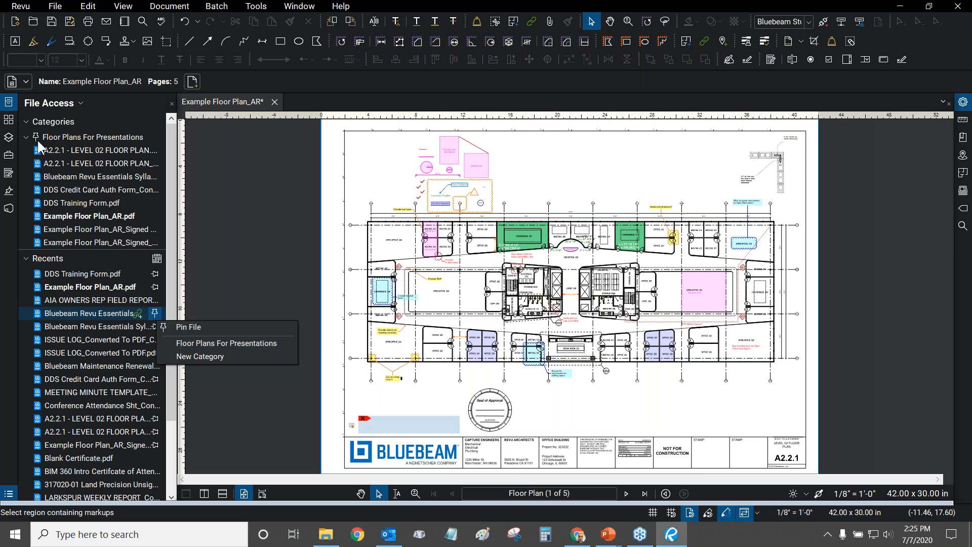
click(201, 356)
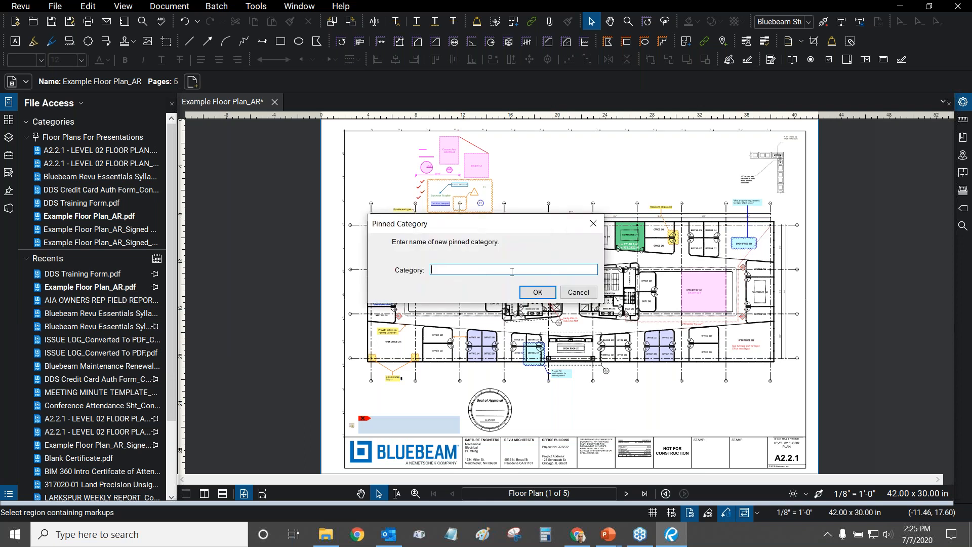
click(537, 292)
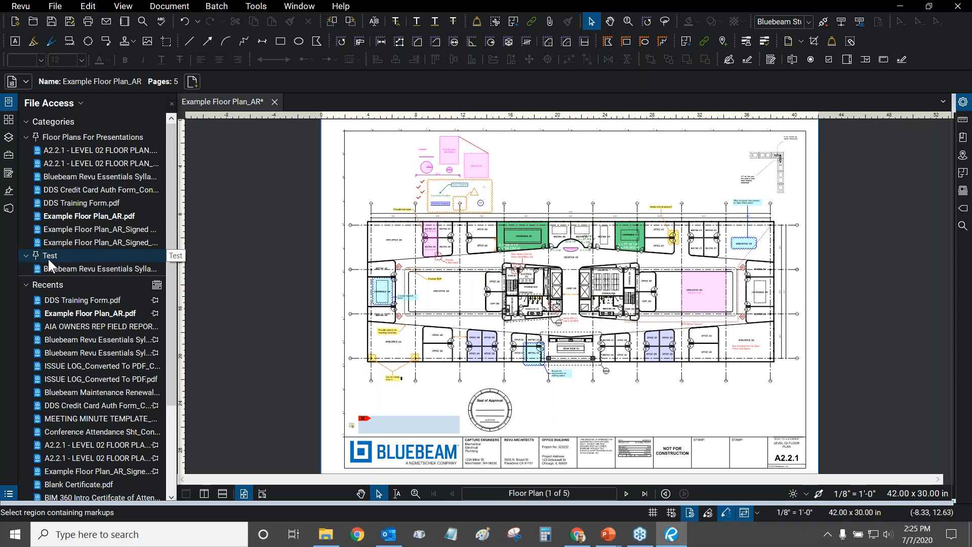
- Look through the pinned categories and recent files, and check the pinning options for the Bluebeam Maintenance Renewal file
mouse_move(64, 270)
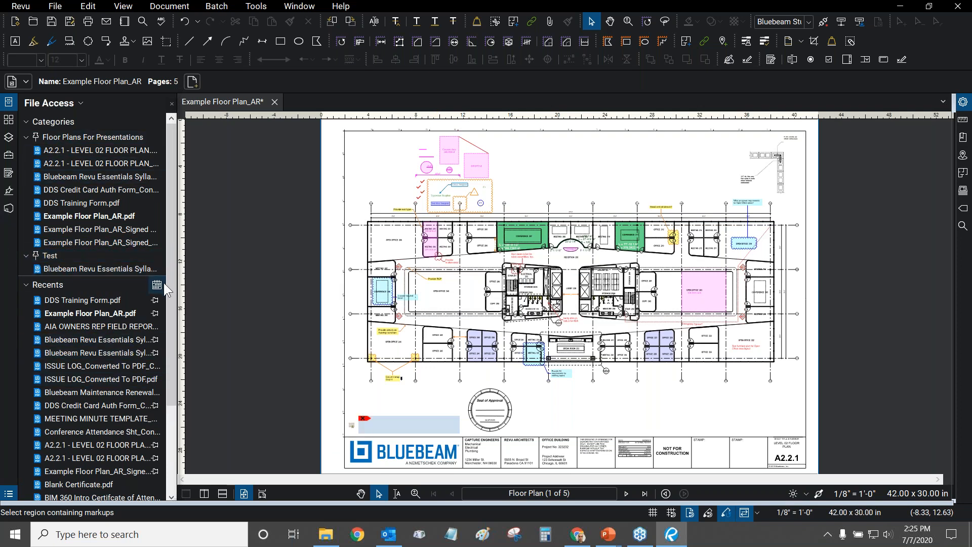
drag(172, 253, 184, 349)
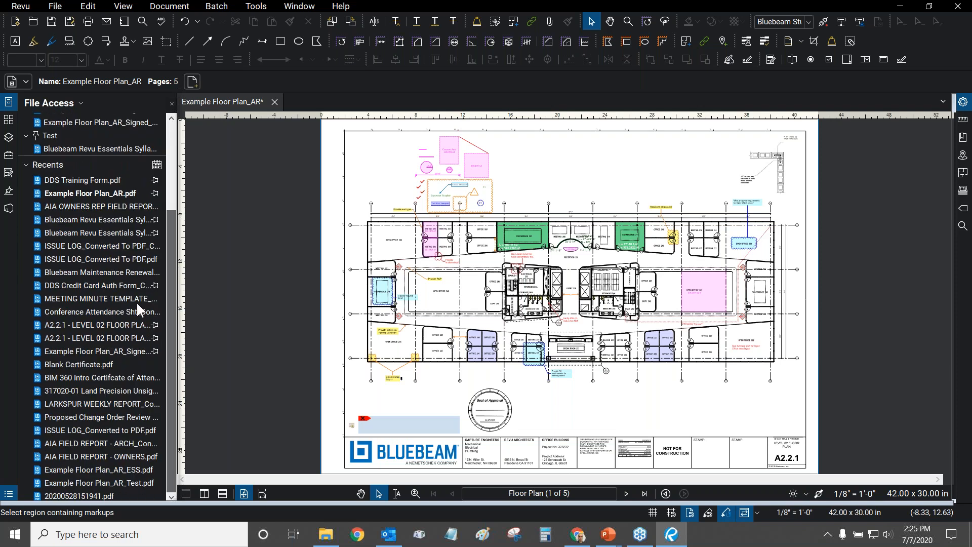
drag(171, 263, 170, 172)
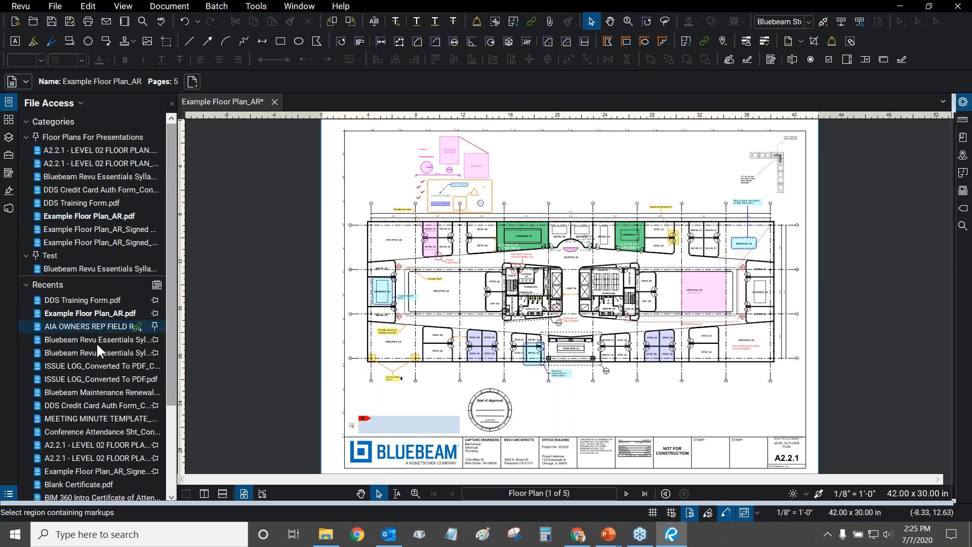
mouse_move(60, 299)
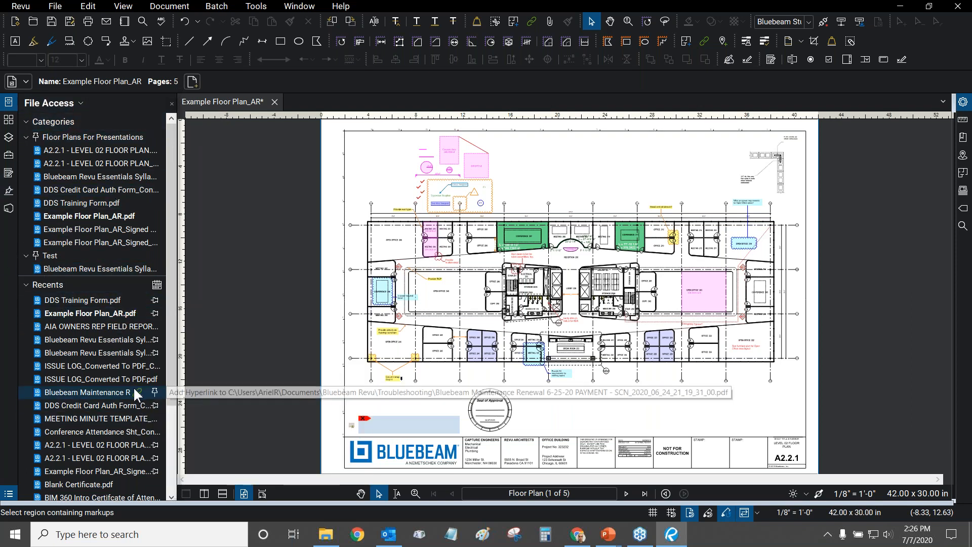
click(156, 392)
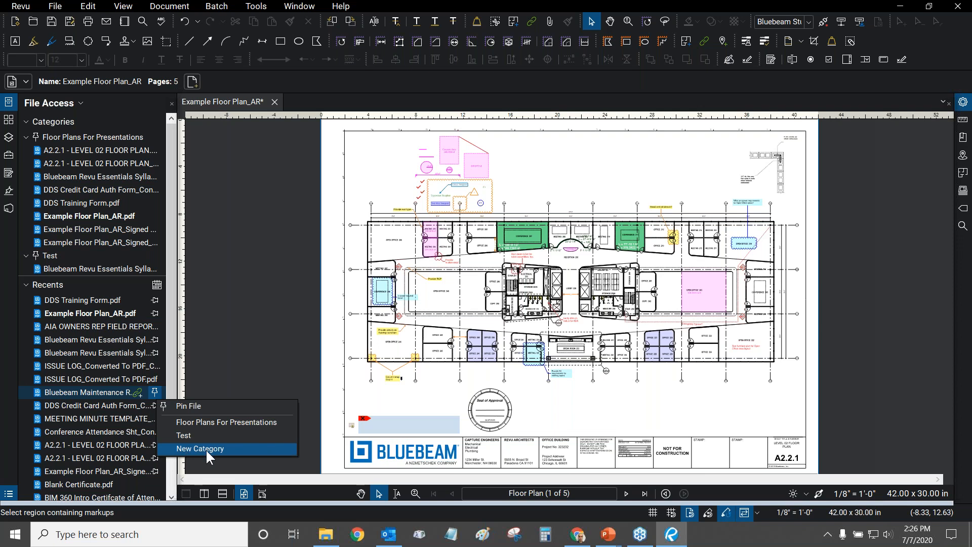
click(235, 305)
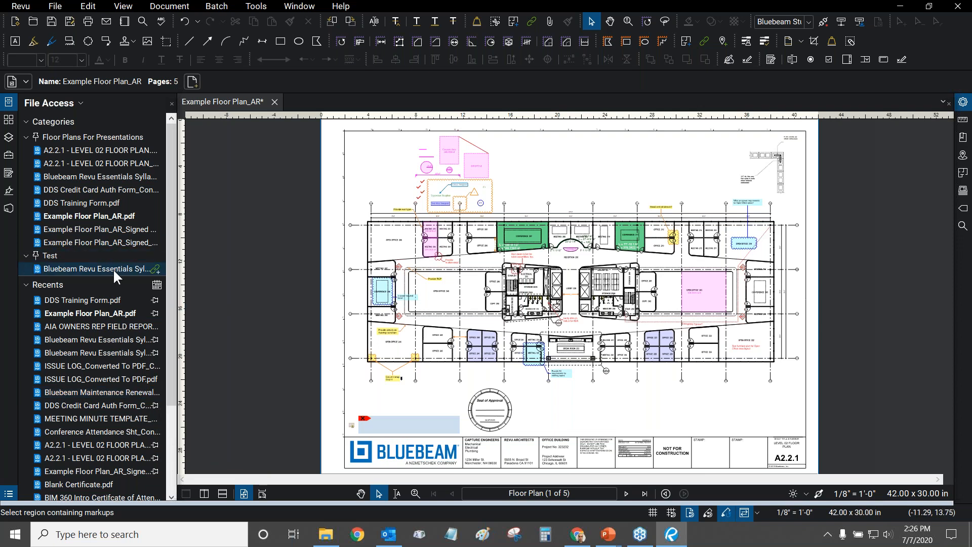
- Remove the Test category from the pinned file categories
right_click(50, 254)
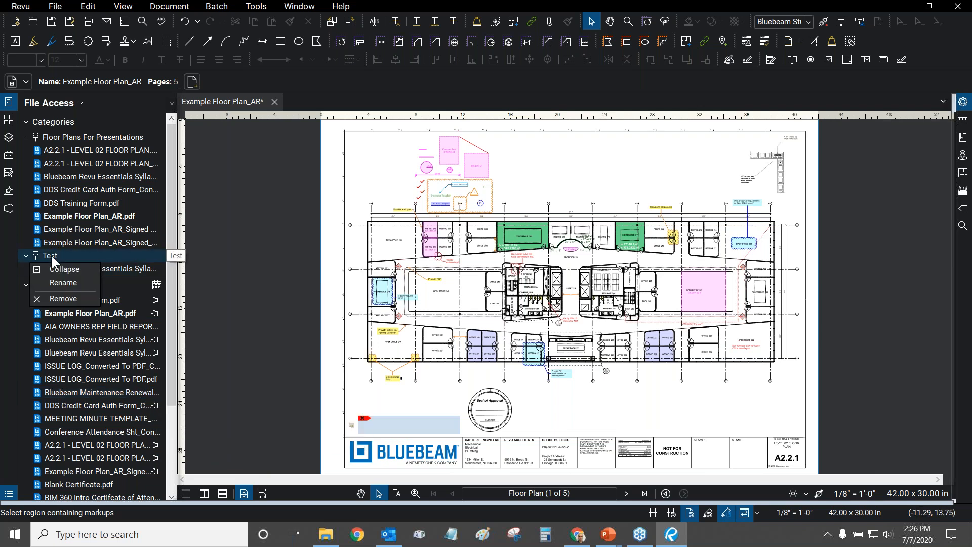
click(68, 300)
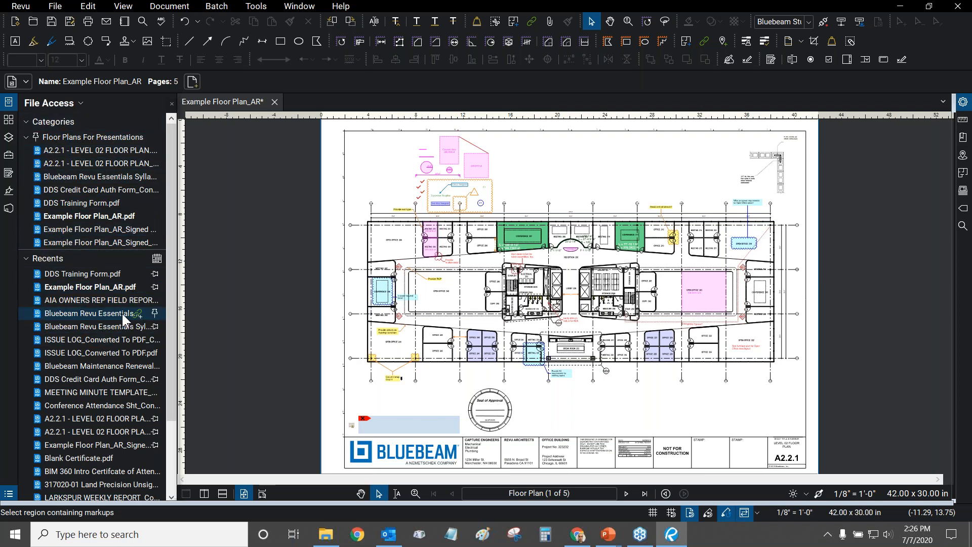
mouse_move(121, 312)
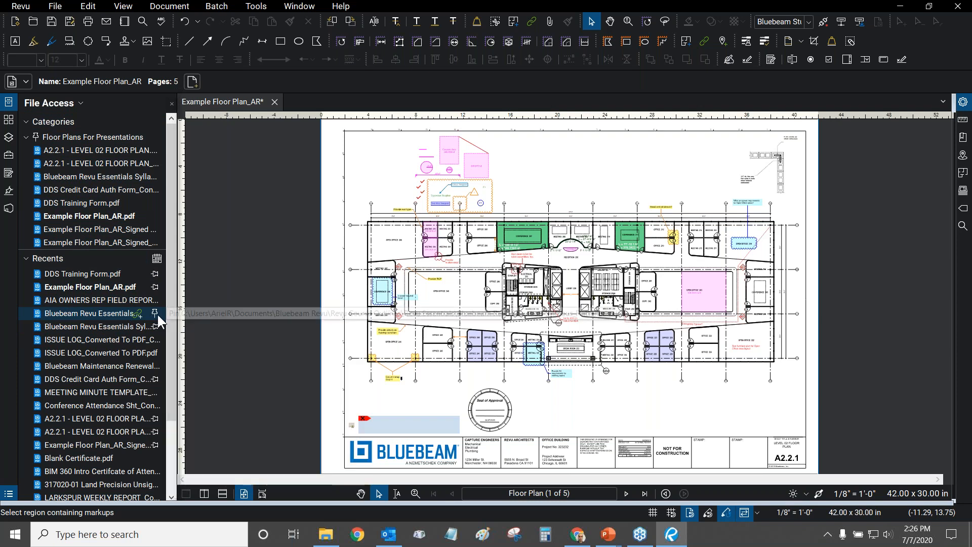
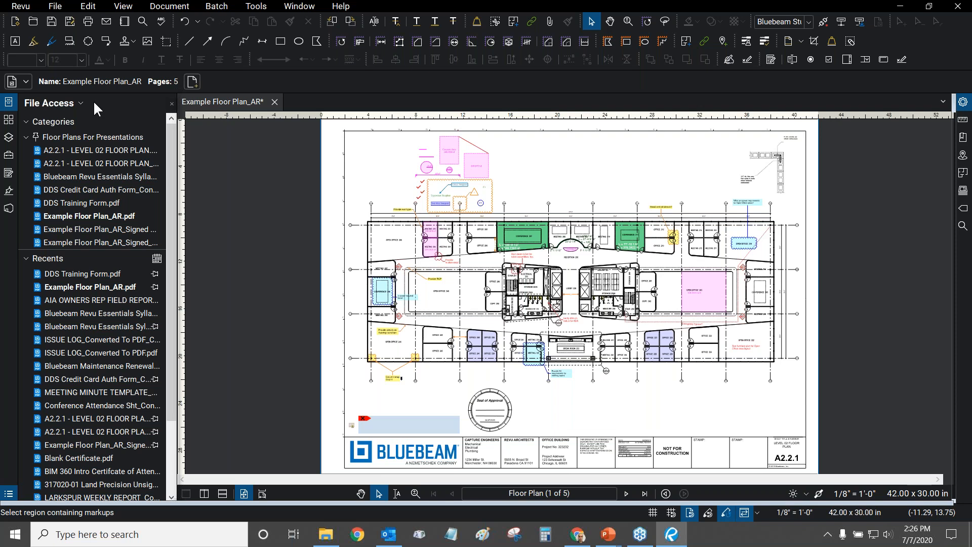
- Show the page thumbnails and compare the A2.2.1 - LEVEL 02 FLOOR PLAN page with its Rev1 page
click(10, 122)
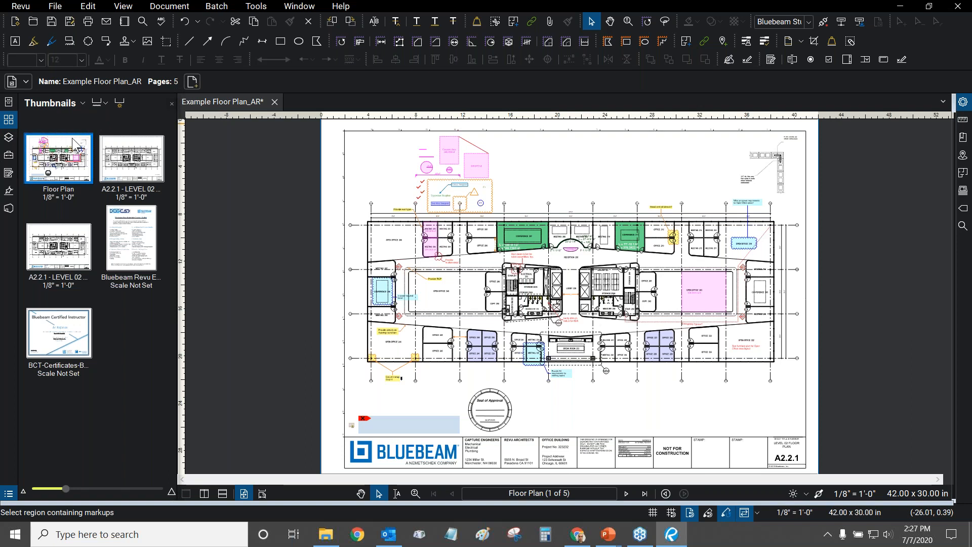
click(138, 168)
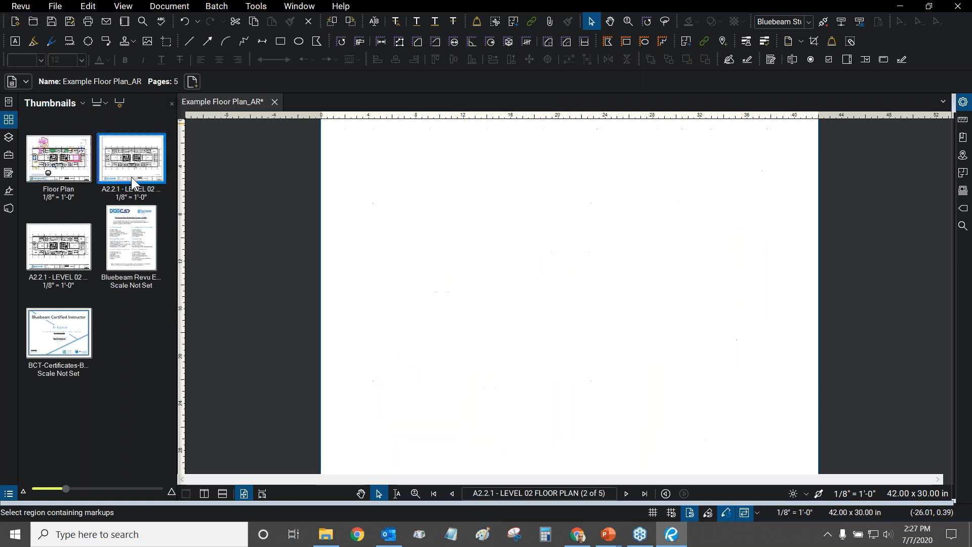
click(57, 261)
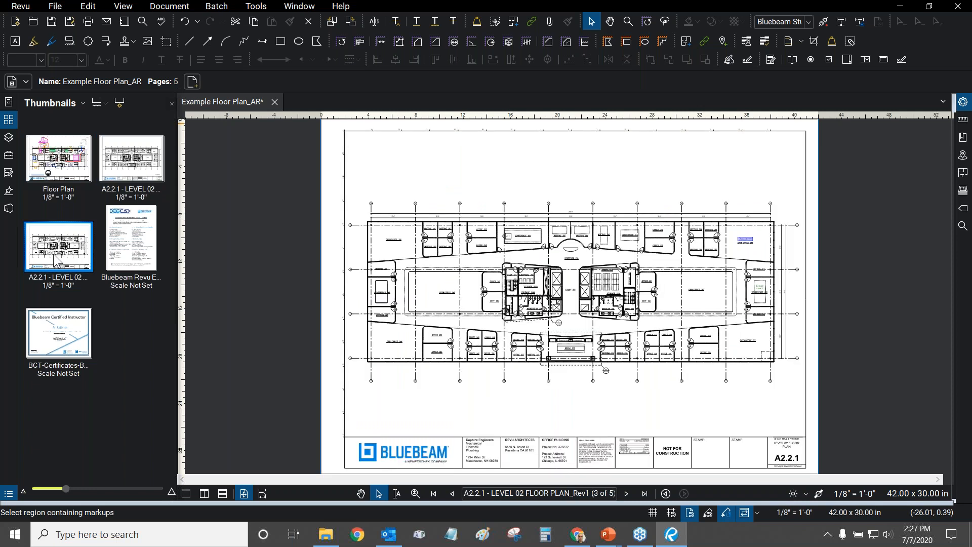
click(142, 178)
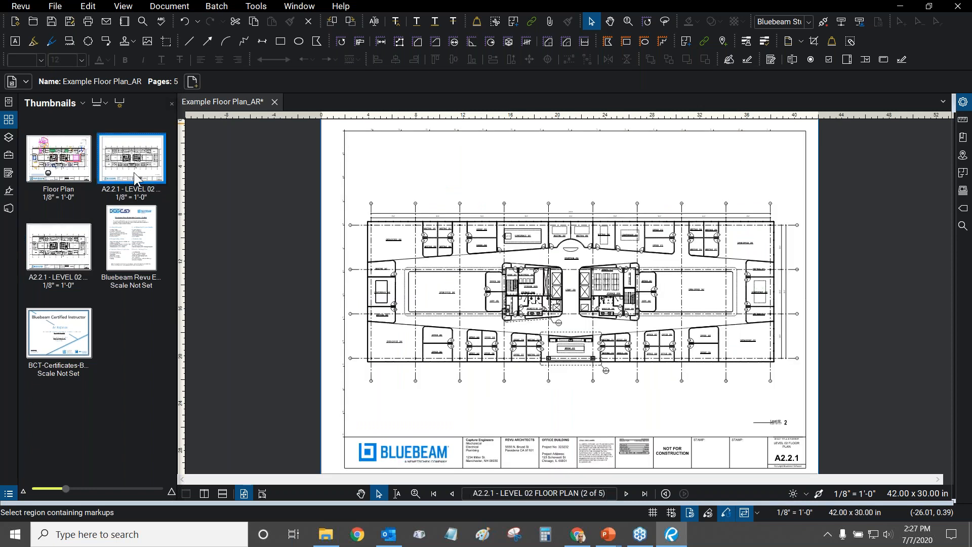
click(73, 250)
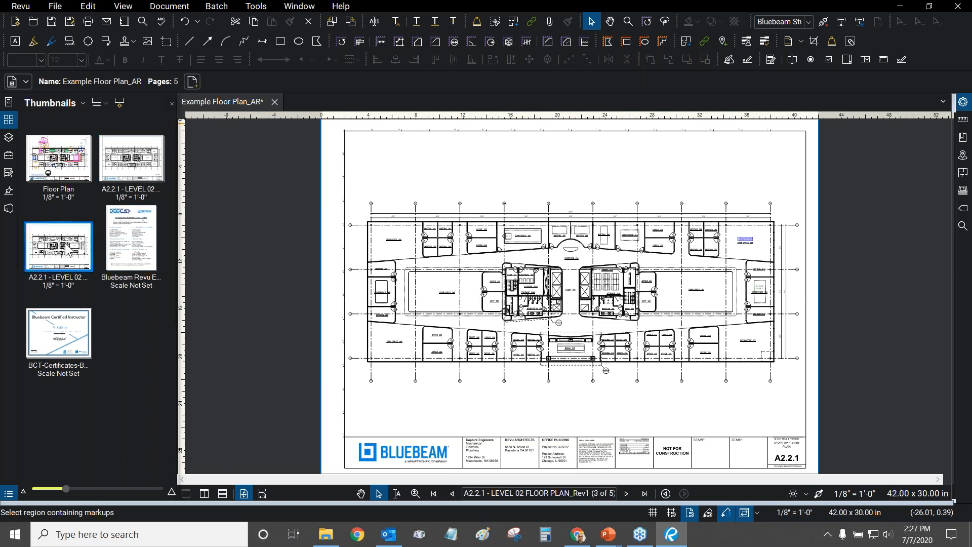
- Examine the Bluebeam Revu Essentials Syllabus page up close, fit it back to the full page, and view the instructor certificate page
click(133, 245)
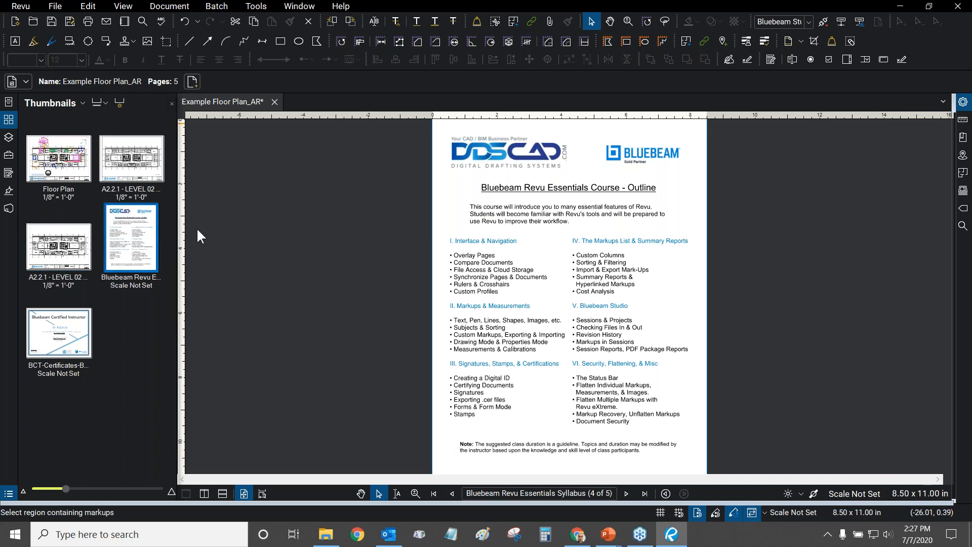
scroll(562, 167, up, 2)
drag(569, 195, 568, 220)
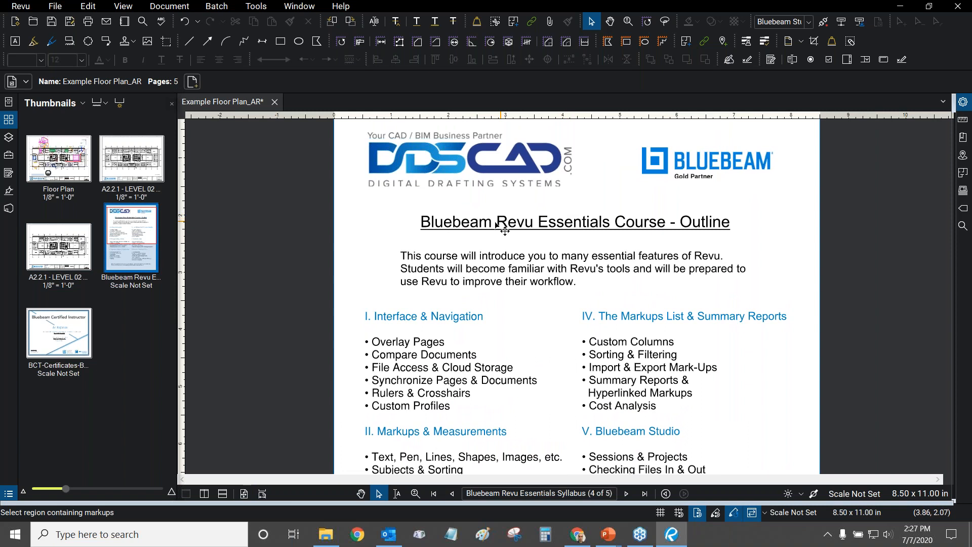
key(ctrl+9)
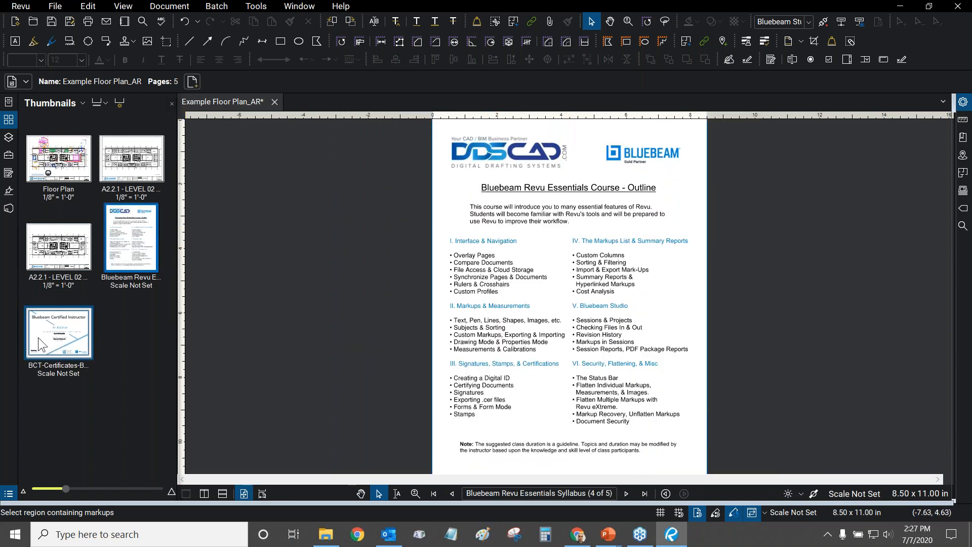
click(38, 337)
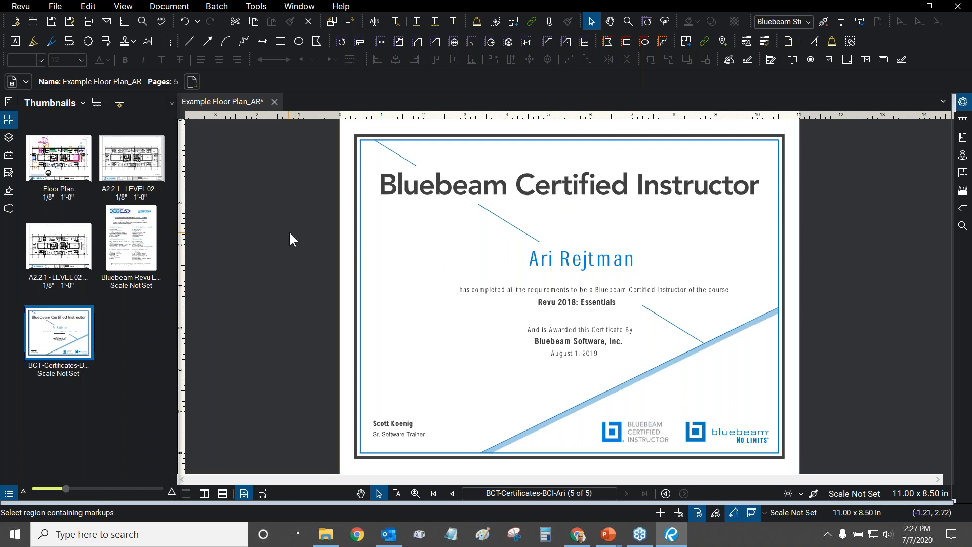
- Return to the Floor Plan page and show the page commands available for the thumbnails
click(64, 170)
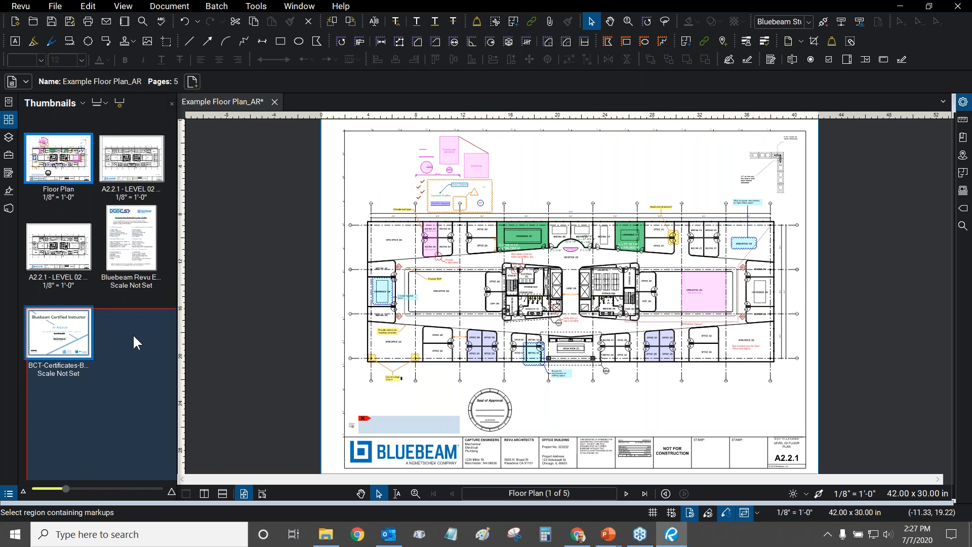
click(77, 108)
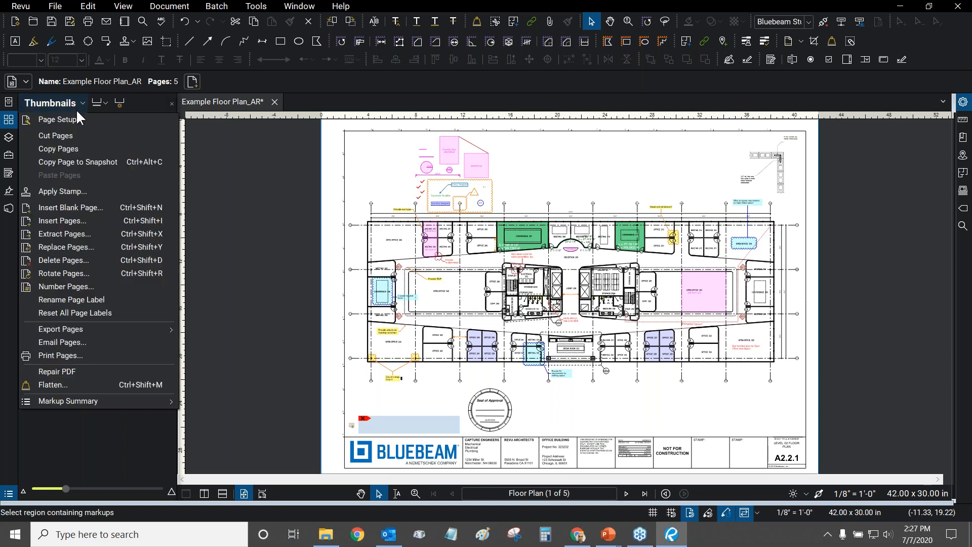
- Set up Rotate Pages for custom page range 1-3, review the direction options, and cancel the rotation
click(71, 275)
click(522, 192)
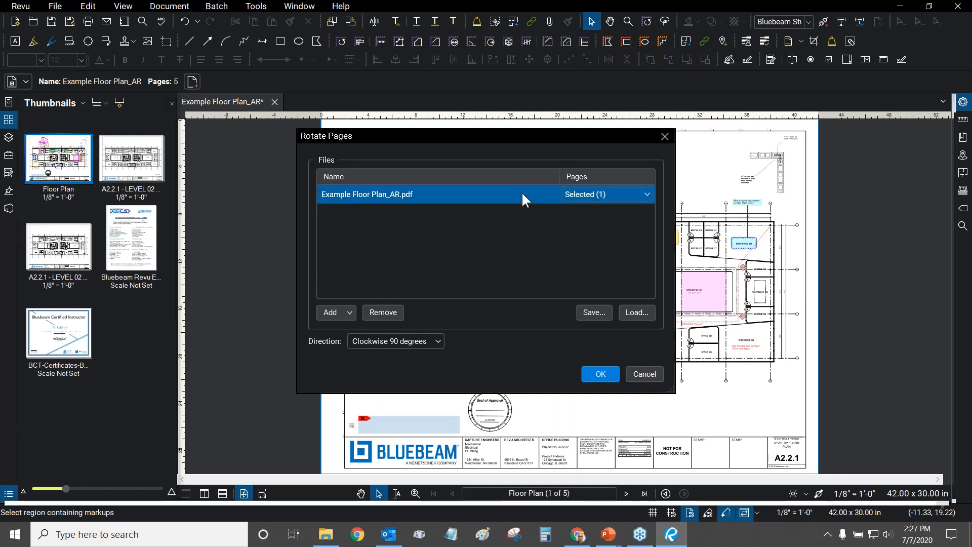
click(650, 195)
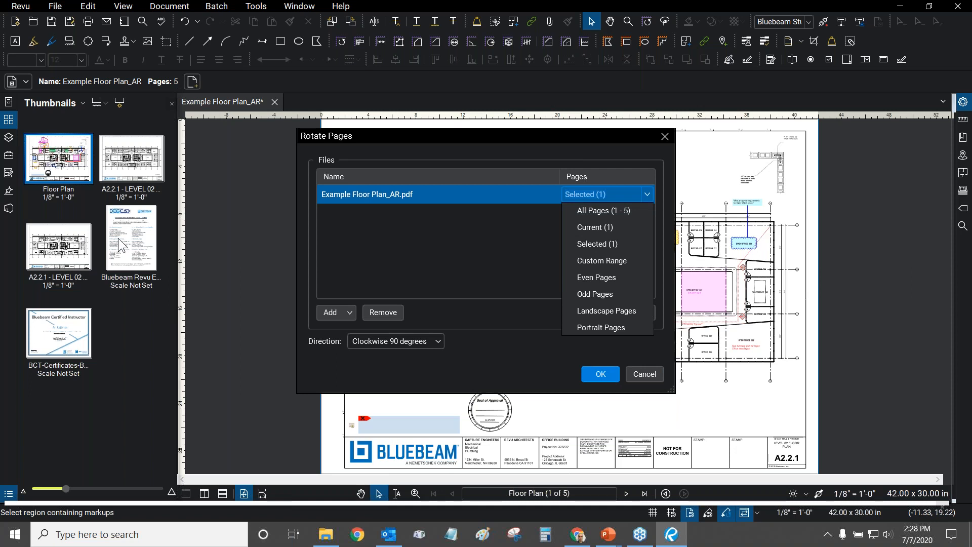
click(619, 259)
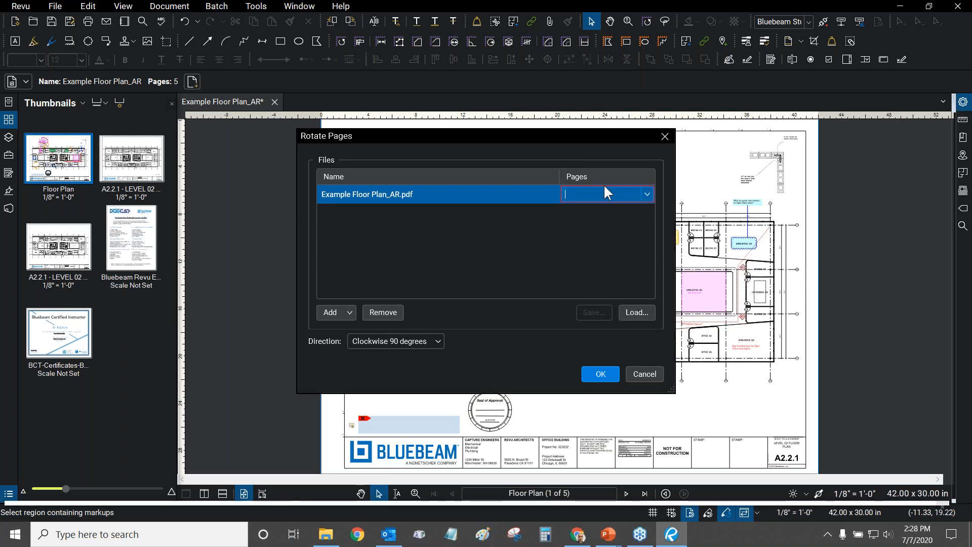
text(1-3)
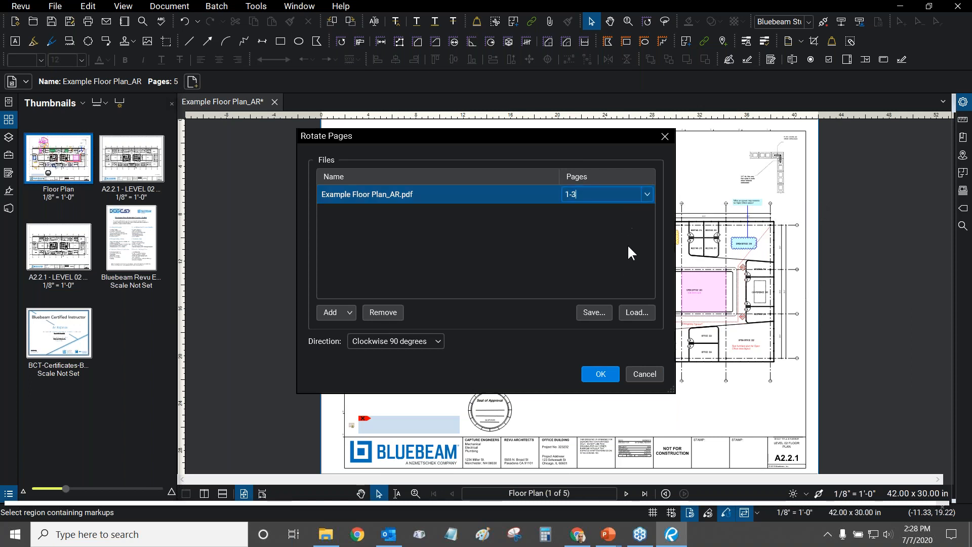
click(647, 195)
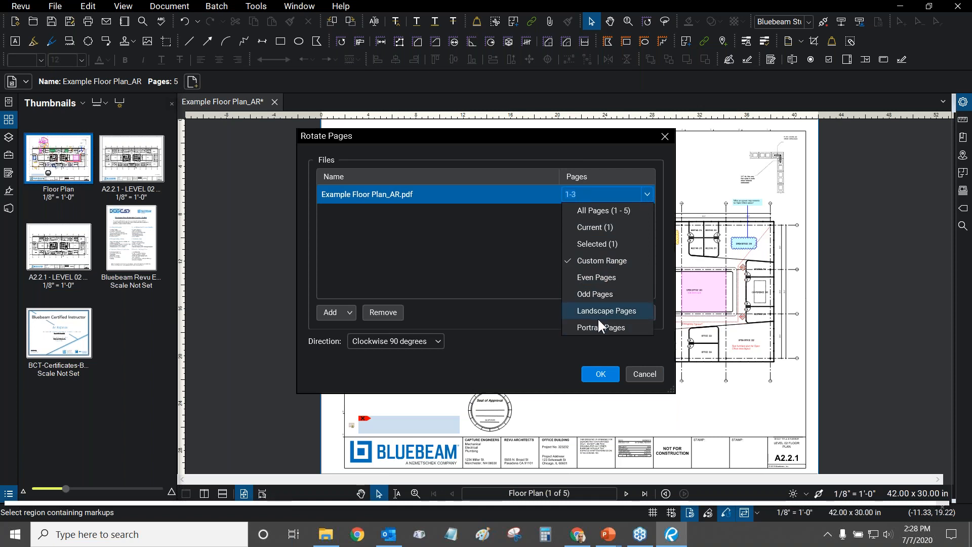
click(463, 250)
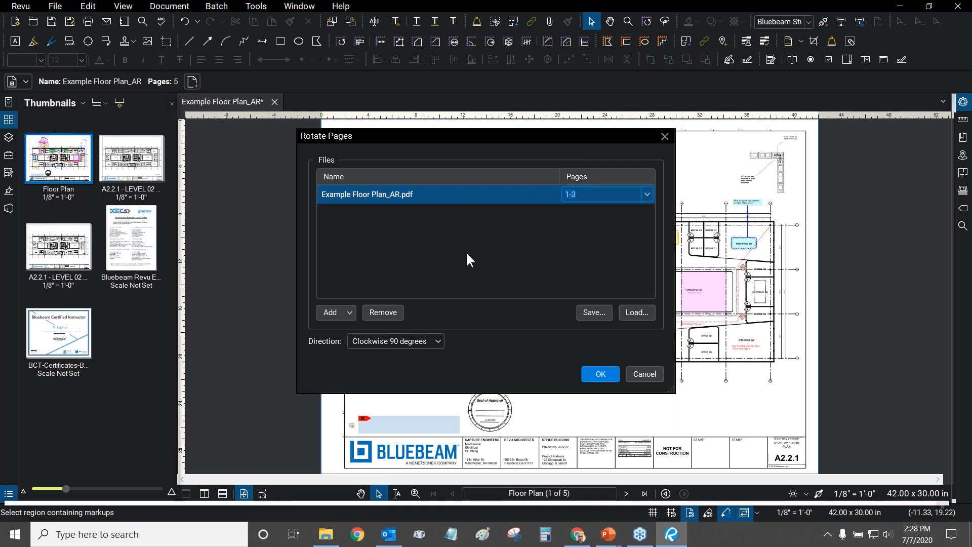
click(436, 342)
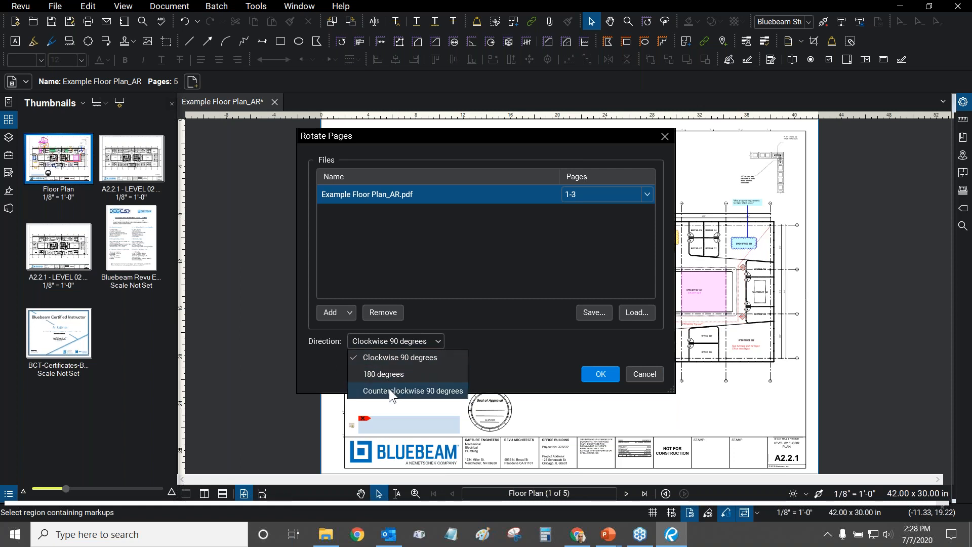
click(506, 361)
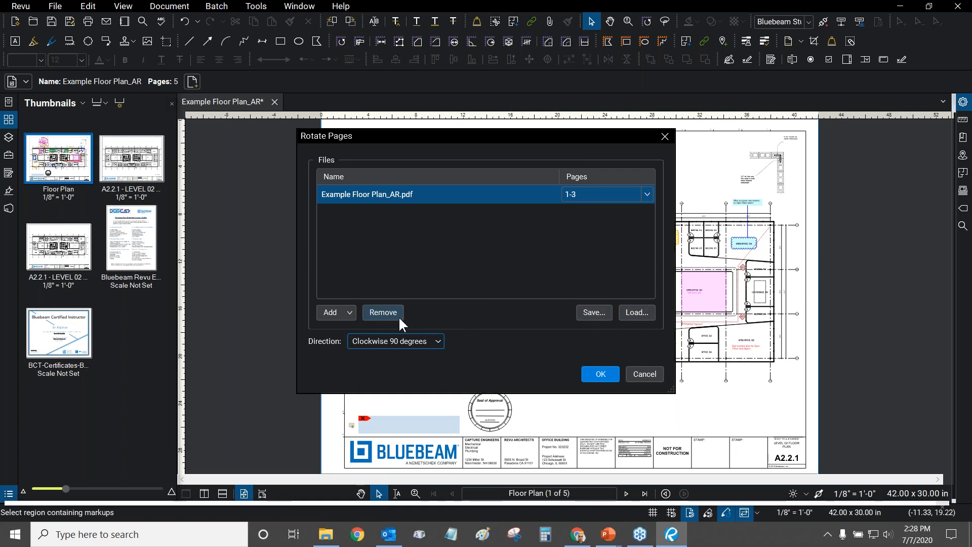
click(643, 375)
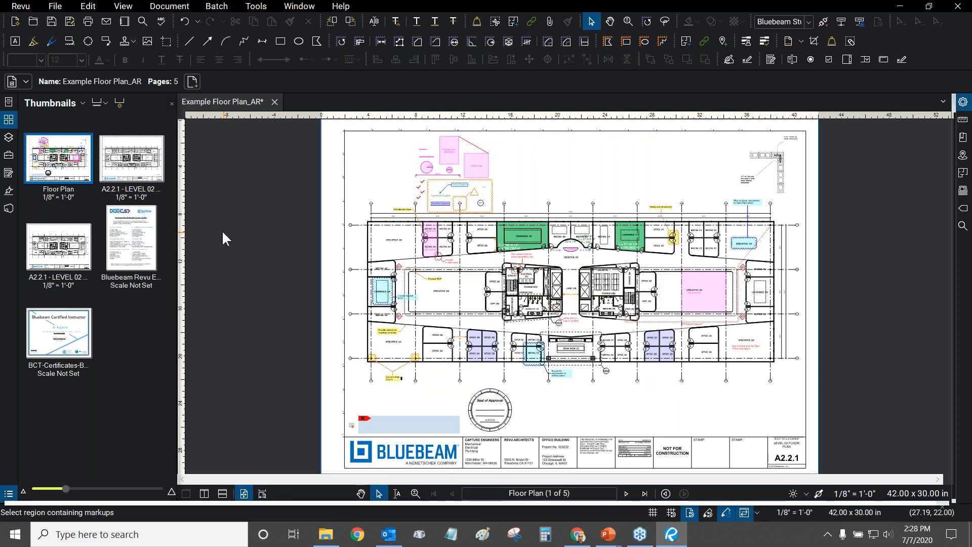
- Insert the file "DDS Credit Card Auth Form_Converted To PDF" into Example Floor Plan_AR.pdf after the last page
click(45, 103)
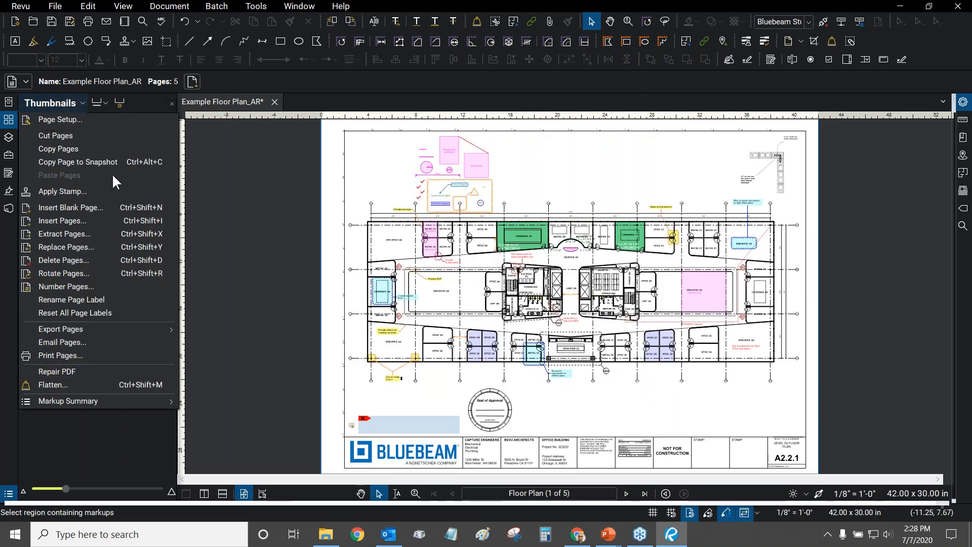
click(94, 220)
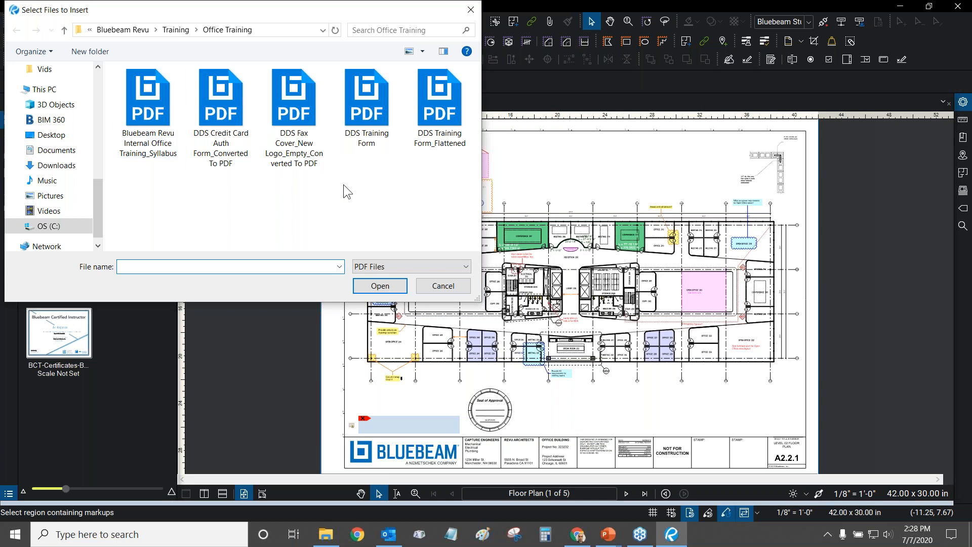
click(240, 107)
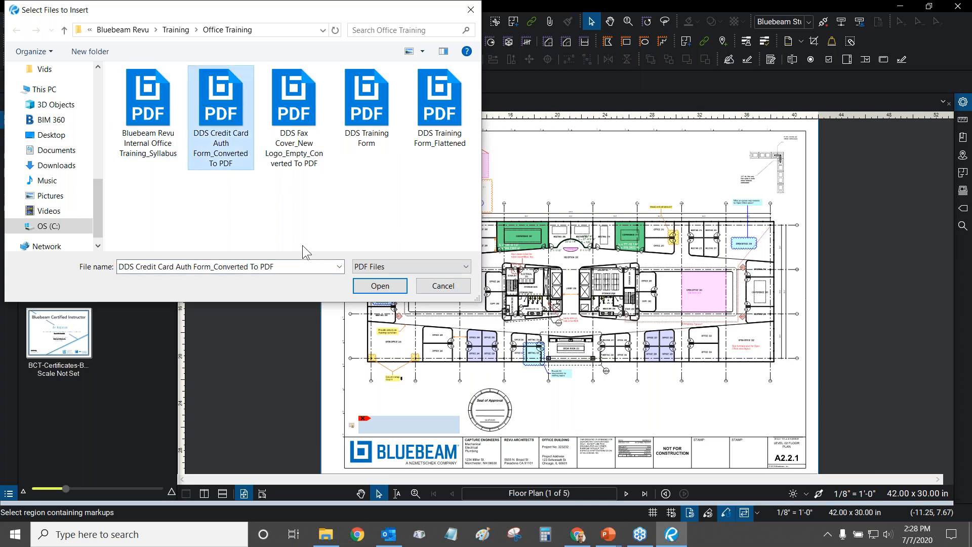
click(380, 285)
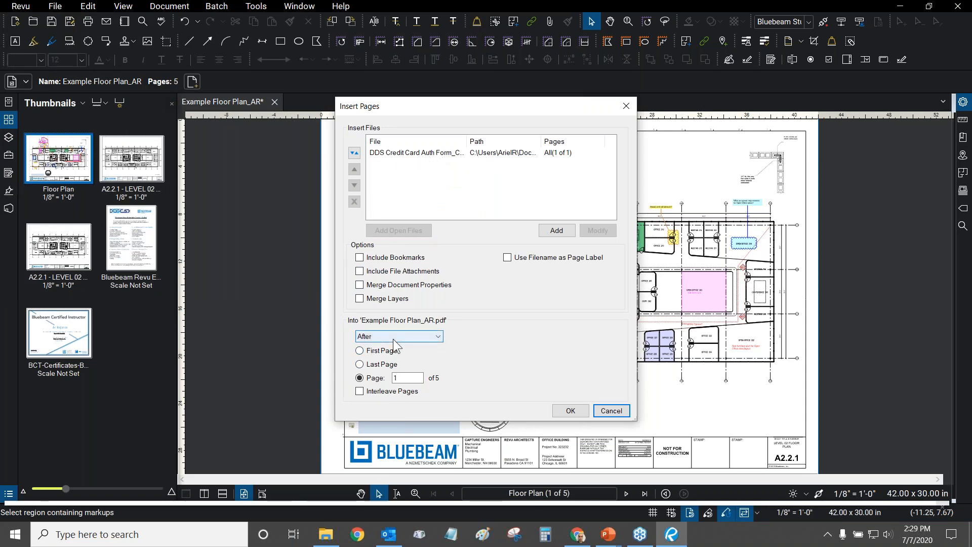
click(372, 373)
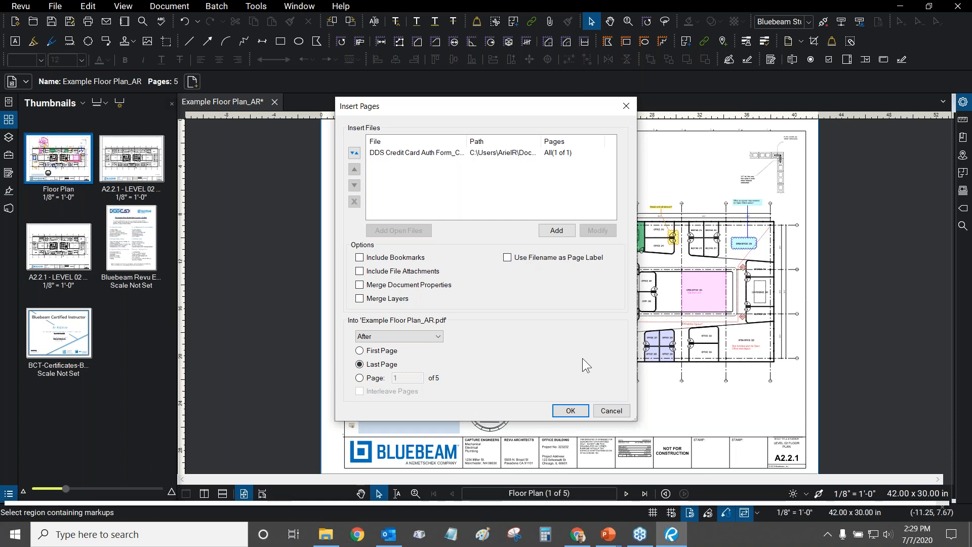
click(567, 411)
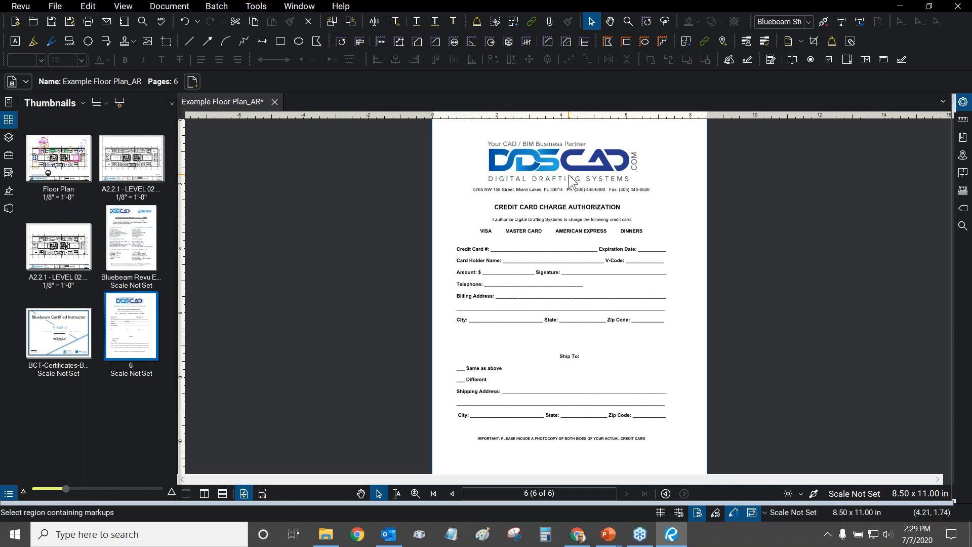
- Examine the inserted credit card authorization form up close and review the available PDF content editing commands
scroll(568, 173, up, 3)
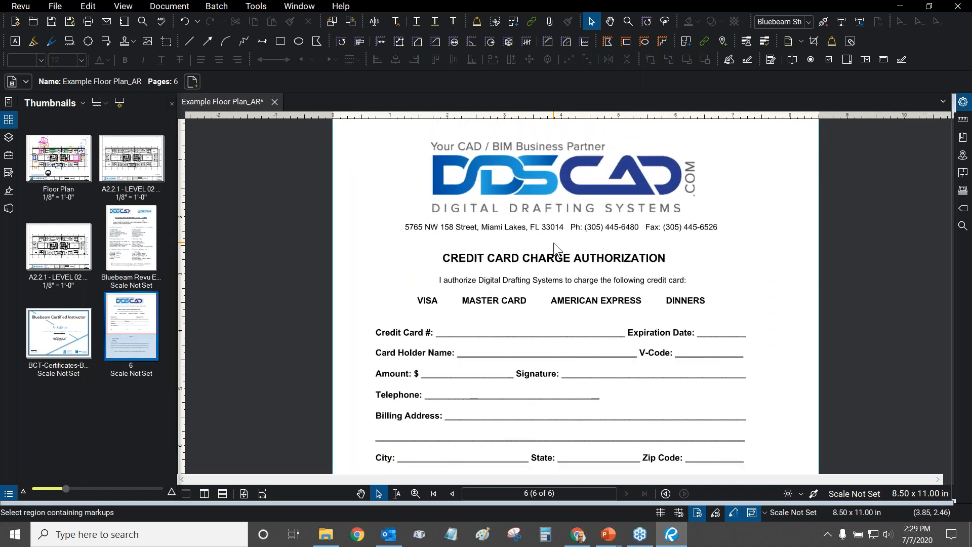
scroll(553, 242, up, 2)
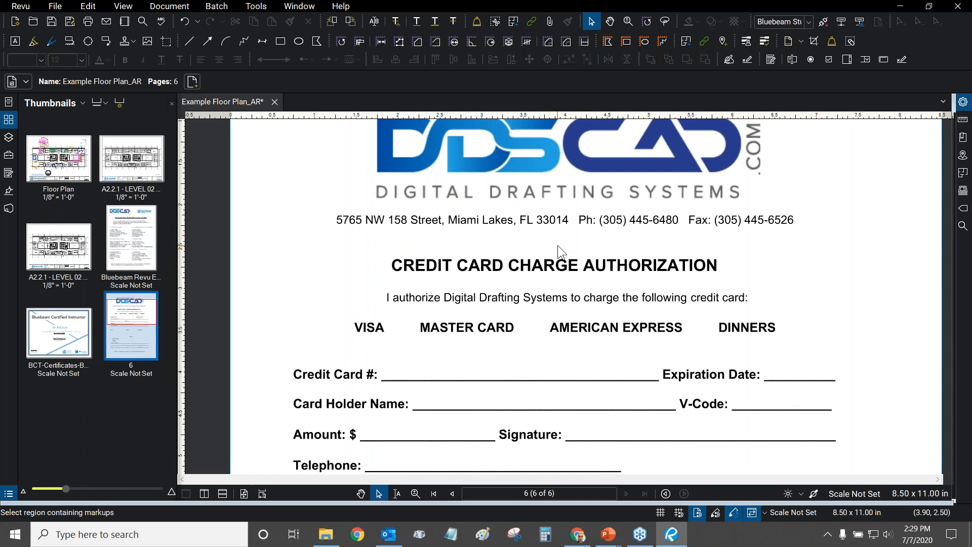
scroll(551, 239, down, 3)
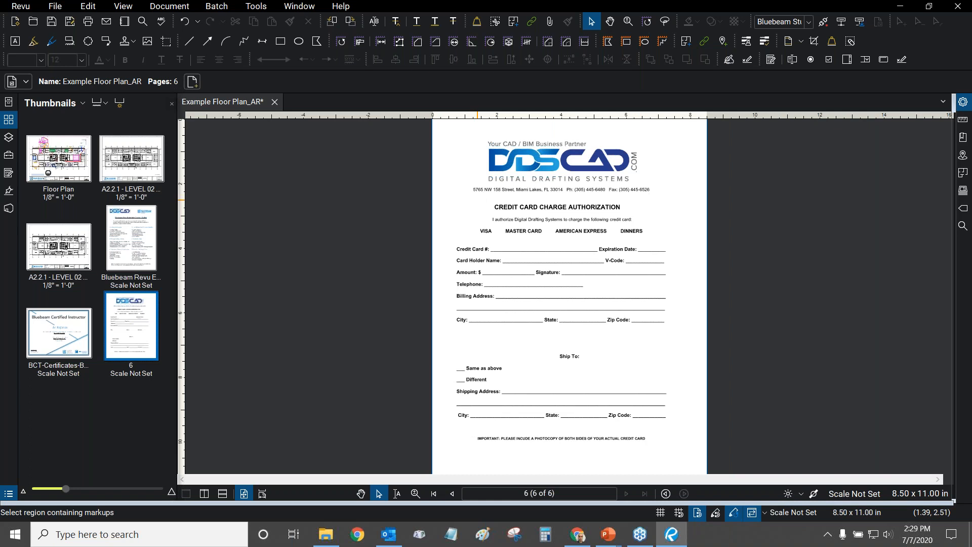
click(90, 7)
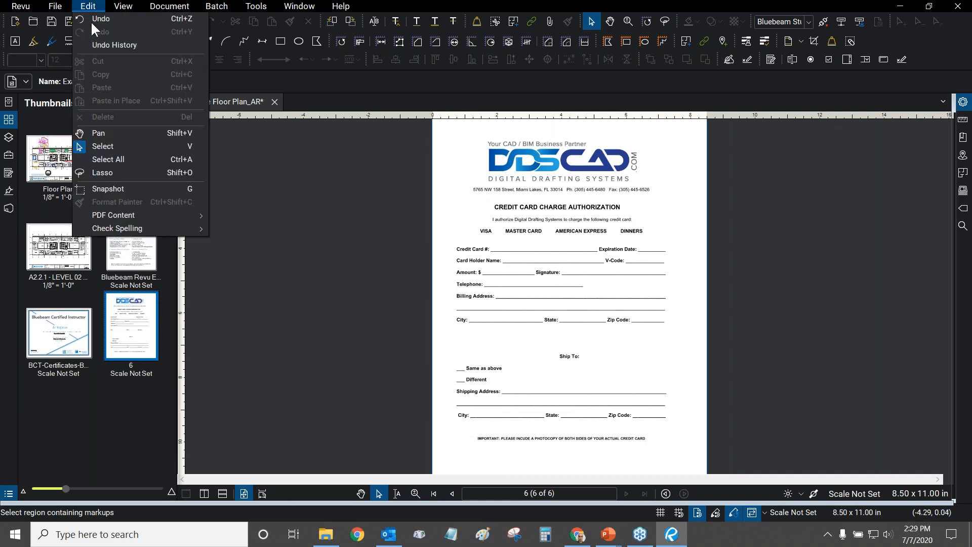
mouse_move(117, 211)
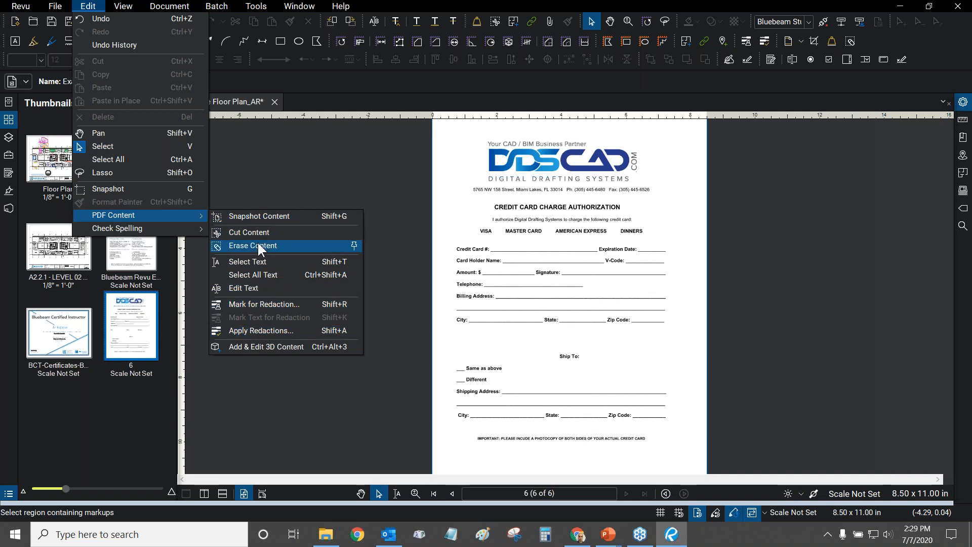
click(422, 3)
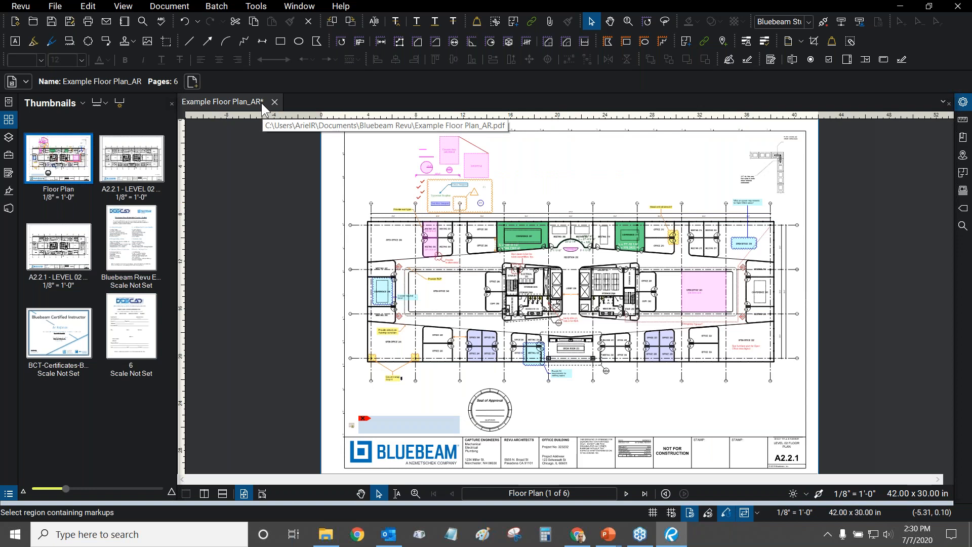
- Delete the red diagonal line beside the pink shapes above the floor plan and save the document
click(53, 20)
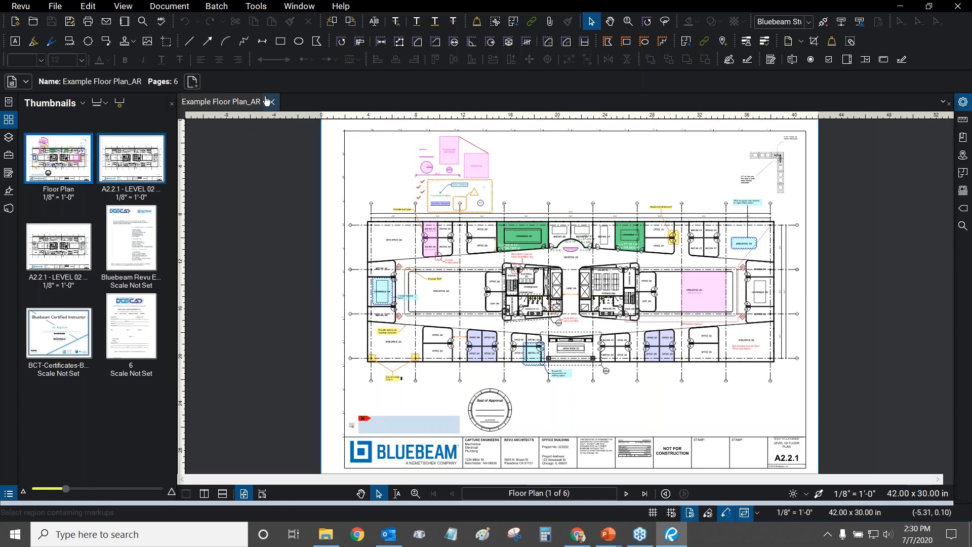
click(471, 146)
key(Delete)
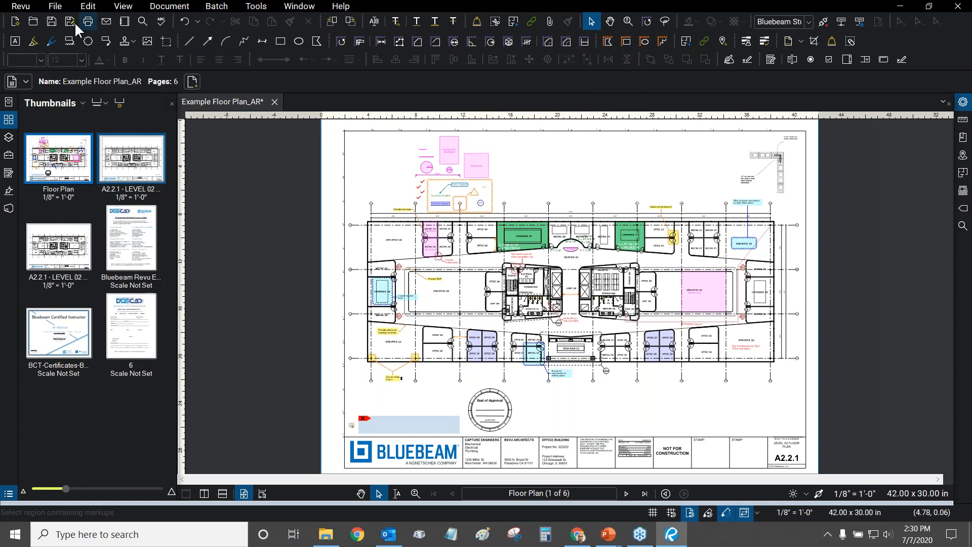
click(52, 22)
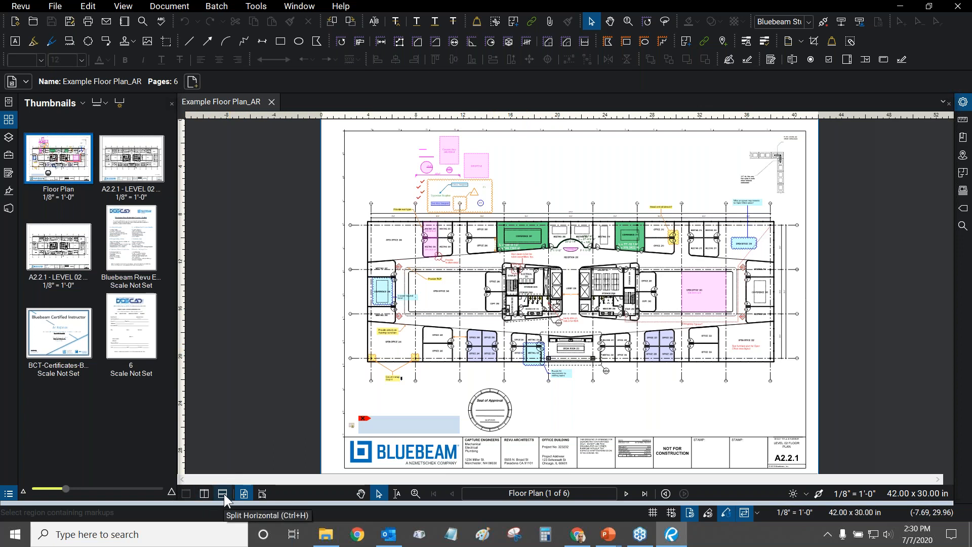
- Split the document view vertically so the floor plan shows in two side-by-side panes
key(ctrl)
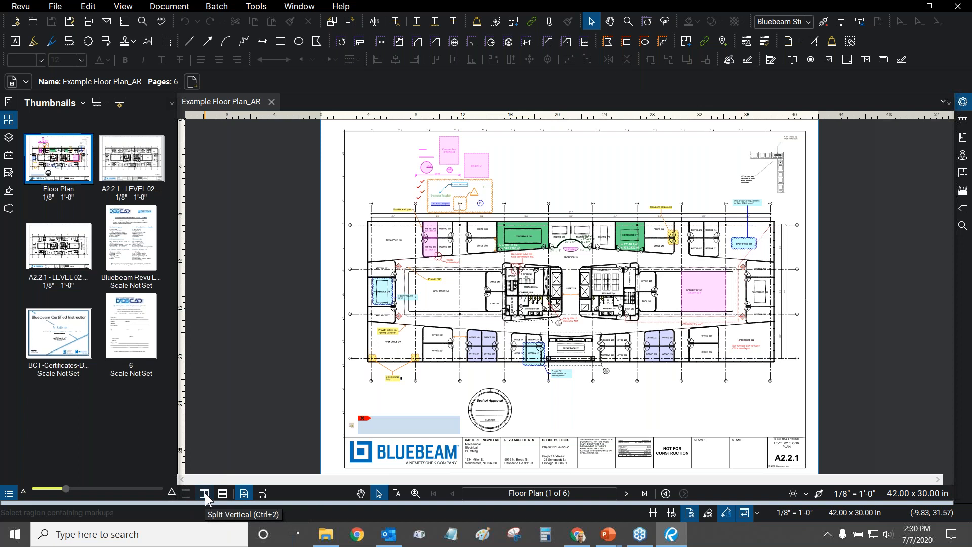
click(204, 494)
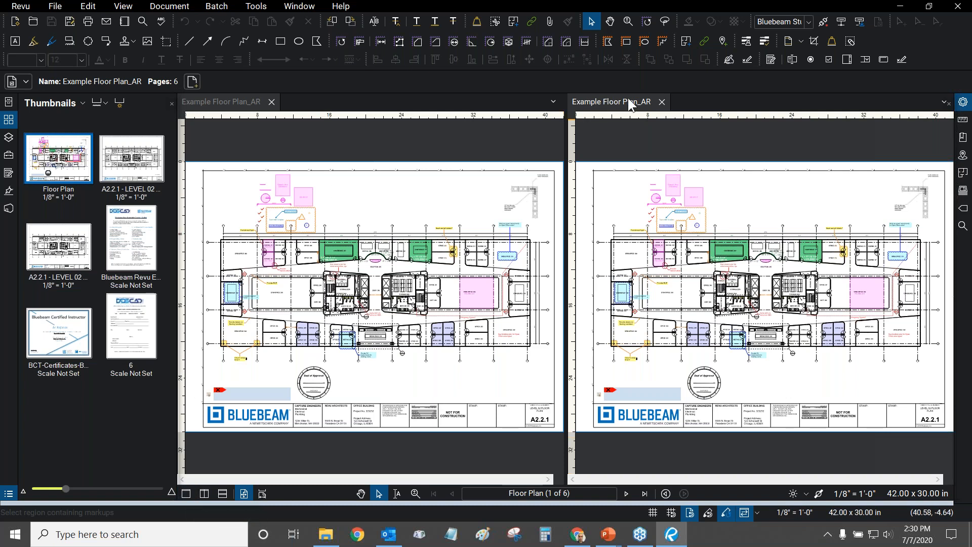
click(240, 103)
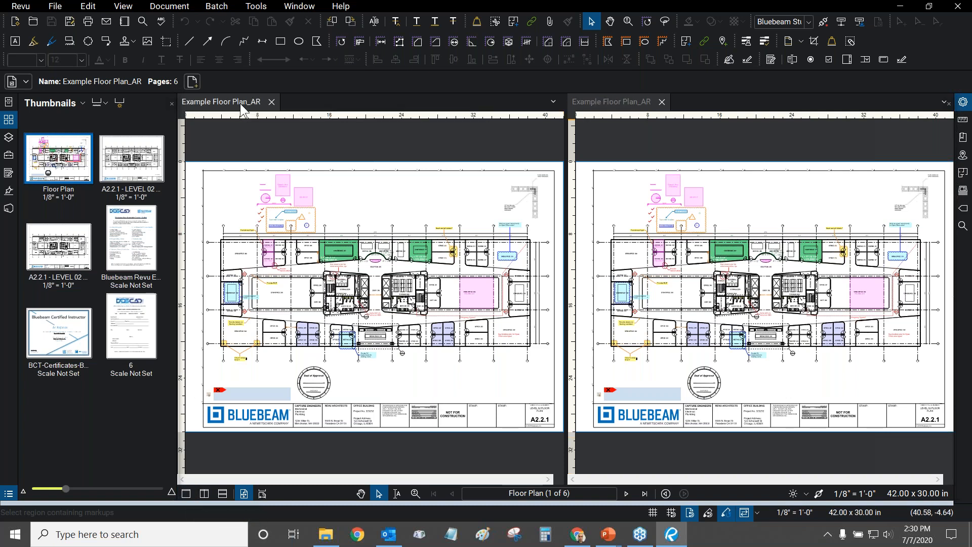
click(185, 494)
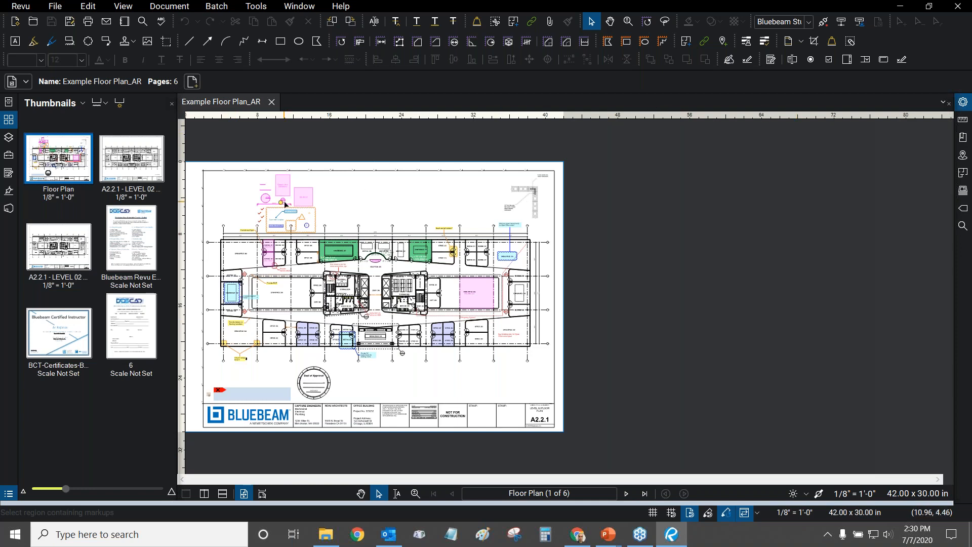
click(204, 493)
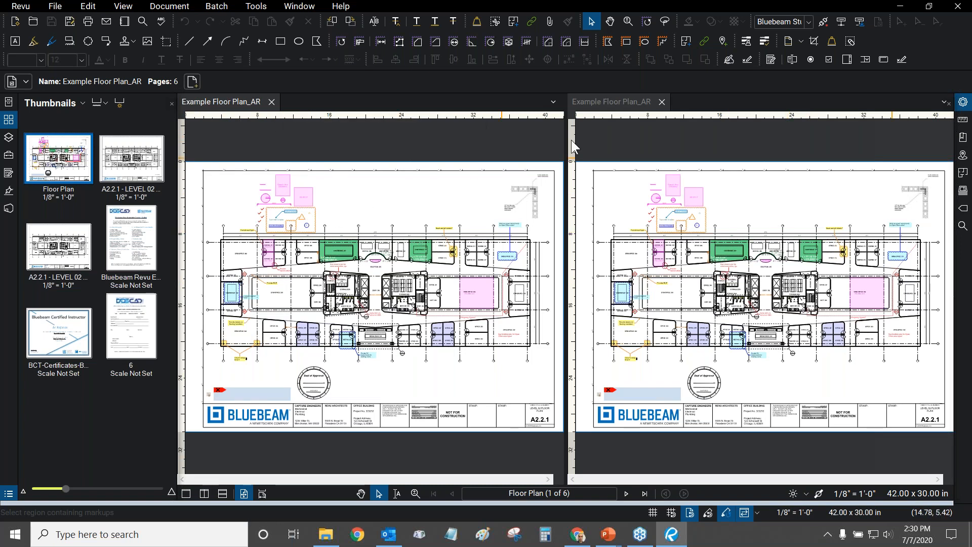
- Set the split panes' view synchronization to Document and check that both panes follow each other around the floor plan's upper-right detail
scroll(420, 202, right, 3)
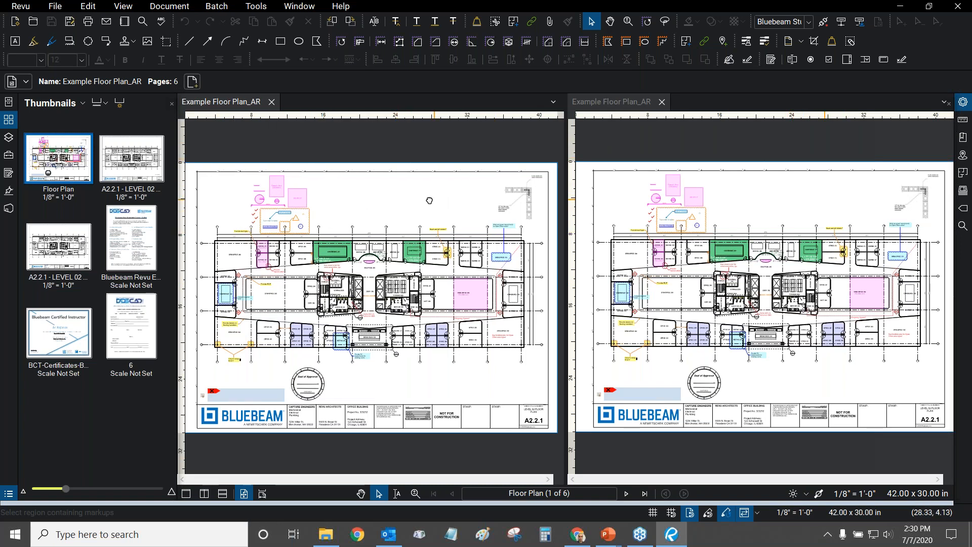
scroll(445, 182, up, 5)
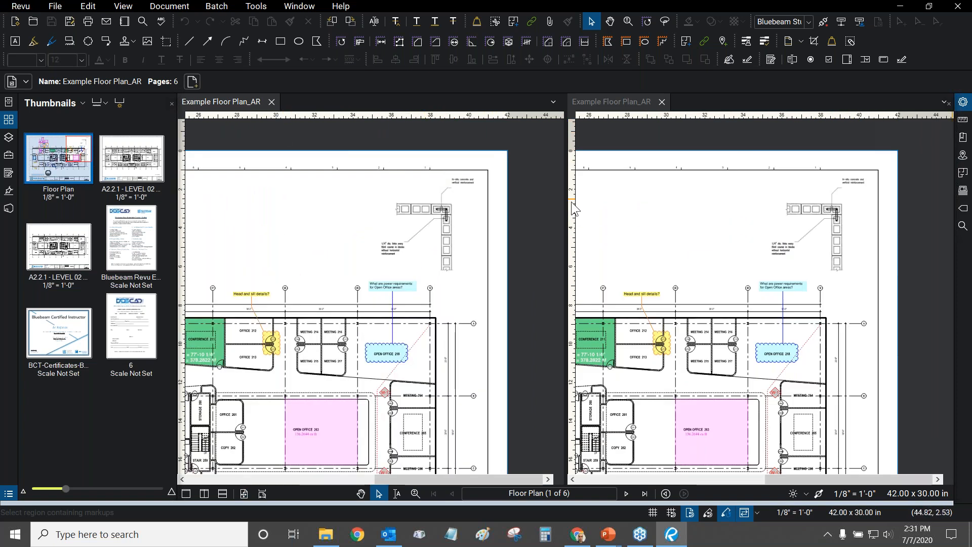
drag(420, 224, 448, 221)
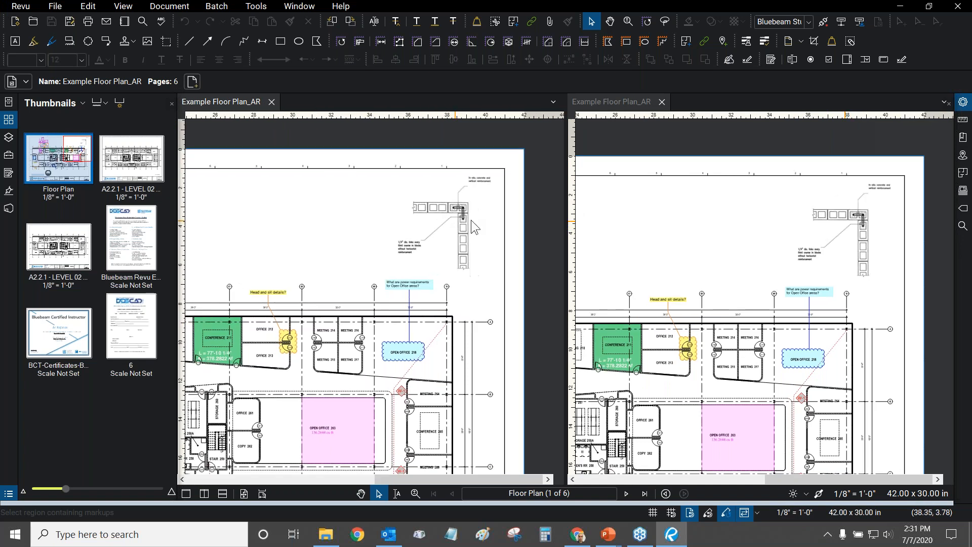
click(756, 512)
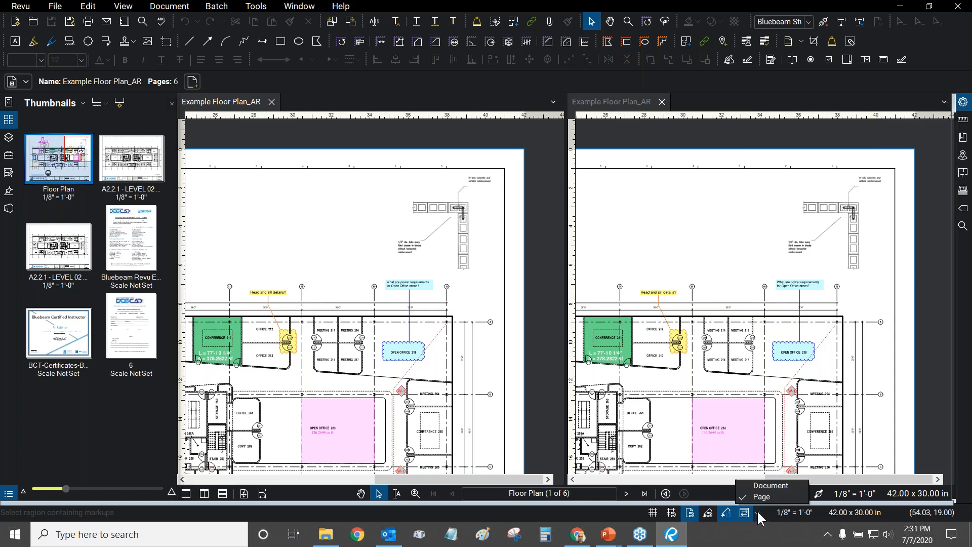
click(769, 487)
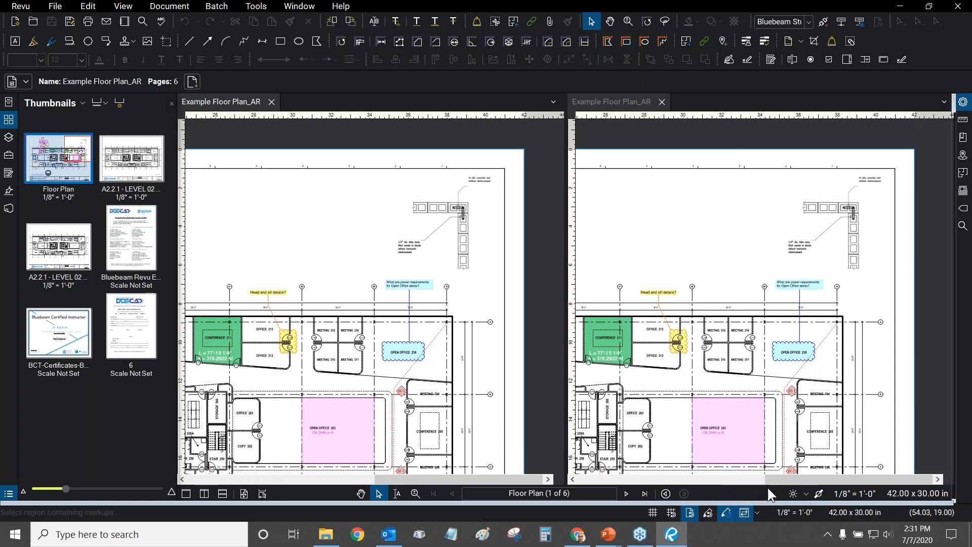
drag(363, 233, 340, 222)
scroll(412, 180, up, 3)
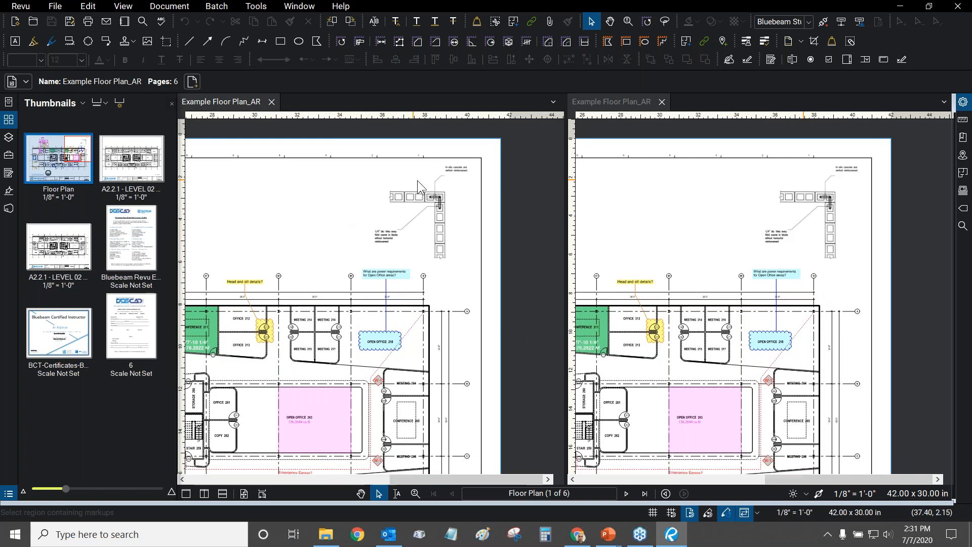
- Check that both panes stay synchronized around the floor plan and across the course outline, credit card authorization form and certificate pages
scroll(423, 226, down, 2)
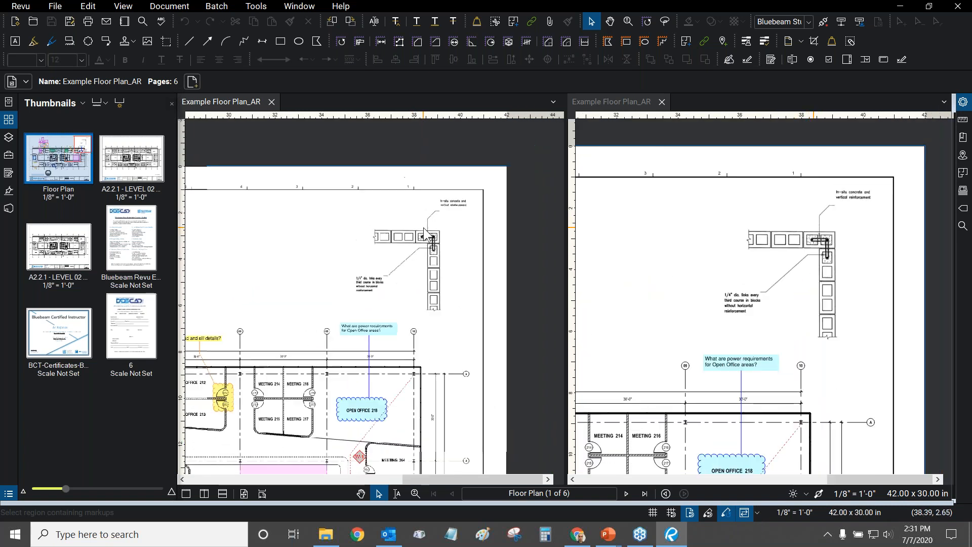
scroll(401, 127, down, 5)
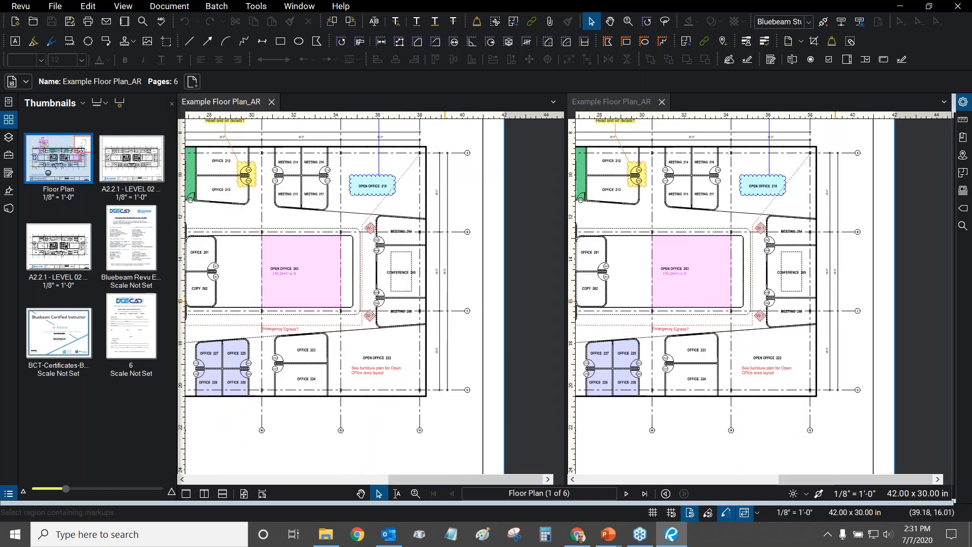
scroll(447, 271, up, 2)
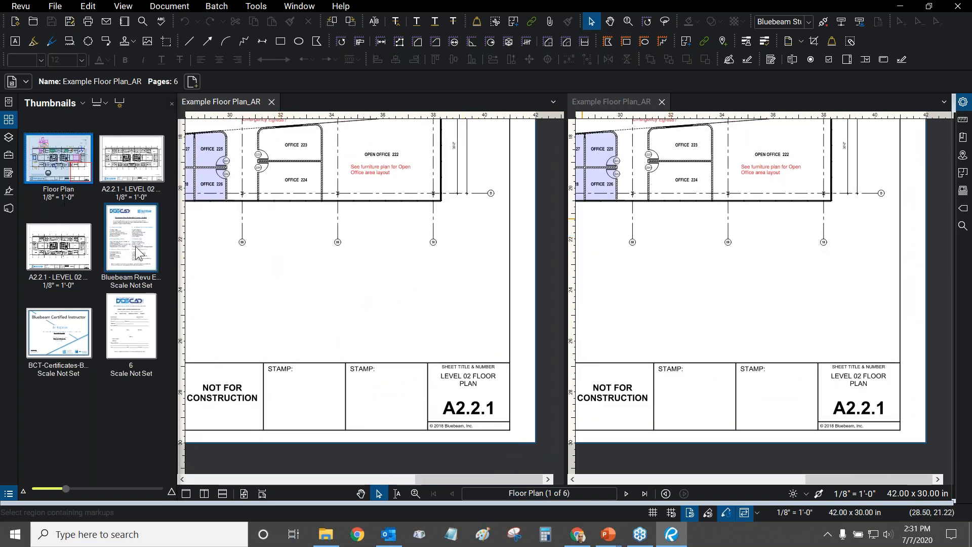
click(137, 252)
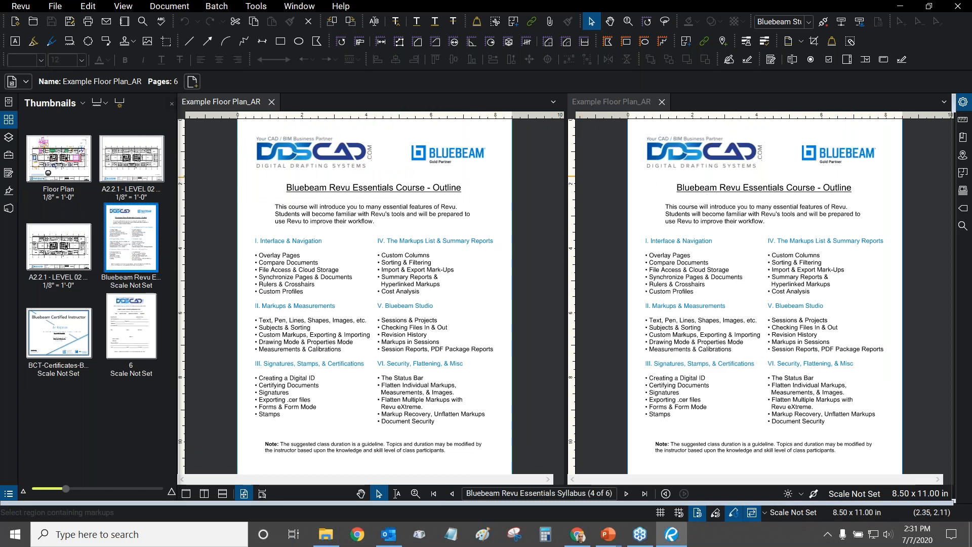
click(130, 349)
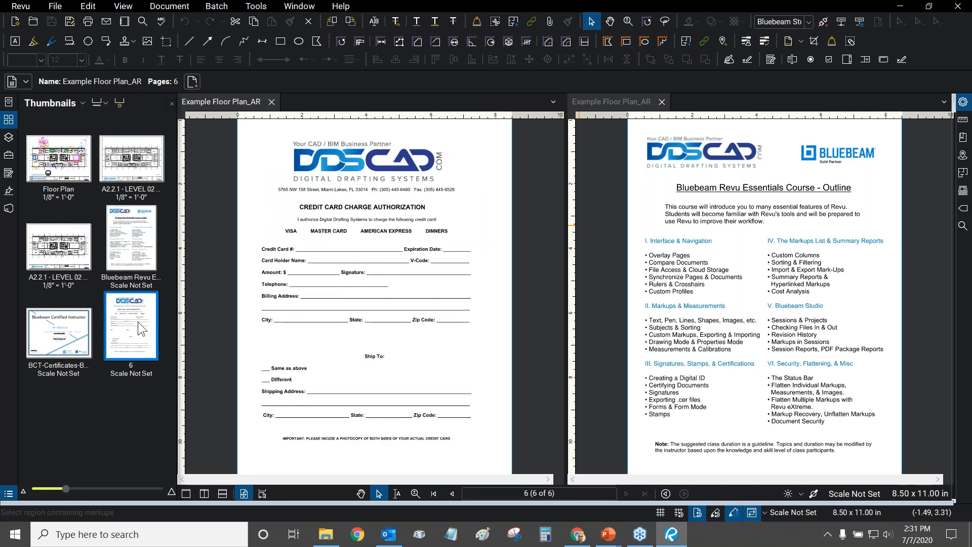
click(73, 341)
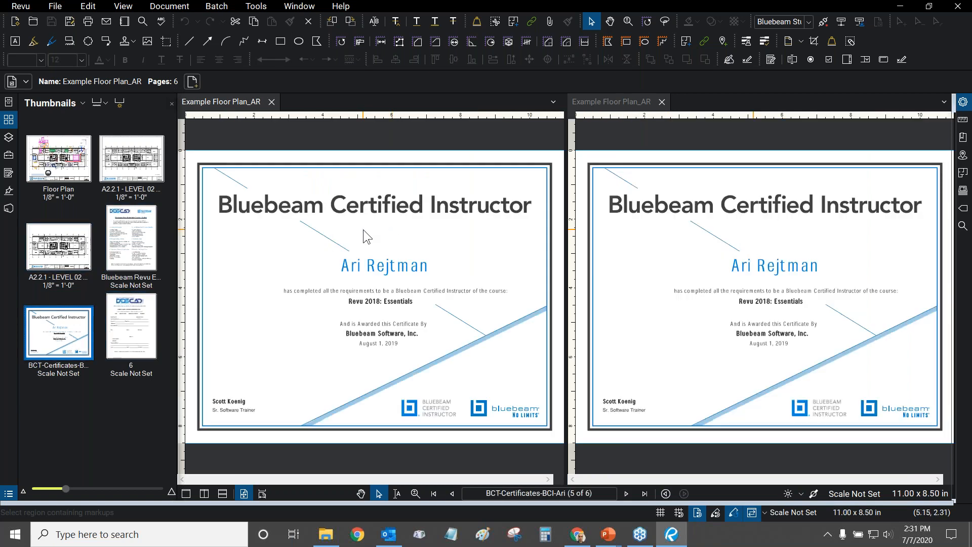
- Set the split panes' synchronization to Page and show the A2.2.1 Level 02 Floor Plan beside its Rev1 page
click(137, 166)
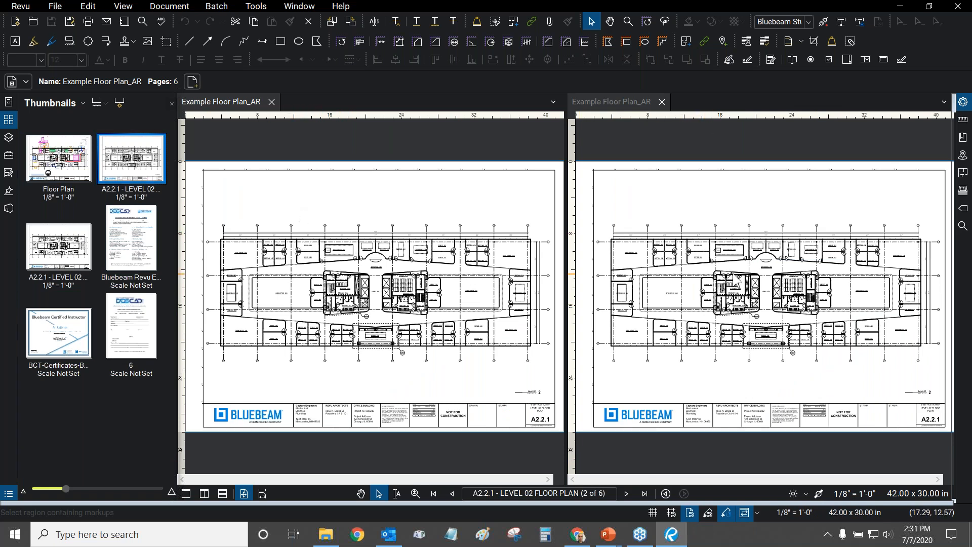
click(757, 511)
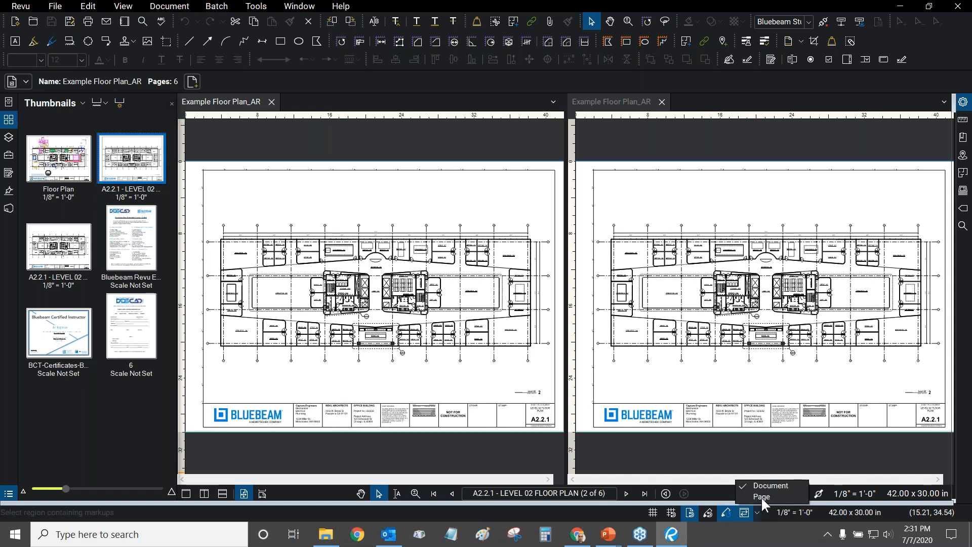
click(764, 496)
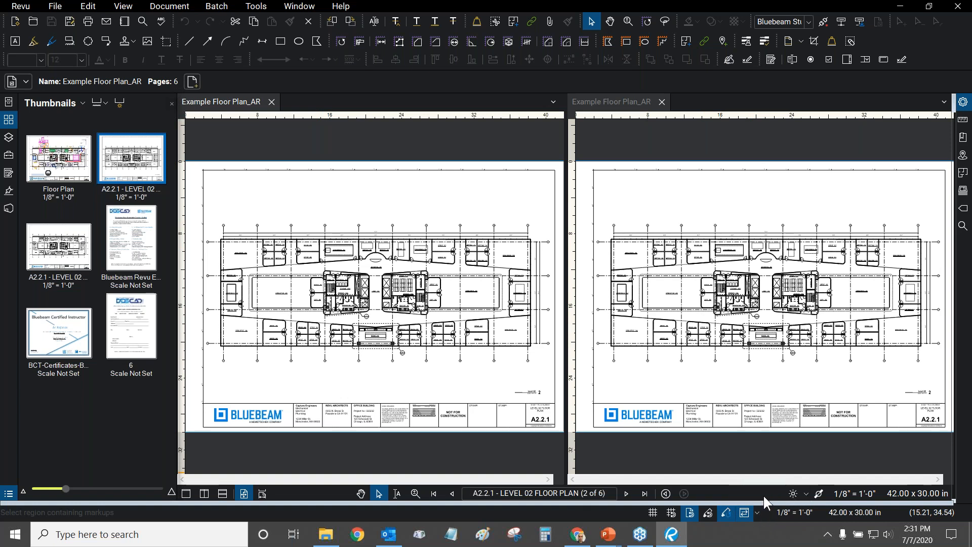
click(648, 202)
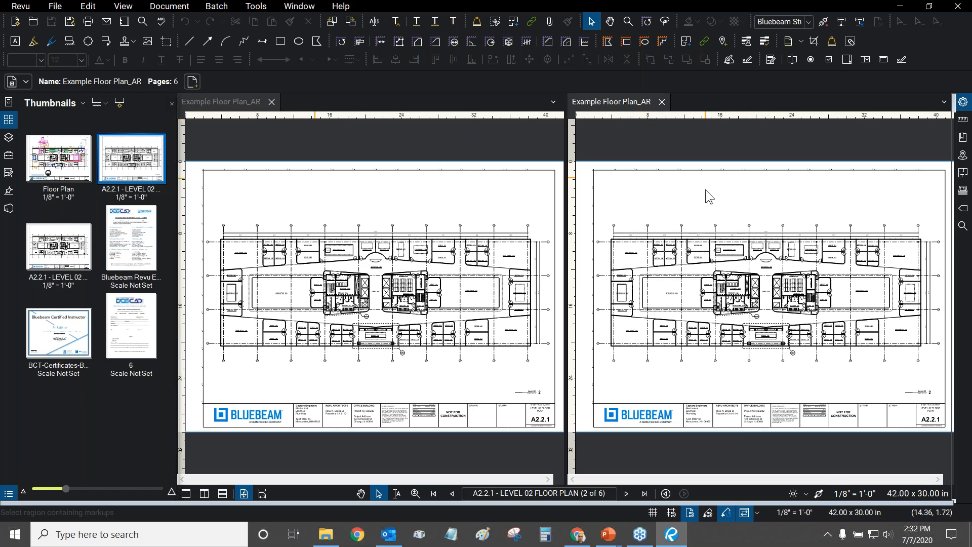
click(65, 258)
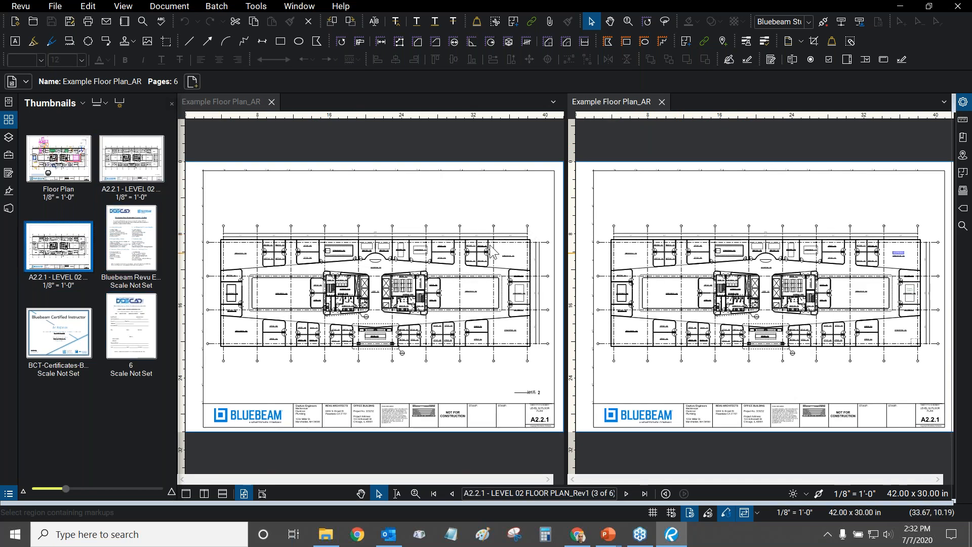
- Compare the Open Office 218 area of the Level 02 floor plan and its Rev1 page up close
scroll(918, 234, up, 1)
scroll(919, 235, up, 4)
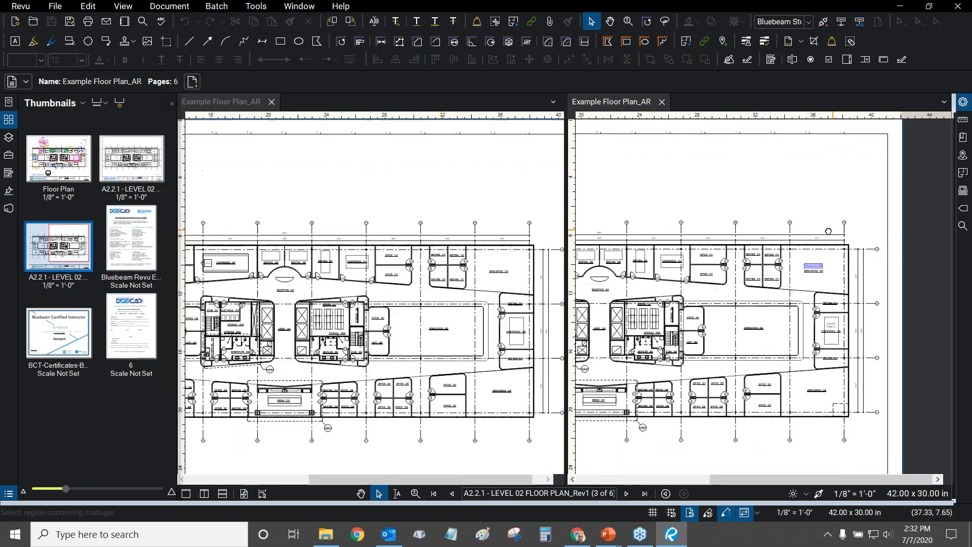
scroll(825, 235, up, 1)
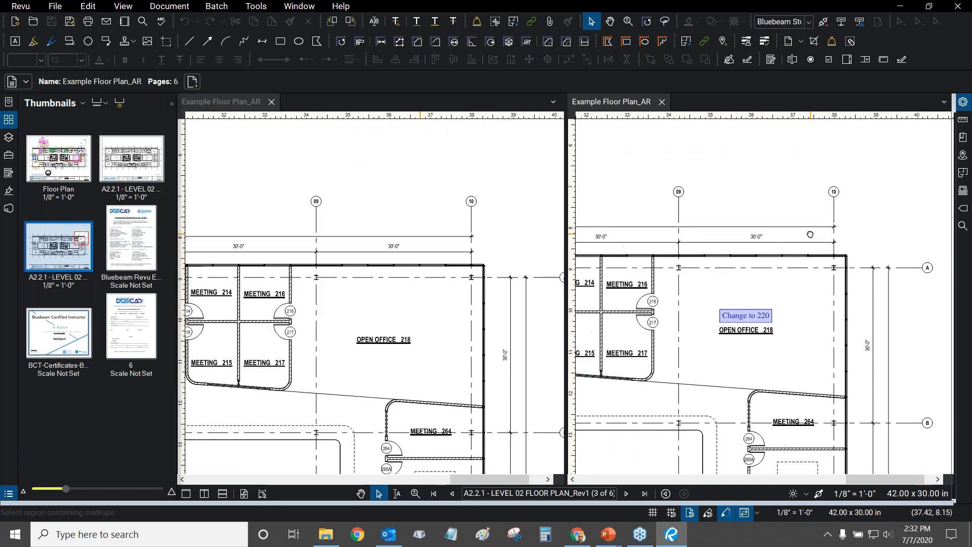
- Show the marked-up Floor Plan page in the first pane and compare its upper markups and corner detail with the Rev1 page
click(225, 104)
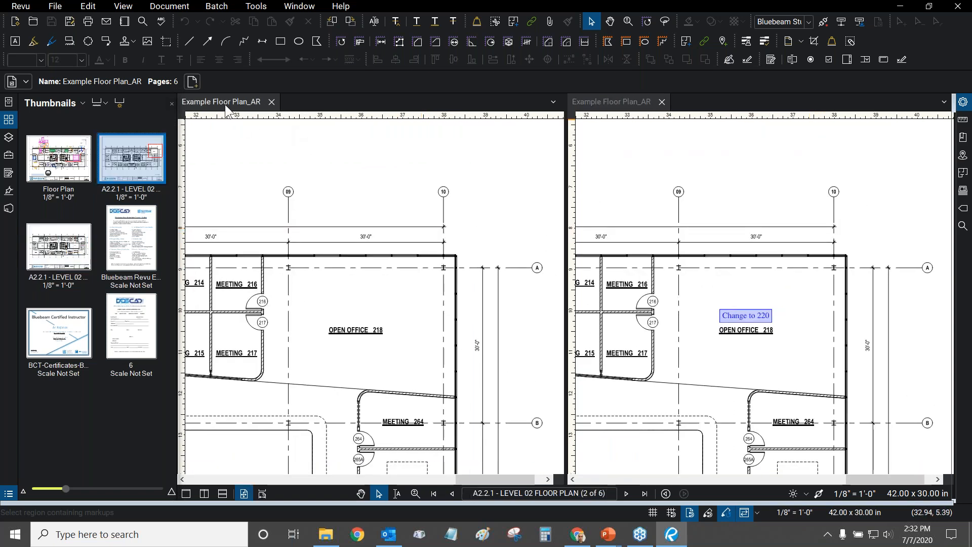
click(71, 161)
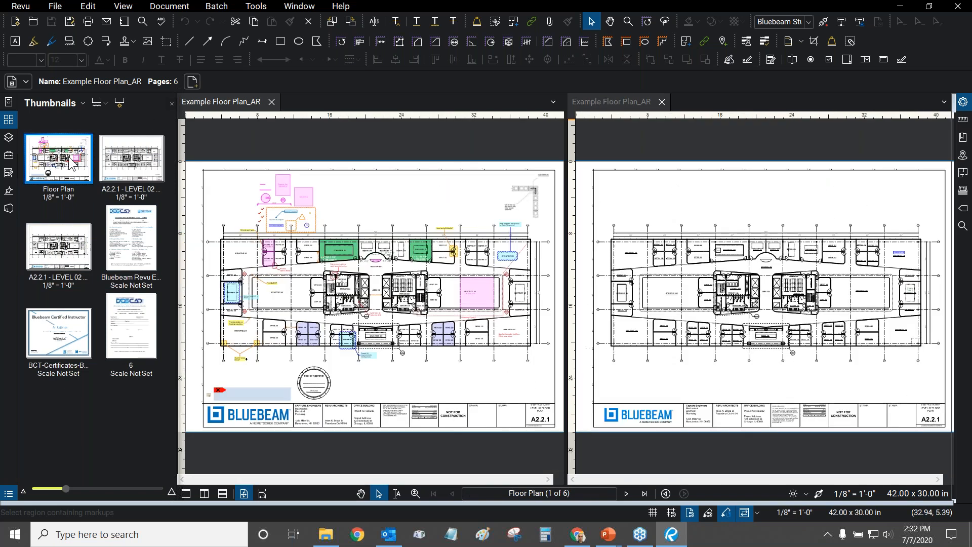
scroll(326, 191, up, 4)
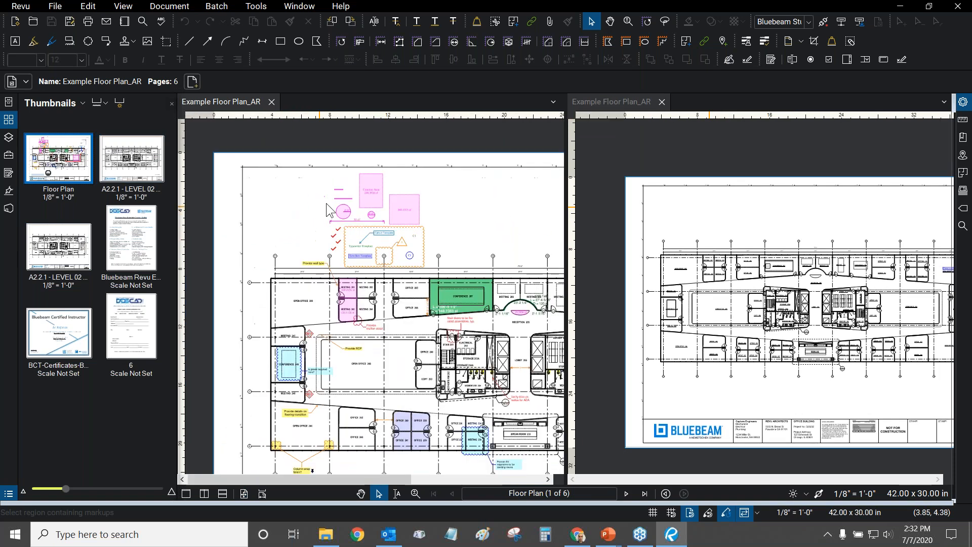
mouse_move(441, 255)
mouse_down()
mouse_move(454, 251)
mouse_move(441, 243)
mouse_up()
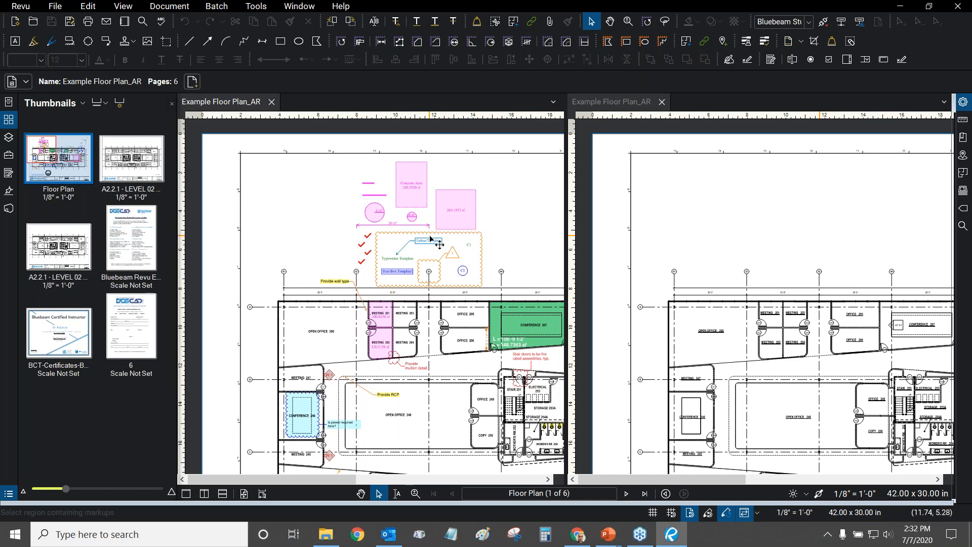
scroll(407, 245, up, 2)
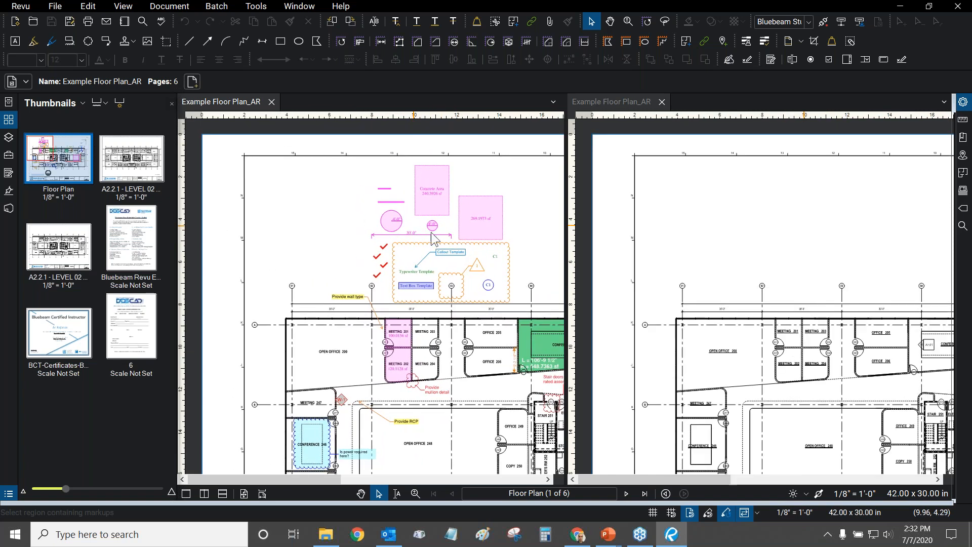
drag(523, 261, 288, 208)
drag(486, 235, 410, 261)
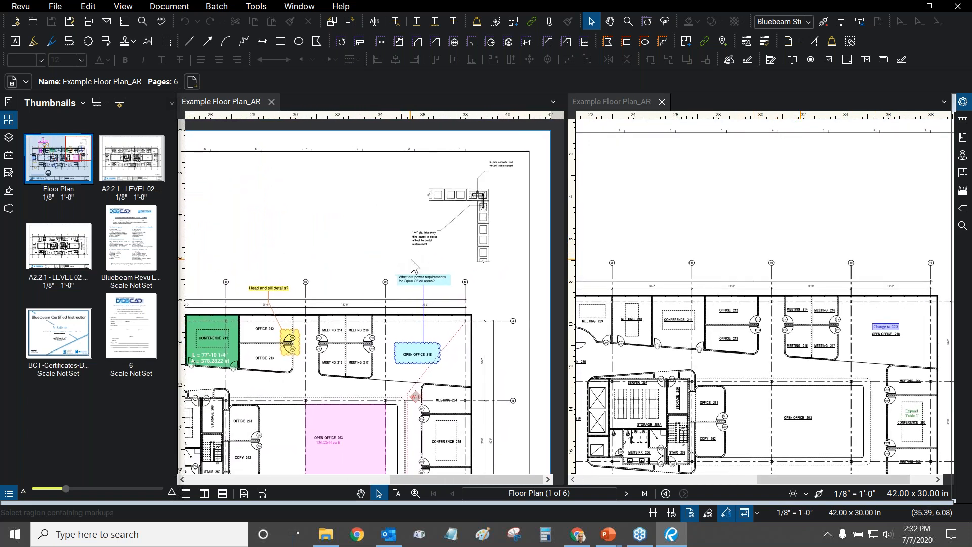
scroll(461, 236, up, 1)
drag(461, 236, 441, 260)
scroll(453, 254, up, 1)
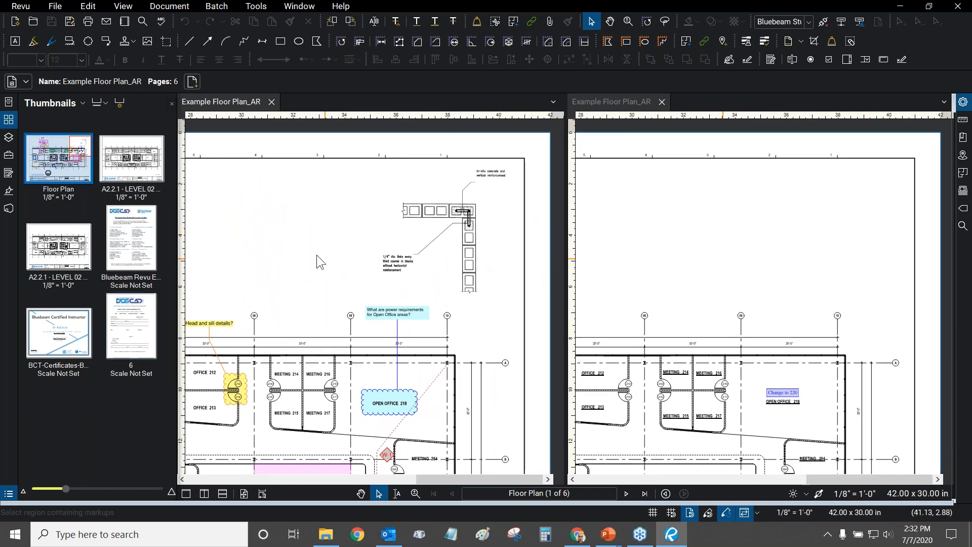
scroll(407, 285, up, 2)
drag(377, 238, 346, 302)
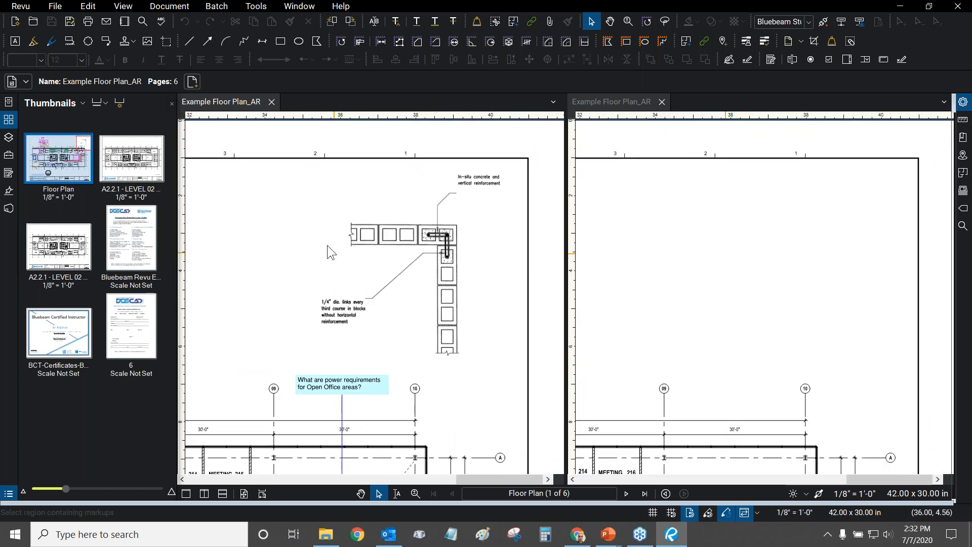
key(ctrl+0)
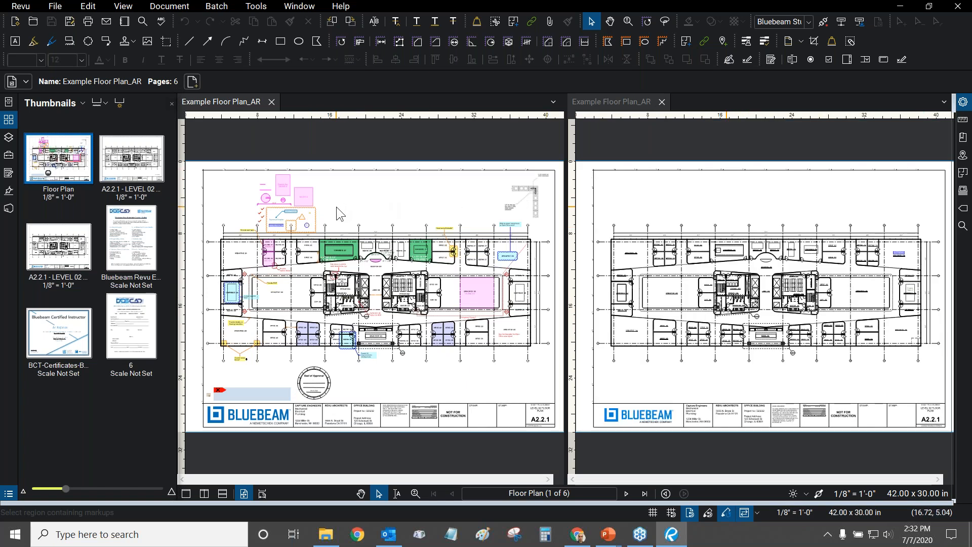
- Compare the Open Office 222 area in both panes up close and return to the full-page view
scroll(412, 321, up, 5)
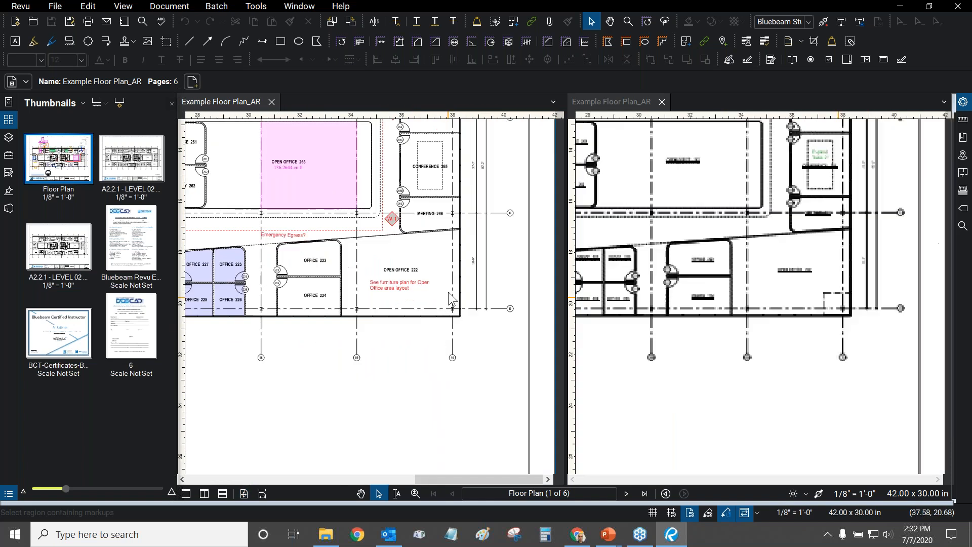
scroll(447, 293, up, 4)
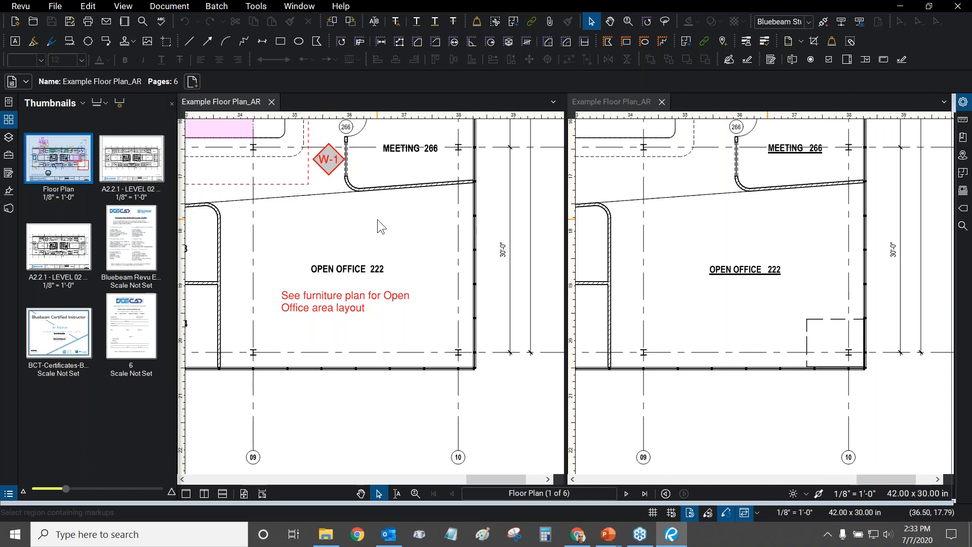
key(ctrl+0)
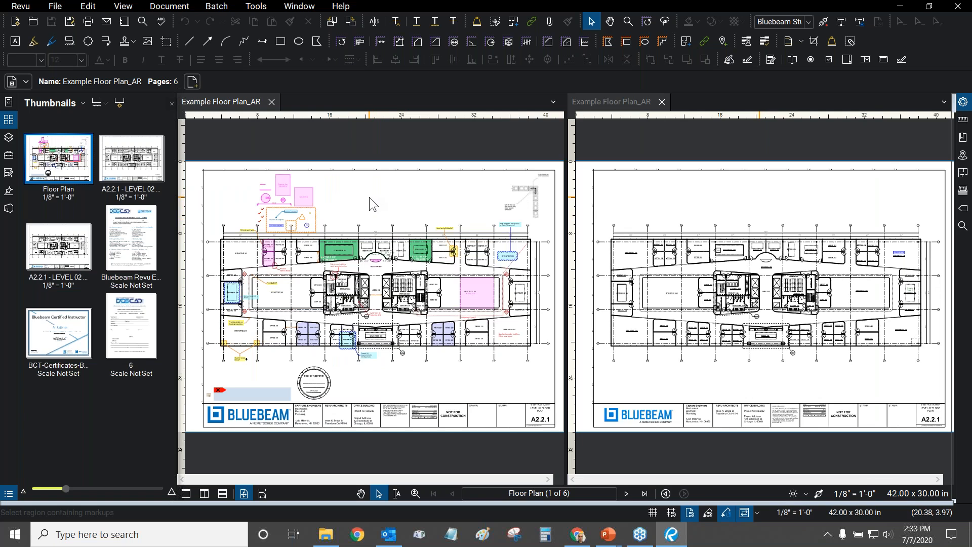
- Close the second split pane and start a document comparison with Example Floor Plan_AR as Document A
click(661, 102)
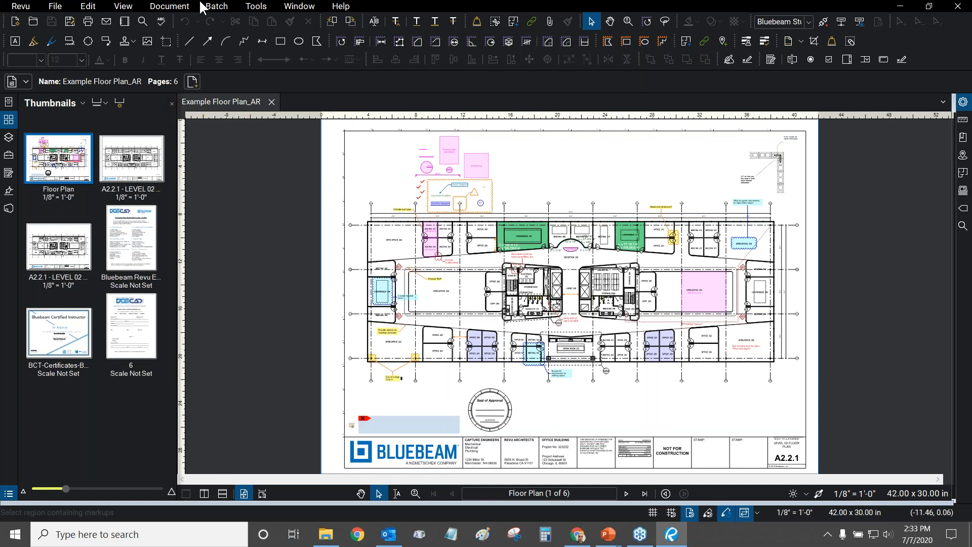
click(184, 9)
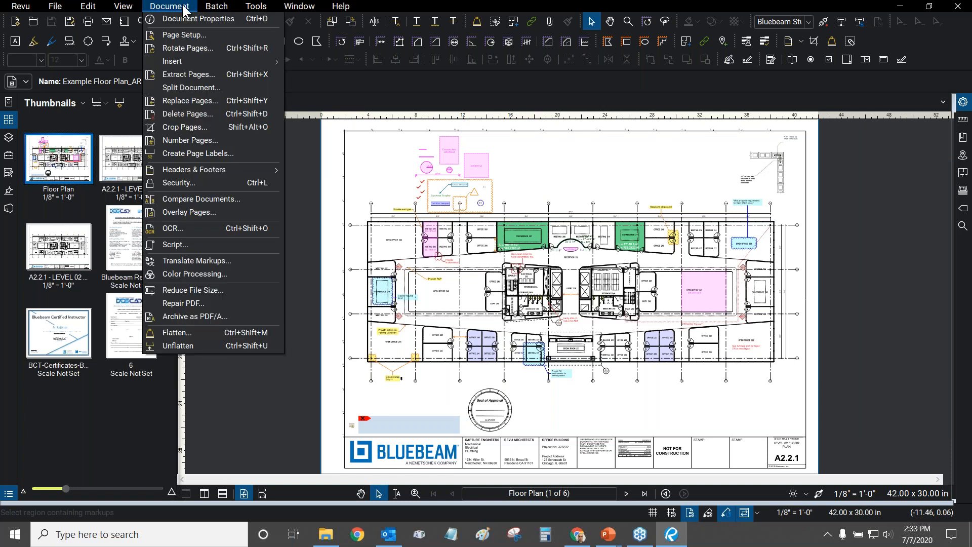
click(180, 201)
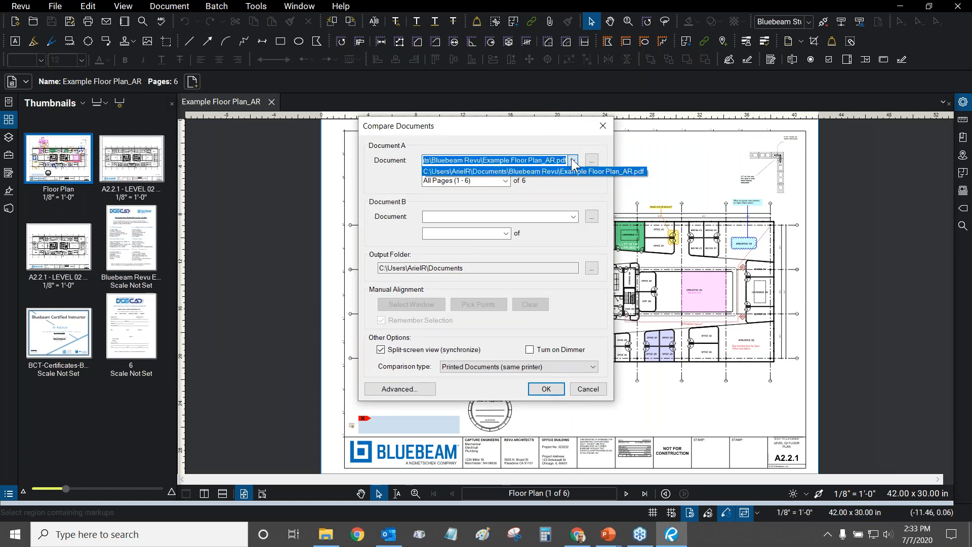
click(572, 160)
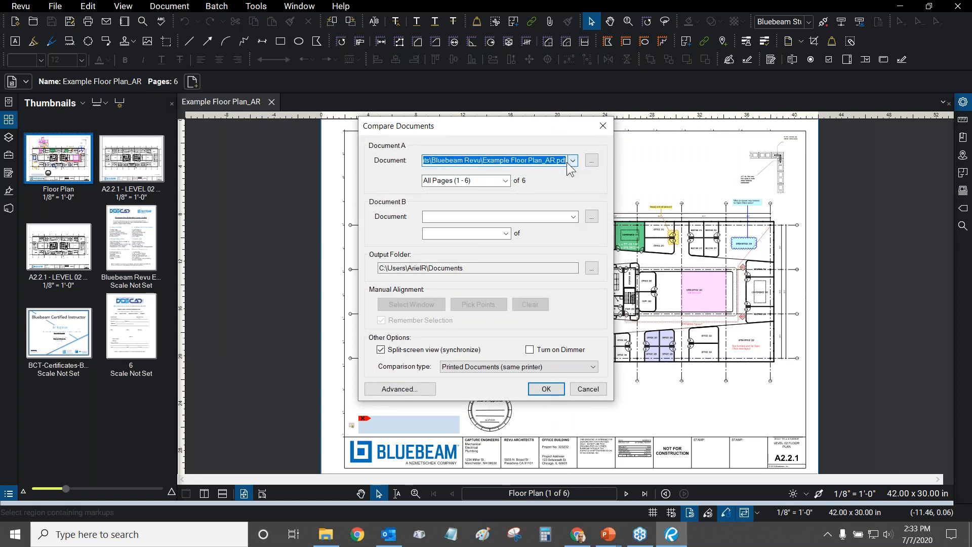
- Limit Document A in the comparison to page 2 with a custom page range
click(507, 181)
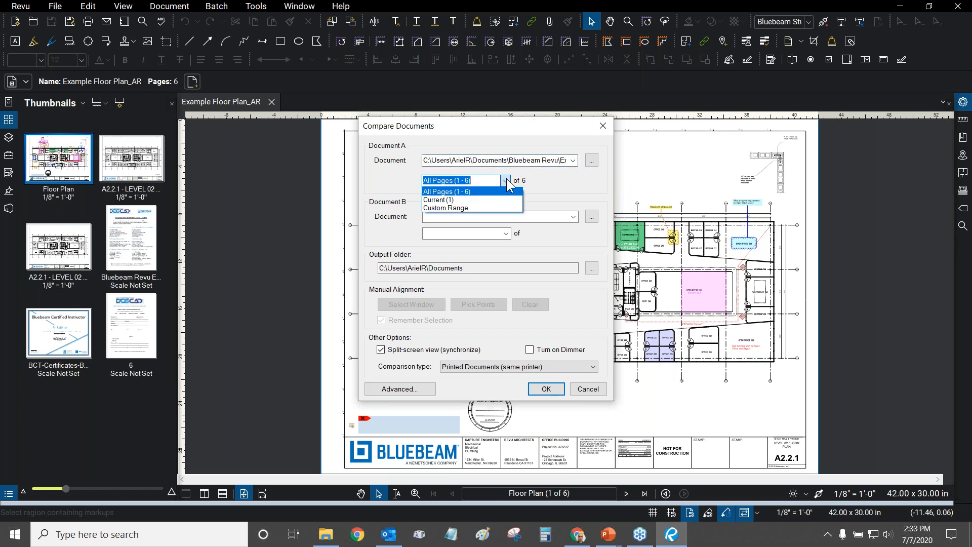
click(470, 206)
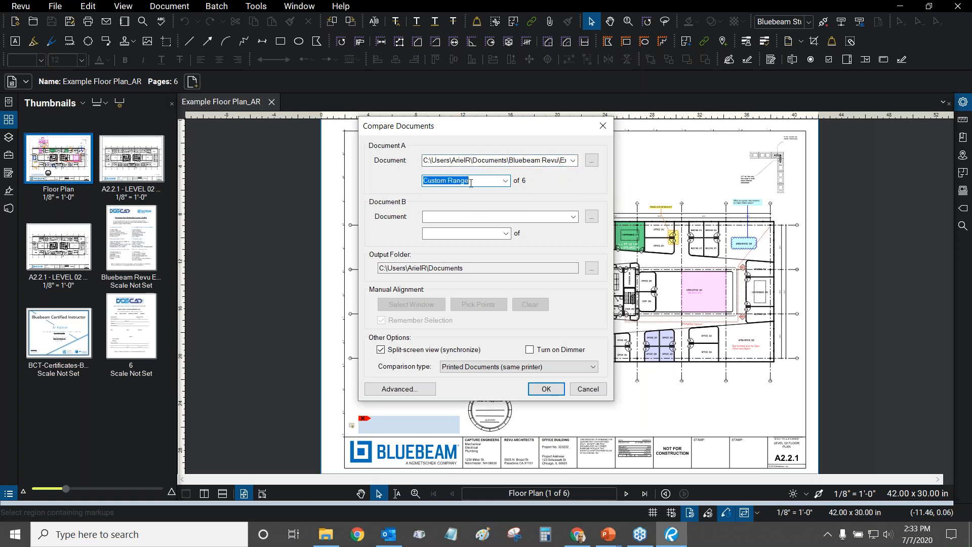
click(487, 183)
drag(488, 181, 426, 181)
key(Home)
text(2)
drag(476, 181, 427, 180)
key(BackSpace)
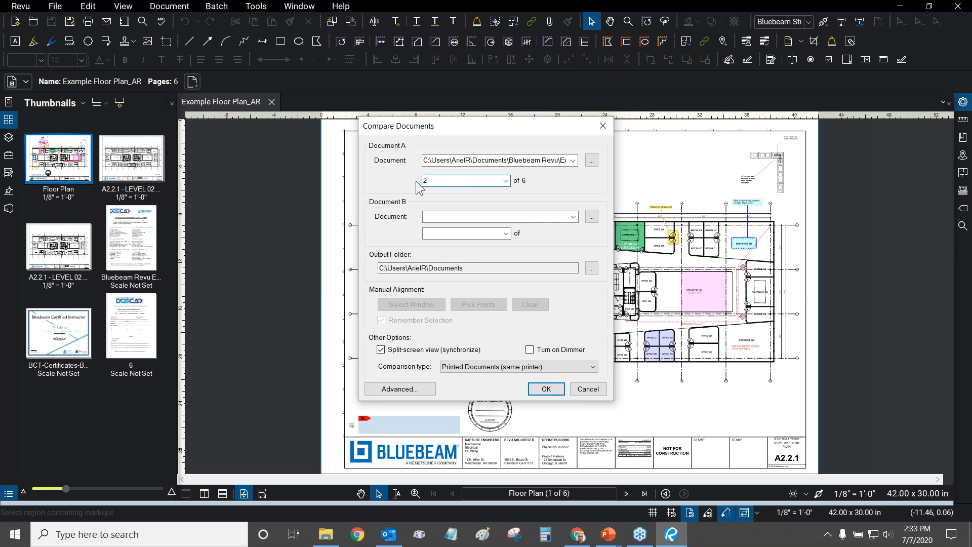
- Load Example Floor Plan_AR from the Bluebeam Revu documents folder as Document B of the comparison
click(590, 218)
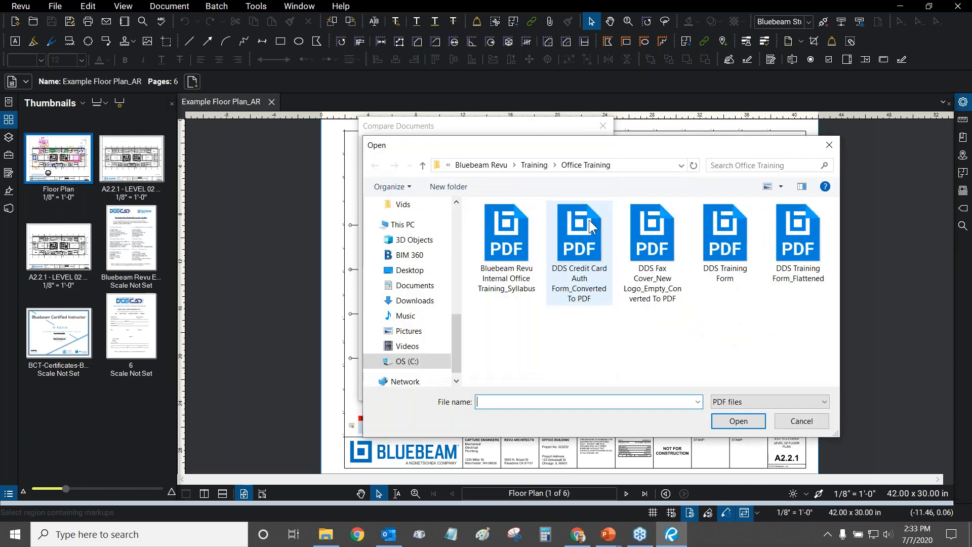
click(484, 165)
scroll(625, 268, down, 3)
click(581, 298)
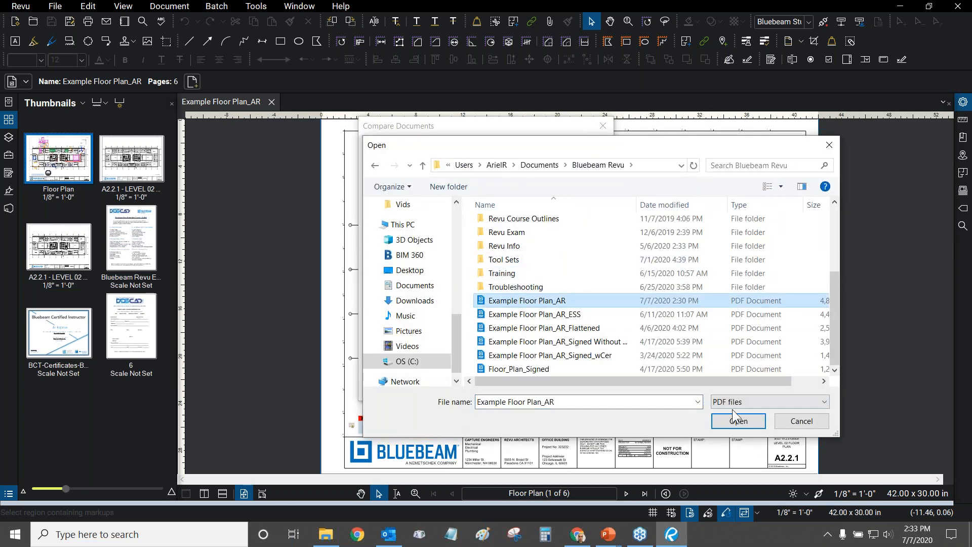
click(745, 417)
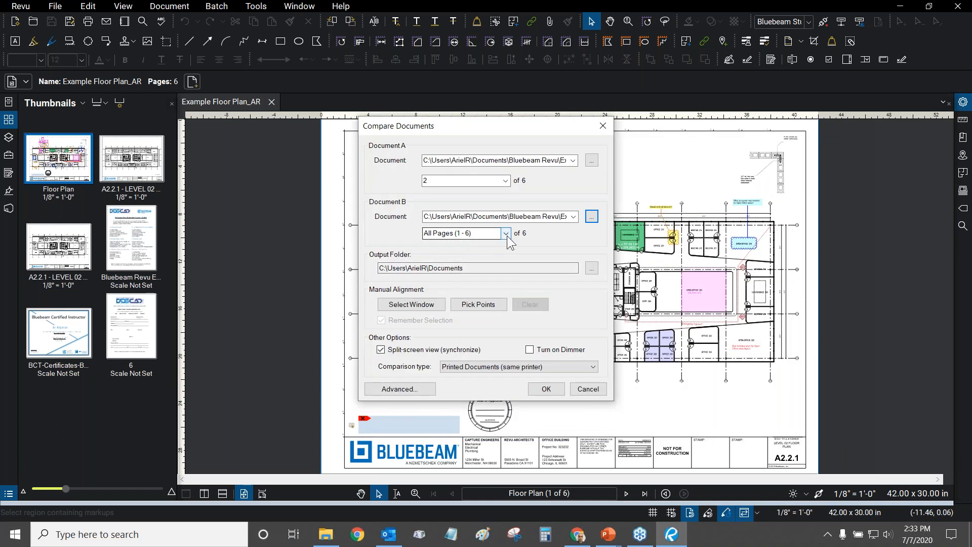
- Limit Document B in the comparison to page 3 with a custom page range
click(506, 234)
click(471, 262)
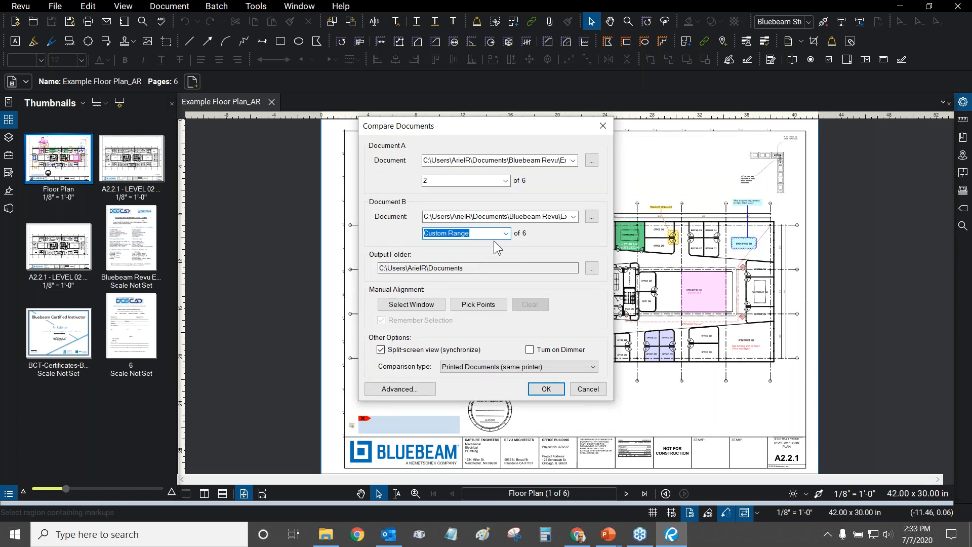
text(3)
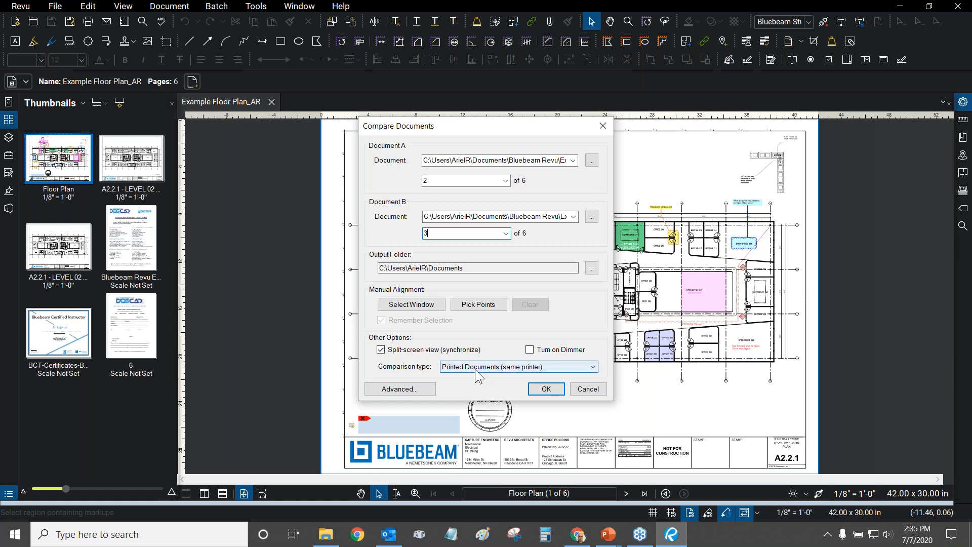
- Review the available comparison types and open the advanced comparison options for Printed Documents (same printer)
click(563, 368)
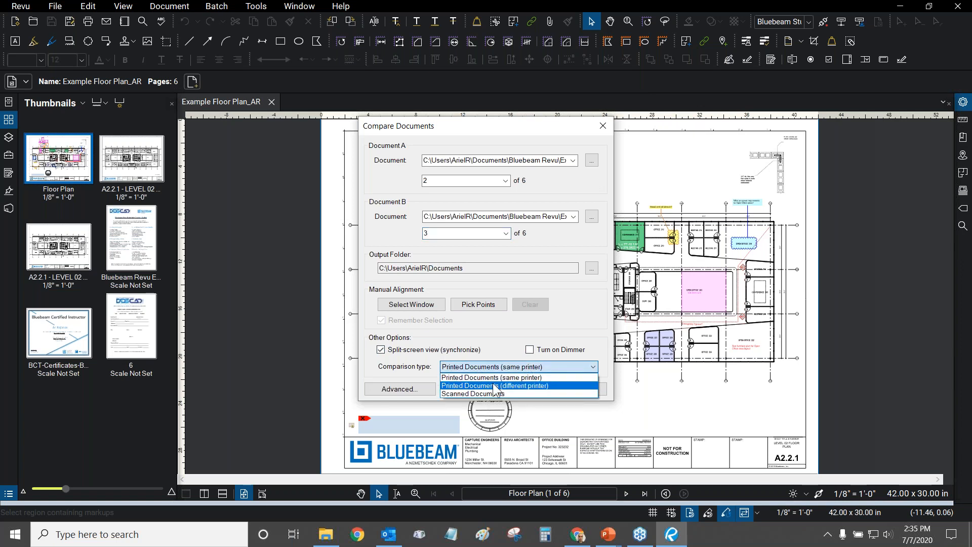
click(497, 342)
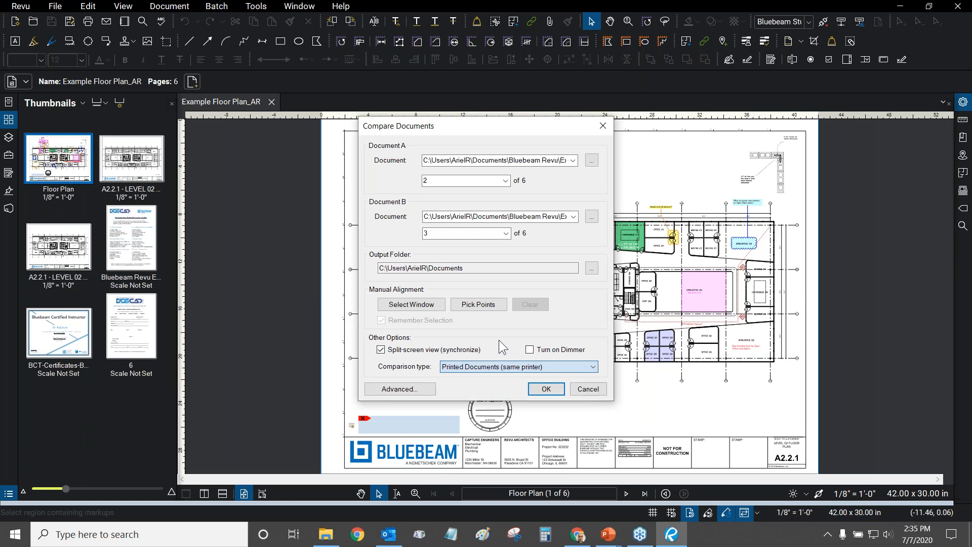
click(412, 388)
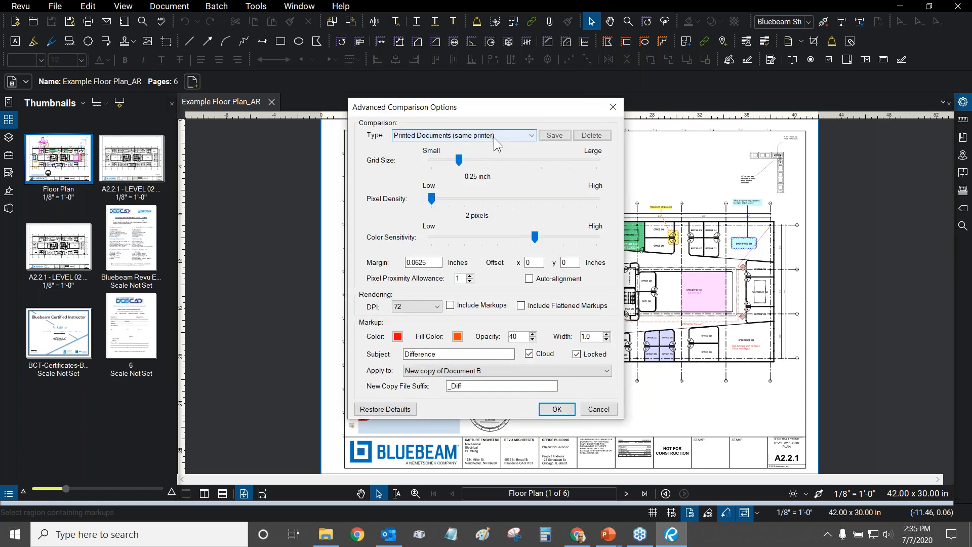
click(514, 139)
click(515, 142)
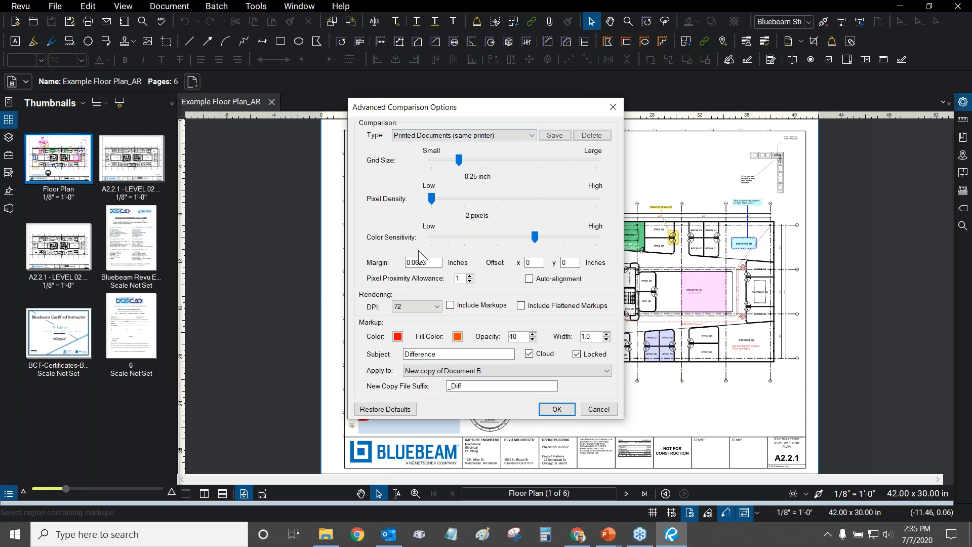
- Raise the color sensitivity slightly, set the rendering DPI to 144, and include markups and flattened markups in the comparison
drag(536, 237, 544, 238)
click(425, 305)
click(430, 342)
click(451, 307)
click(443, 356)
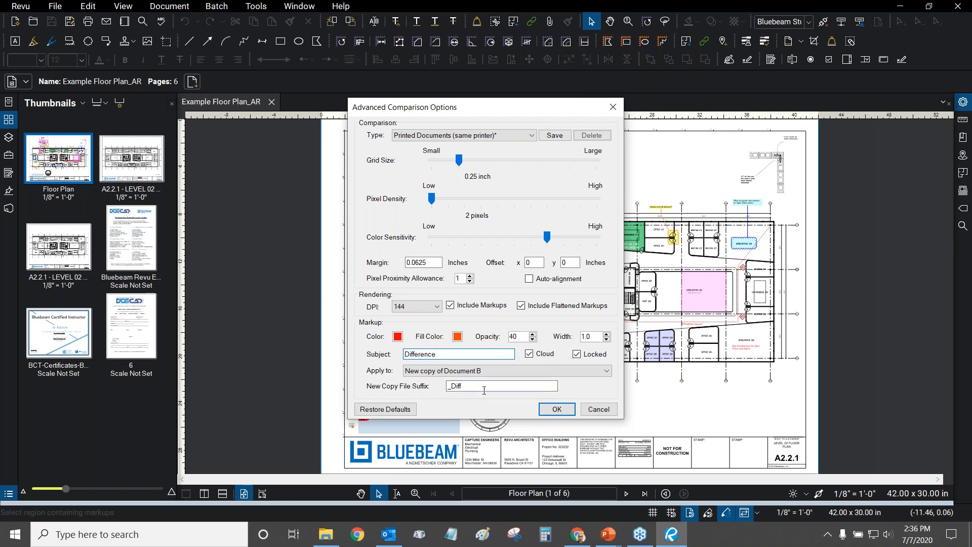
- Review which documents the difference markups can be applied to and the file suffix for the new copy
click(483, 372)
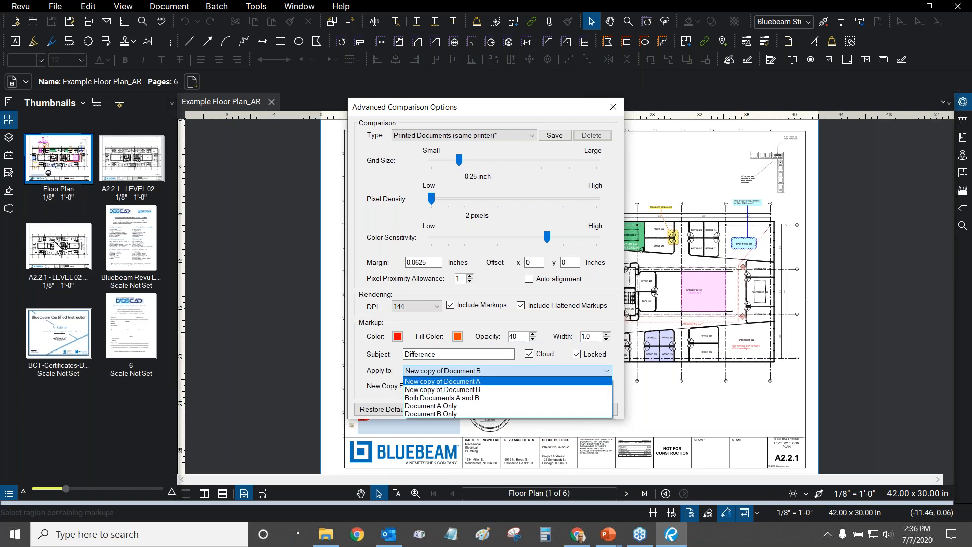
click(382, 384)
click(452, 386)
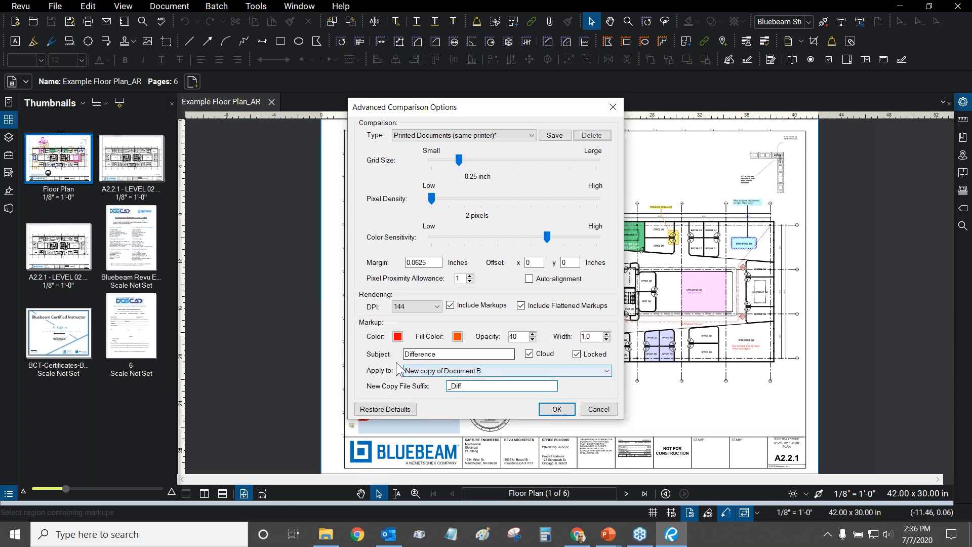
- Save the advanced settings as a new custom comparison type named "AR Compare - Markups" and accept them
click(532, 137)
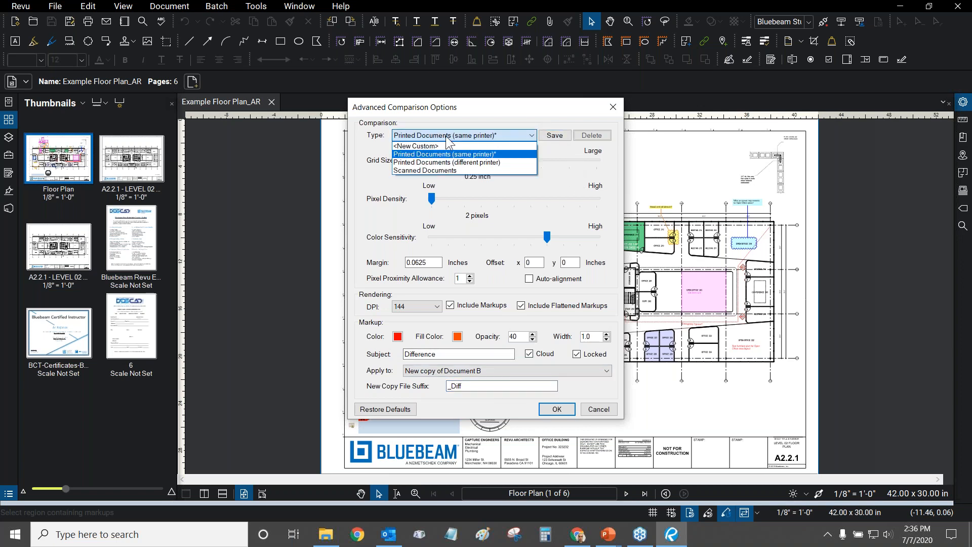
click(430, 147)
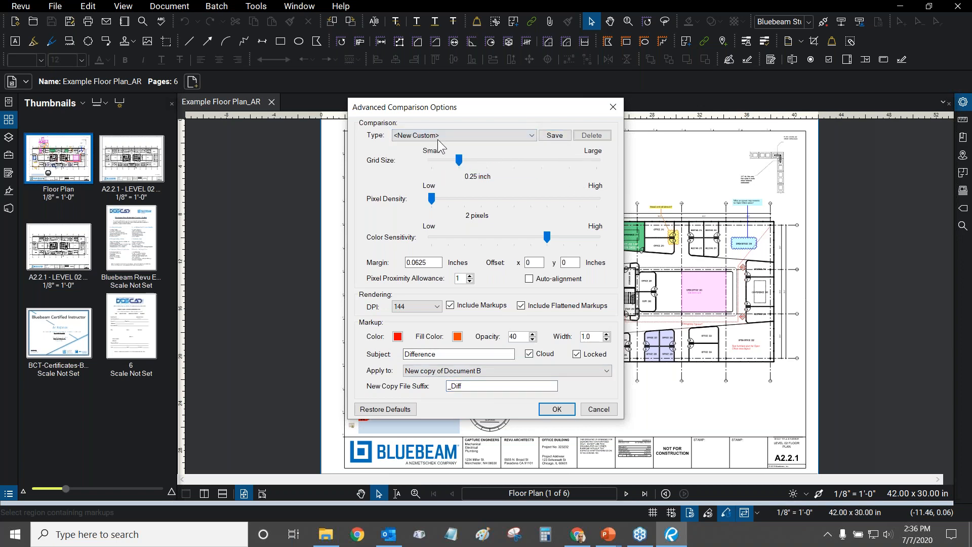
click(557, 138)
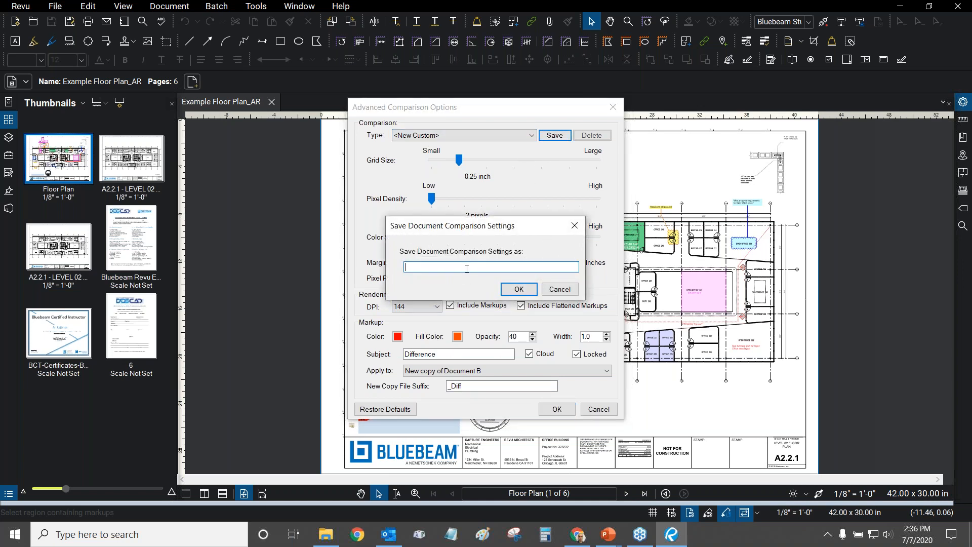
text(AR Compare - Markups)
click(517, 290)
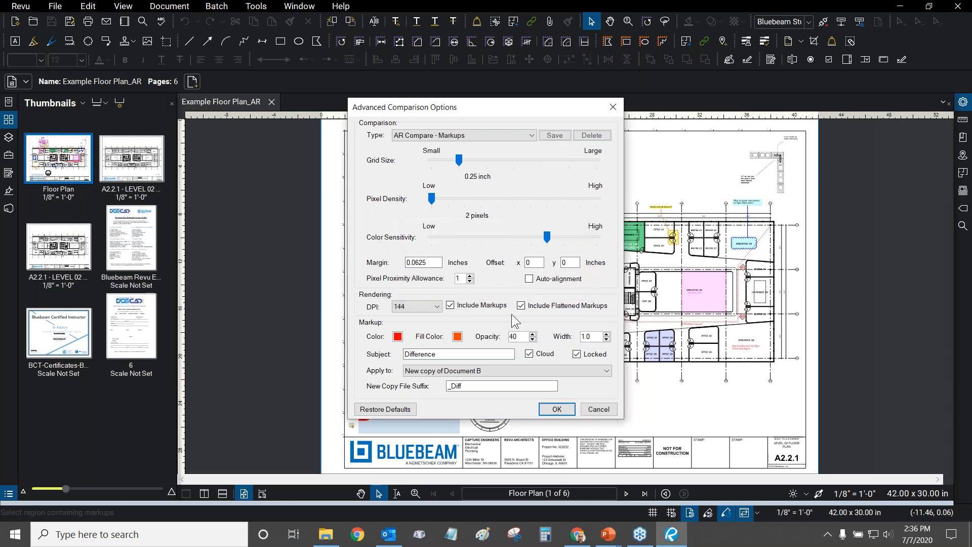
click(557, 409)
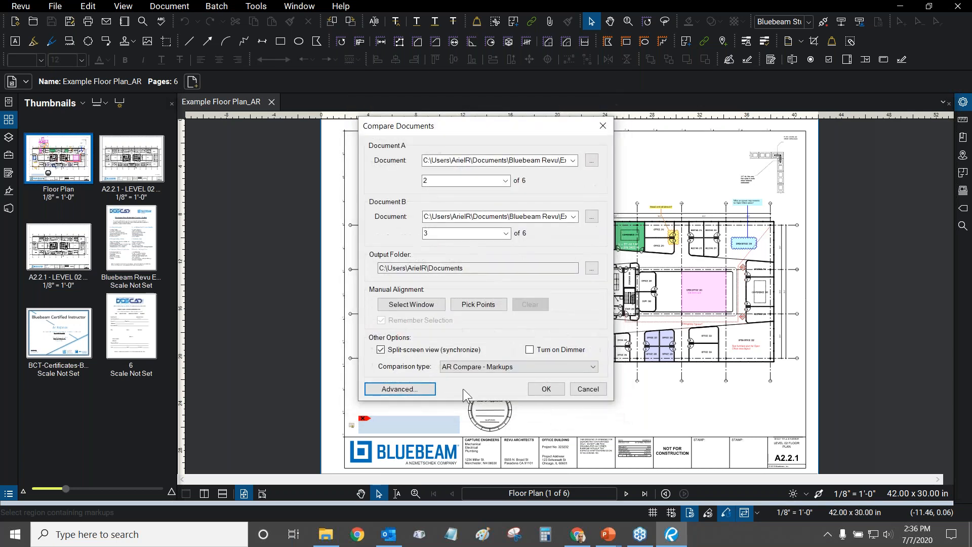
- Run the document comparison and show page 2 of Example Floor Plan_AR beside the difference copy
click(546, 390)
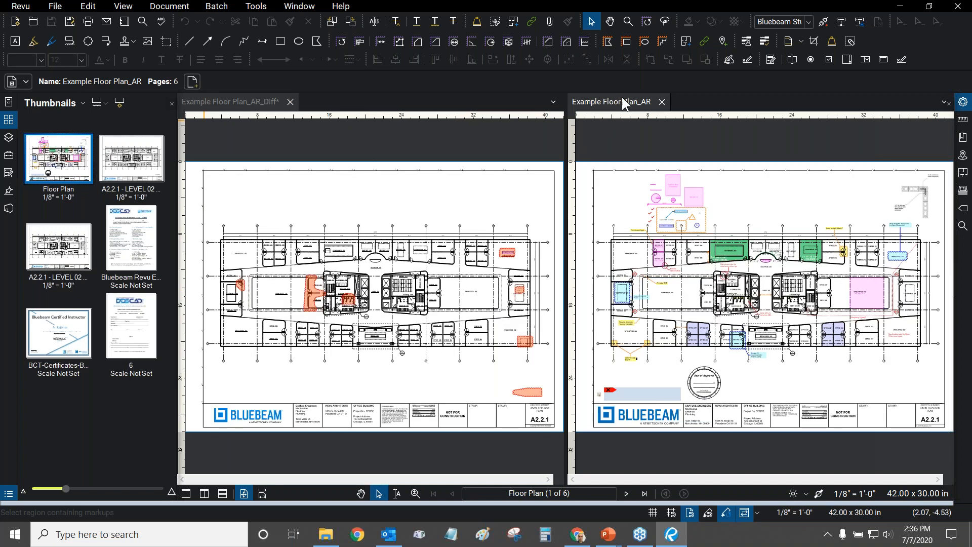
click(135, 167)
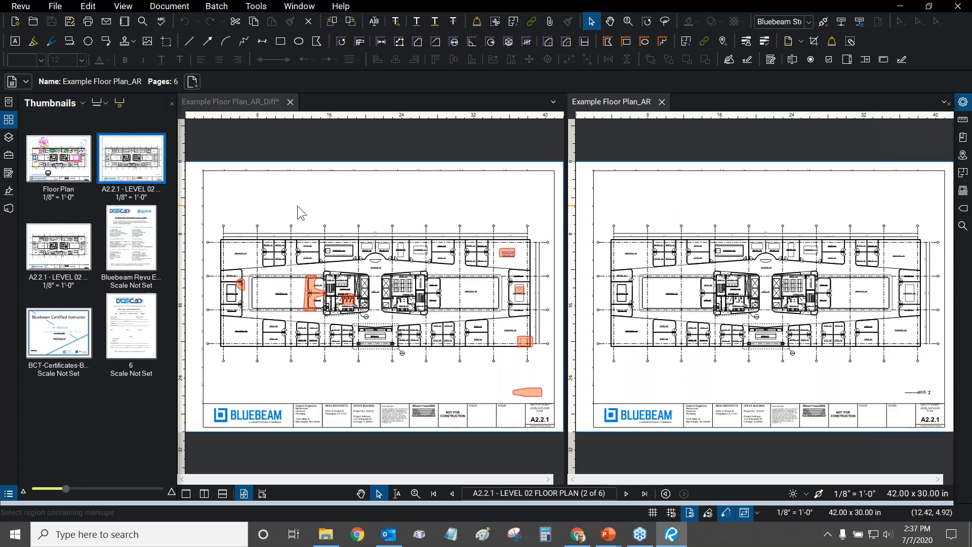
- Examine the clouded difference at door 246A between Meeting 247 and Conference 246 in both panes
click(236, 195)
drag(242, 206, 352, 185)
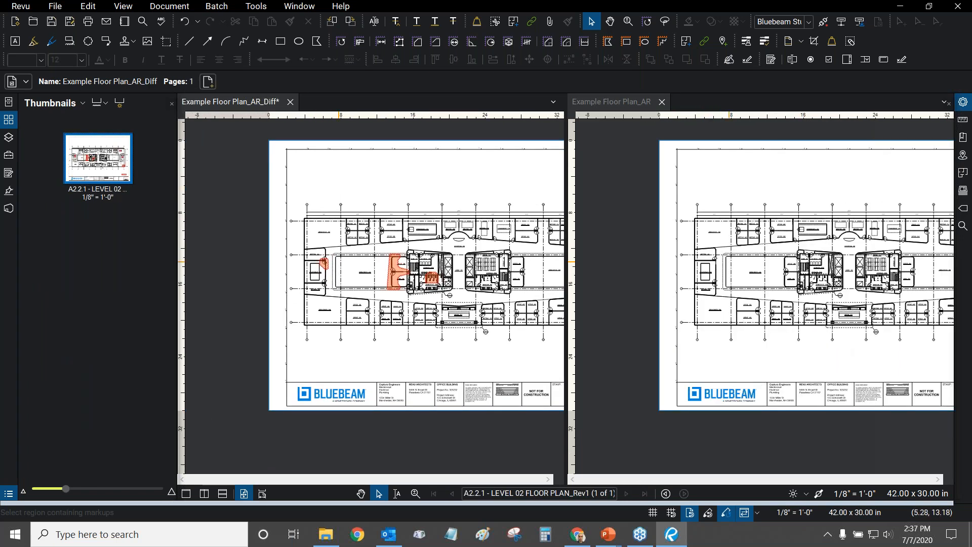
scroll(346, 268, up, 8)
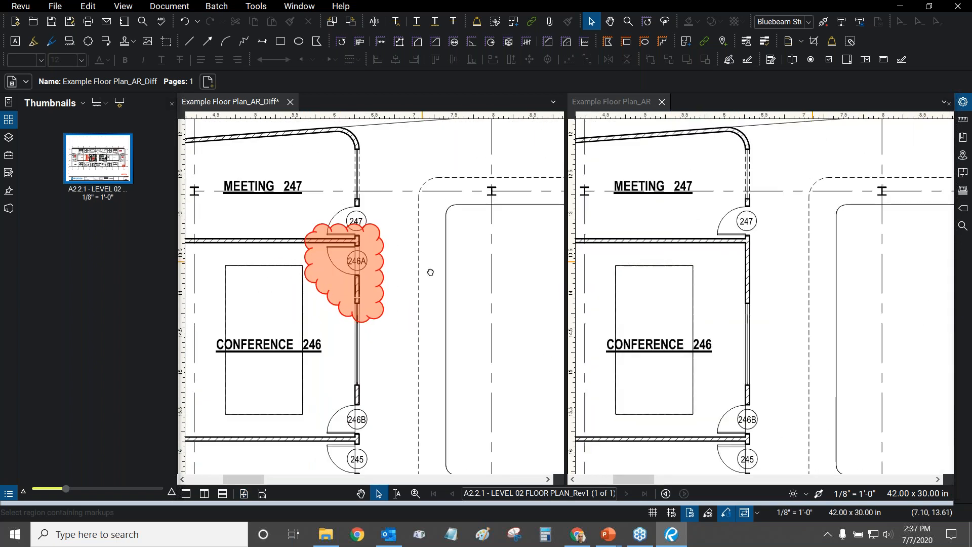
scroll(423, 274, up, 3)
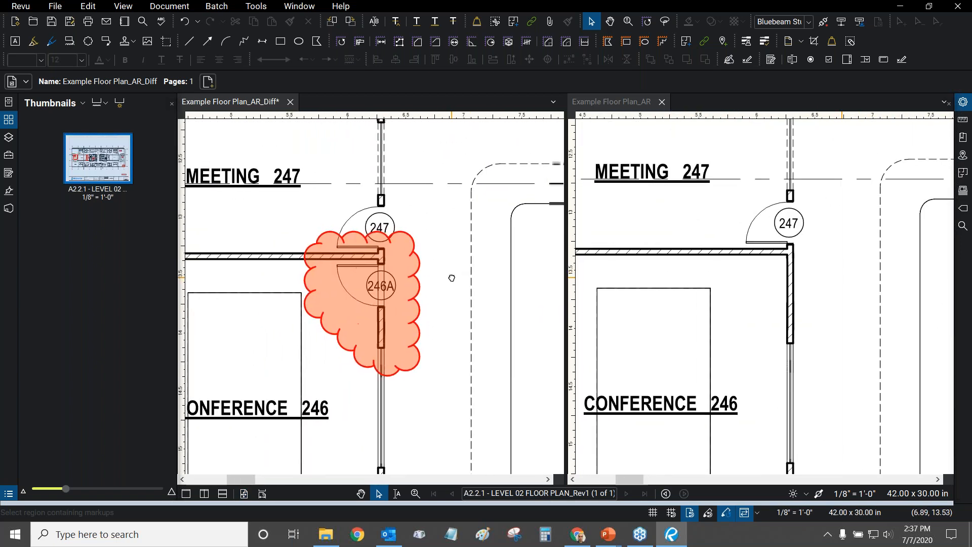
scroll(451, 276, down, 3)
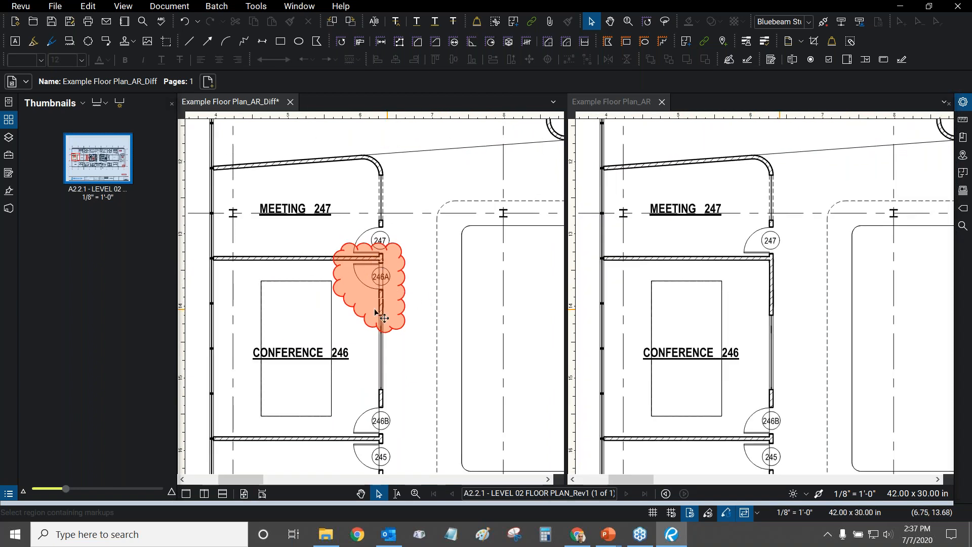
scroll(381, 286, up, 2)
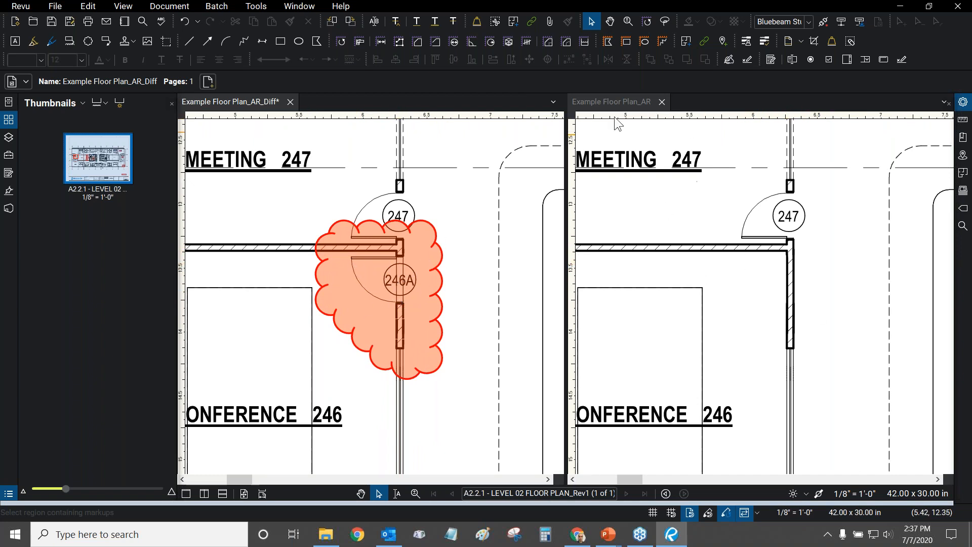
click(625, 102)
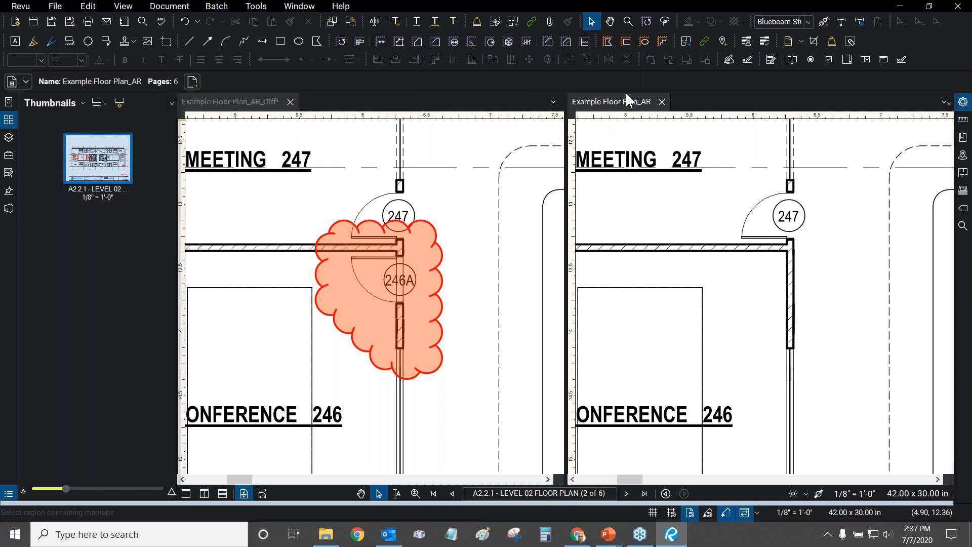
click(258, 101)
- Examine the clouded difference around Office 249 and Copy 250 against the original plan
scroll(353, 242, down, 5)
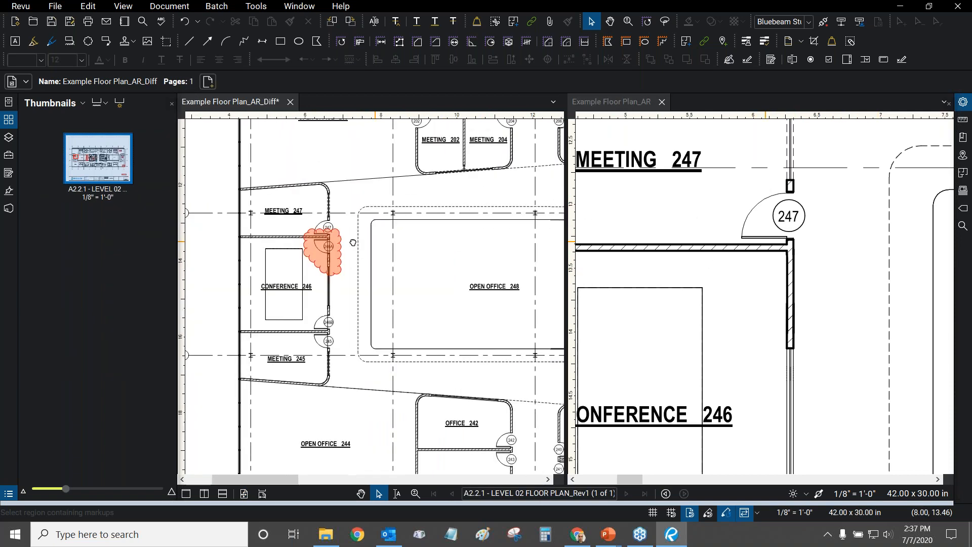
drag(352, 243, 271, 245)
drag(496, 248, 363, 248)
scroll(479, 267, up, 1)
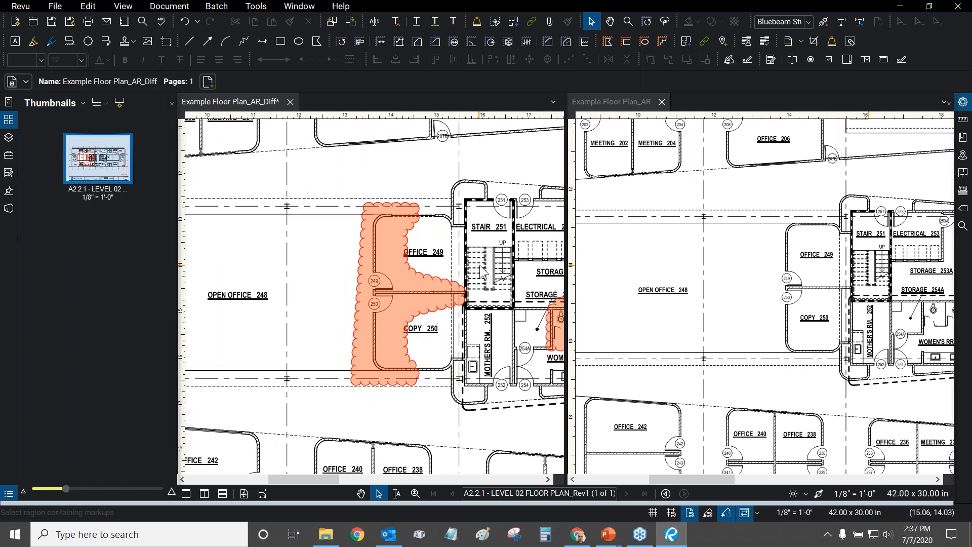
scroll(475, 278, up, 2)
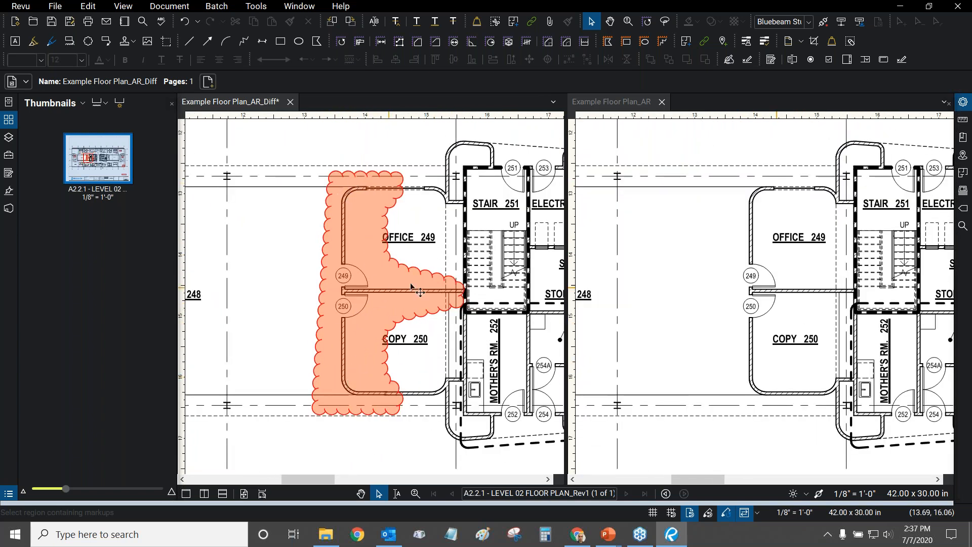
- Compare the clouded stalls in Women's RR 254 with the same area in the original plan
scroll(334, 263, right, 3)
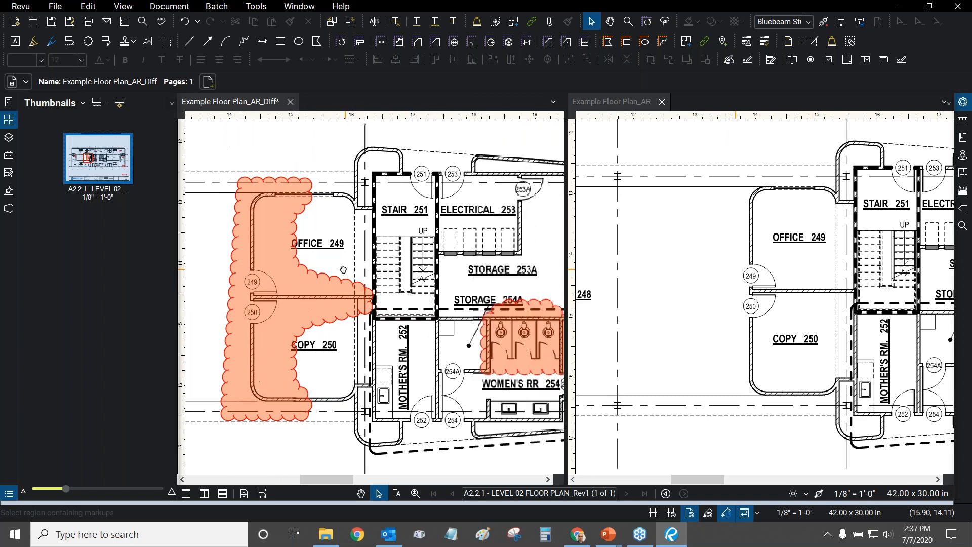
scroll(426, 280, up, 3)
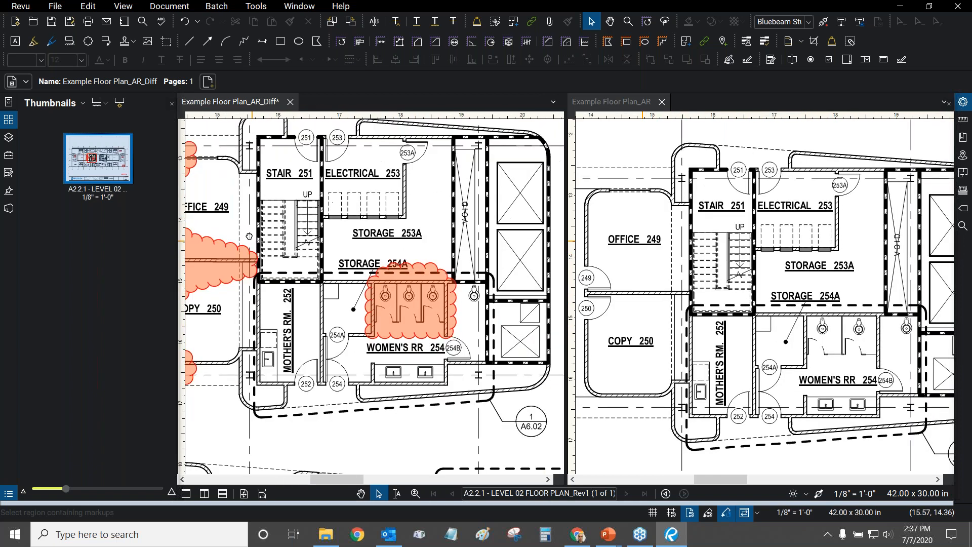
scroll(428, 269, right, 3)
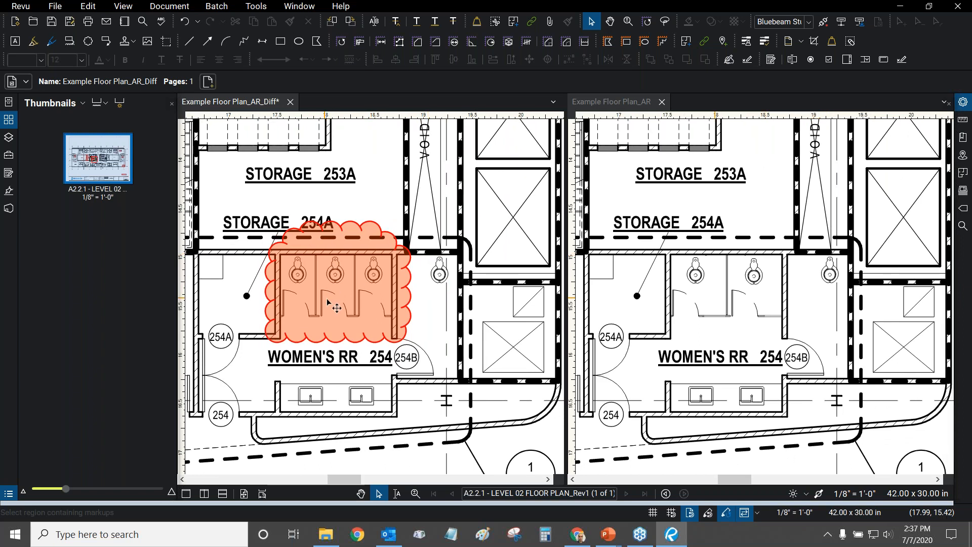
scroll(327, 304, down, 2)
scroll(326, 303, down, 2)
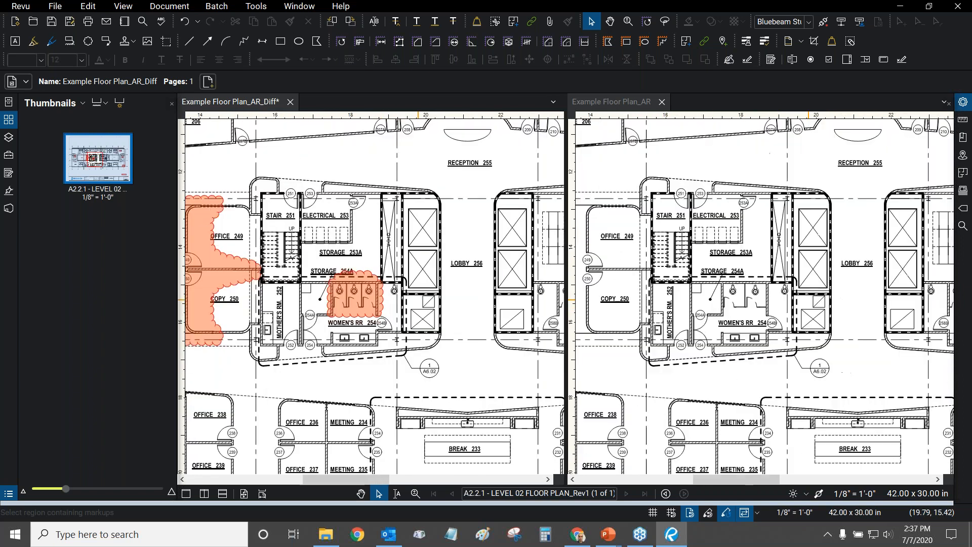
- Examine the clouded notes at Open Office 218 and Conference 265, and return both panes to the full-page view
scroll(383, 306, right, 3)
scroll(384, 307, down, 4)
scroll(456, 408, up, 2)
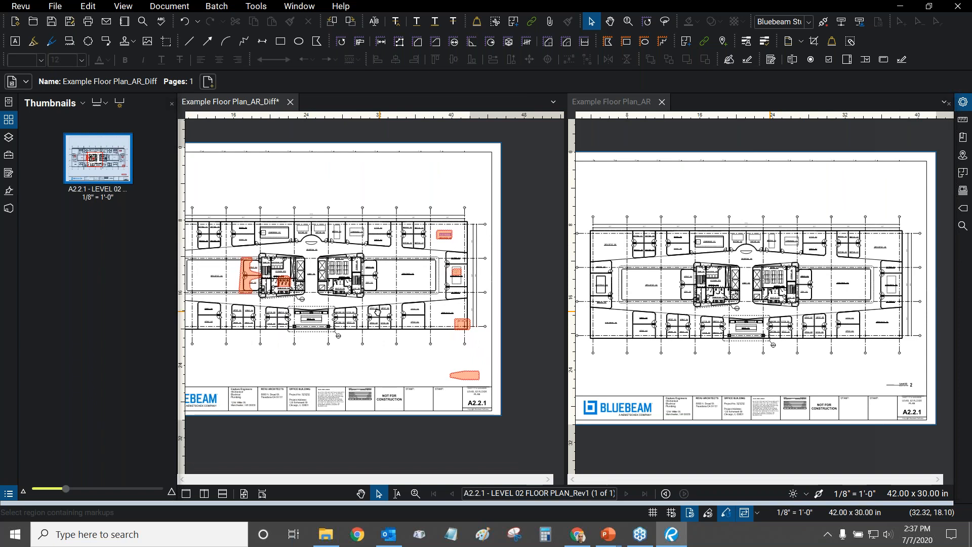
scroll(455, 407, up, 3)
scroll(435, 399, up, 2)
scroll(404, 273, up, 2)
scroll(388, 263, up, 4)
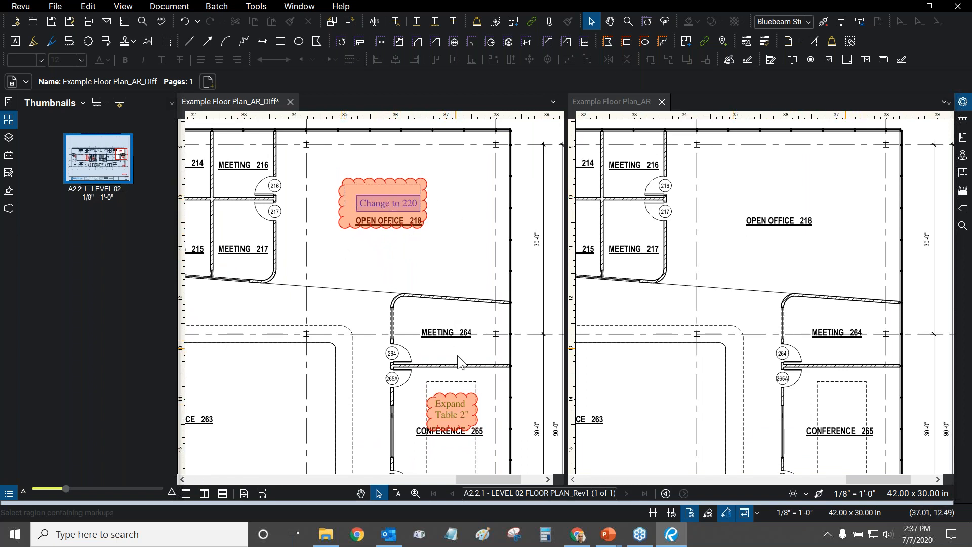
drag(361, 278, 413, 274)
key(ctrl+0)
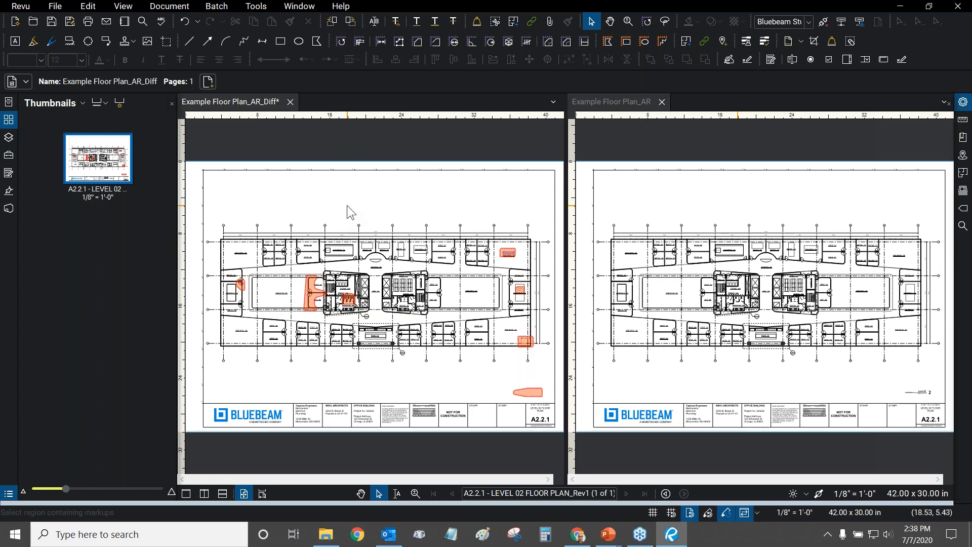
- Start an Overlay Pages comparison and remove the Example Floor Plan_AR_Diff.pdf layer from it
click(170, 6)
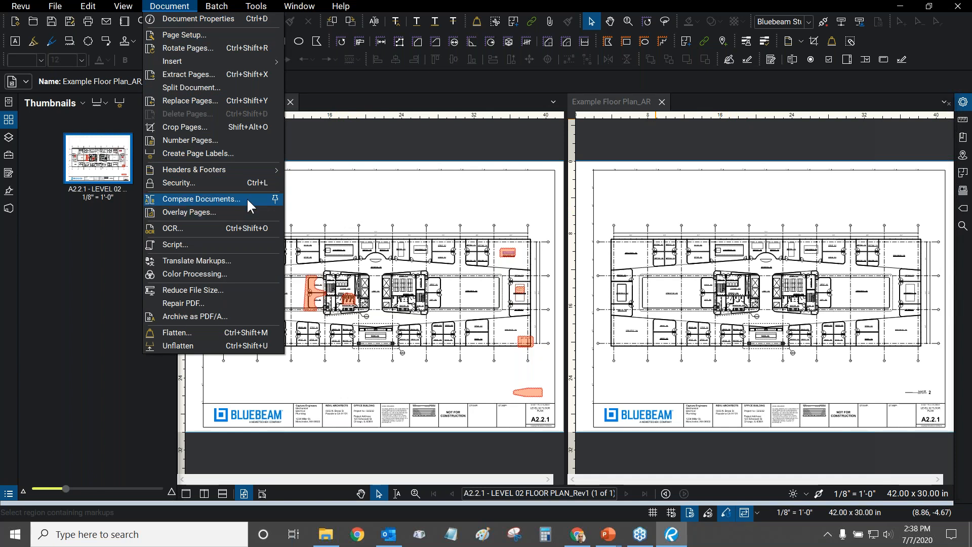
click(220, 213)
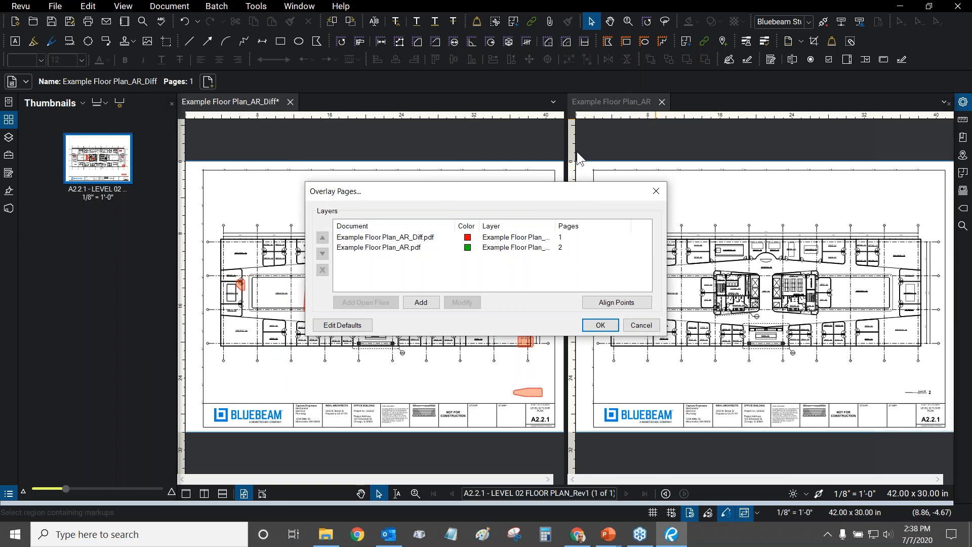
click(428, 239)
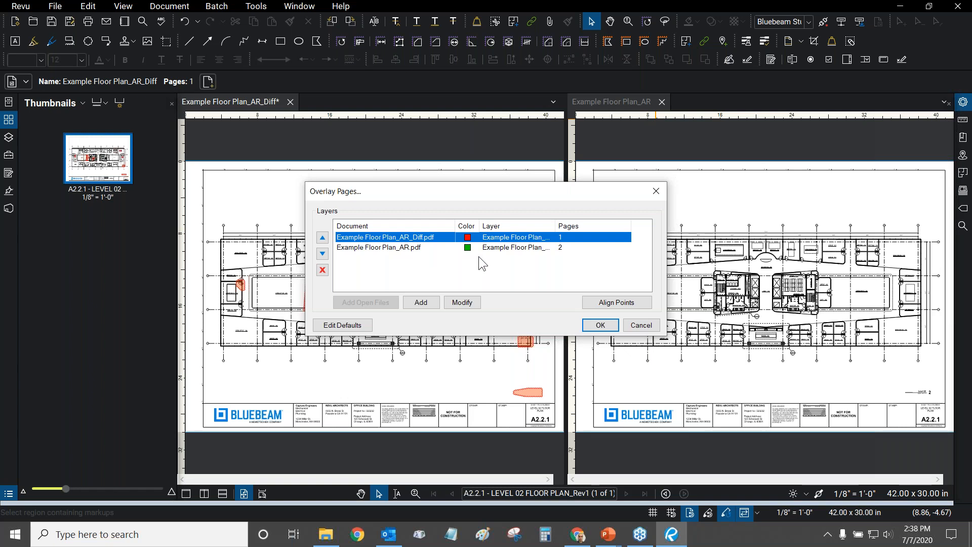
click(322, 271)
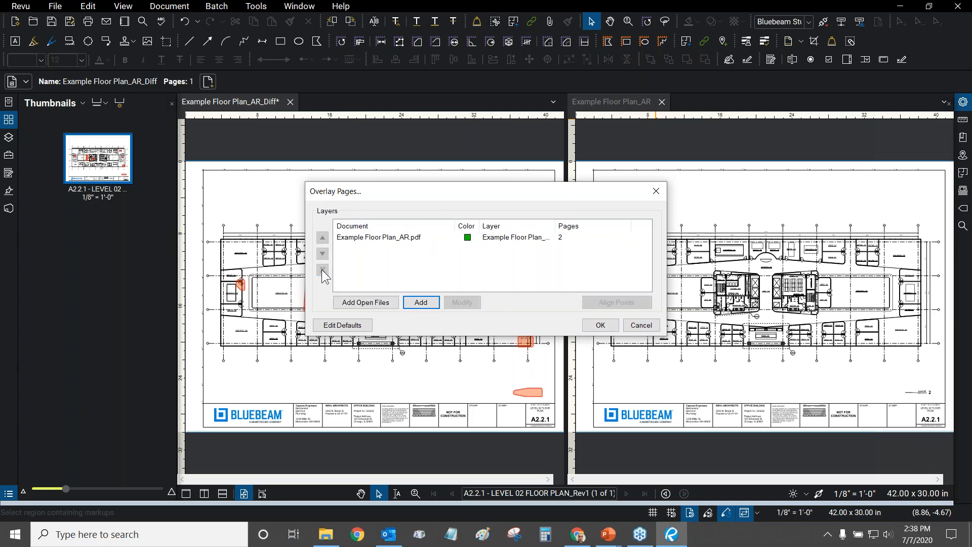
- Change the overlay color of the Example Floor Plan_AR.pdf page 2 layer to red
click(413, 239)
mouse_move(555, 226)
mouse_down()
mouse_move(628, 226)
mouse_move(561, 225)
mouse_up()
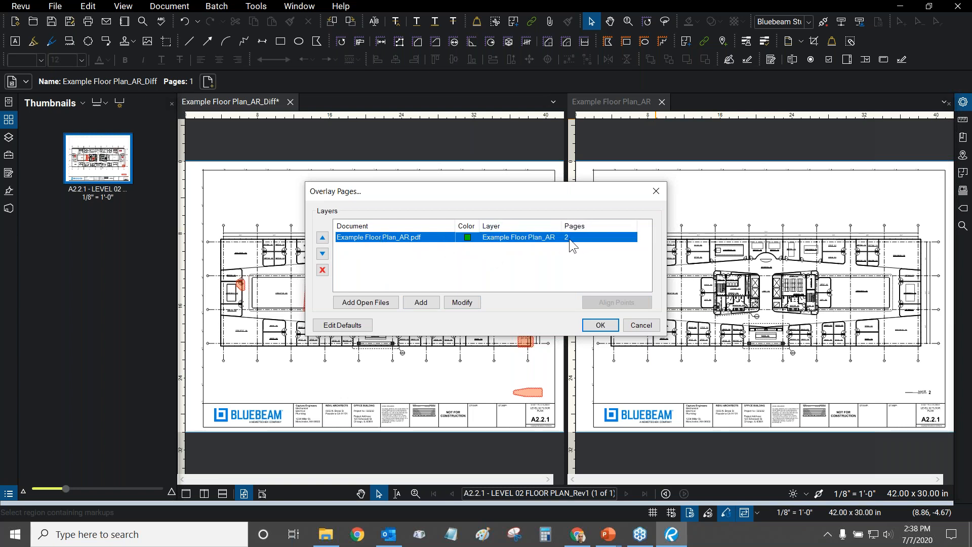
click(462, 303)
click(420, 242)
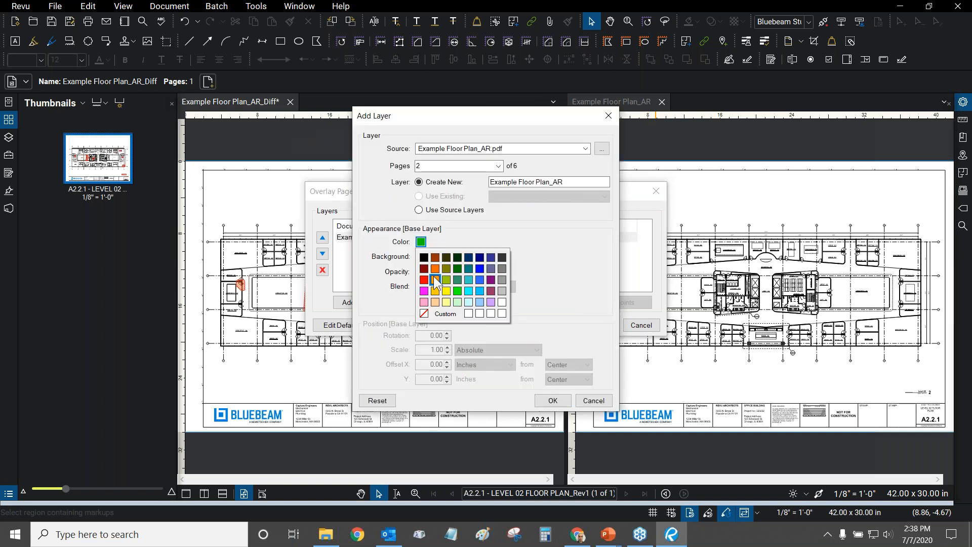
click(424, 279)
click(552, 401)
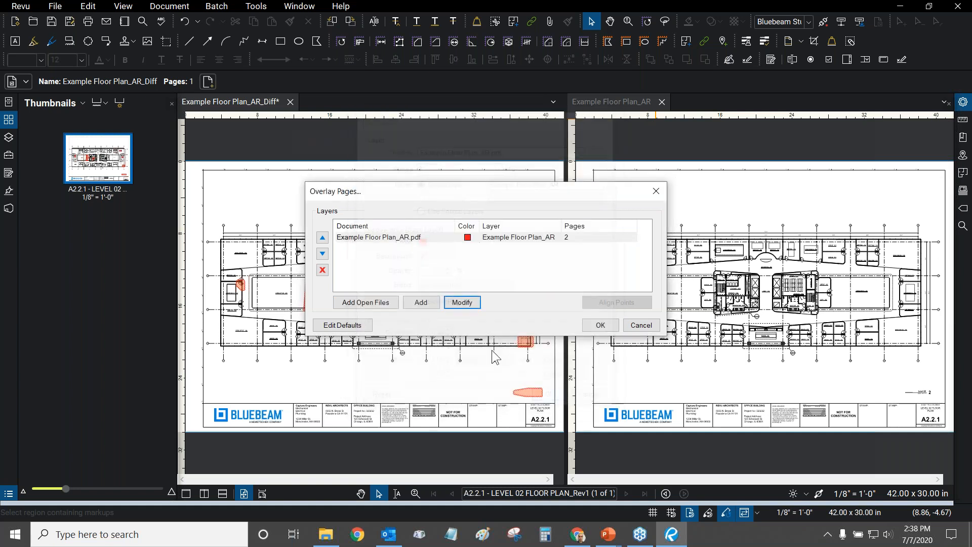
click(393, 270)
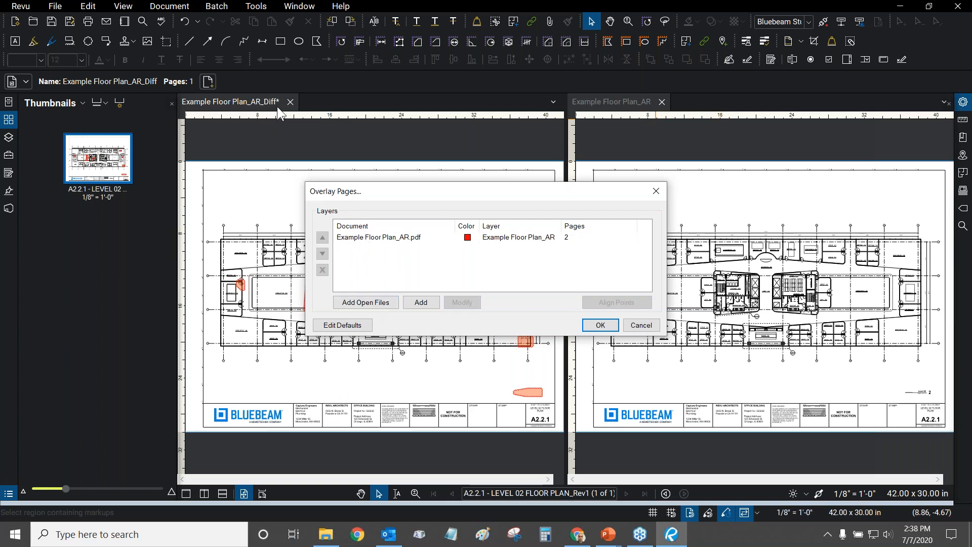
- Begin a second overlay layer sourced from Example Floor Plan_AR.pdf and set its page to 3
click(429, 303)
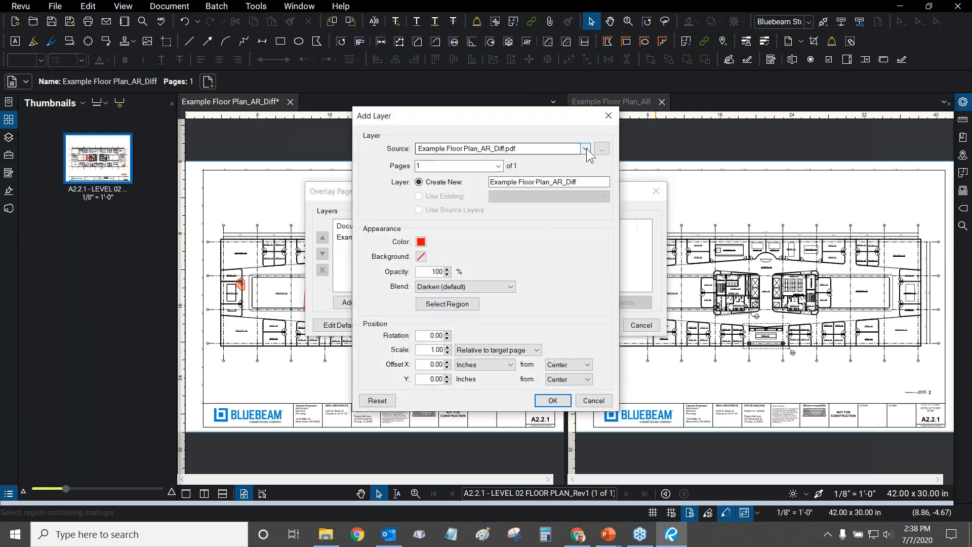
click(585, 148)
click(585, 148)
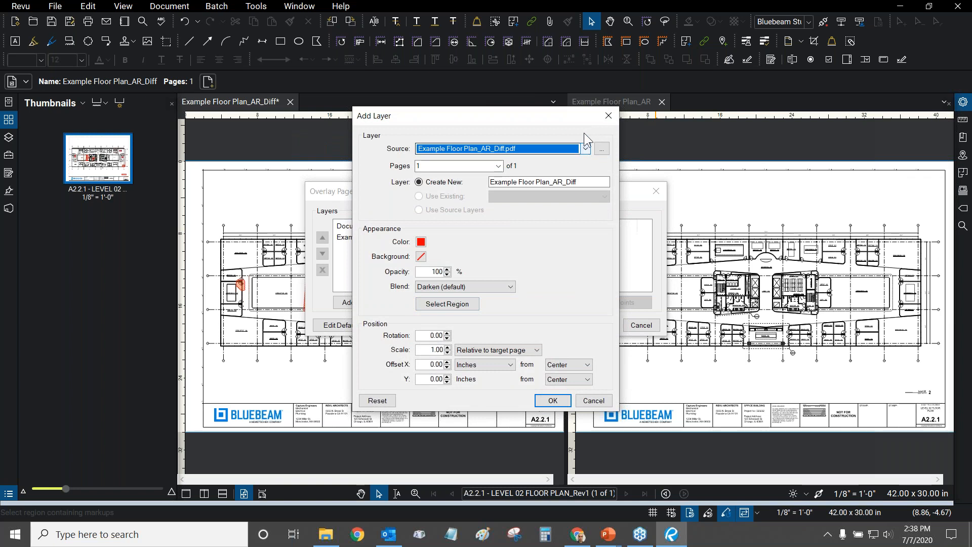
click(602, 149)
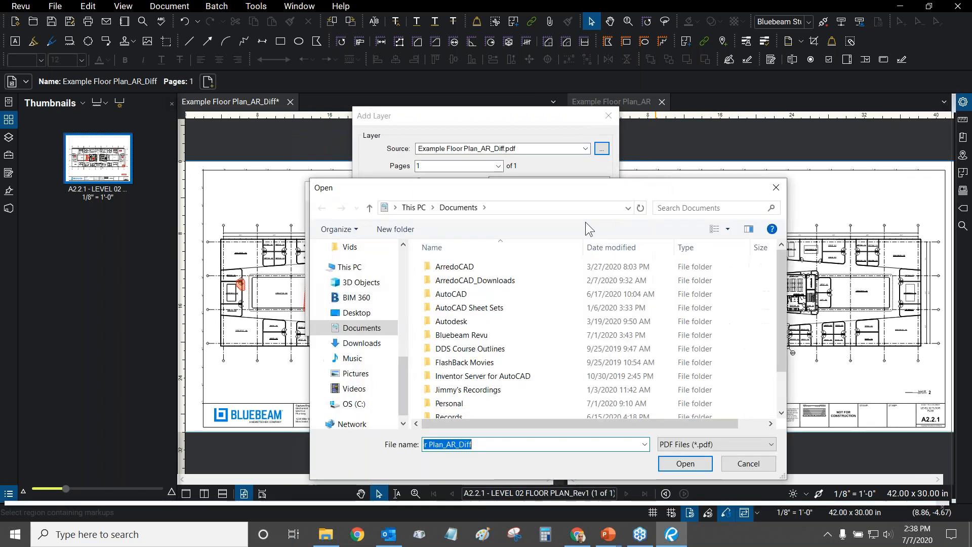
drag(780, 265, 780, 345)
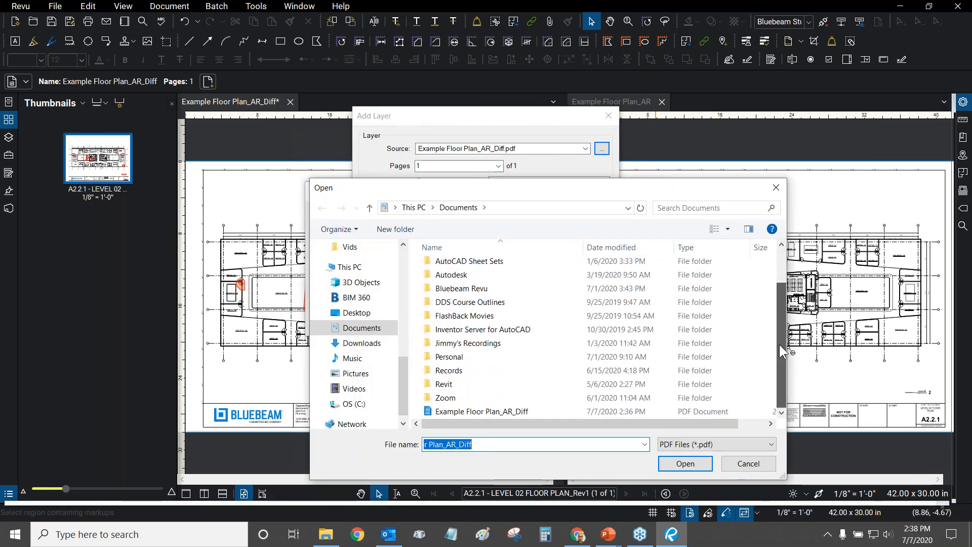
scroll(478, 296, up, 2)
double_click(481, 335)
scroll(485, 359, down, 4)
click(498, 342)
click(668, 460)
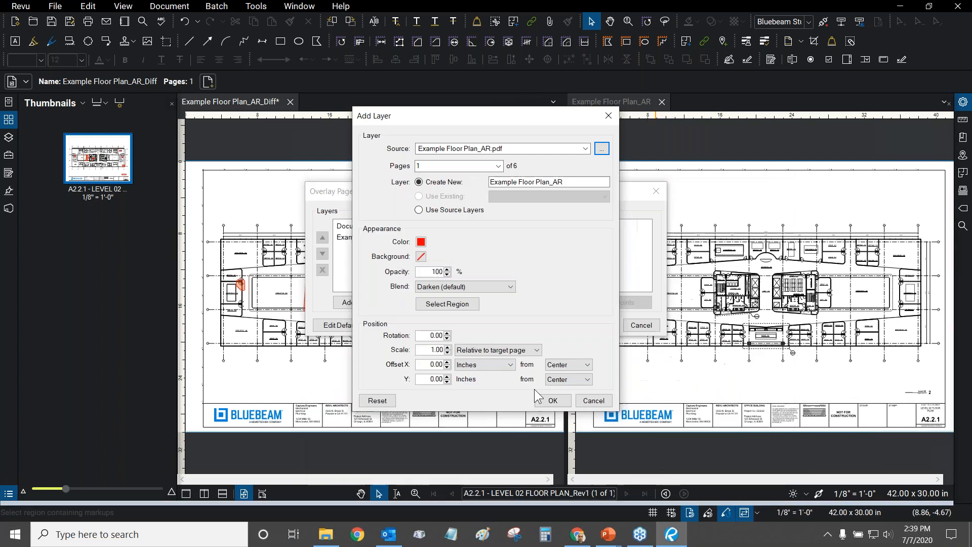
click(498, 165)
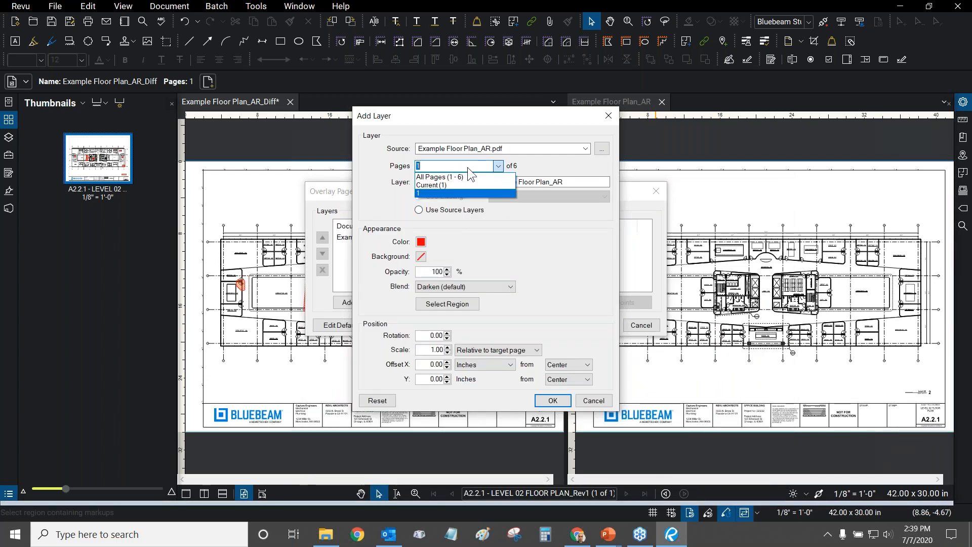
click(430, 166)
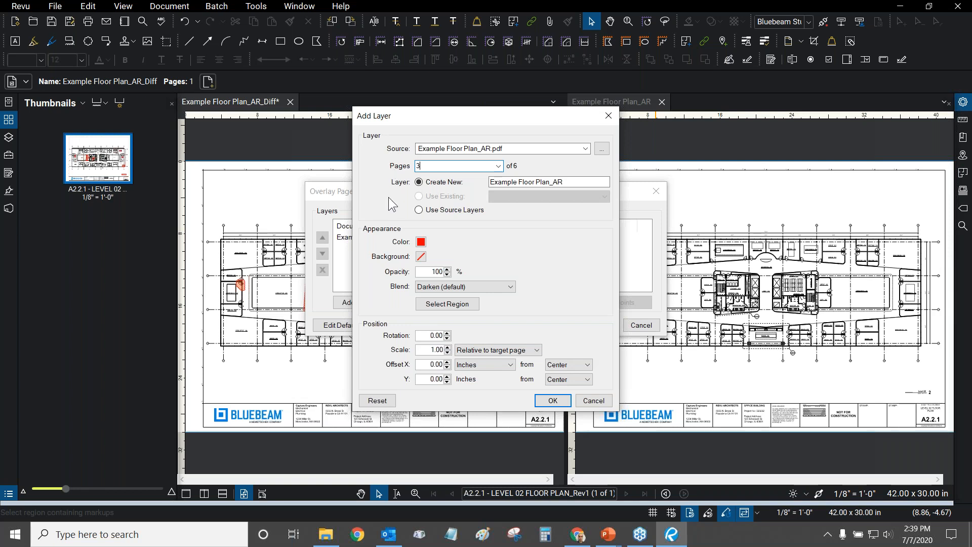
- Give the page 3 layer a green color with the Darken (default) blend and add it to the overlay
click(421, 242)
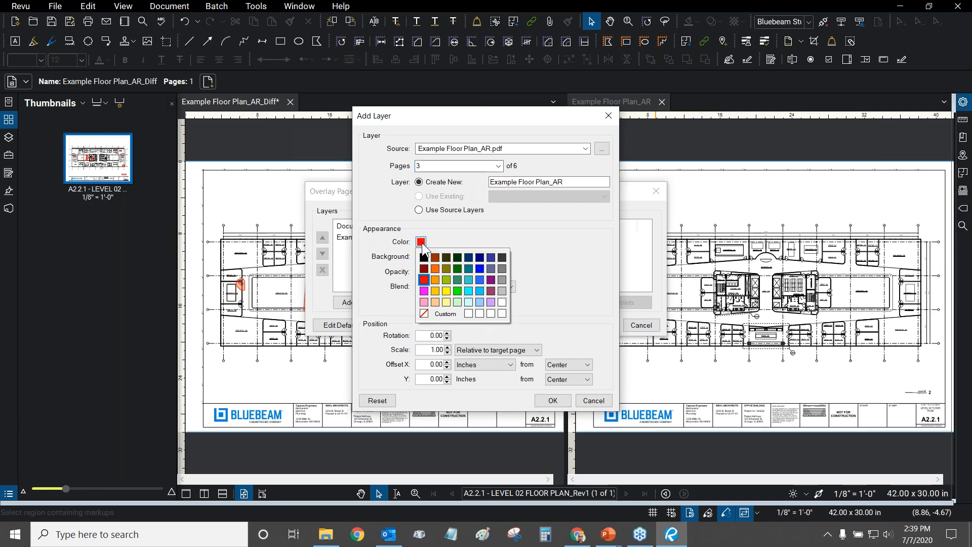
click(457, 291)
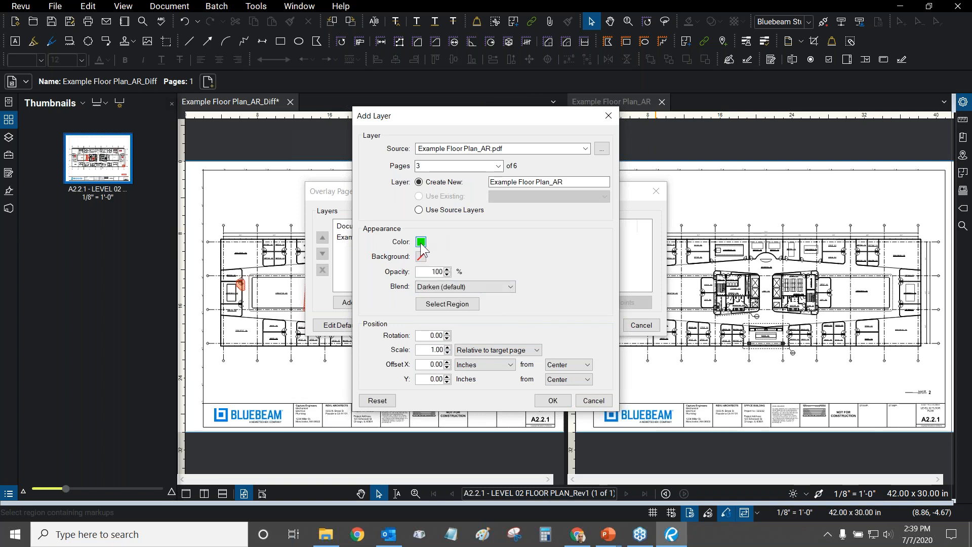
click(421, 243)
click(457, 289)
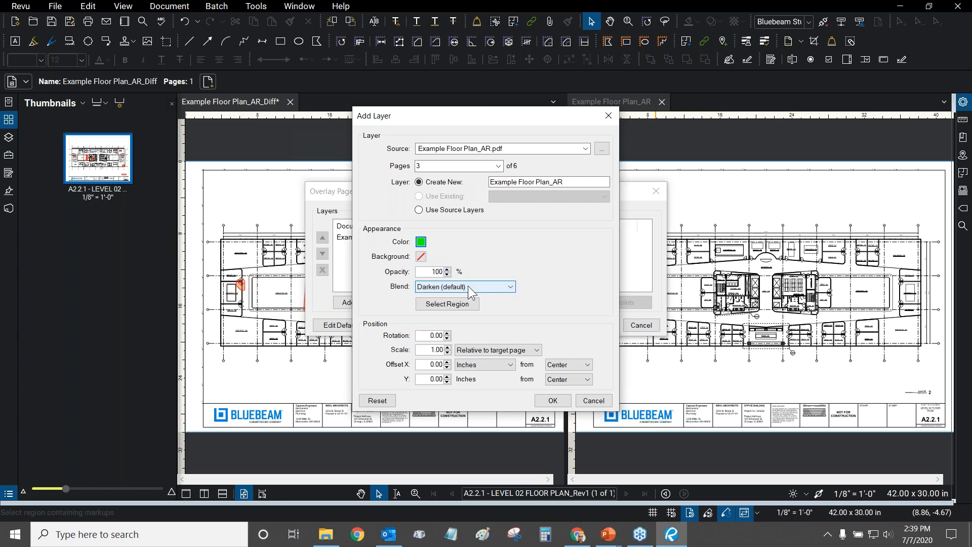
click(510, 287)
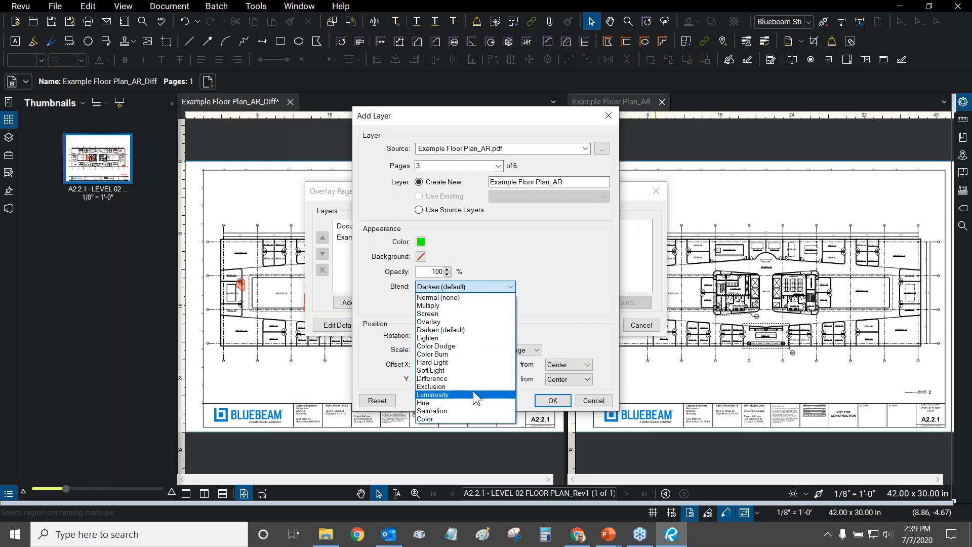
click(446, 329)
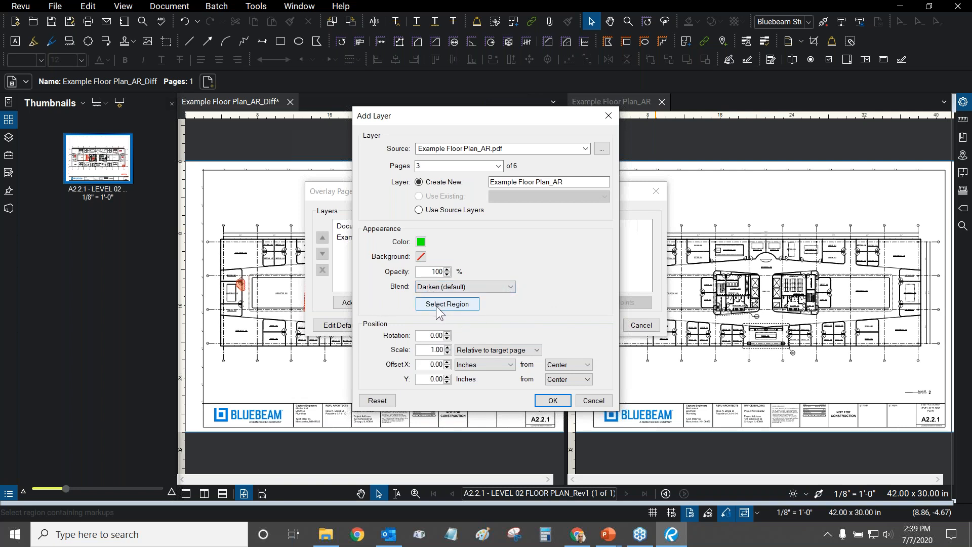
click(553, 400)
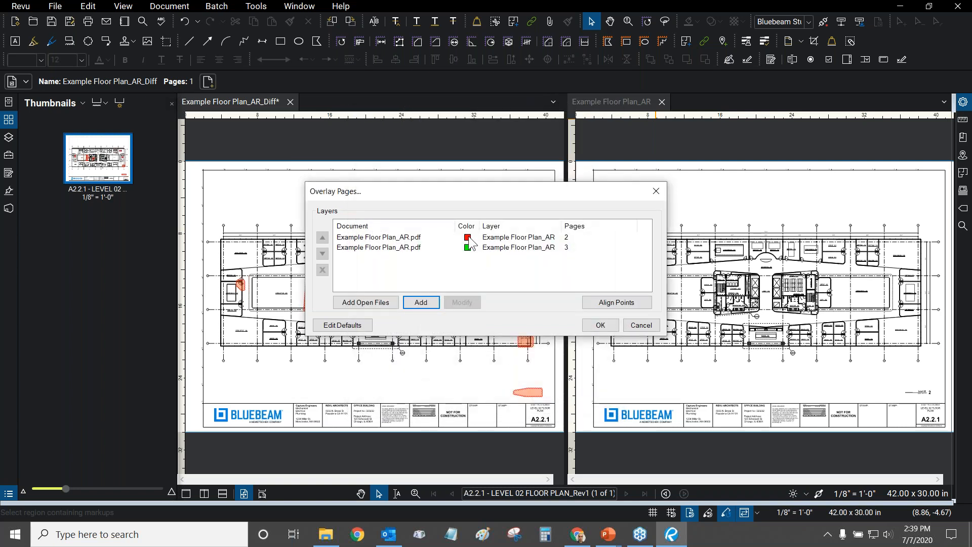
click(403, 238)
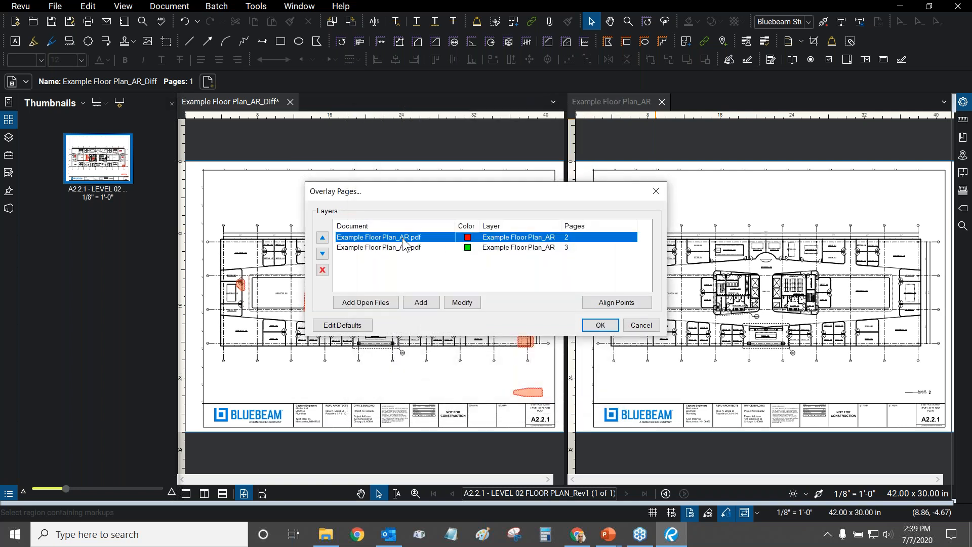
click(460, 246)
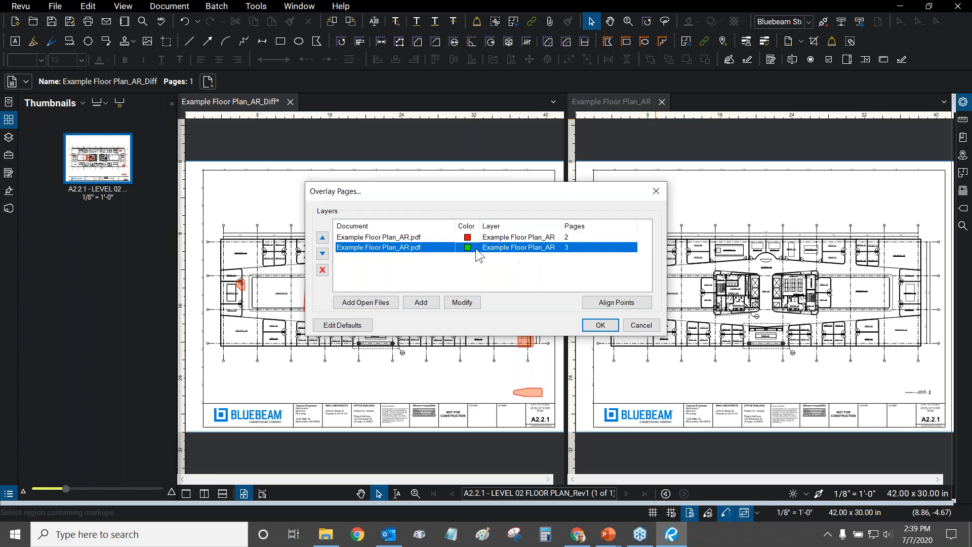
click(403, 238)
click(436, 248)
- Review the overlay defaults, including the default page range and blend options, and keep them as they are
click(348, 325)
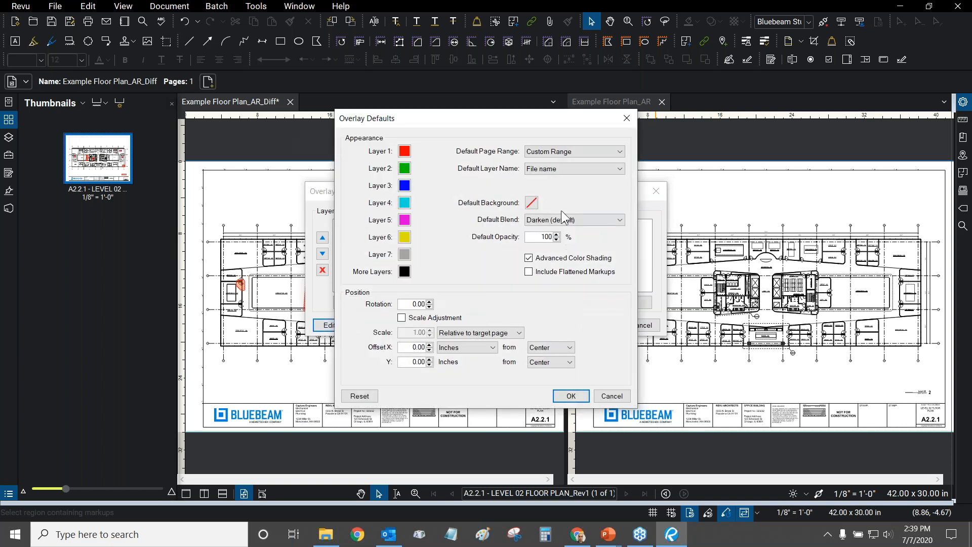
click(572, 149)
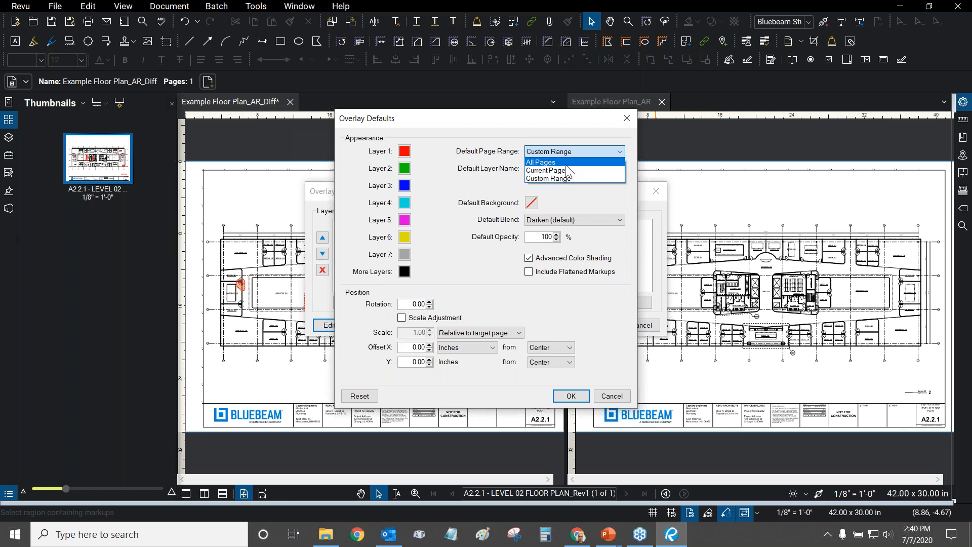
click(565, 127)
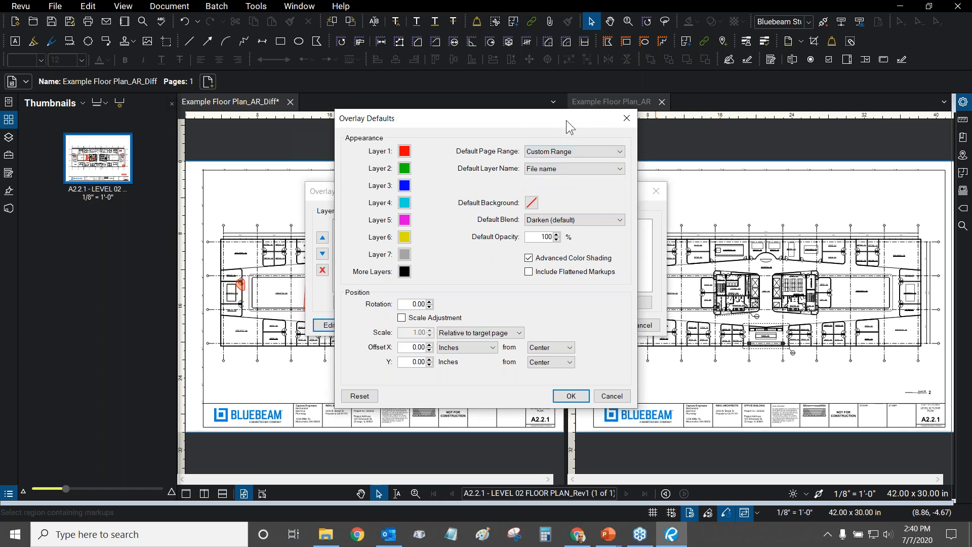
click(581, 221)
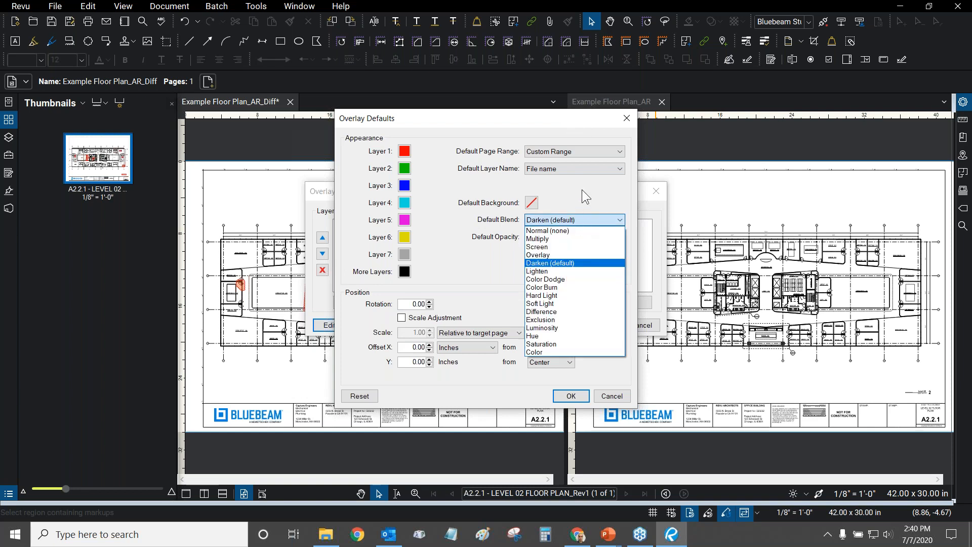
click(555, 191)
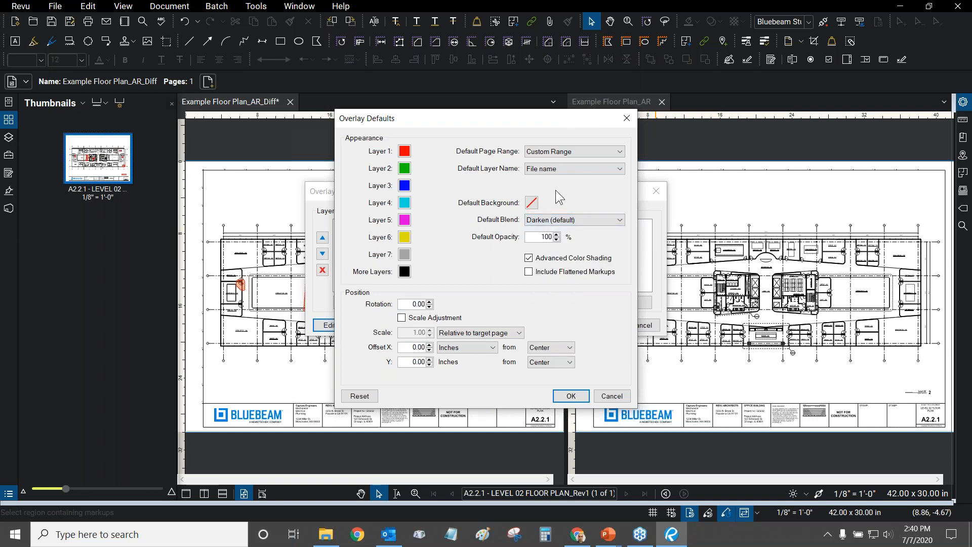
click(590, 219)
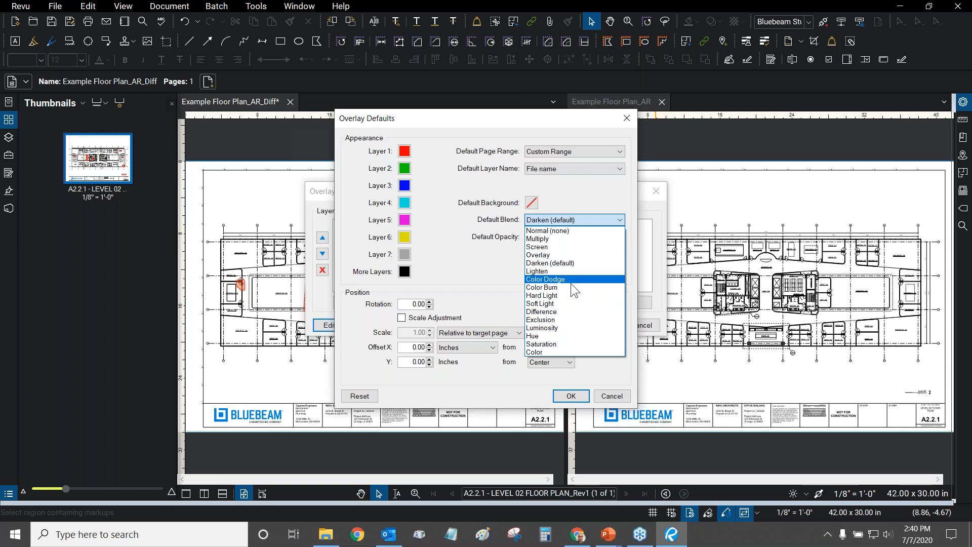
click(556, 197)
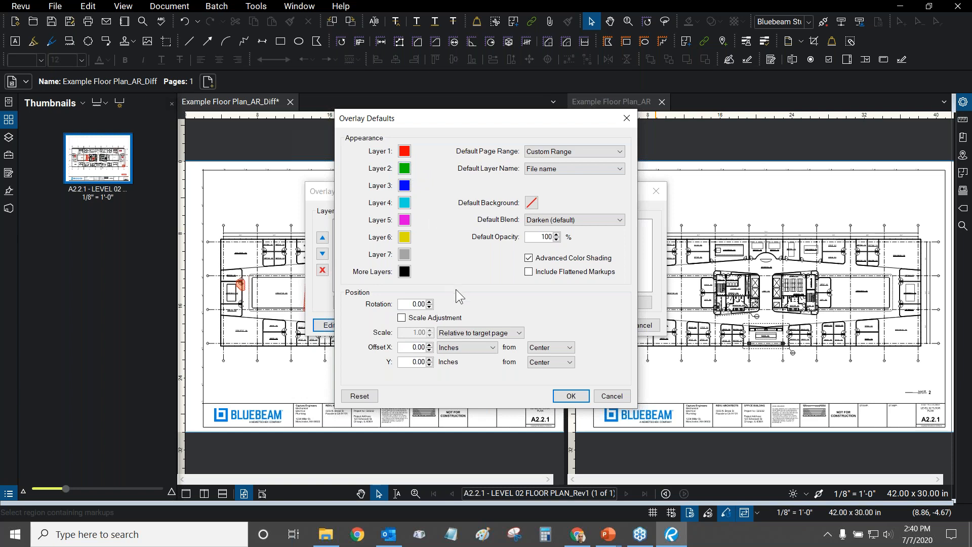
click(571, 396)
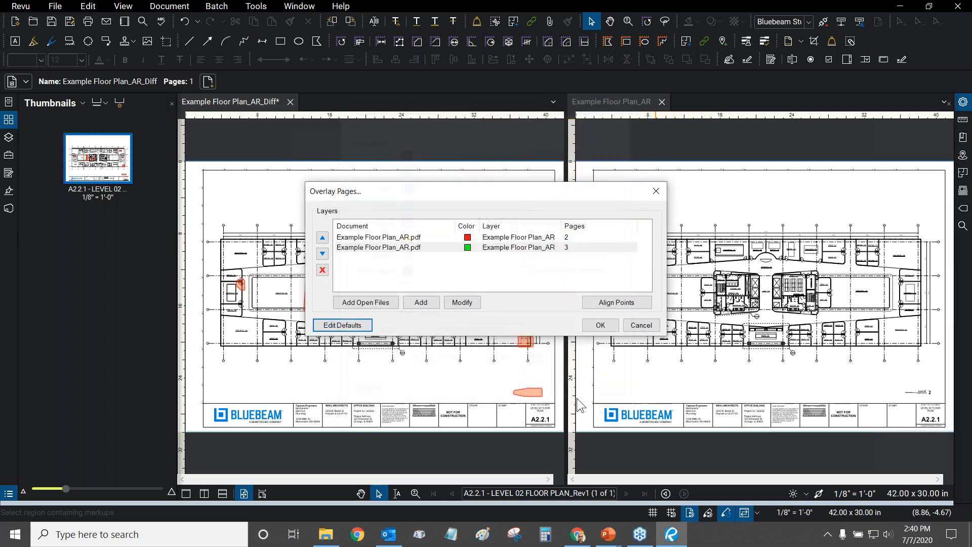
- Generate the overlay and place it in the pane with Example Floor Plan_AR, displayed beside the Example Floor Plan_AR_Diff document
click(599, 326)
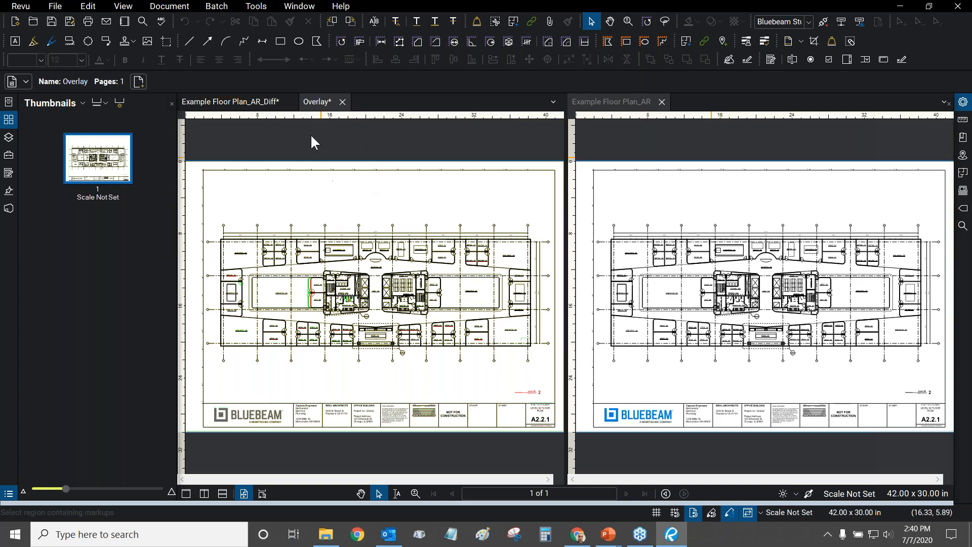
mouse_move(628, 102)
mouse_down()
mouse_move(430, 138)
mouse_move(423, 152)
mouse_move(638, 106)
mouse_move(573, 101)
mouse_move(659, 101)
mouse_move(583, 101)
mouse_up()
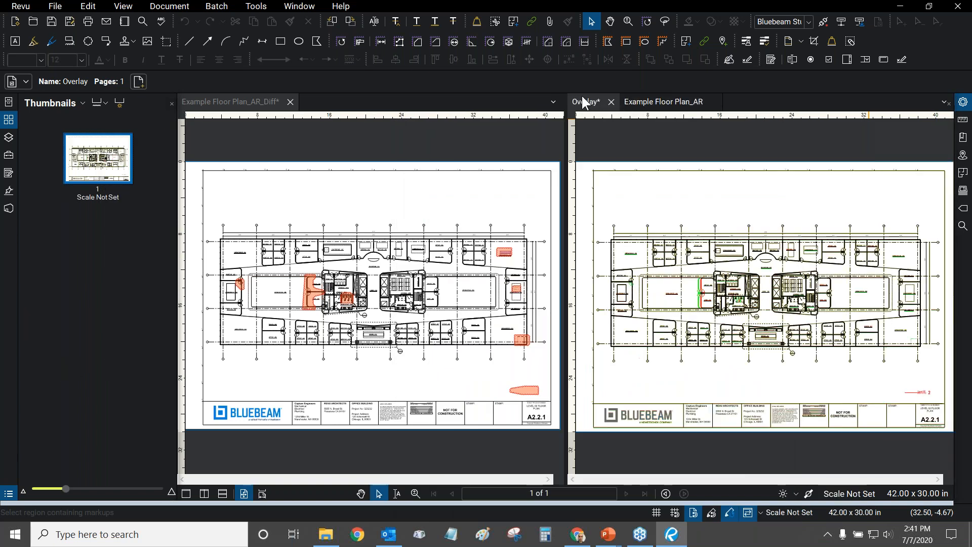
click(673, 104)
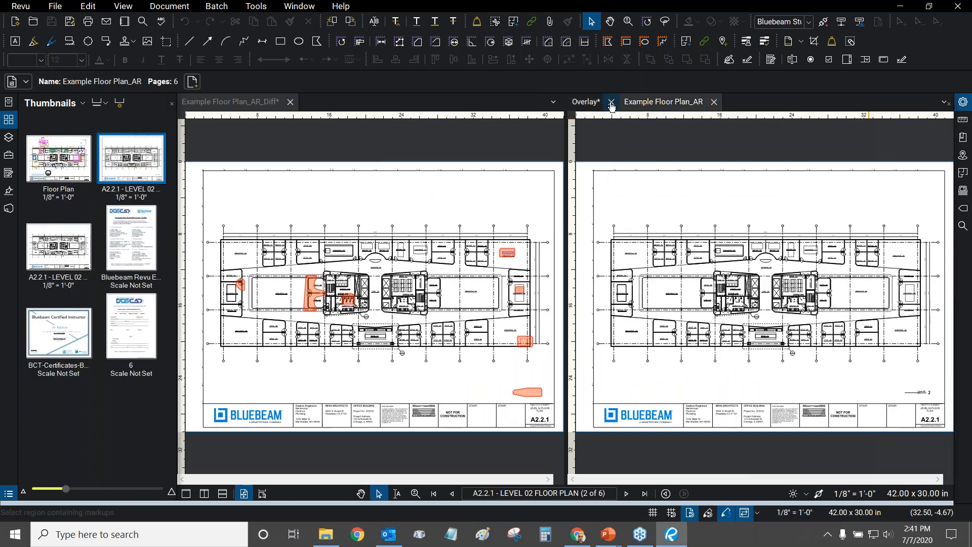
click(588, 102)
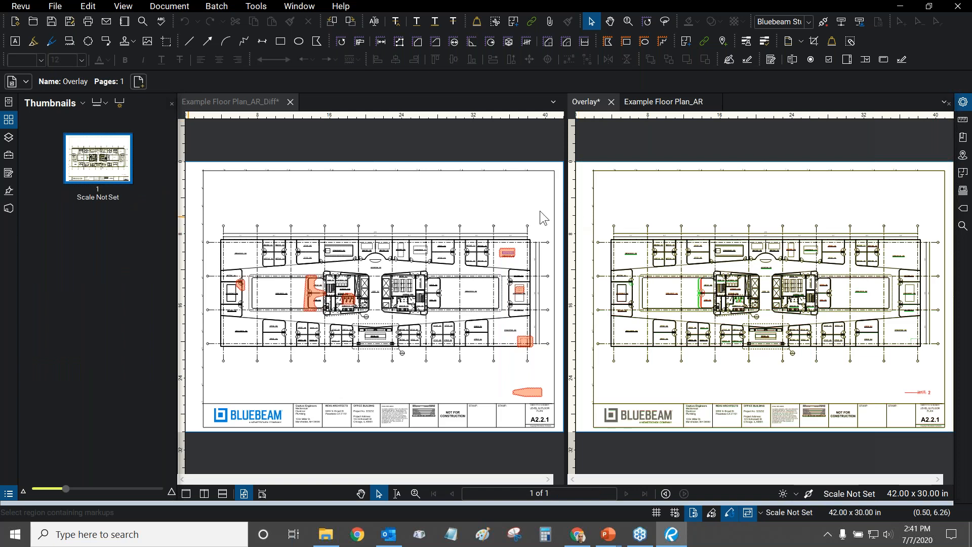
- Examine the clouded changes at Conference 246 and at Office 249 and Copy 250 against the red and green overlay
click(259, 208)
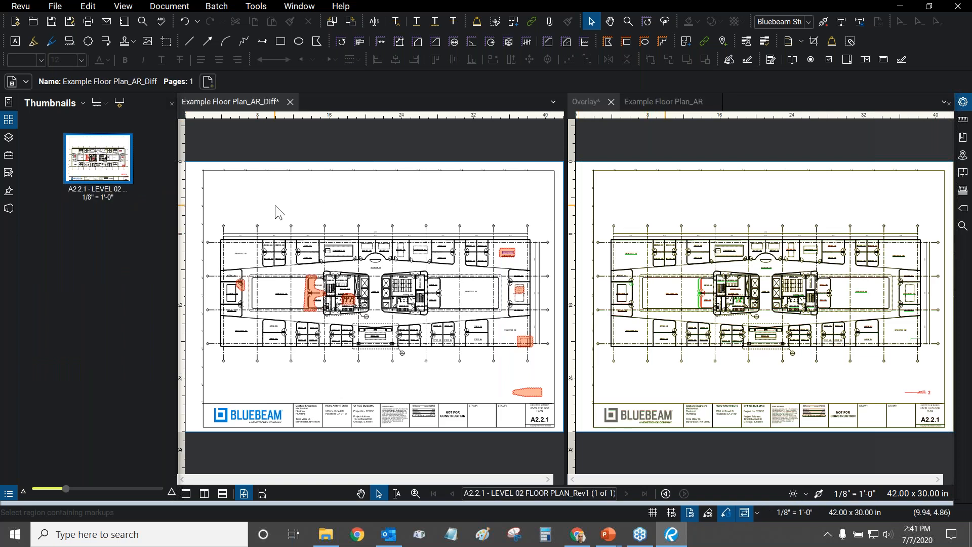
drag(336, 195, 439, 185)
scroll(332, 279, up, 10)
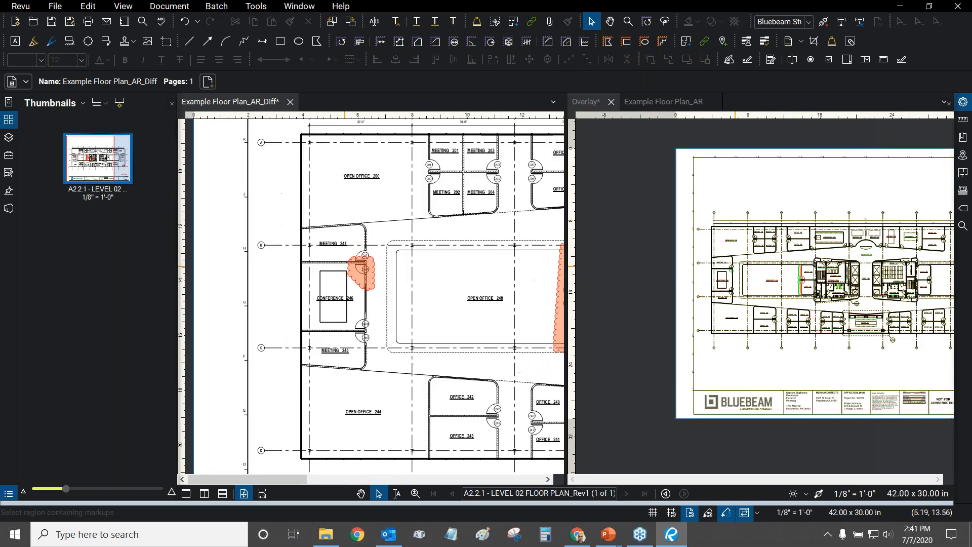
scroll(368, 289, up, 1)
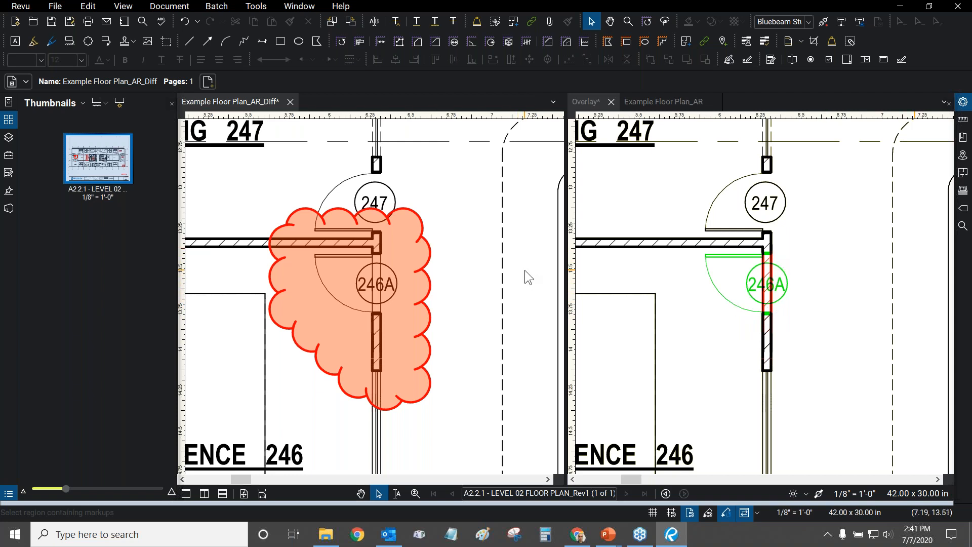
scroll(407, 267, down, 3)
drag(486, 274, 416, 270)
scroll(416, 269, up, 5)
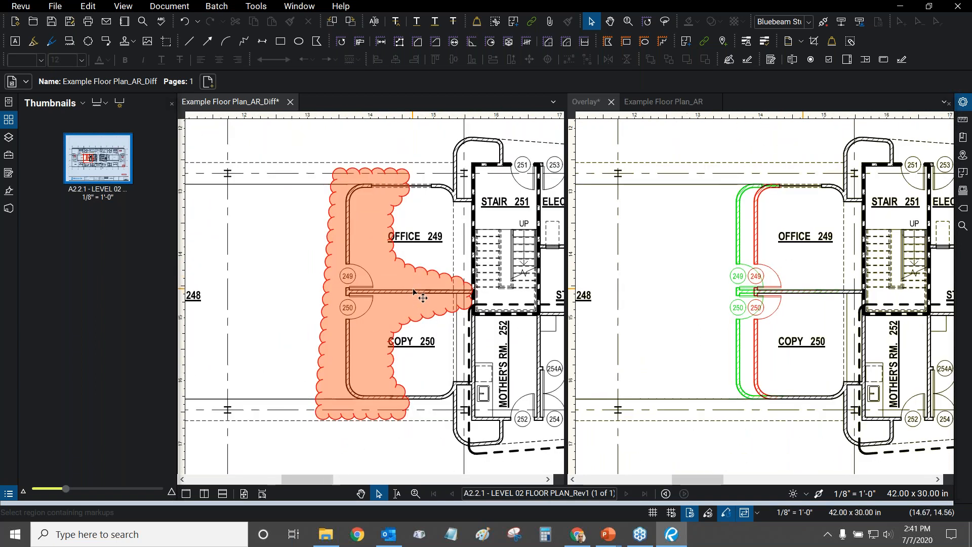
drag(435, 278, 428, 282)
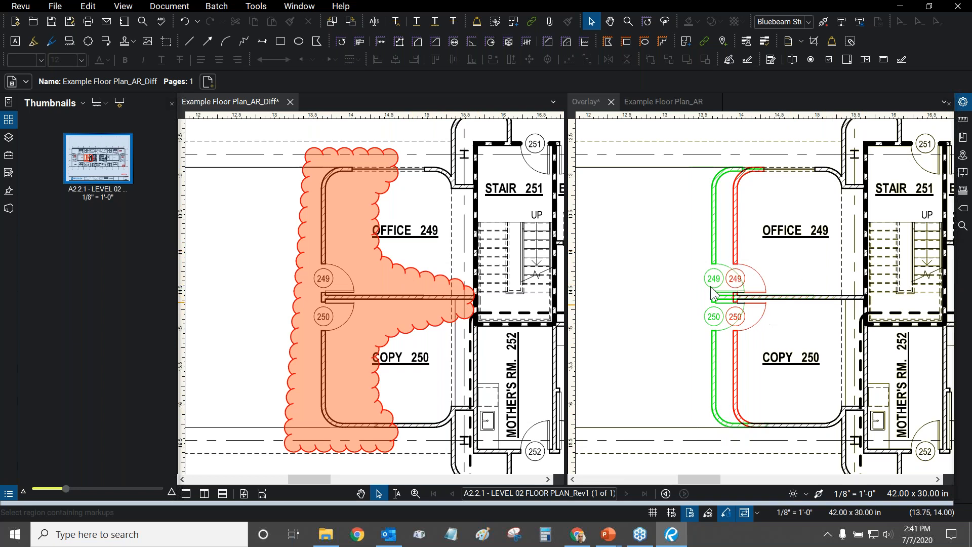
scroll(460, 253, down, 3)
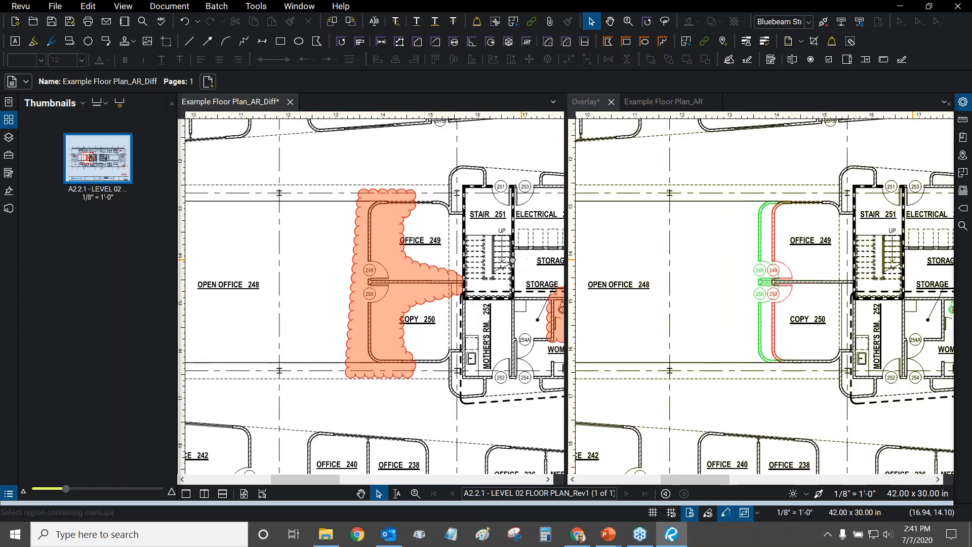
- Examine the clouded stall changes in Women's RR 254 against the same area of the overlay
scroll(440, 246, right, 5)
middle_click(669, 239)
middle_click(670, 239)
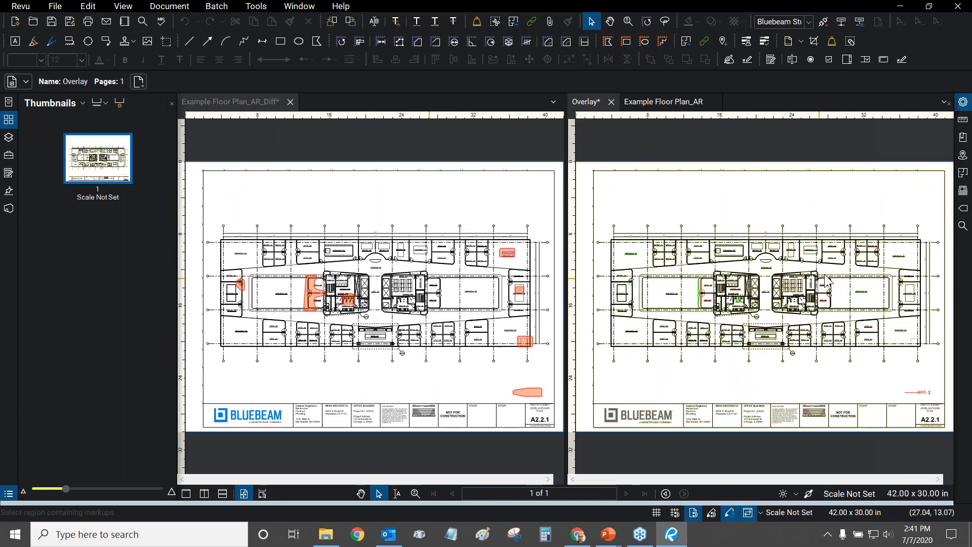
scroll(763, 255, up, 2)
scroll(763, 255, up, 4)
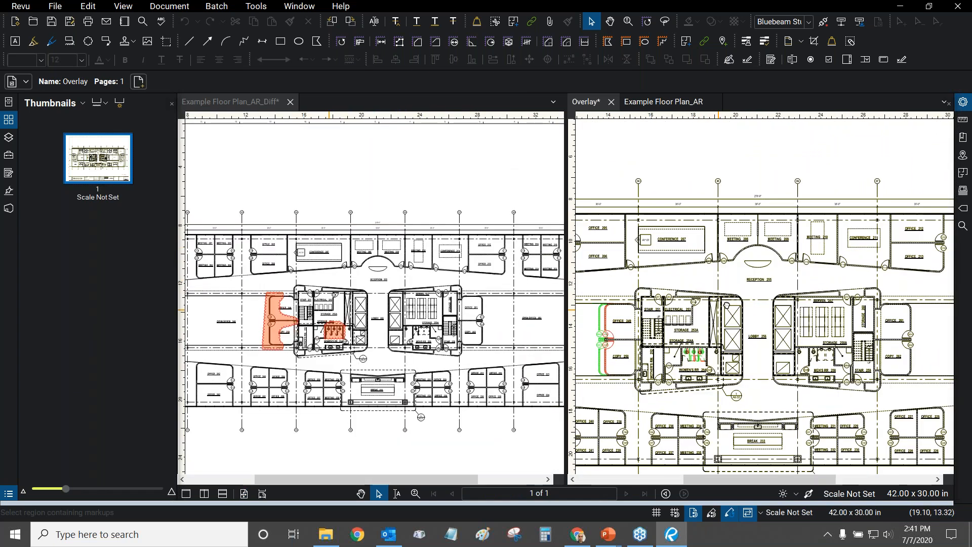
scroll(721, 293, up, 3)
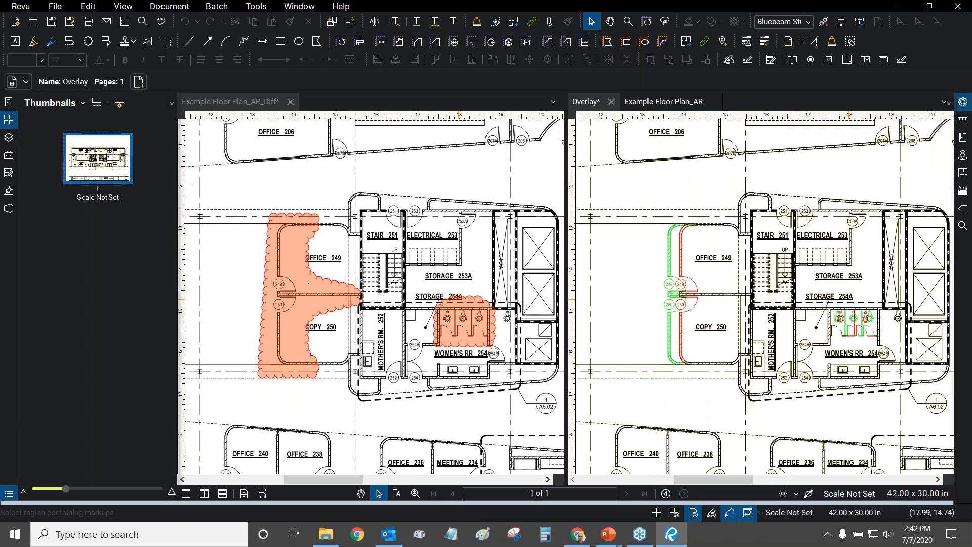
drag(757, 312, 703, 283)
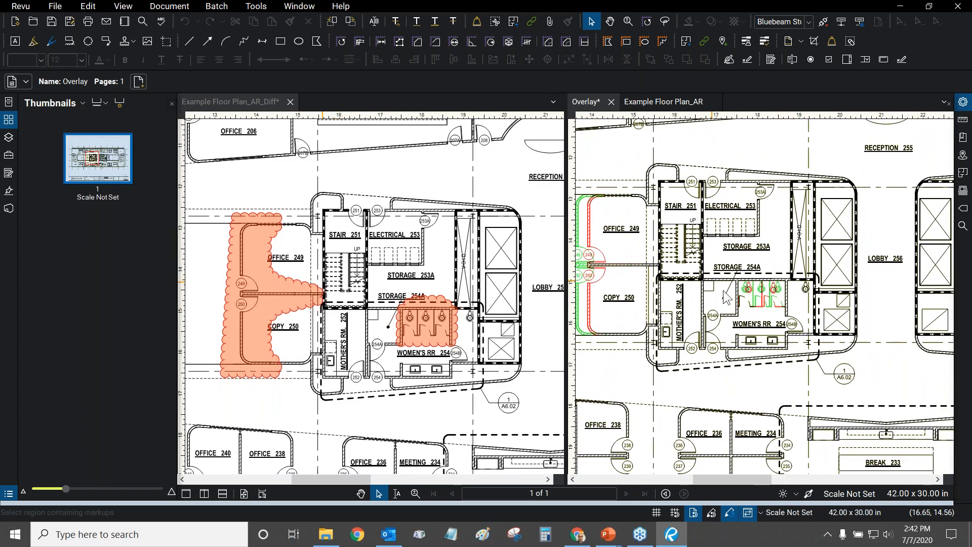
click(363, 293)
scroll(363, 293, up, 5)
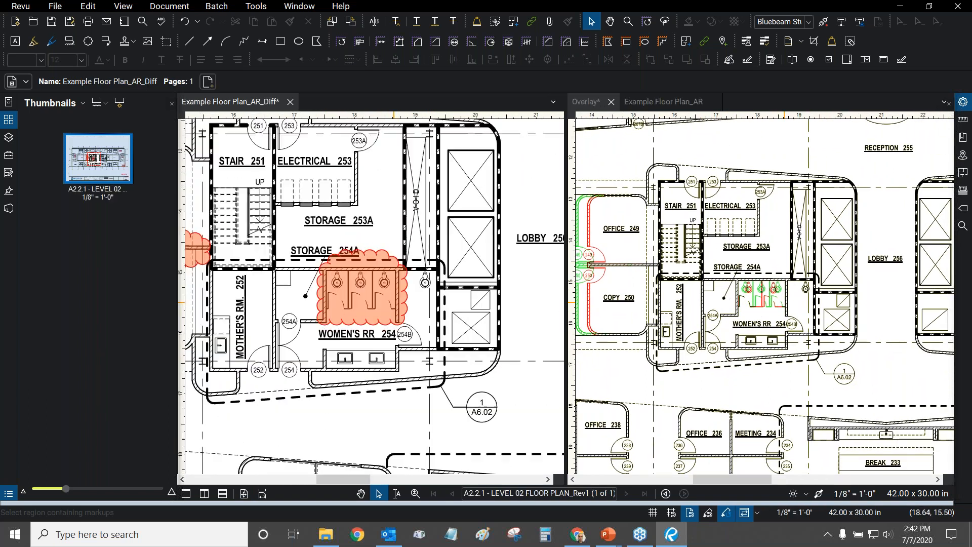
scroll(364, 294, up, 1)
drag(485, 308, 352, 310)
scroll(352, 311, down, 8)
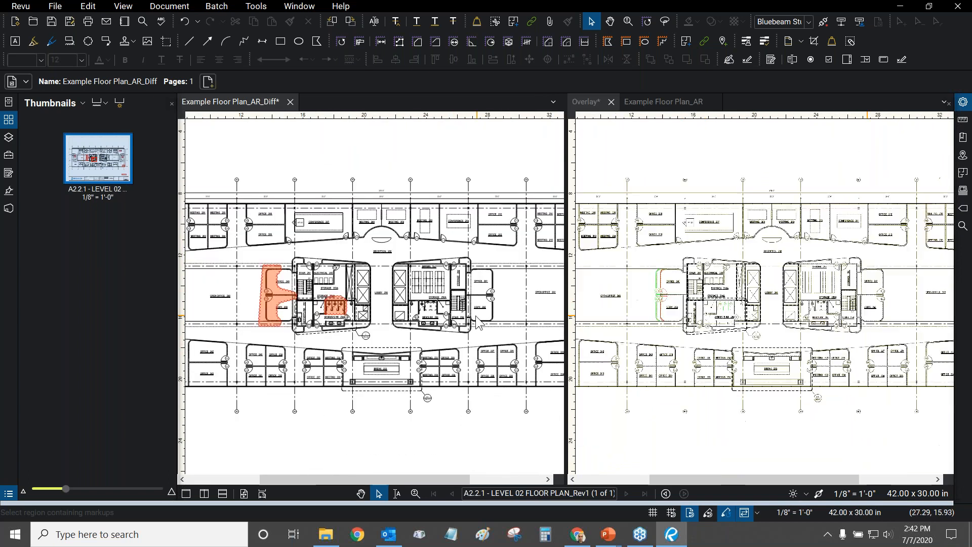
- Examine the differences at the Level 02 title, Open Office 222, Open Office 218 and Conference 265, and return to the Overlay document
scroll(488, 357, up, 4)
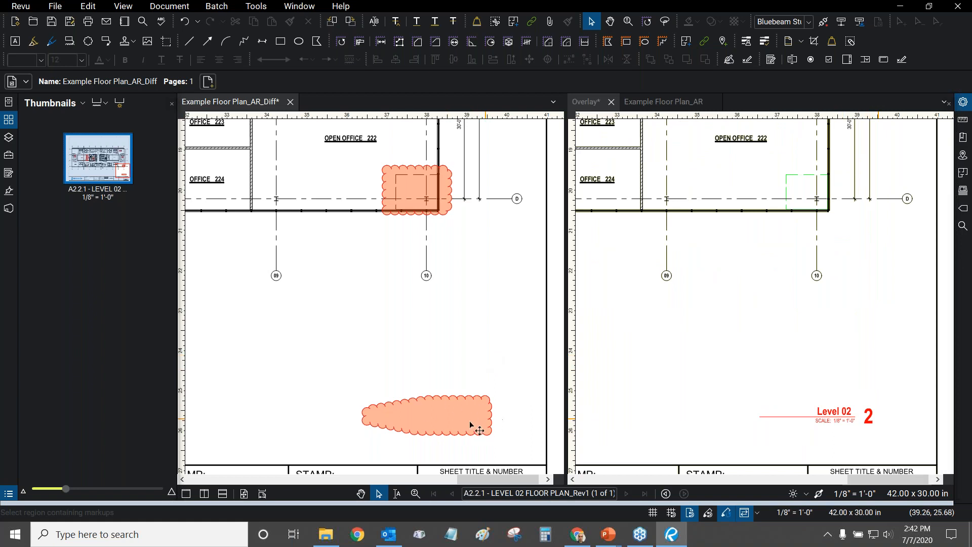
scroll(427, 354, up, 4)
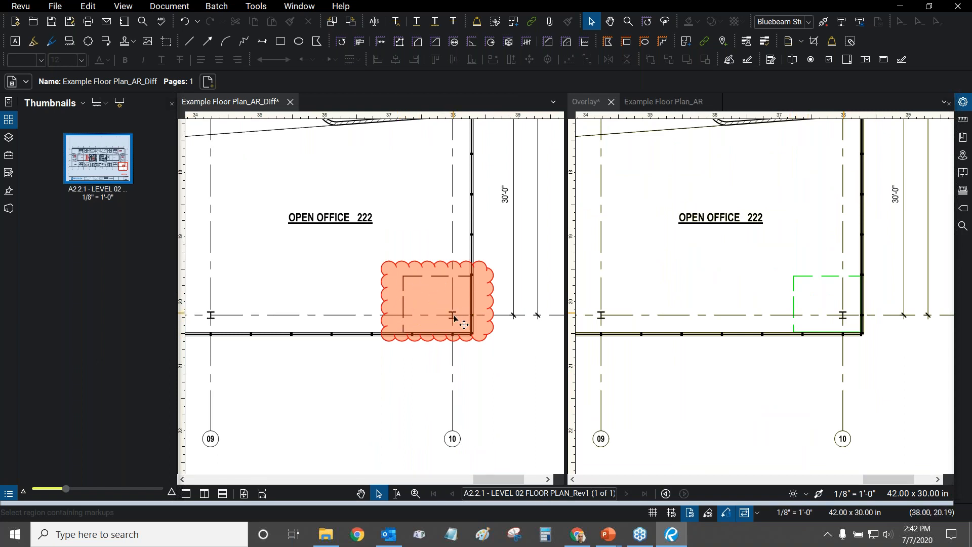
drag(440, 287, 458, 384)
scroll(439, 354, down, 4)
drag(428, 275, 422, 378)
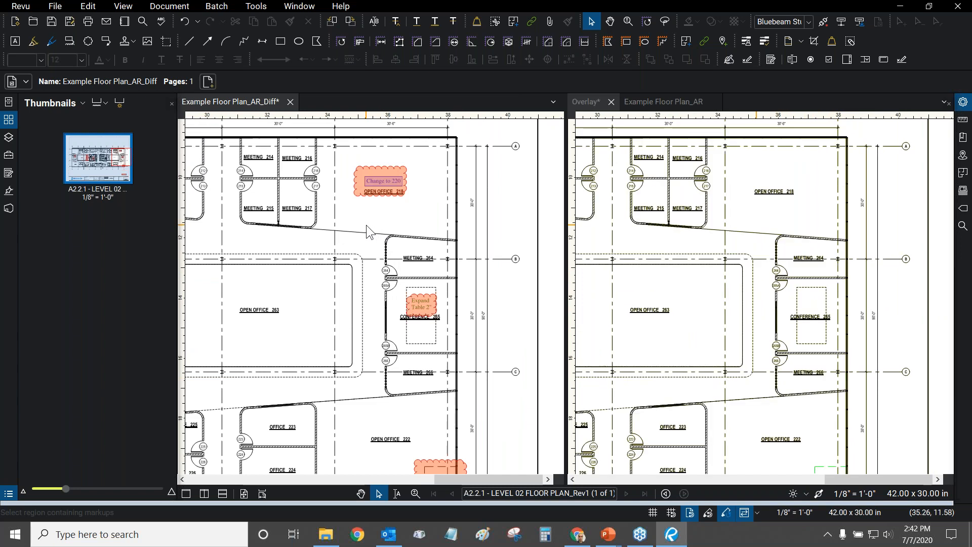
scroll(366, 224, up, 1)
scroll(385, 237, up, 2)
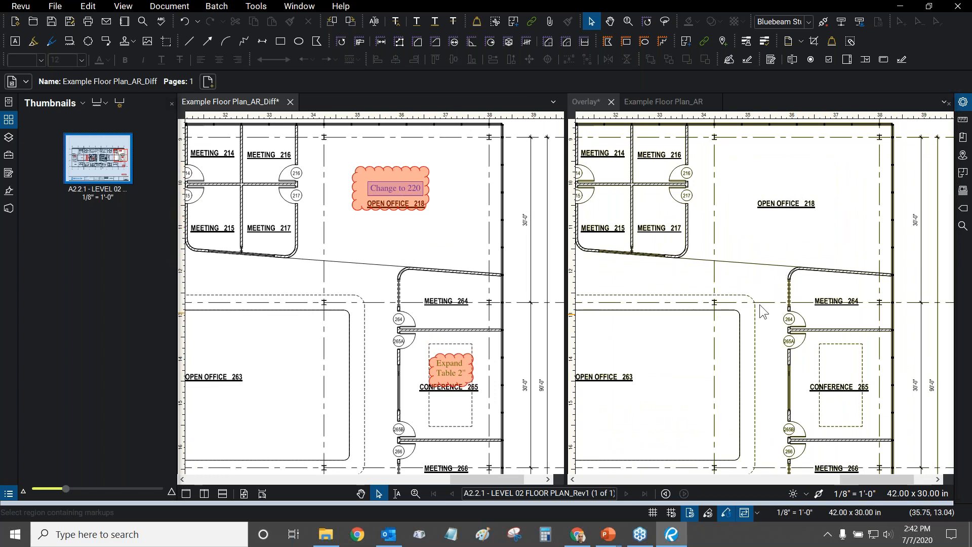
key(ctrl+0)
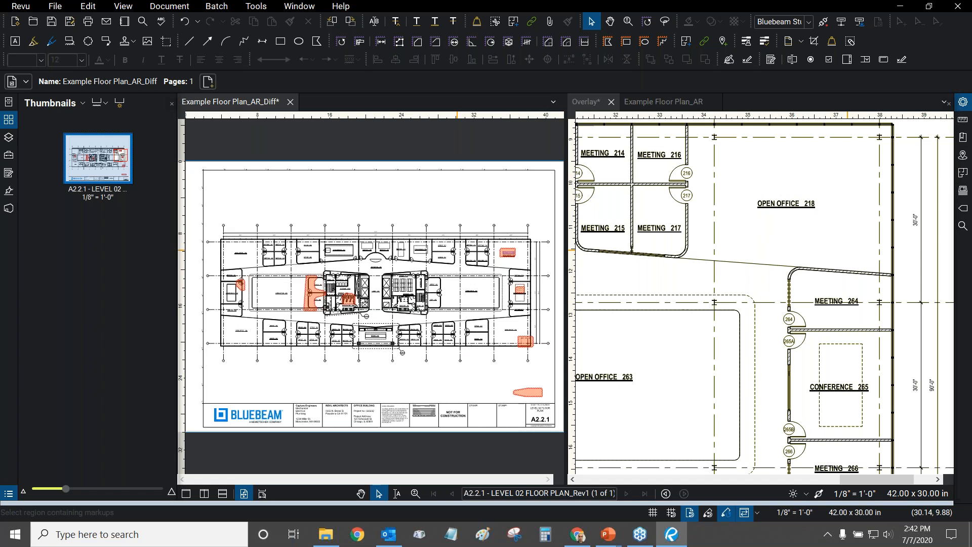
drag(531, 393, 445, 359)
scroll(455, 368, up, 4)
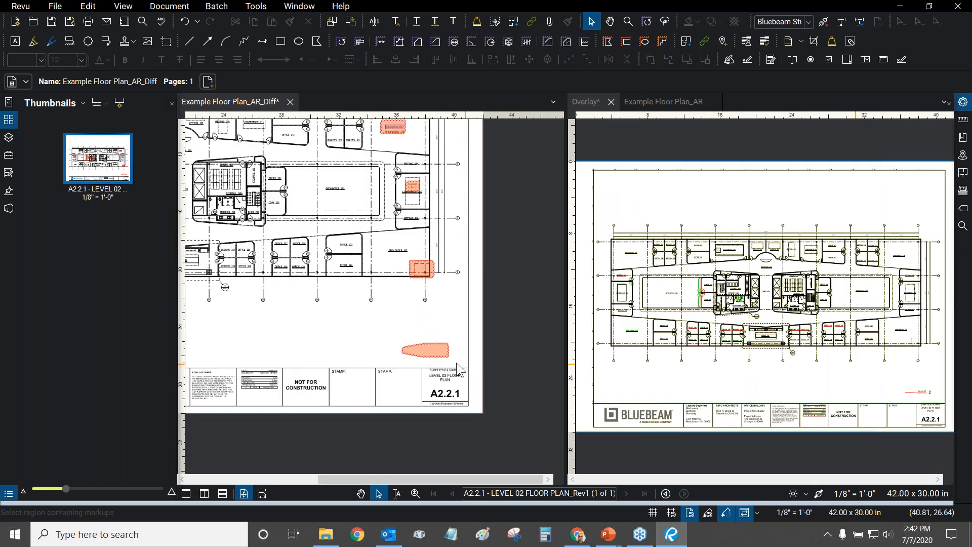
key(ctrl+0)
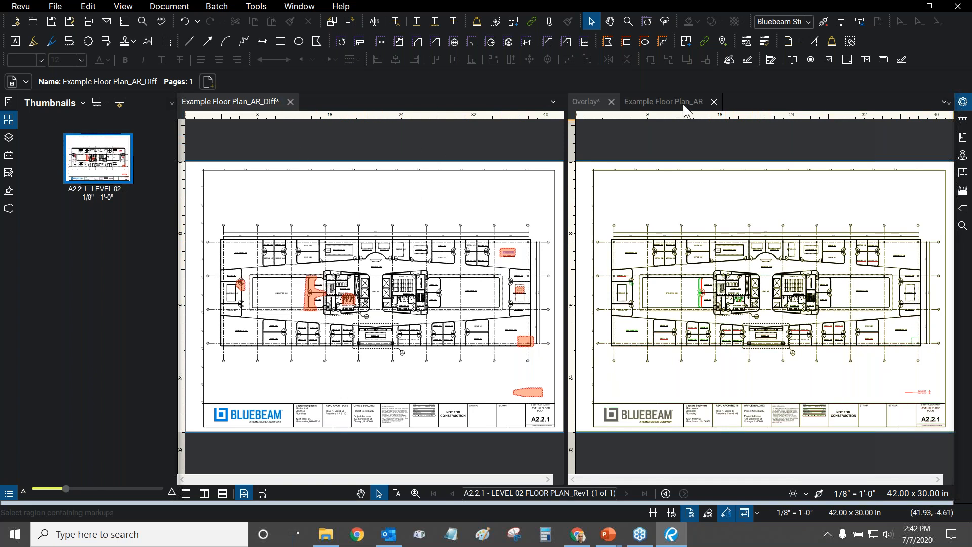
click(590, 104)
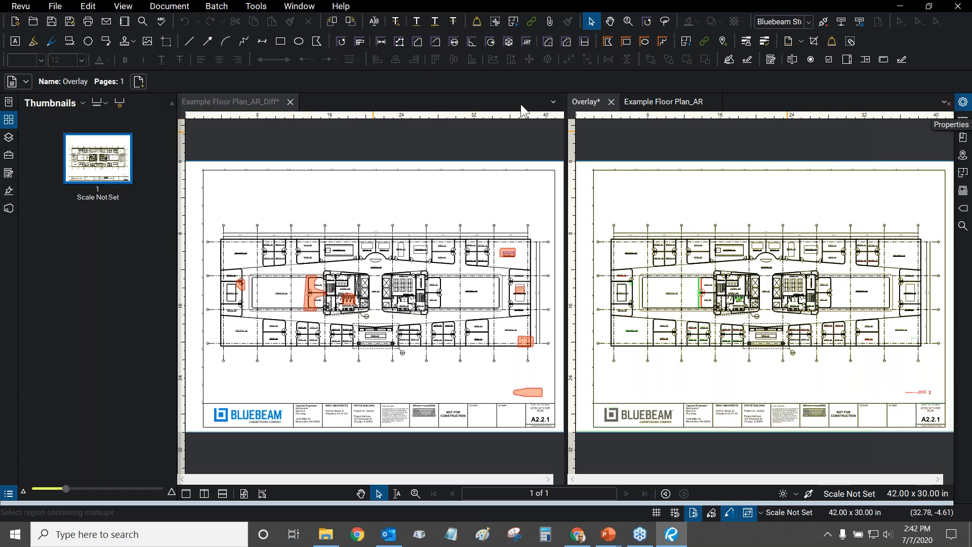
click(17, 6)
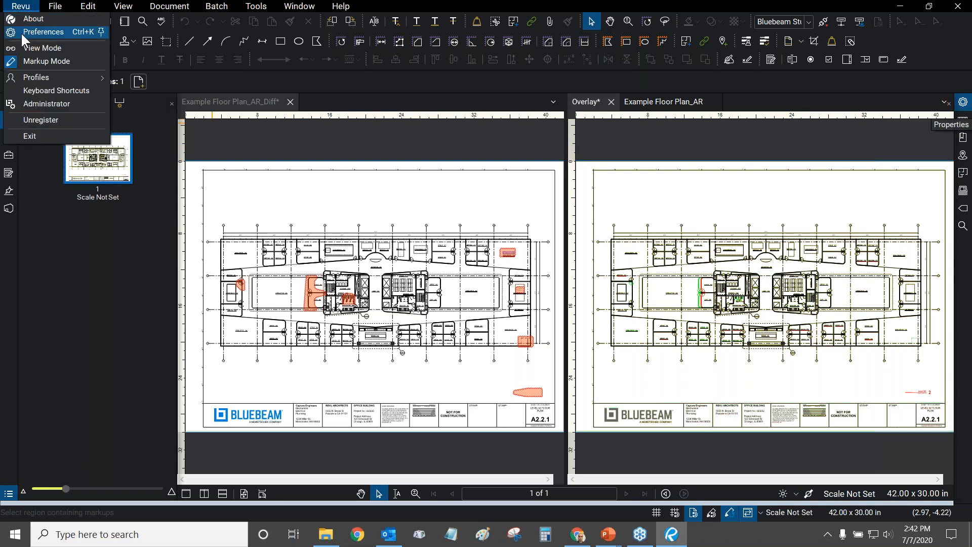
click(383, 8)
click(256, 6)
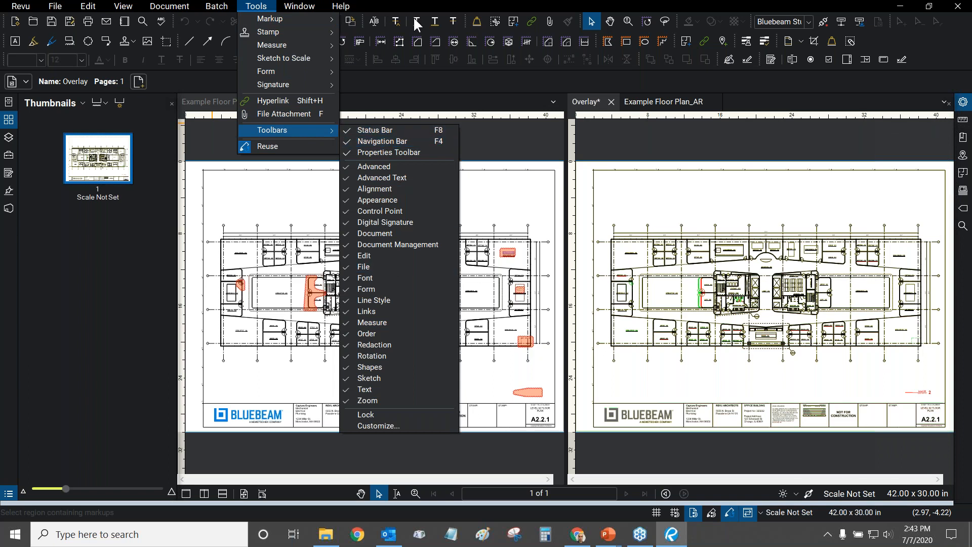
click(401, 5)
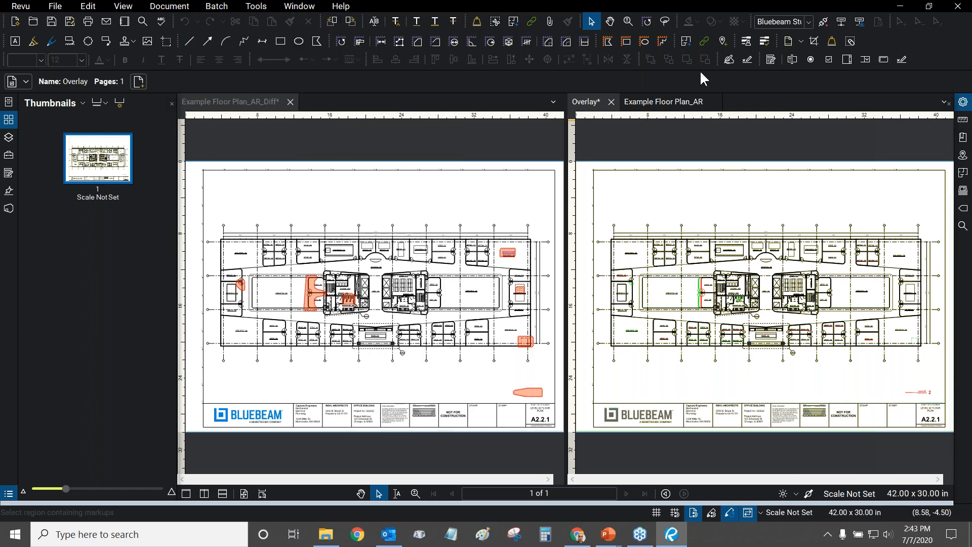
right_click(862, 38)
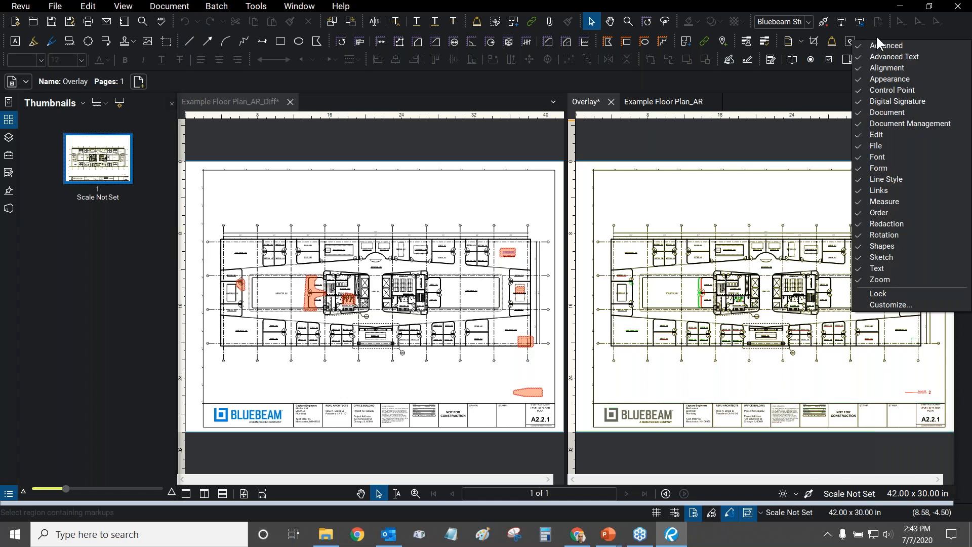
click(709, 83)
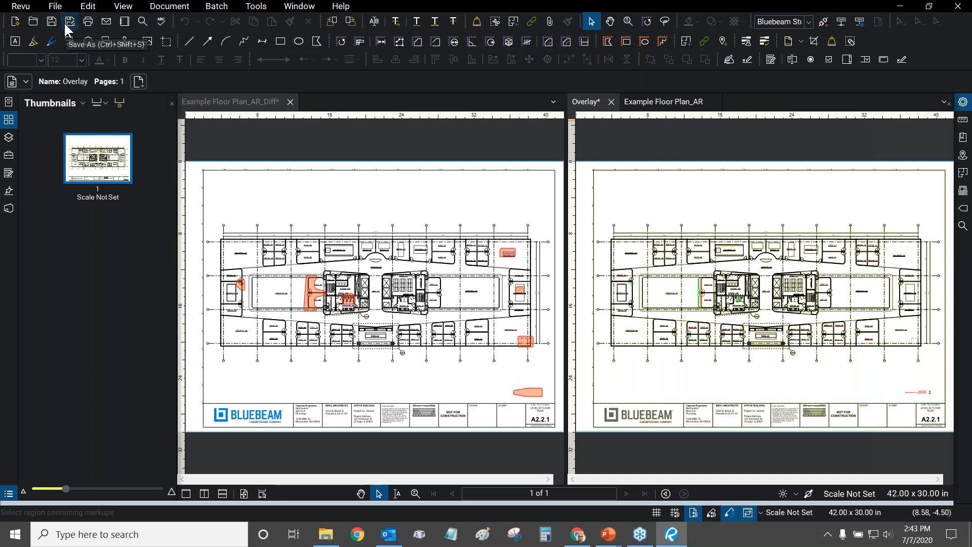
- Open the toolbar customization settings, list the File category commands and select the Save As command
click(268, 6)
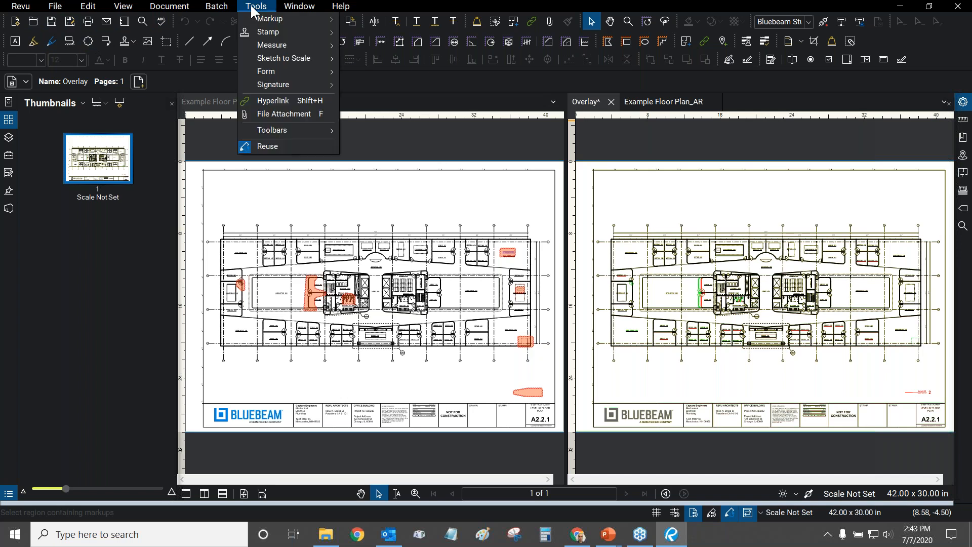
mouse_move(311, 131)
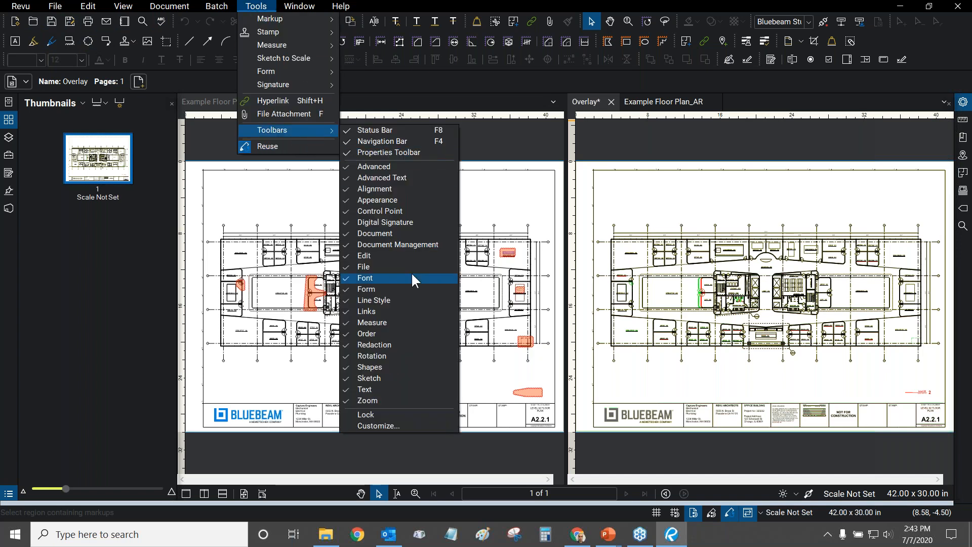
click(393, 422)
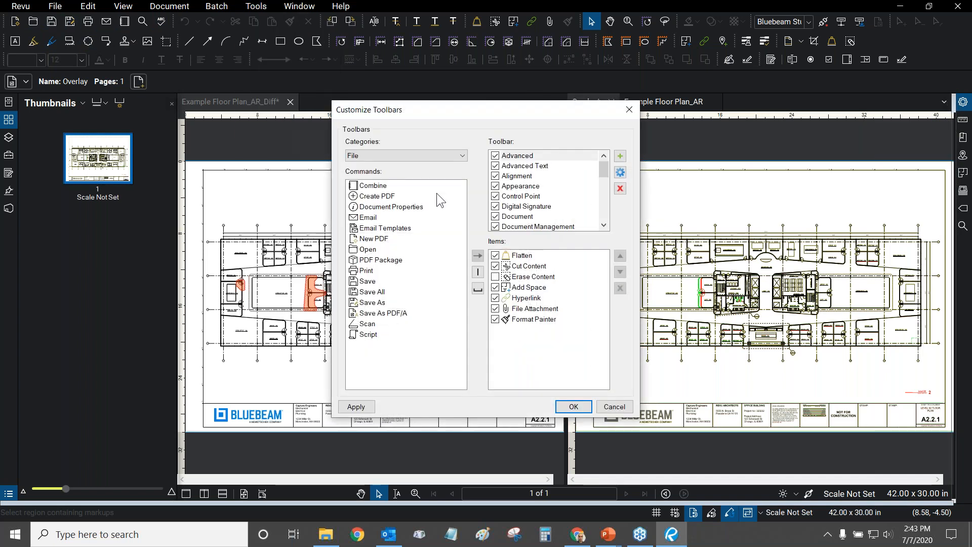
click(386, 154)
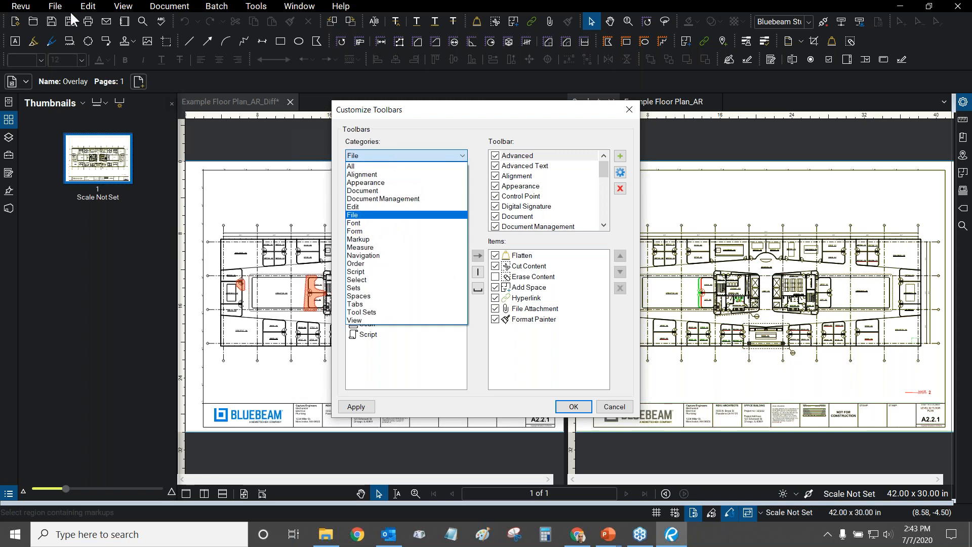
click(367, 214)
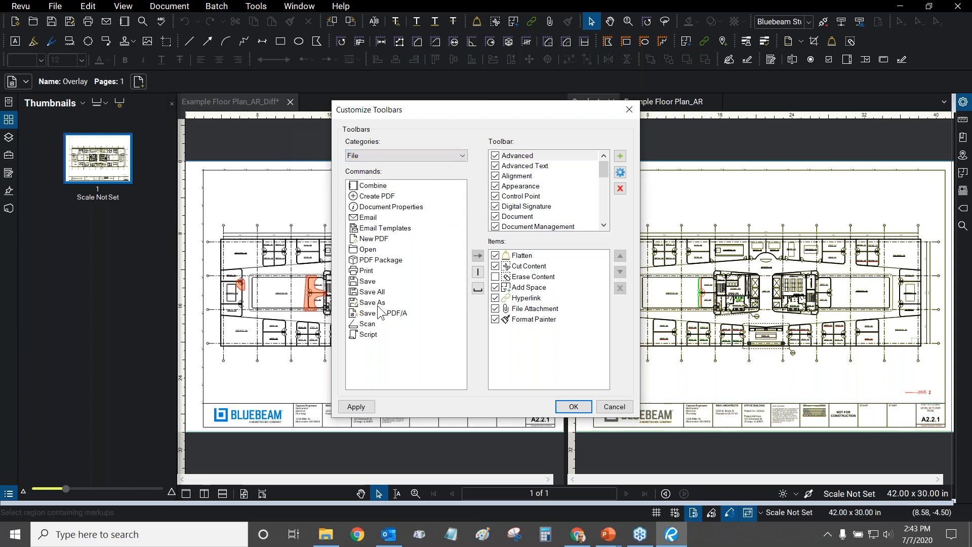
click(377, 305)
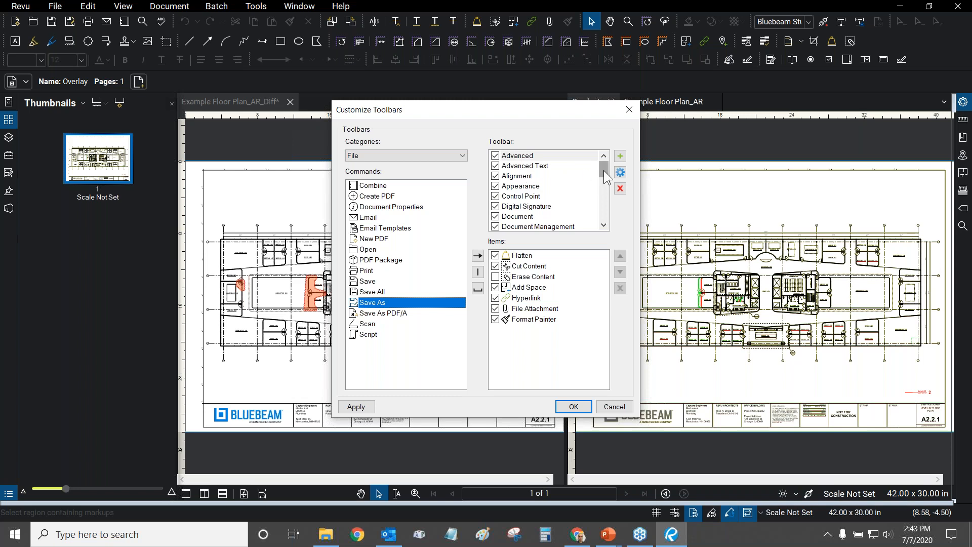
- In the File toolbar's items, enable Save All and remove Save As
drag(603, 170, 603, 183)
click(509, 207)
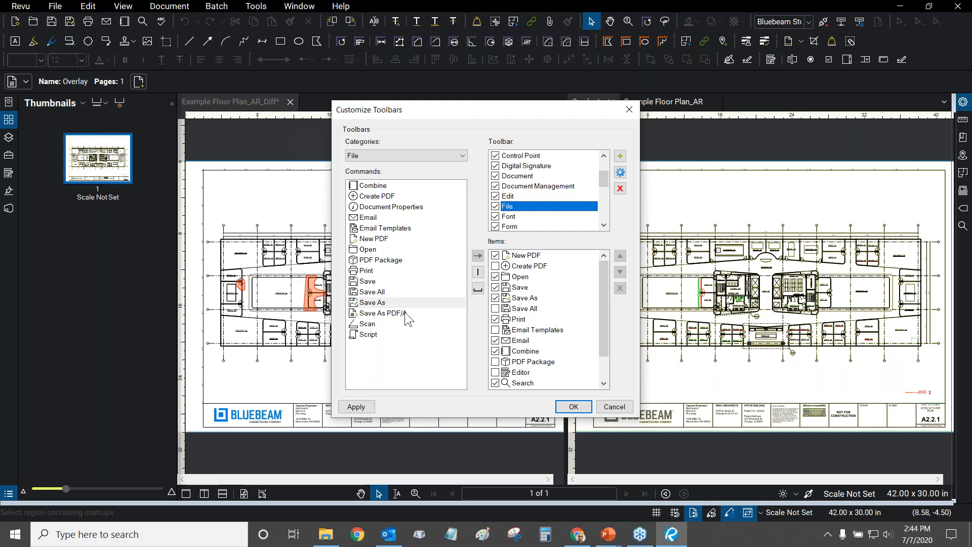
click(495, 308)
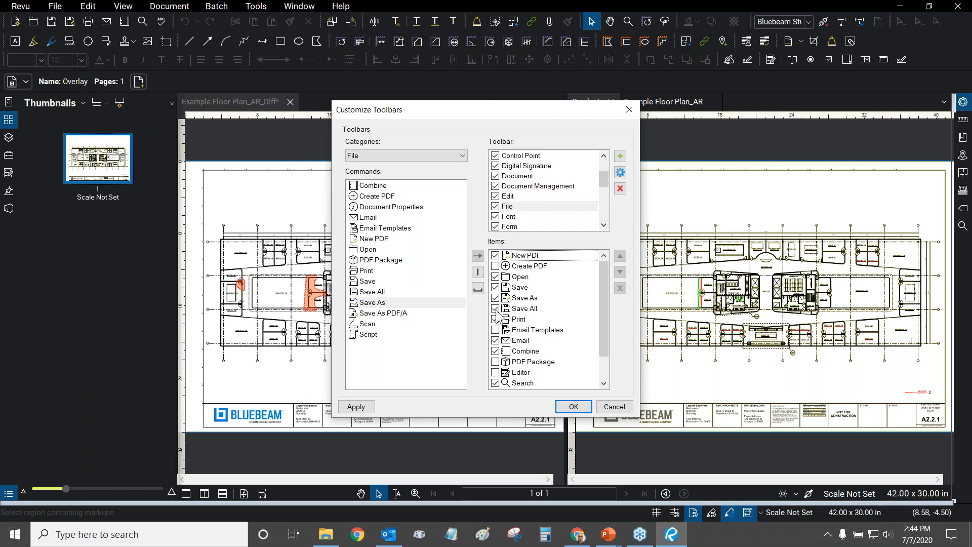
click(528, 299)
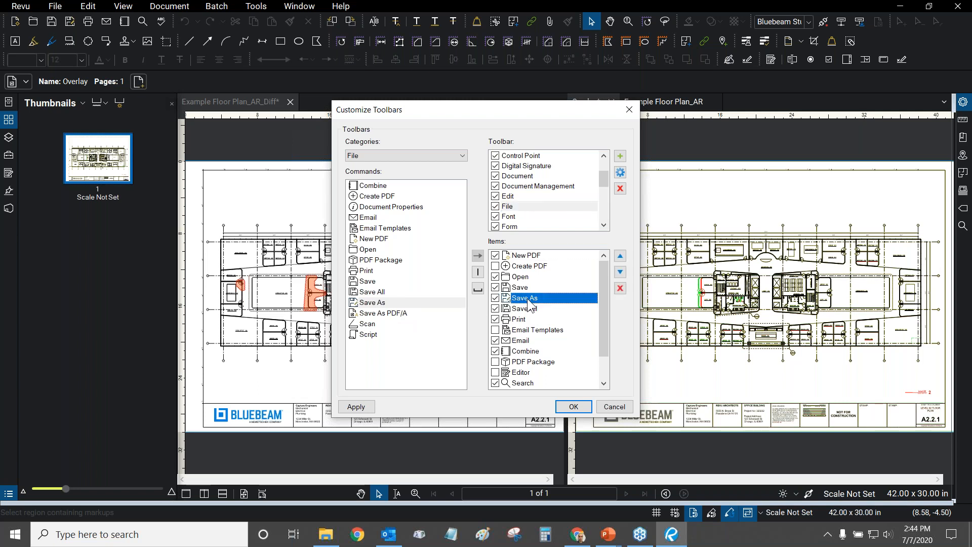
click(620, 288)
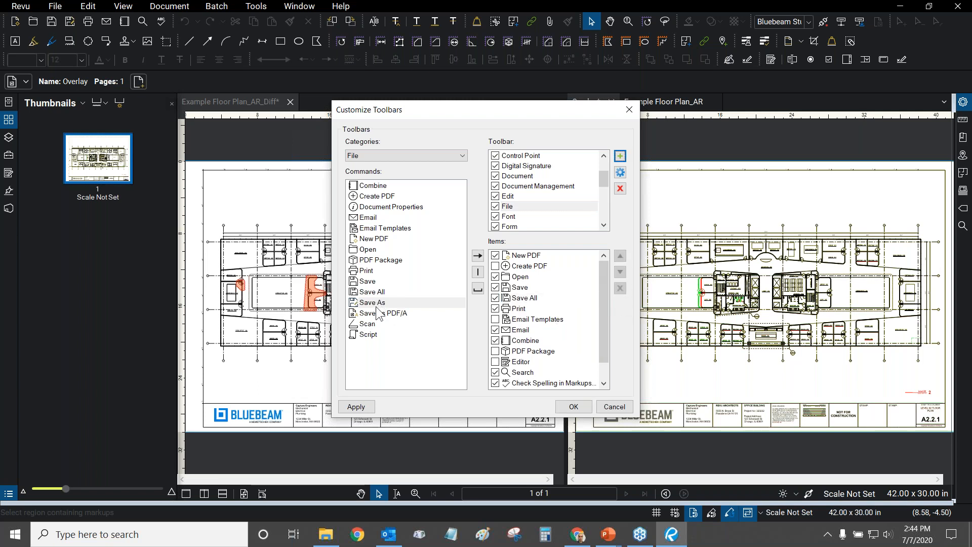
- Add the Save As command back to the File toolbar's items
click(375, 306)
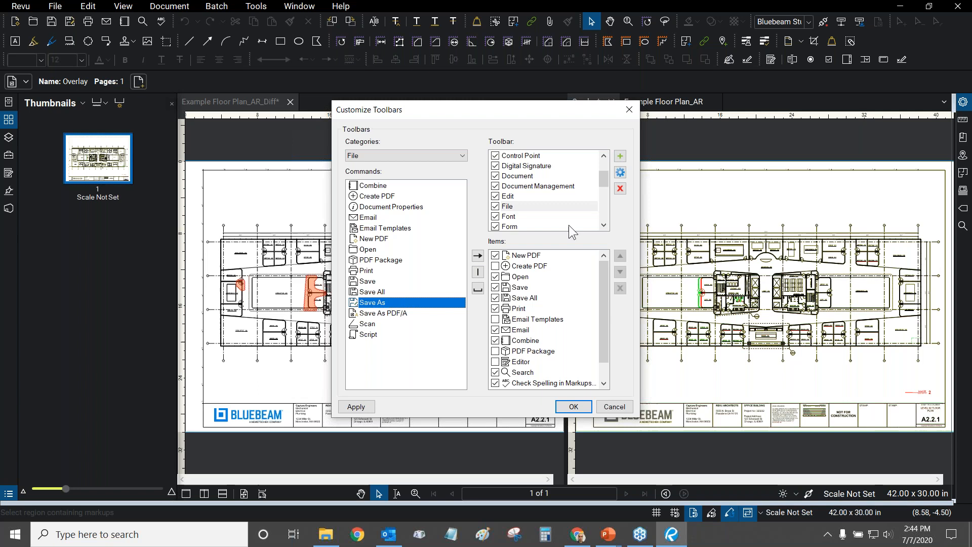
click(517, 208)
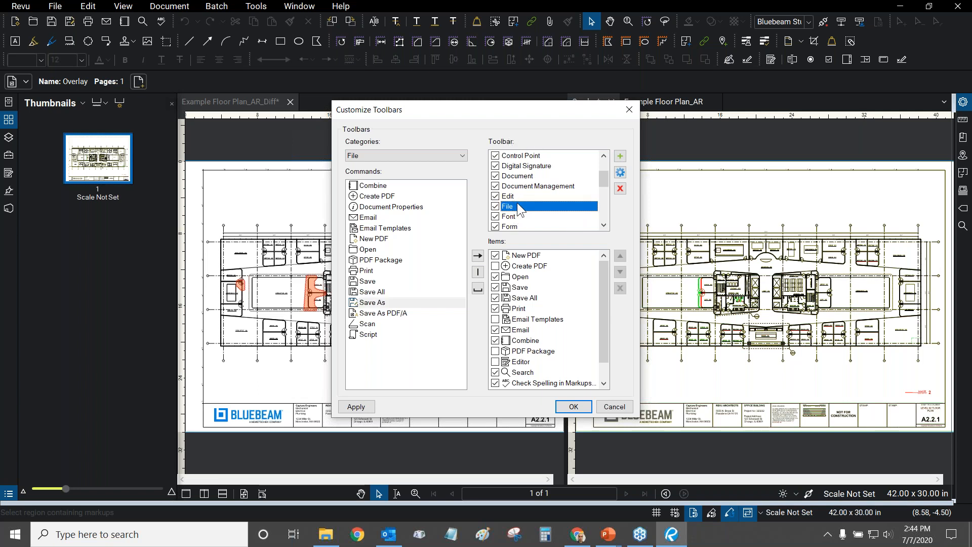
click(394, 303)
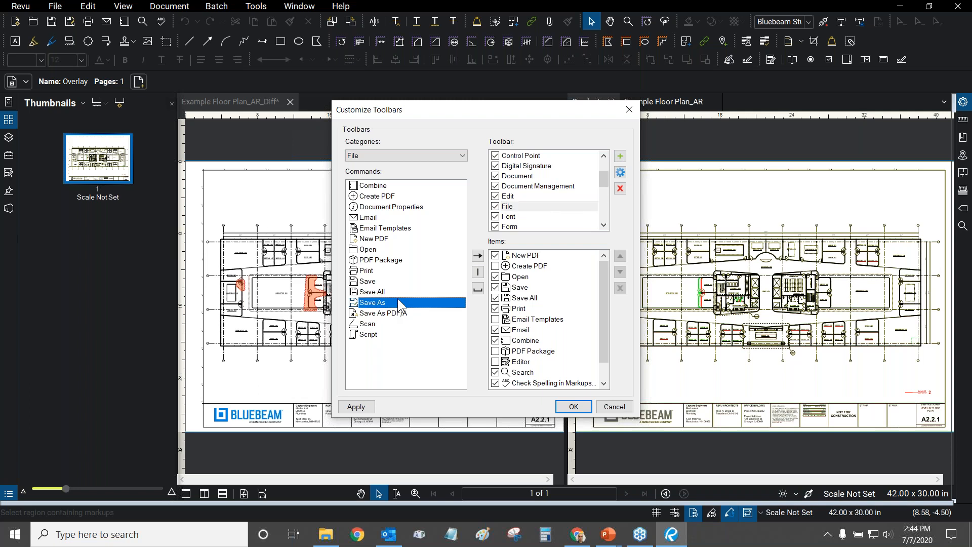
click(477, 256)
click(517, 384)
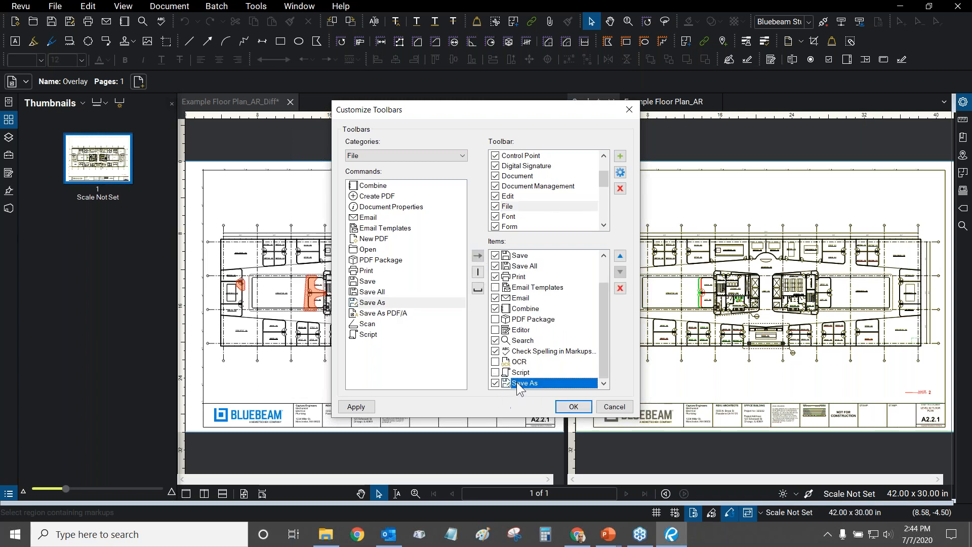
- Move Save As up between Save and Save All in the File toolbar's items and accept the customization
click(620, 256)
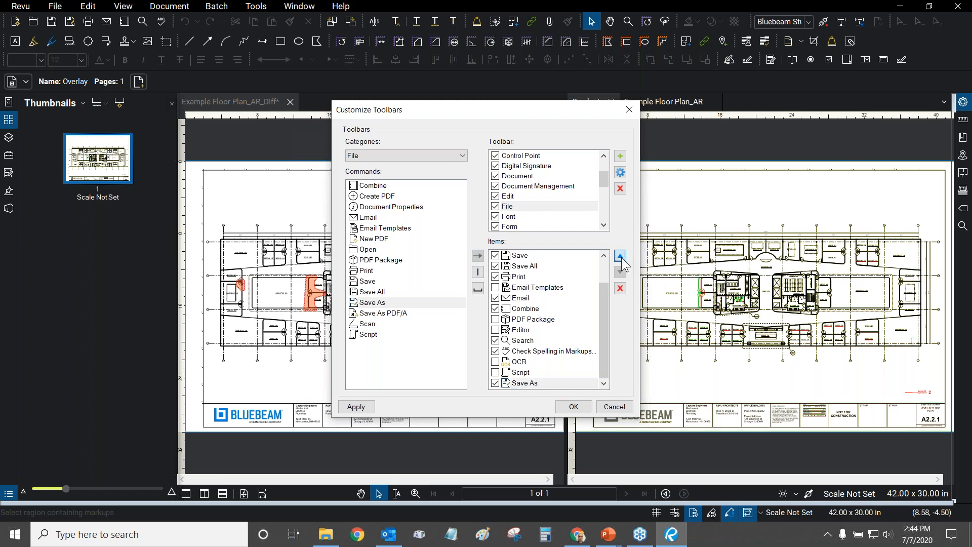
click(620, 257)
click(620, 257)
click(620, 256)
click(620, 256)
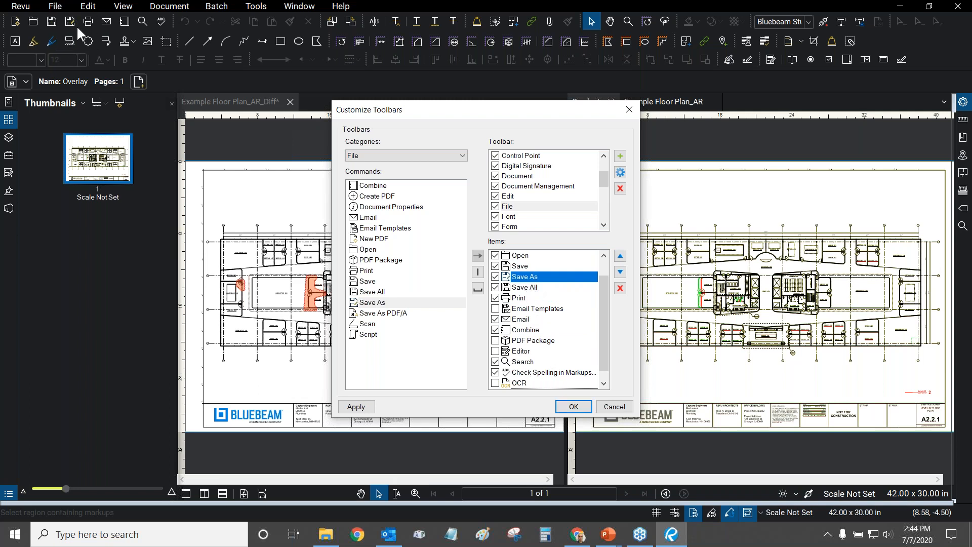
click(573, 406)
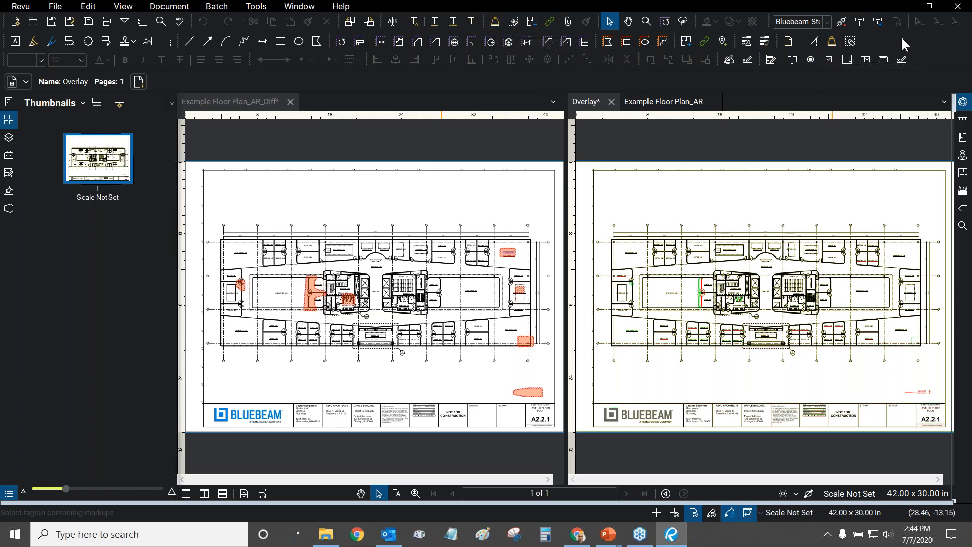
- Switch to the PowerPoint slide show and advance from the webinar overview to the Questions slide
drag(908, 22, 839, 43)
key(alt+Tab)
click(448, 131)
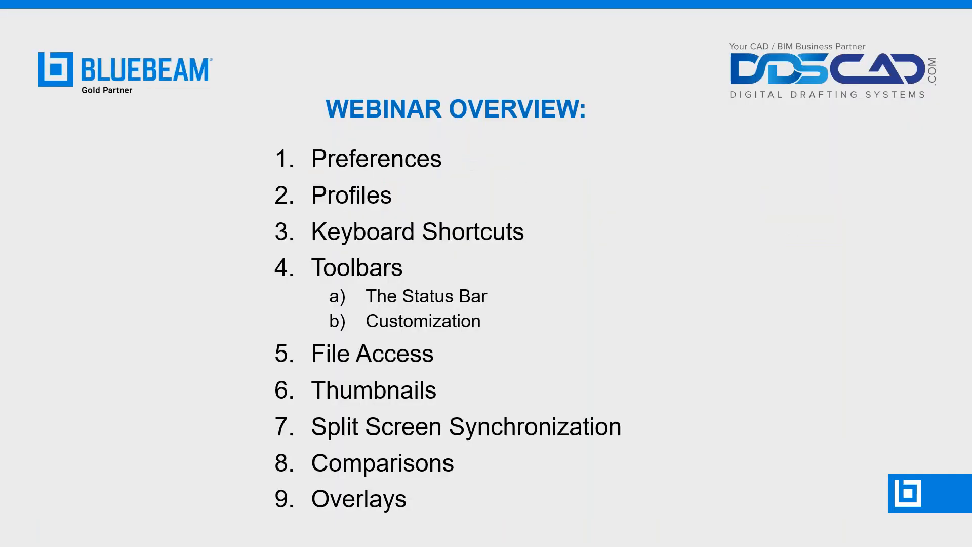
key(Right)
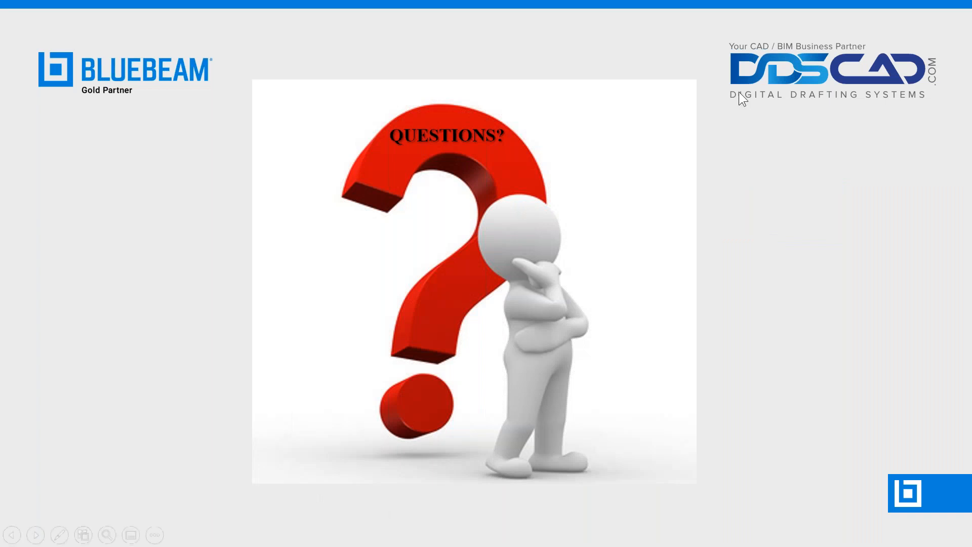
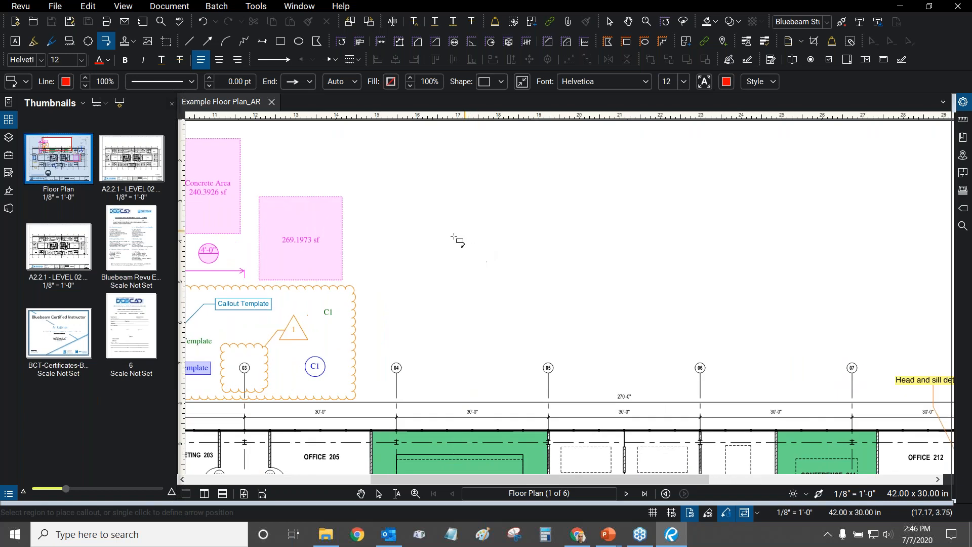
- Place a red callout reading "type data" with its arrow pointing beside the 269.1973 sf area on the Floor Plan page
click(364, 243)
click(425, 209)
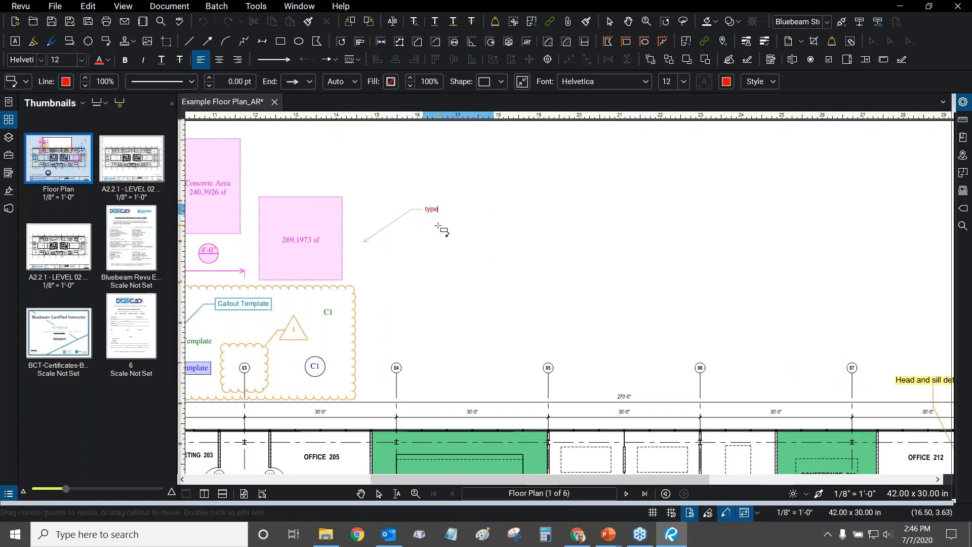
key(Escape)
- Add a second leader to the "type data" callout and move its arrowhead to the lower right below the text
drag(456, 181, 514, 212)
scroll(474, 219, up, 2)
scroll(473, 221, up, 1)
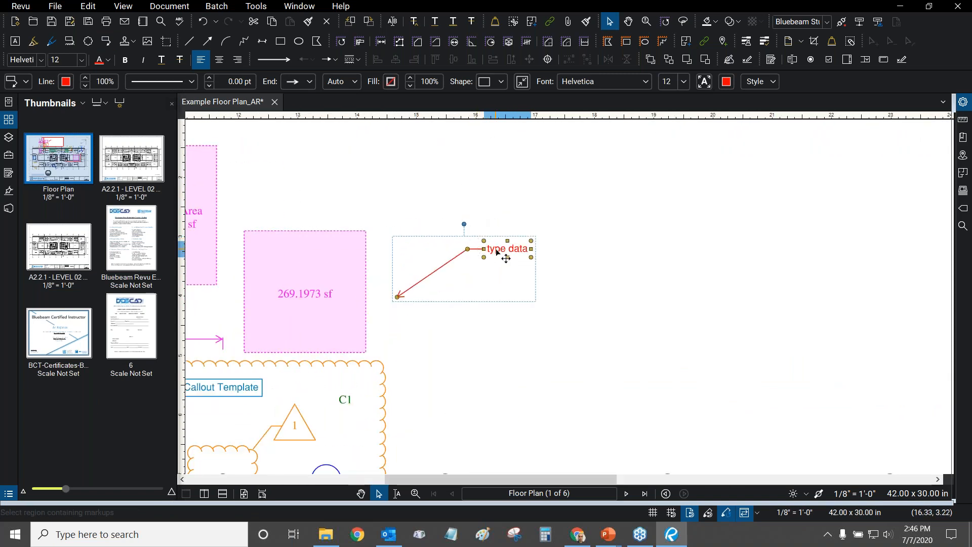
right_click(496, 250)
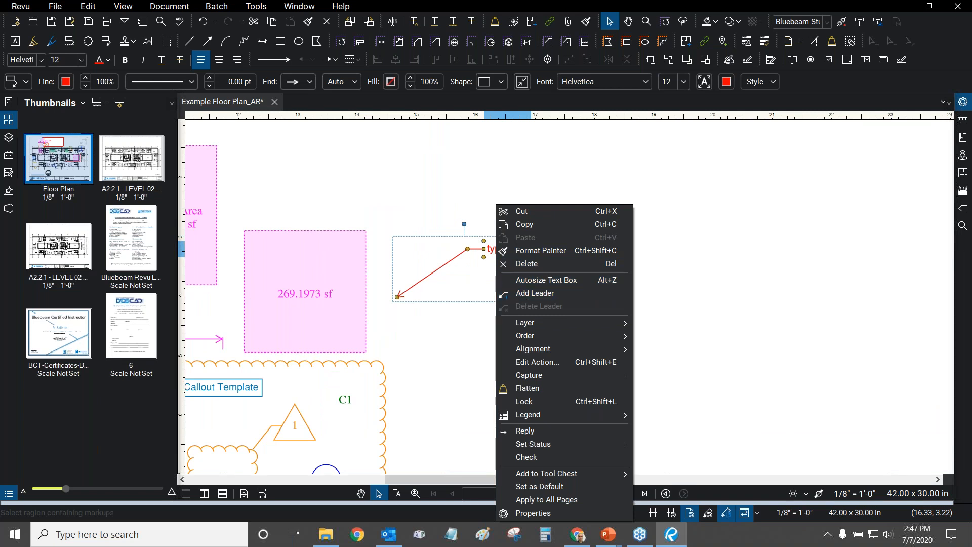
click(512, 293)
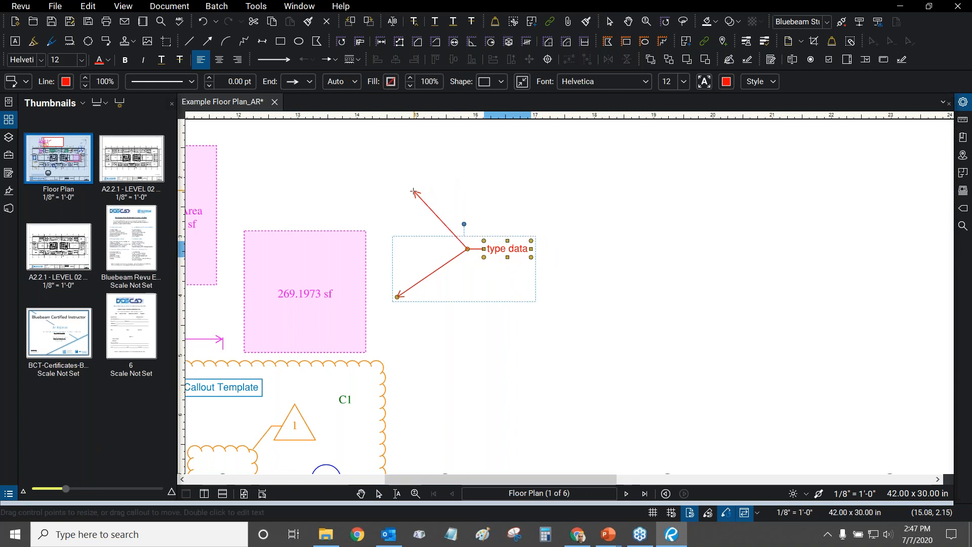
click(381, 197)
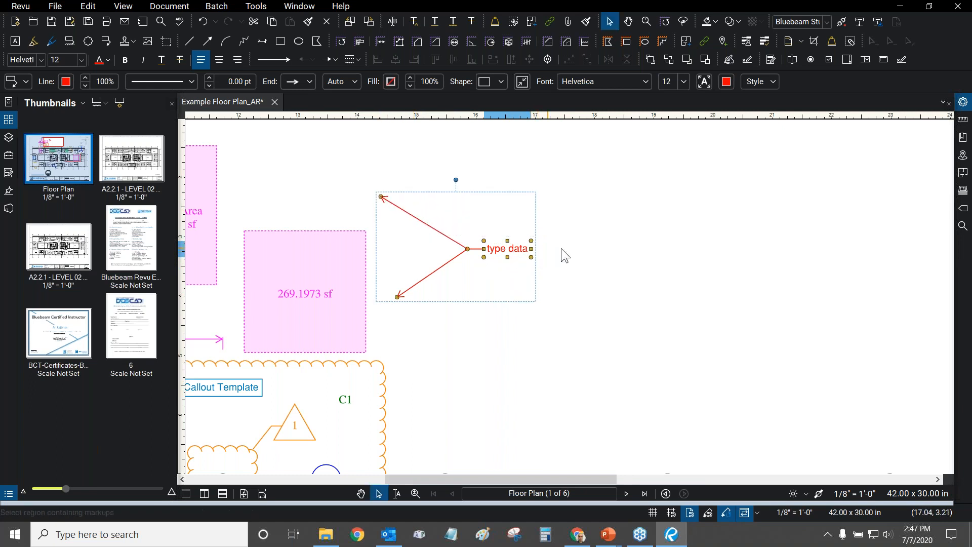
drag(380, 197, 544, 363)
- Shift the shared leader elbow of the "type data" callout slightly closer to its text
mouse_move(468, 250)
mouse_down()
mouse_move(555, 255)
mouse_move(520, 297)
mouse_move(470, 293)
mouse_move(456, 275)
mouse_move(463, 256)
mouse_up()
scroll(463, 257, up, 2)
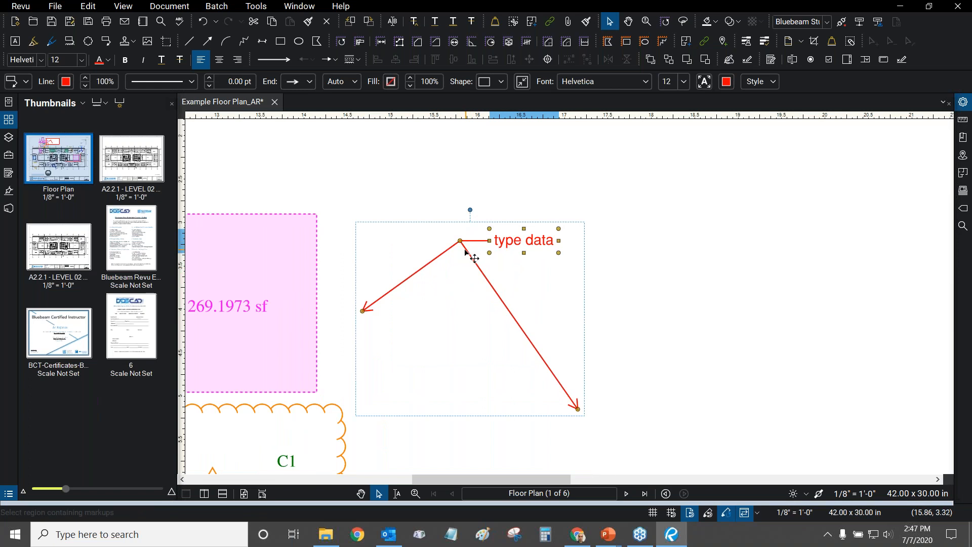
right_click(463, 247)
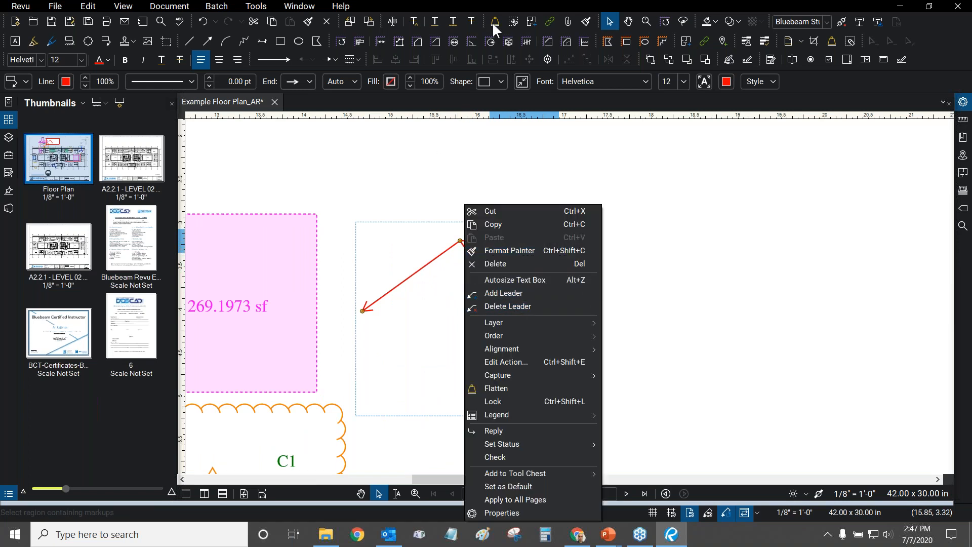
click(506, 295)
mouse_move(460, 240)
mouse_down()
mouse_move(617, 244)
mouse_move(460, 239)
mouse_move(468, 240)
mouse_up()
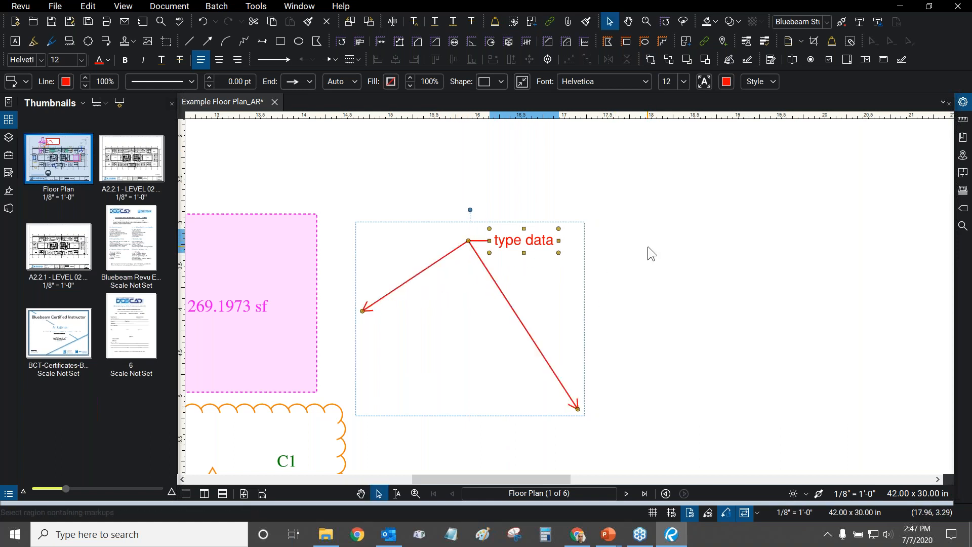
- Delete the lower-right leader from the "type data" callout
right_click(491, 272)
click(514, 305)
click(498, 284)
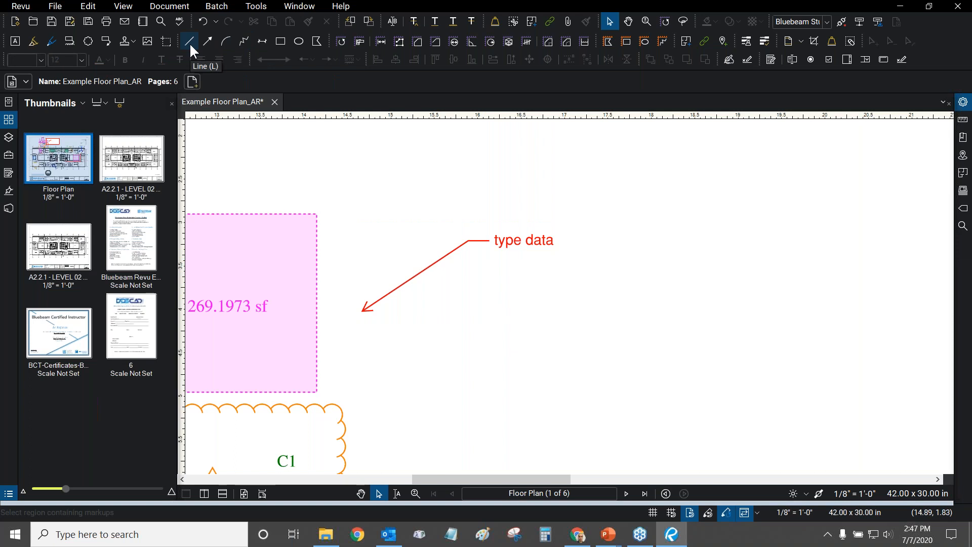
- Draw a separate arrow from the right end of the "type data" text down to the right
click(207, 41)
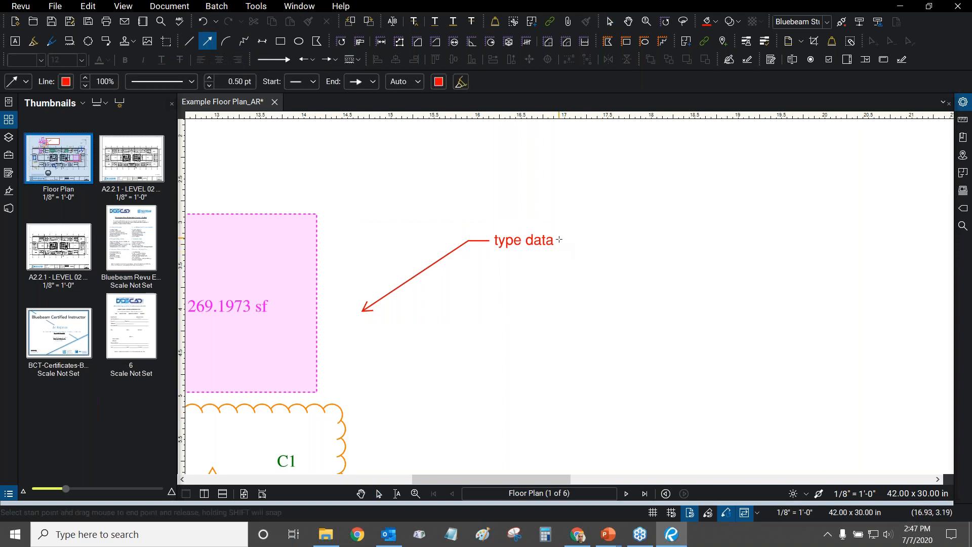
mouse_move(582, 244)
mouse_down()
mouse_move(688, 291)
mouse_move(683, 311)
mouse_move(665, 307)
mouse_up()
scroll(605, 261, up, 2)
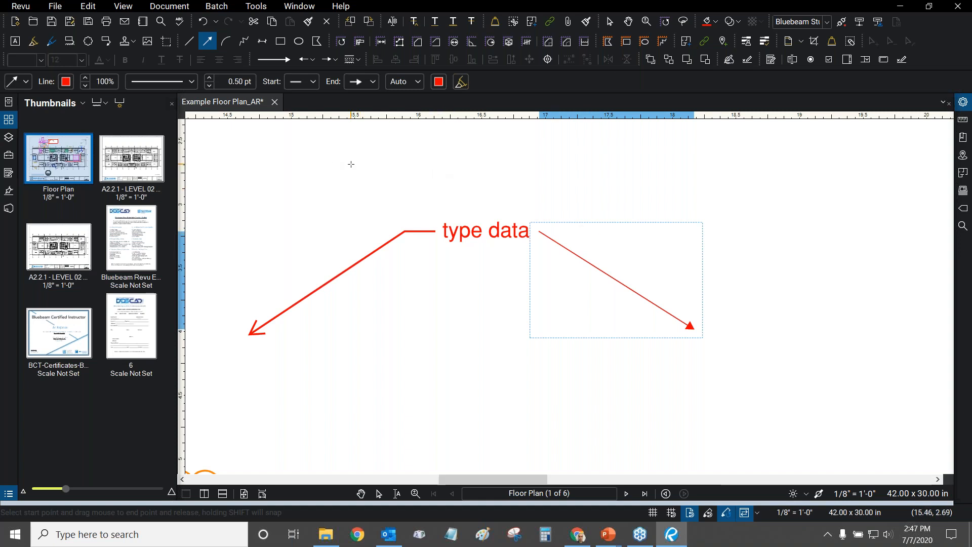
scroll(481, 191, down, 4)
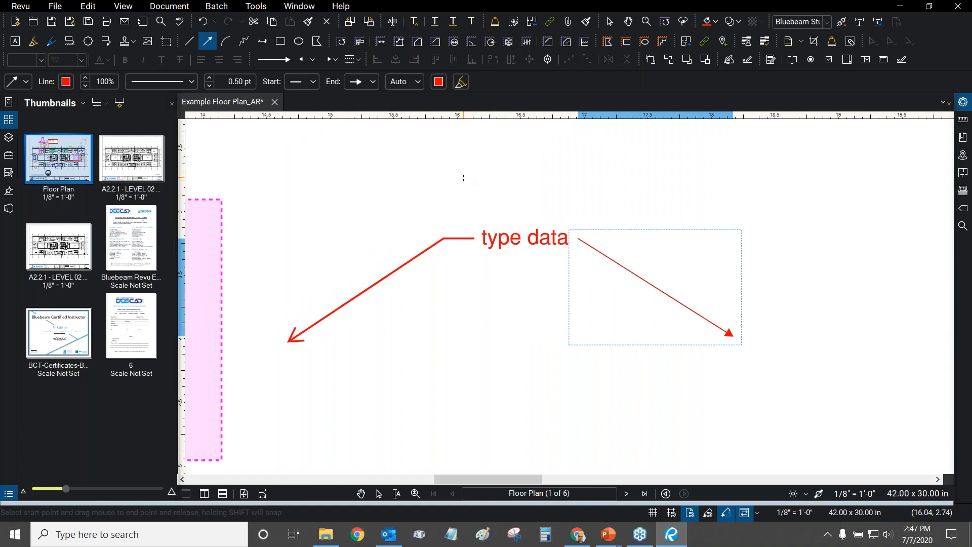
key(Escape)
- Add a second leader to the "type data" callout, pointing steeply down to a spot below the text
scroll(475, 195, down, 3)
scroll(546, 241, up, 5)
scroll(546, 234, down, 3)
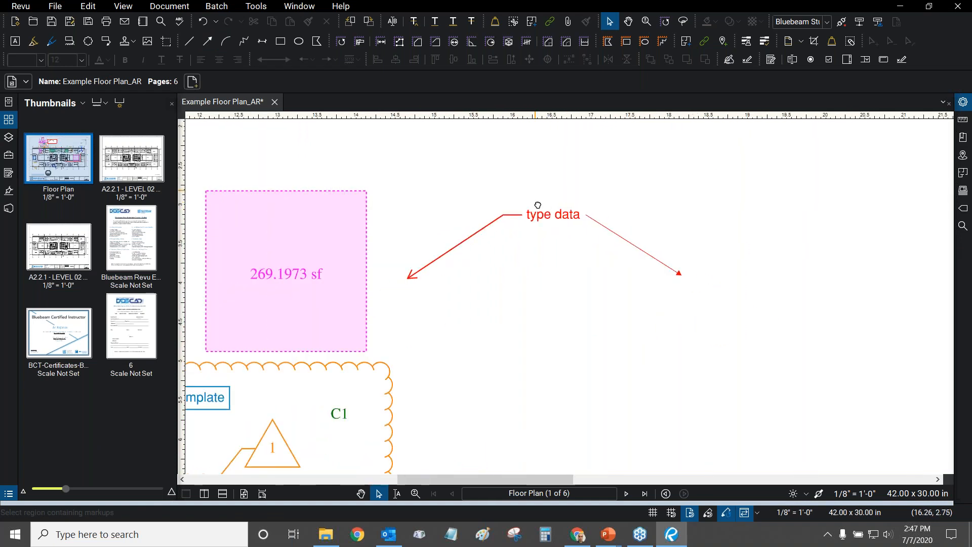
scroll(506, 211, up, 2)
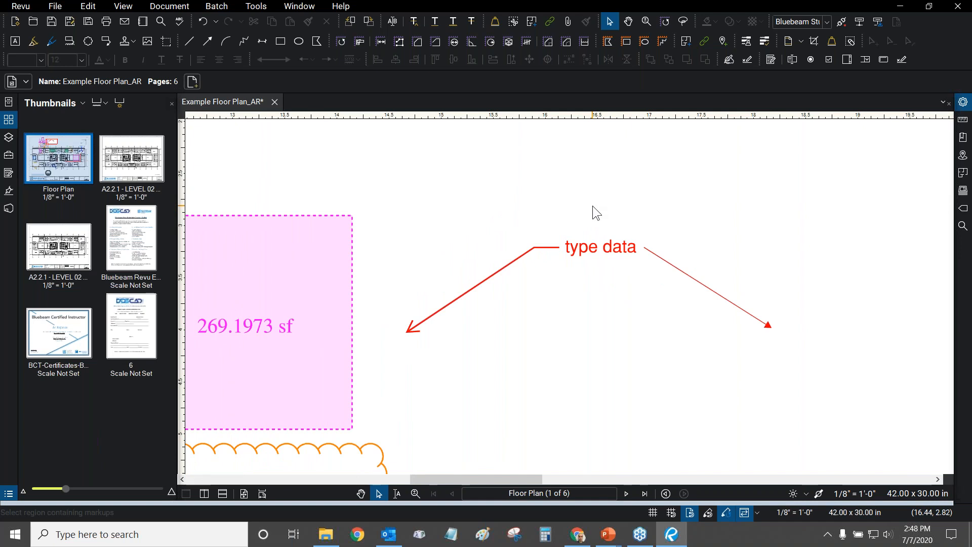
click(531, 257)
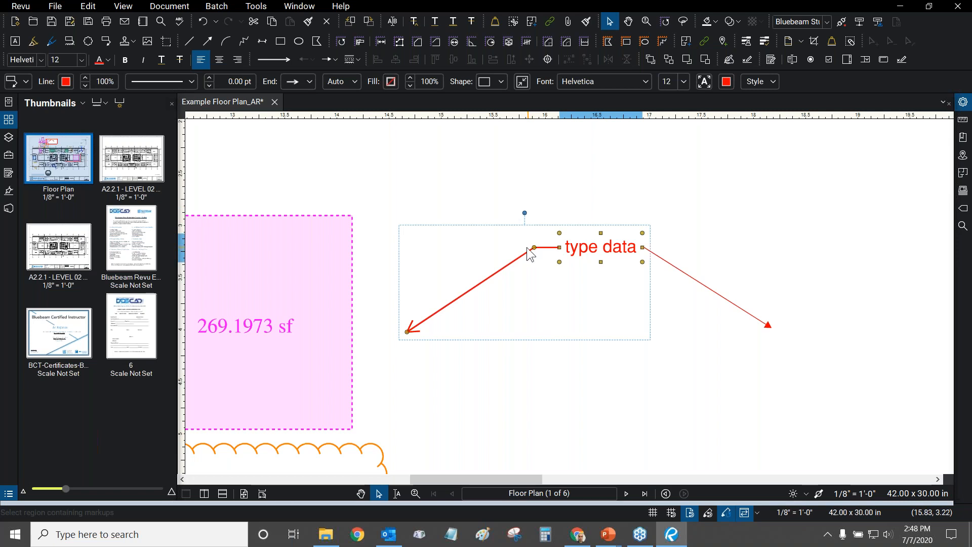
click(667, 228)
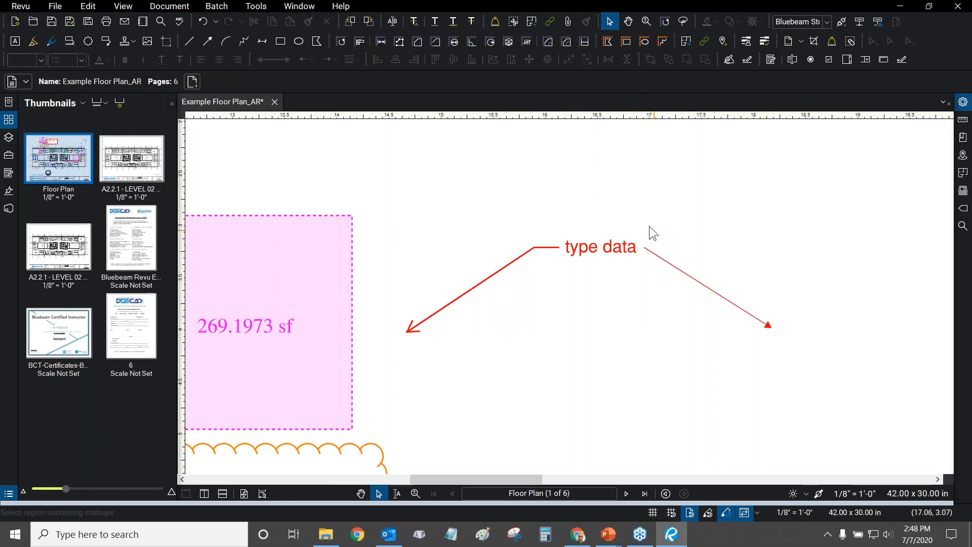
click(536, 248)
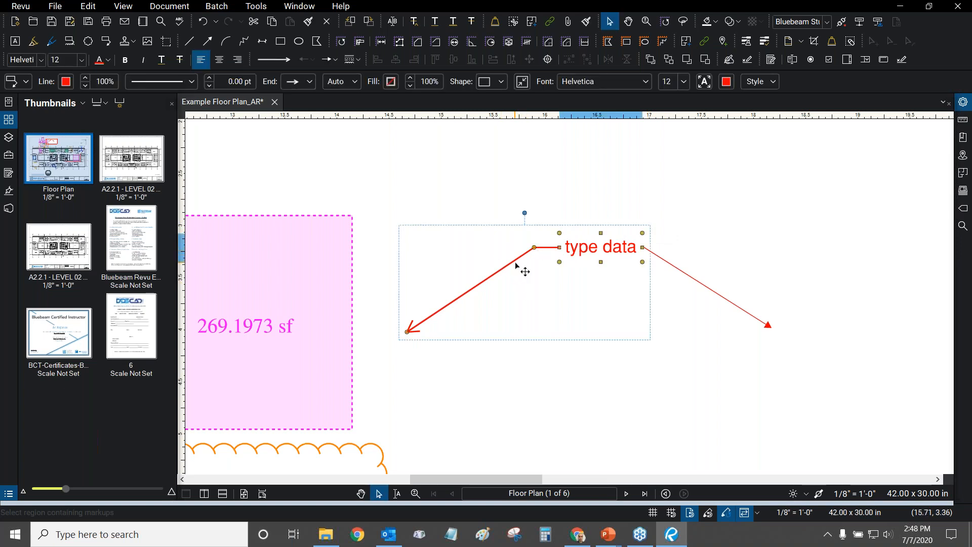
right_click(516, 263)
click(545, 293)
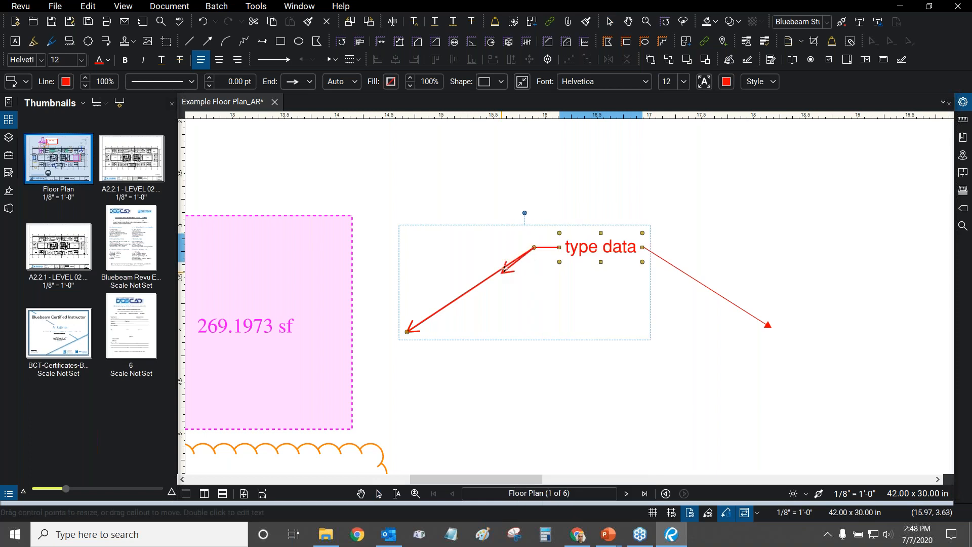
click(593, 402)
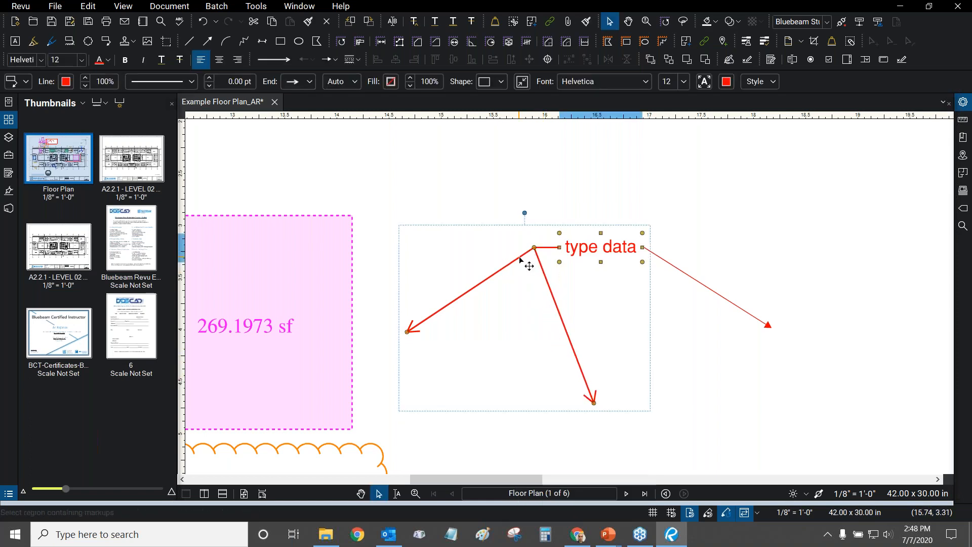
- Delete the separate arrow drawn beside the "type data" callout
right_click(519, 257)
click(489, 188)
click(669, 265)
click(677, 268)
key(Delete)
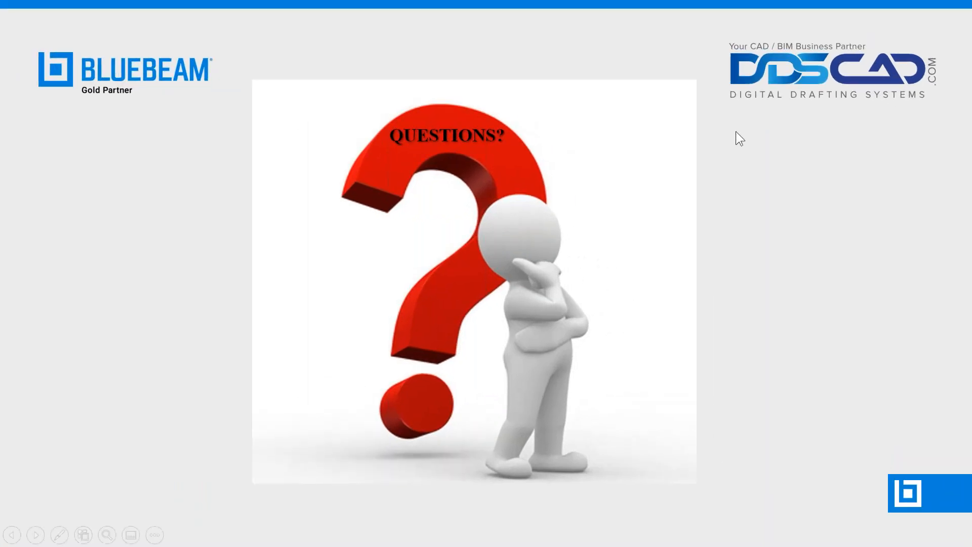
- Switch back to Revu and examine the Control Point options of the small orange cloud with the numbered triangle around grid 03
key(alt+Tab)
scroll(658, 219, down, 5)
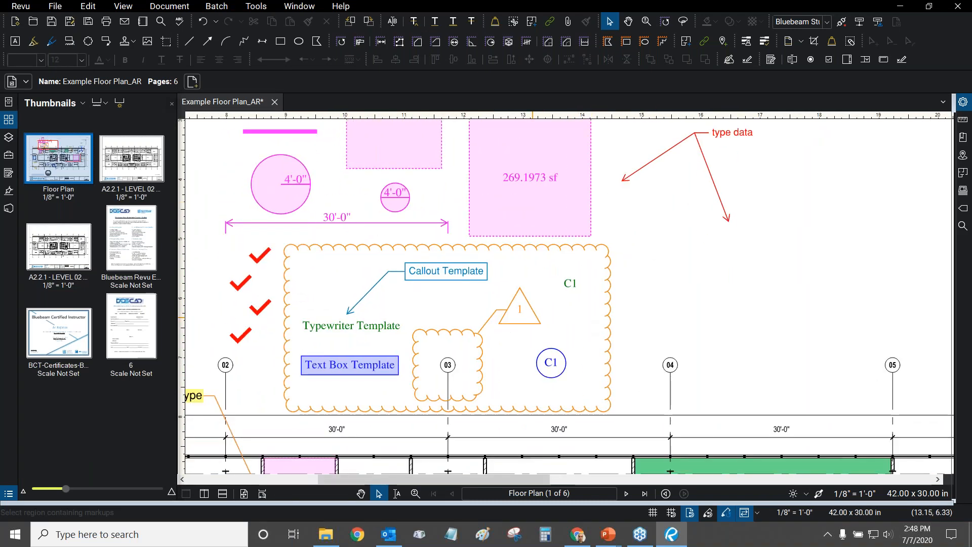
click(532, 318)
right_click(478, 346)
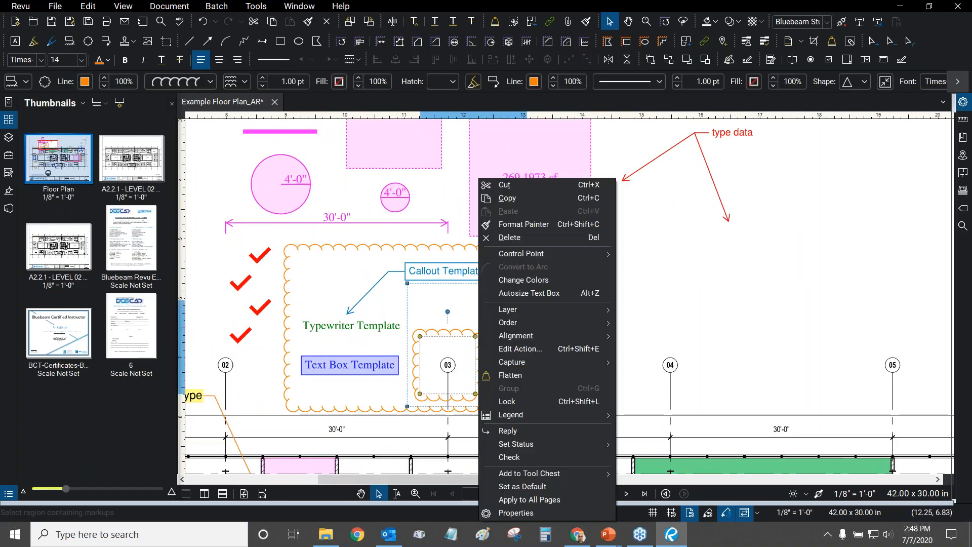
mouse_move(546, 255)
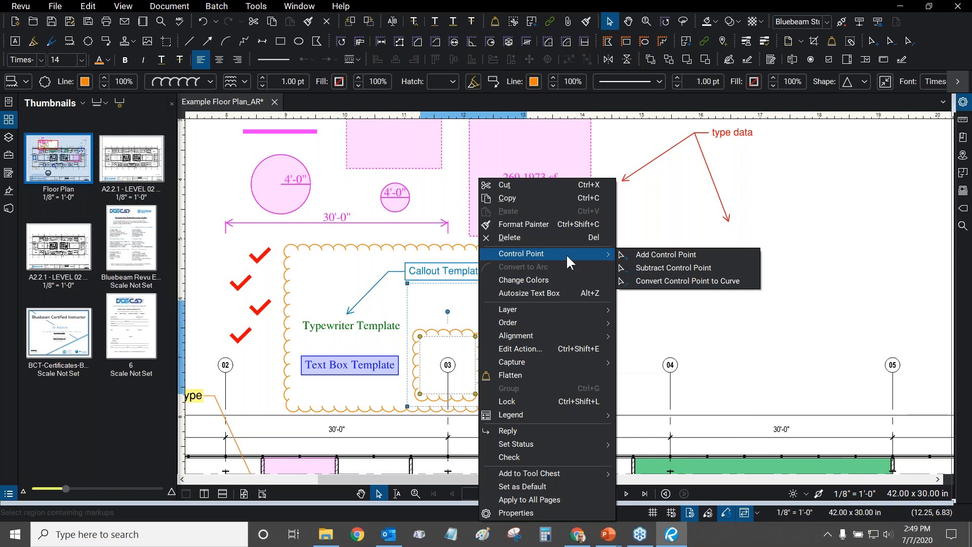
click(746, 345)
click(746, 344)
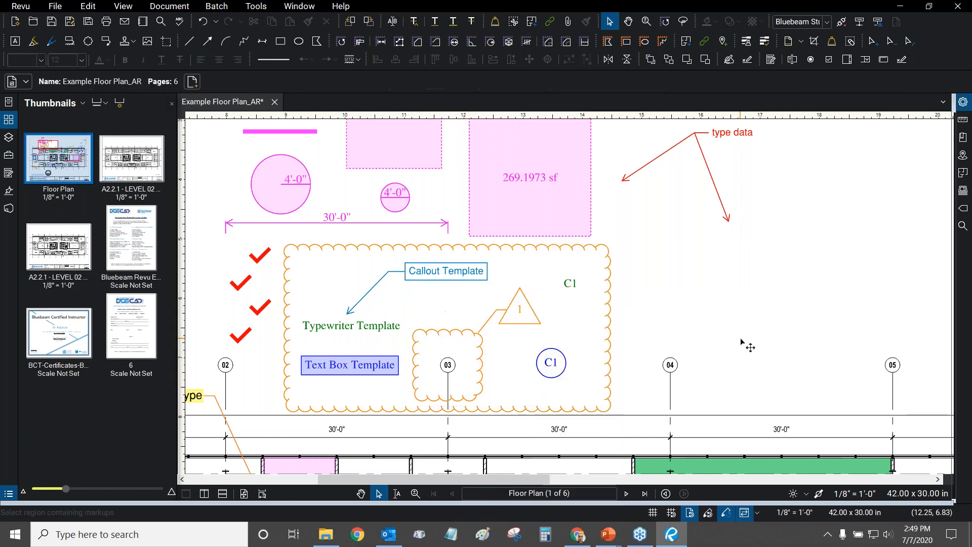
- Review the commands available for the small orange cloud's numbered triangle markup around grid 03
drag(696, 346, 637, 356)
click(431, 330)
right_click(431, 330)
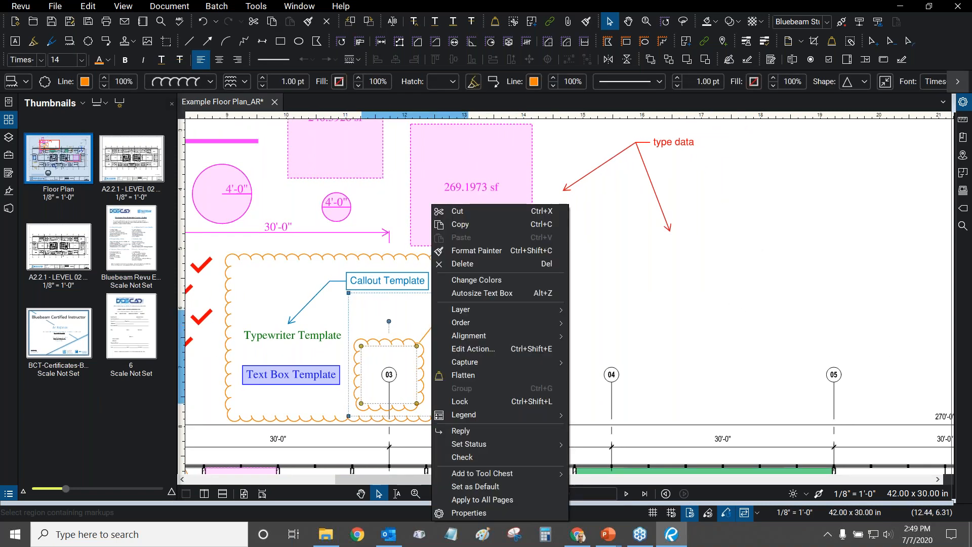
click(692, 302)
- Delete the red two-leader "type data" callout beside the 269.1973 sf square
scroll(690, 296, down, 3)
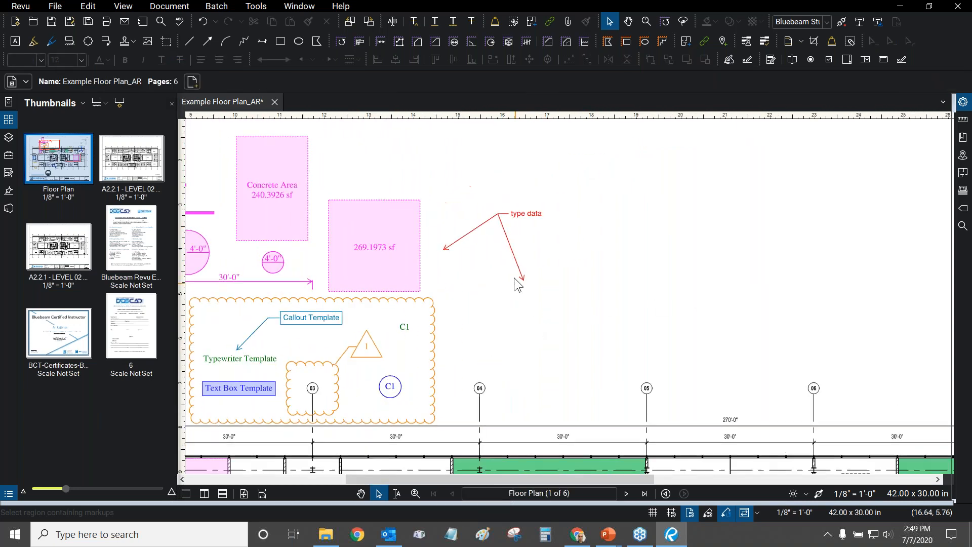
click(518, 262)
key(Delete)
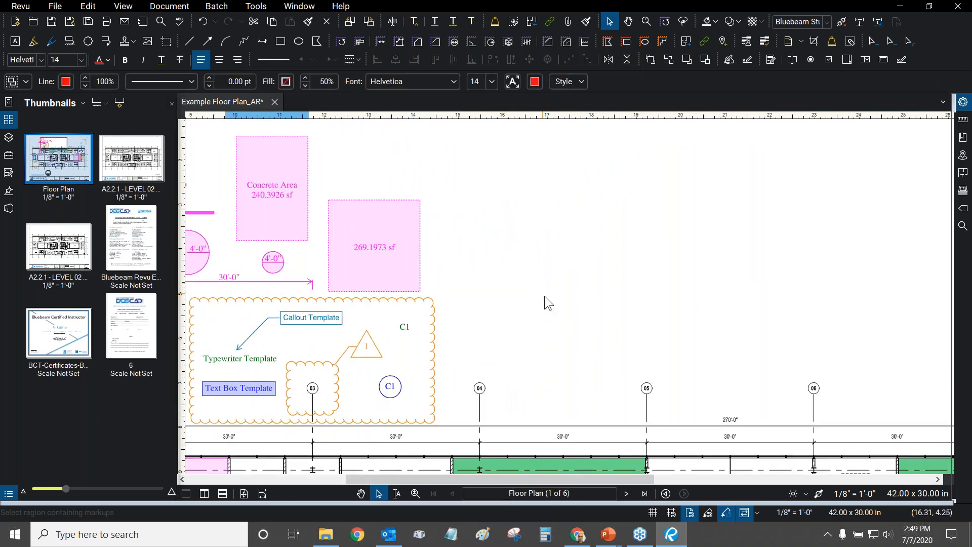
- Draw a large rectangular Cloud+ markup in the blank area above grids 04 to 06, with the text "type data" below its lower-right corner
click(255, 9)
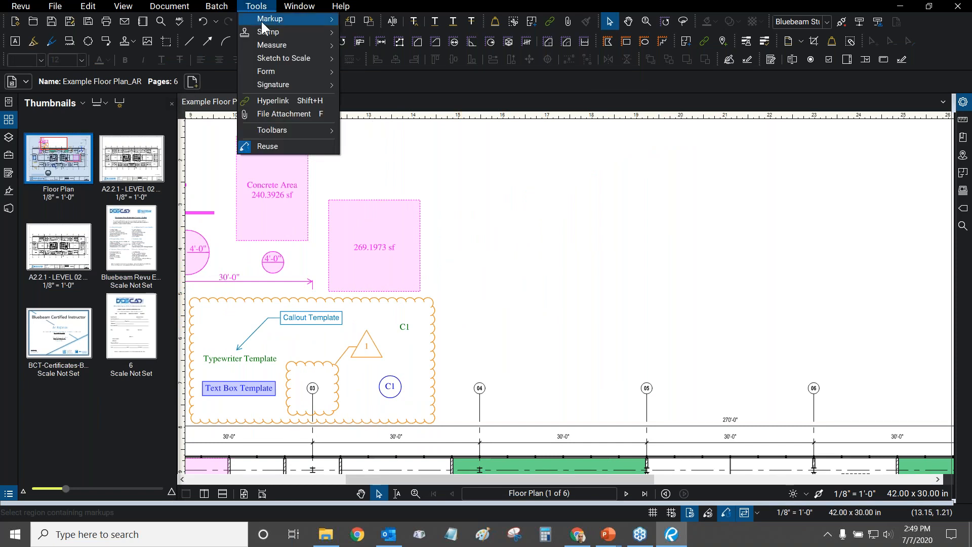
click(287, 2)
click(256, 6)
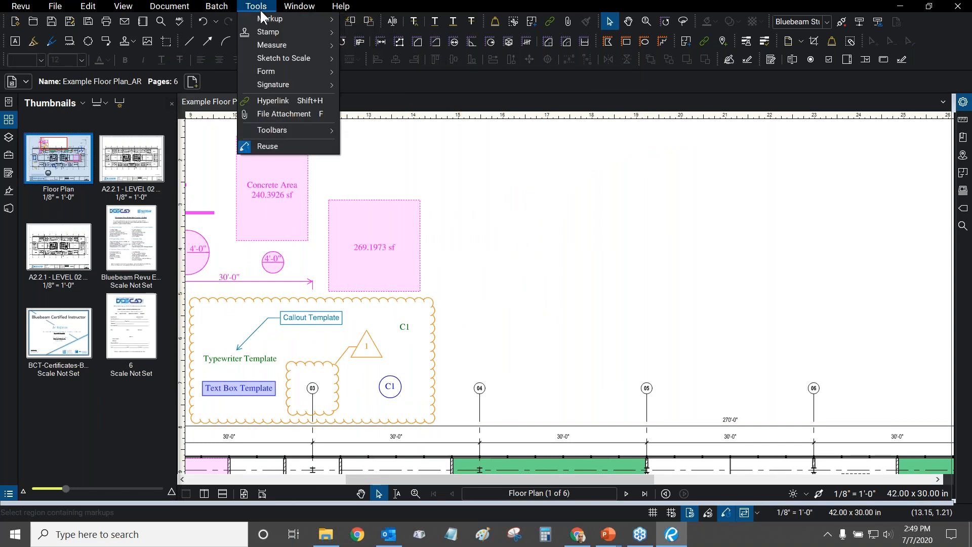
mouse_move(314, 17)
click(357, 237)
drag(488, 149, 716, 310)
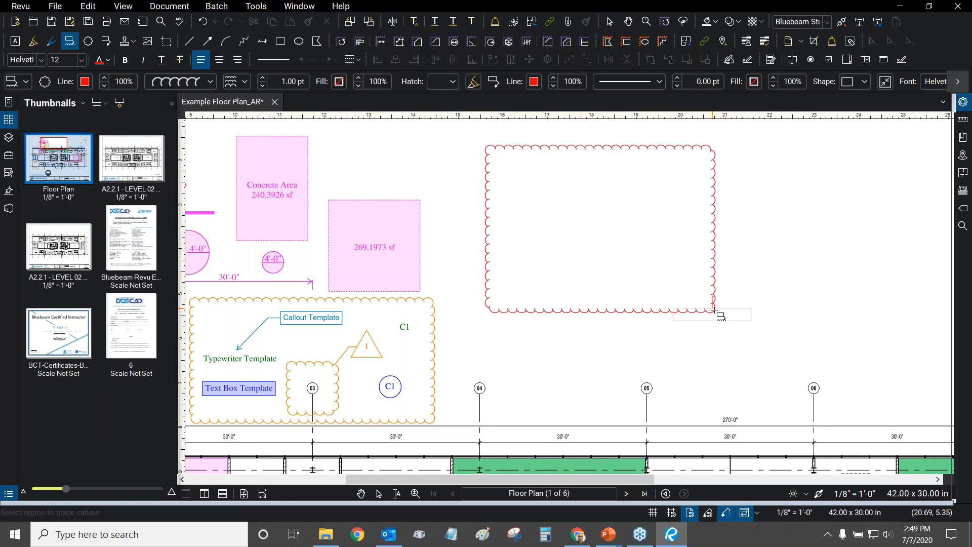
click(744, 332)
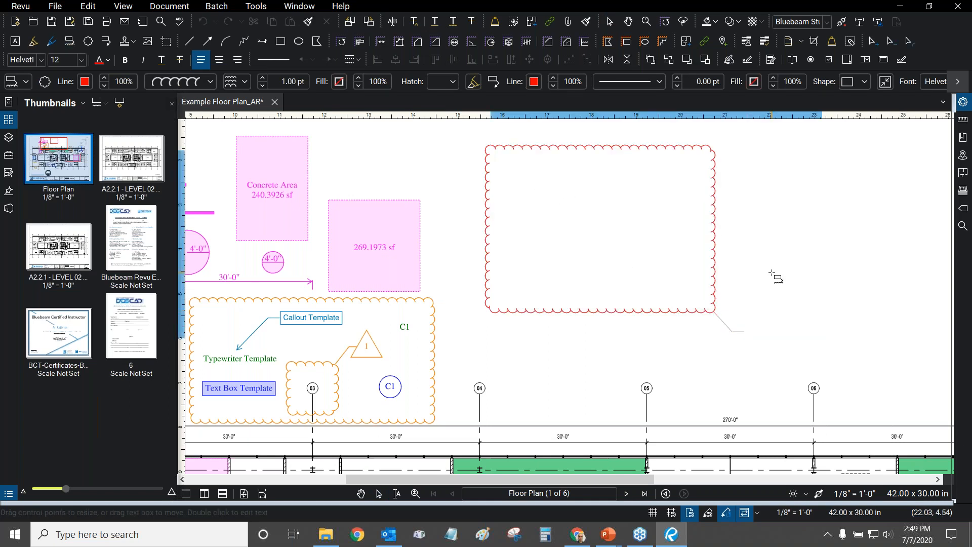
text(type data)
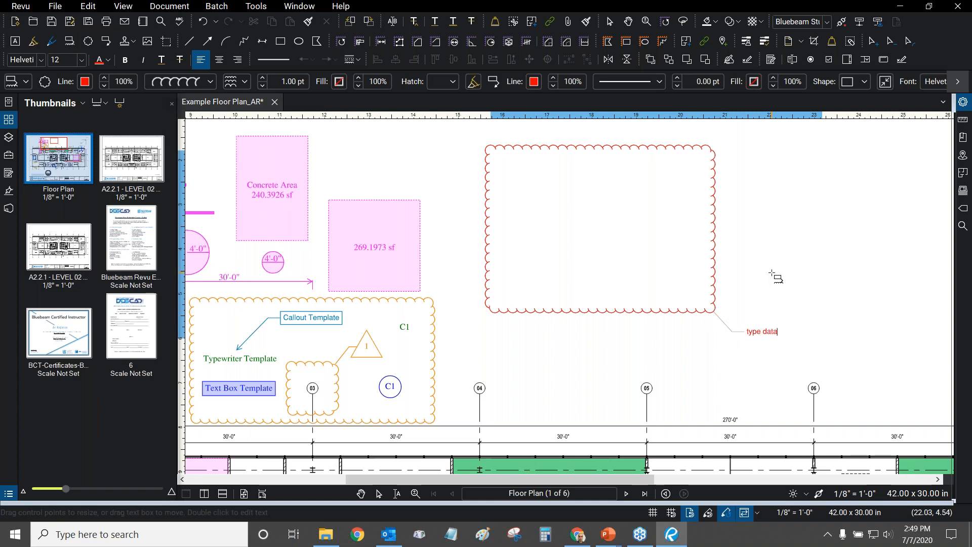
click(771, 272)
- Examine the new red cloud's Cloud+ properties and its Control Point options for a way to change the leader
drag(780, 228, 646, 238)
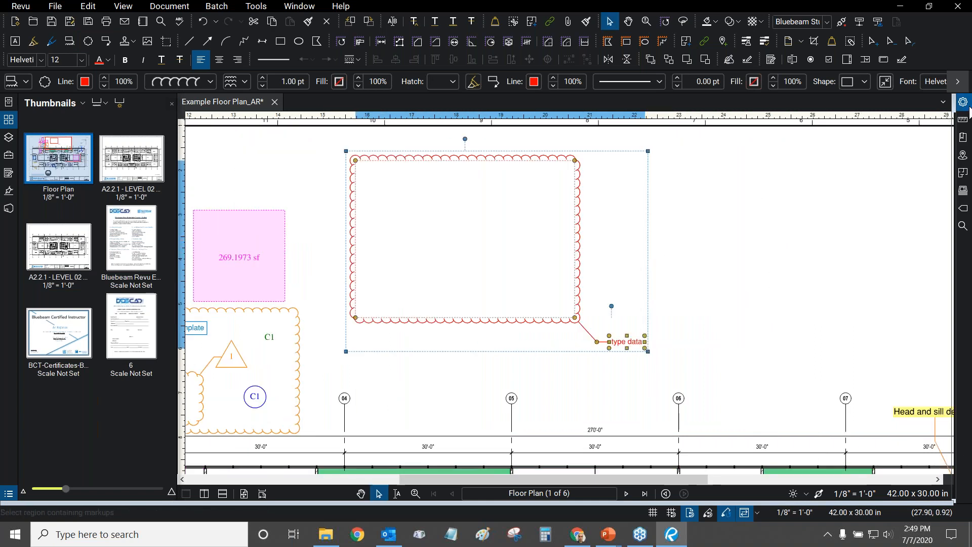
click(964, 103)
drag(950, 172, 946, 270)
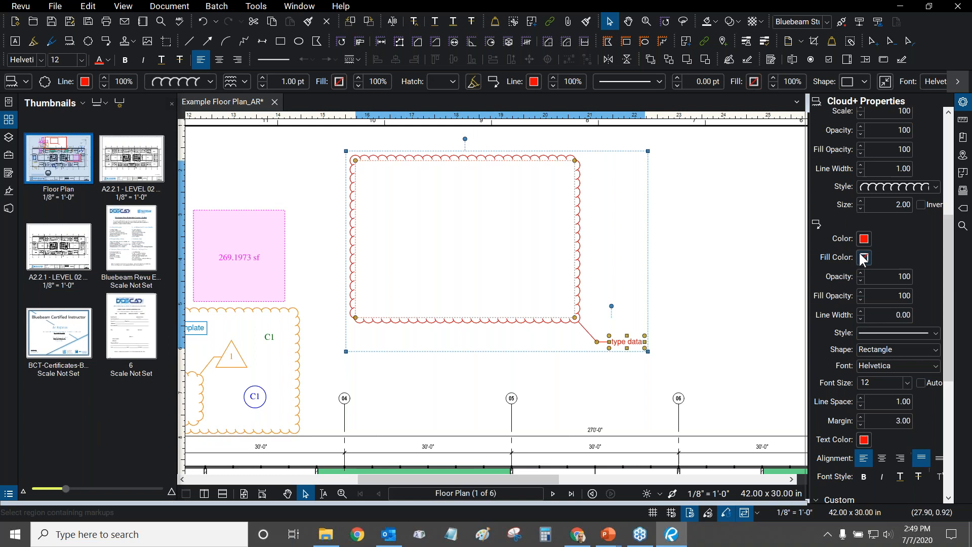
drag(952, 286, 956, 398)
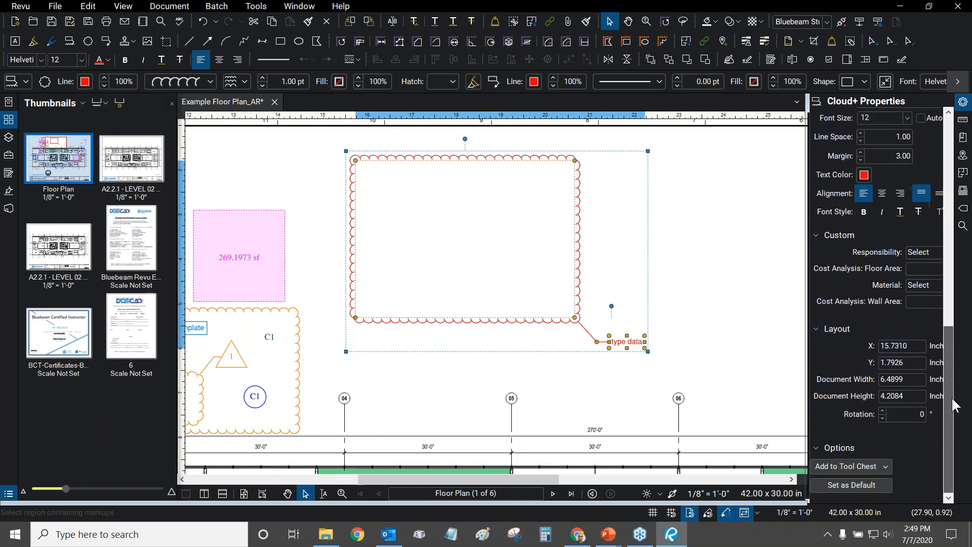
right_click(577, 276)
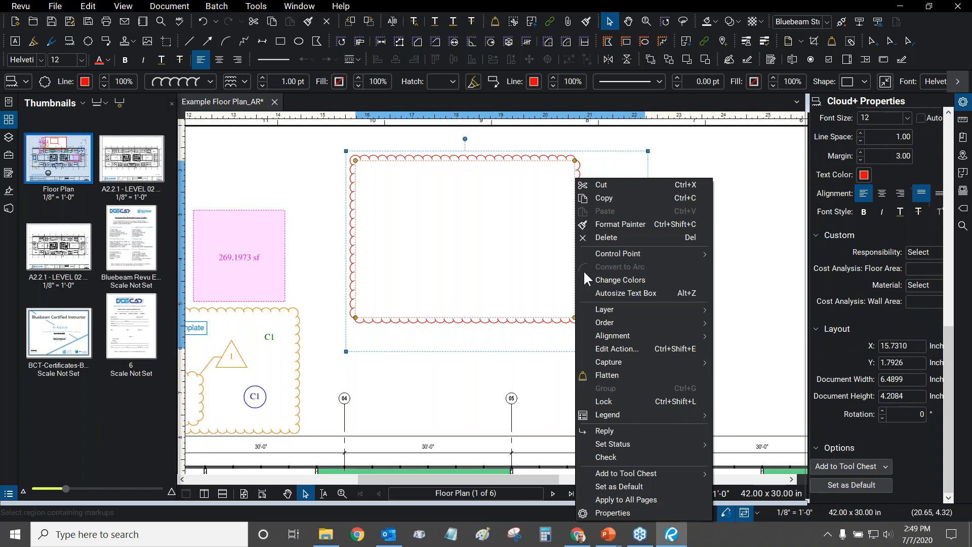
mouse_move(607, 253)
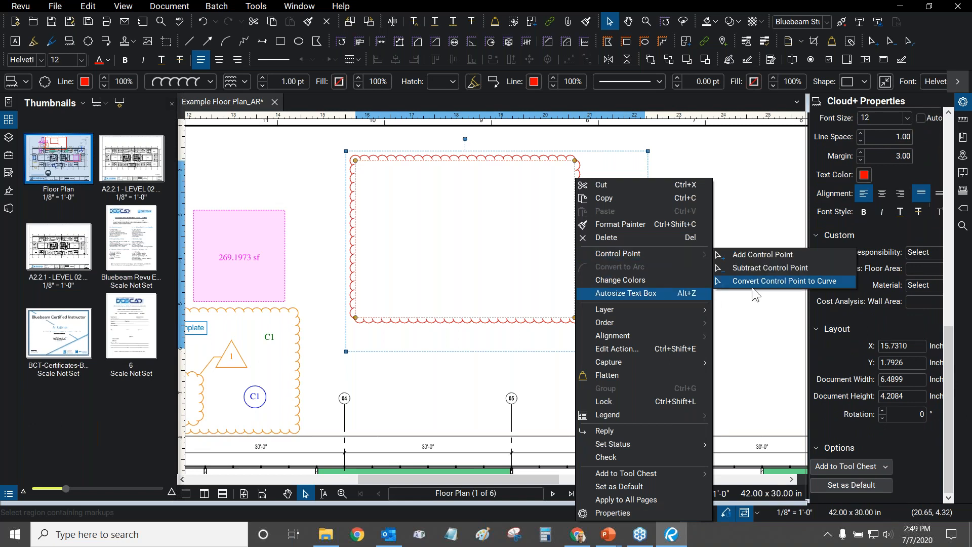
click(754, 343)
scroll(621, 283, up, 3)
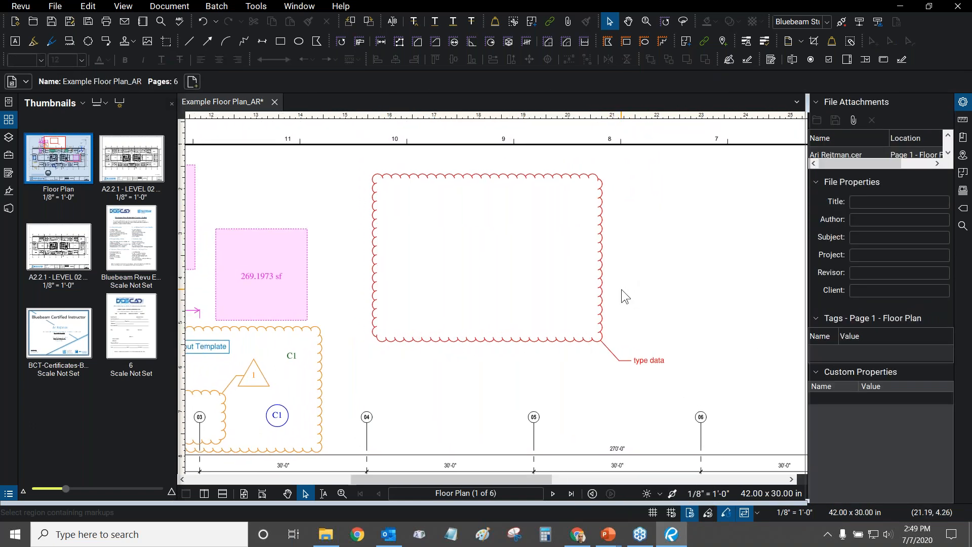
scroll(621, 282, up, 3)
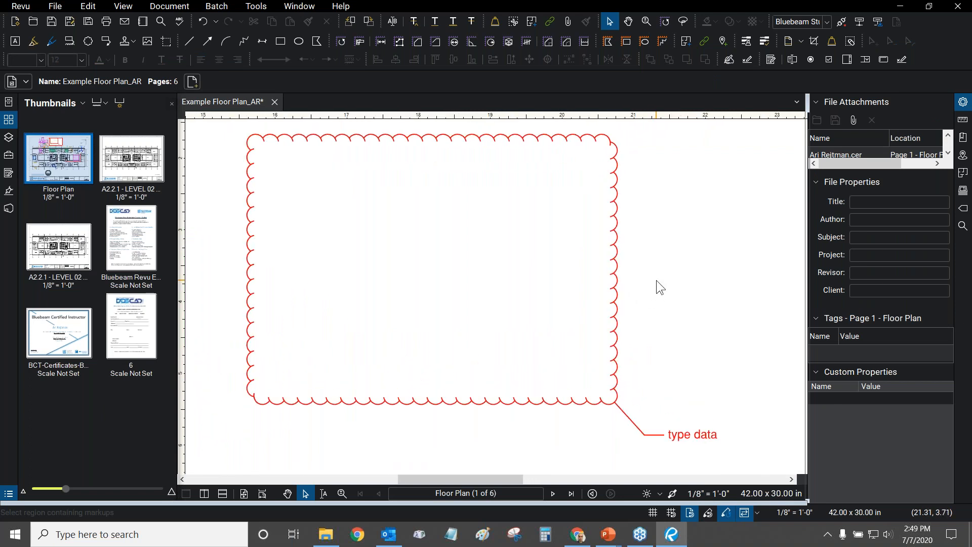
scroll(620, 200, down, 2)
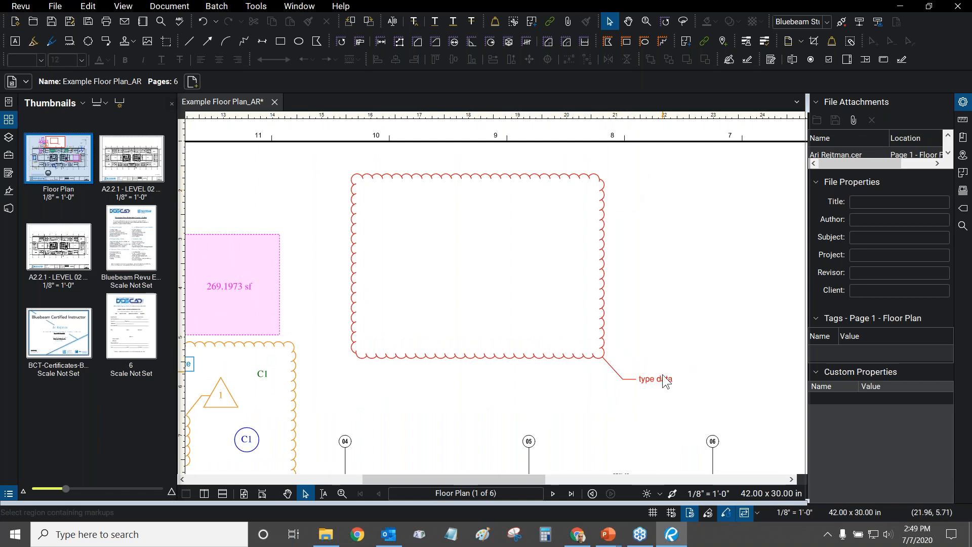
scroll(630, 376, up, 1)
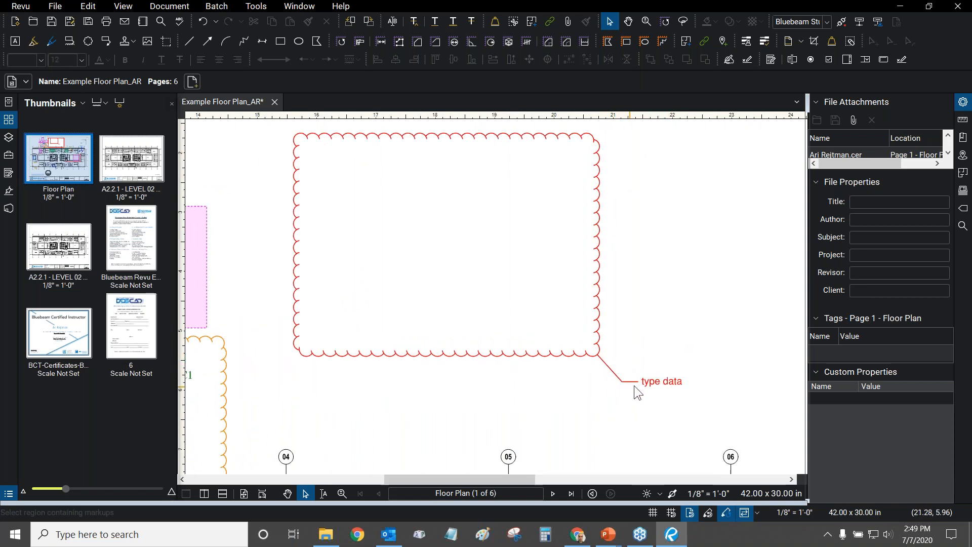
drag(588, 269, 626, 323)
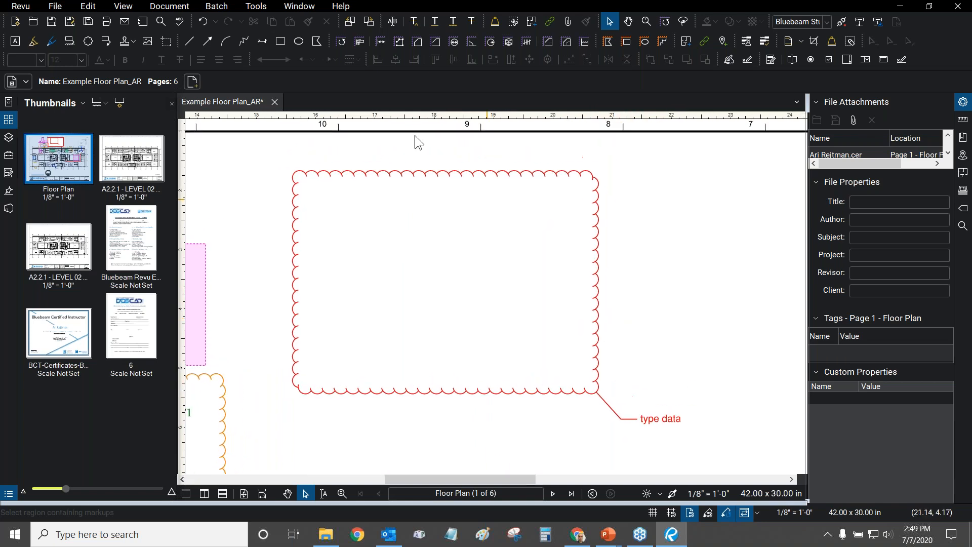
- Add a callout reading "type data" to the upper right of the red cloud, with its arrow pointing at the cloud's right edge
click(264, 6)
mouse_move(265, 23)
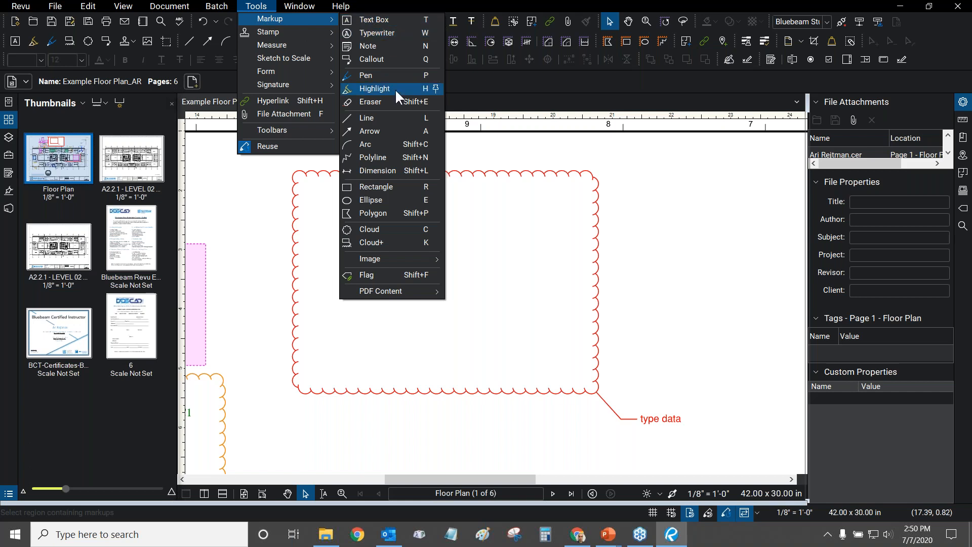
click(370, 57)
mouse_move(602, 145)
mouse_down()
mouse_move(515, 184)
mouse_move(516, 193)
mouse_up()
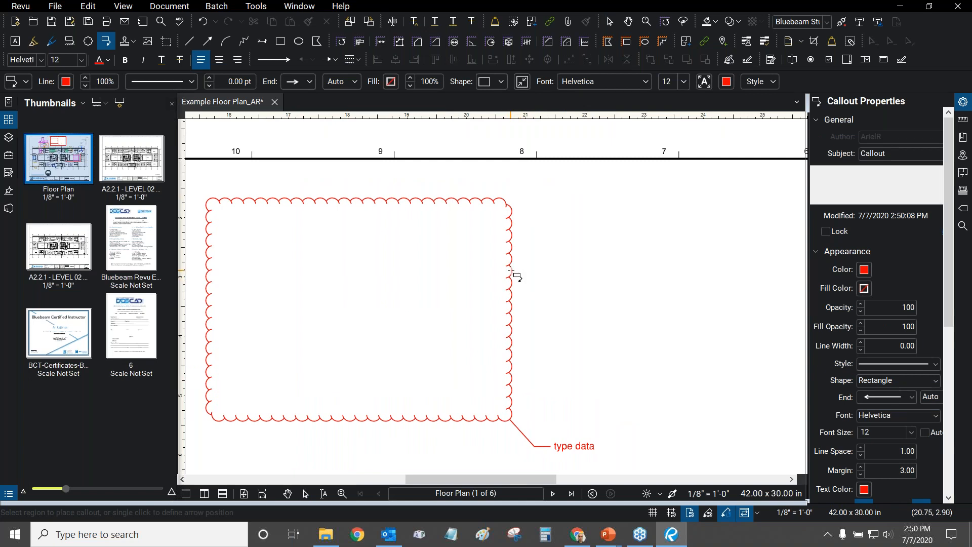
click(511, 272)
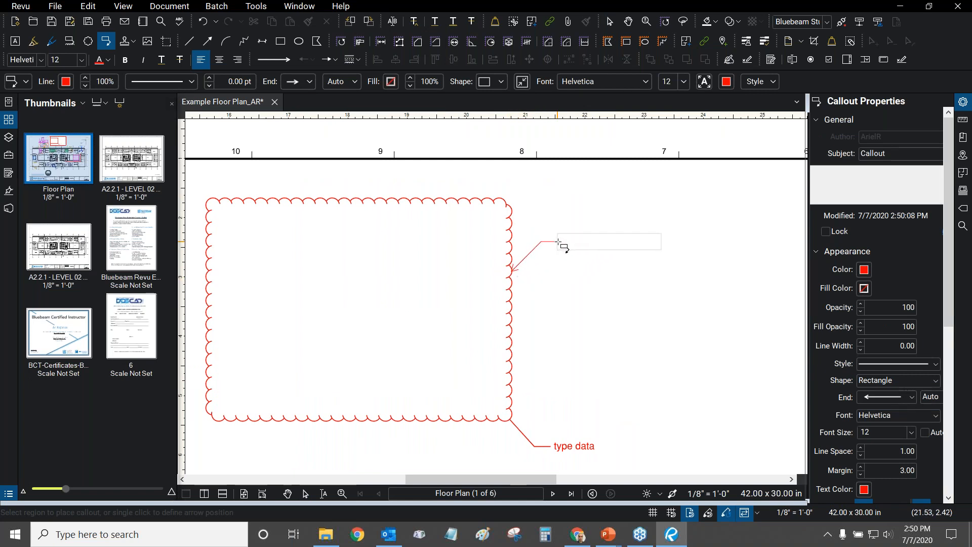
click(565, 238)
text(type sdata)
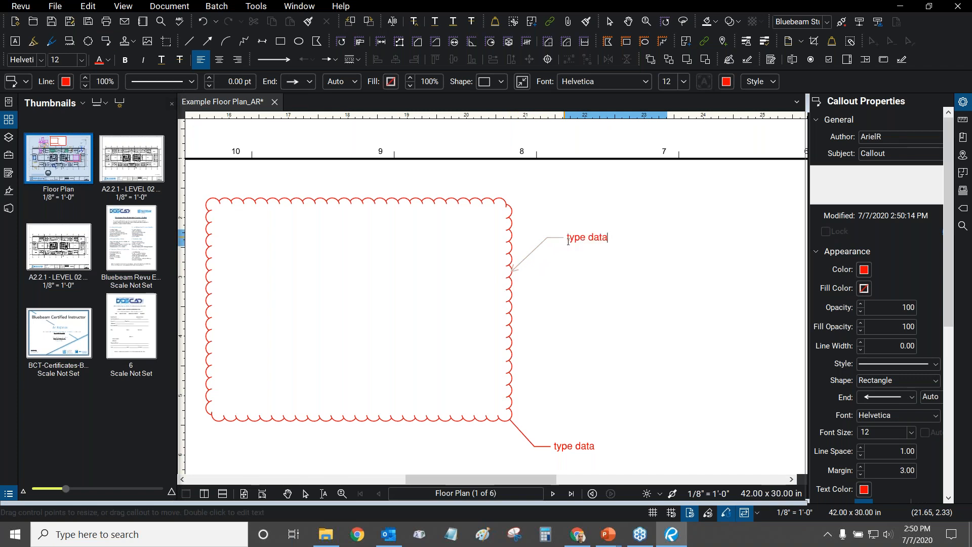
click(568, 295)
click(565, 293)
- Set the new callout's leader end to a plain line without an arrowhead
click(532, 252)
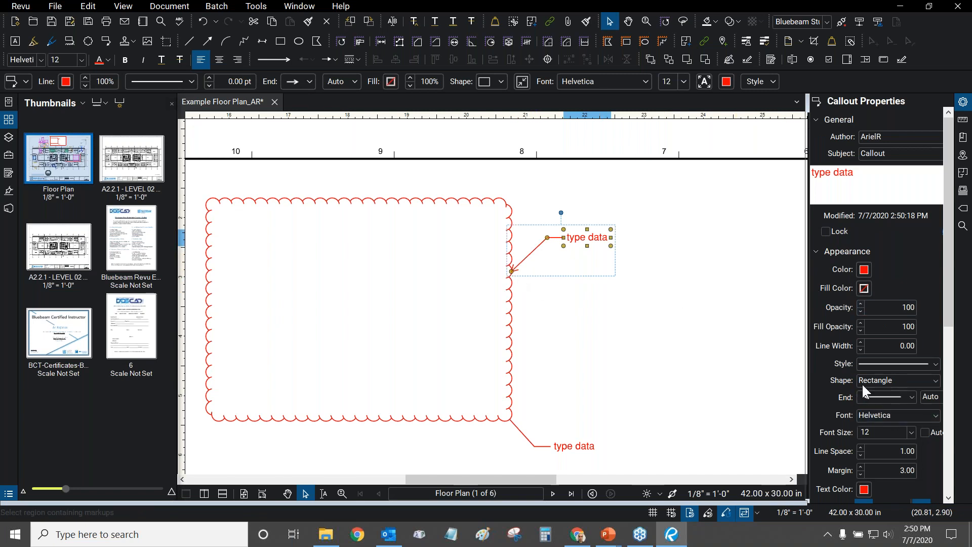
click(889, 397)
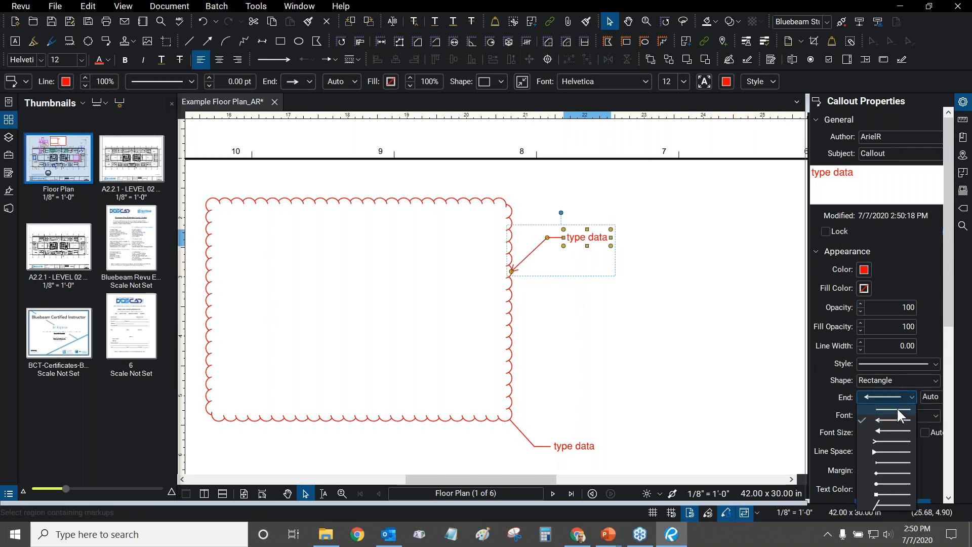
click(895, 409)
scroll(526, 305, up, 6)
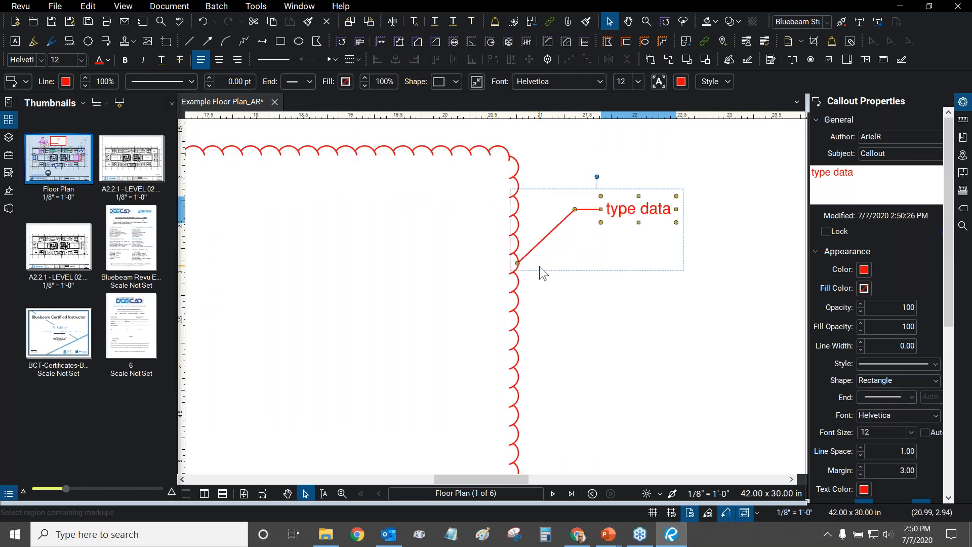
drag(485, 259, 489, 254)
click(605, 314)
scroll(606, 315, down, 2)
scroll(605, 315, down, 4)
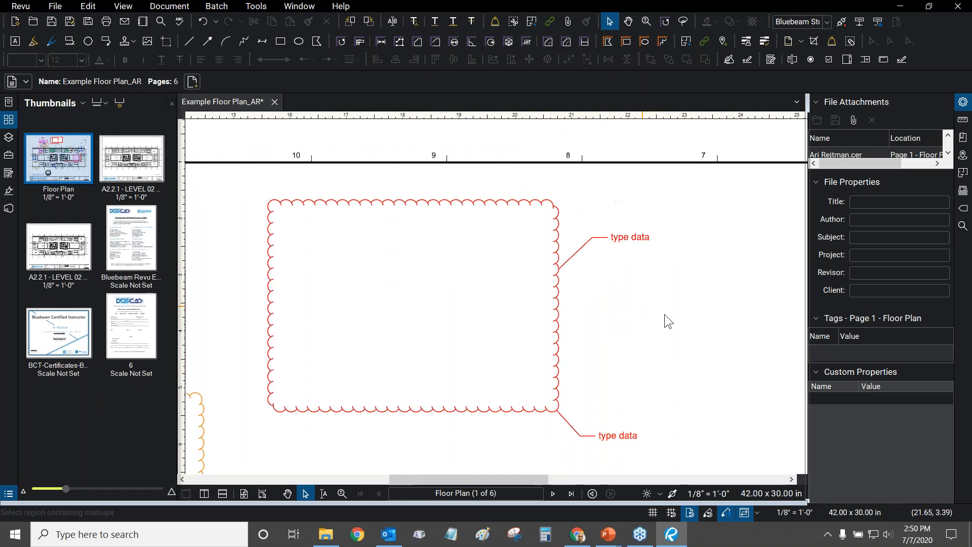
drag(650, 311, 662, 310)
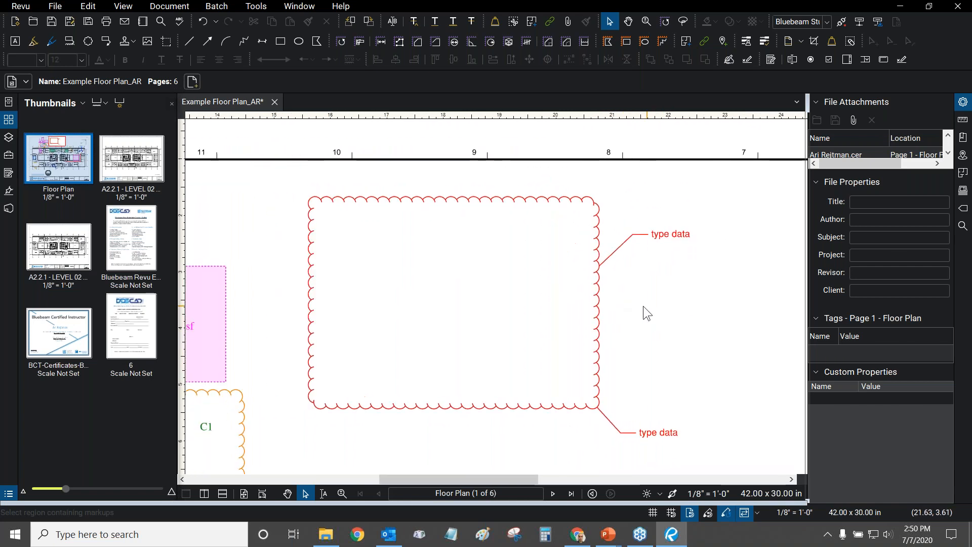
scroll(640, 306, down, 5)
scroll(654, 284, up, 1)
scroll(653, 284, up, 2)
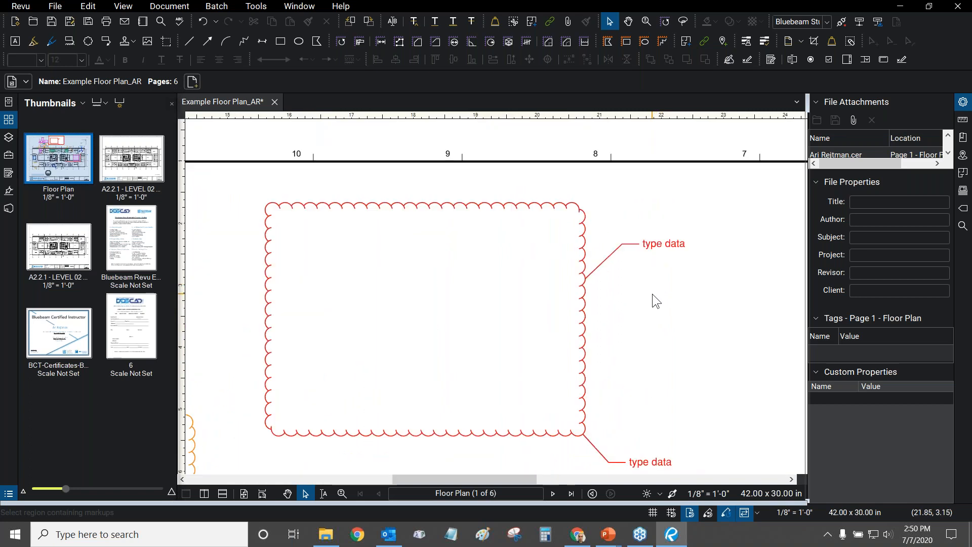
drag(653, 273, 623, 276)
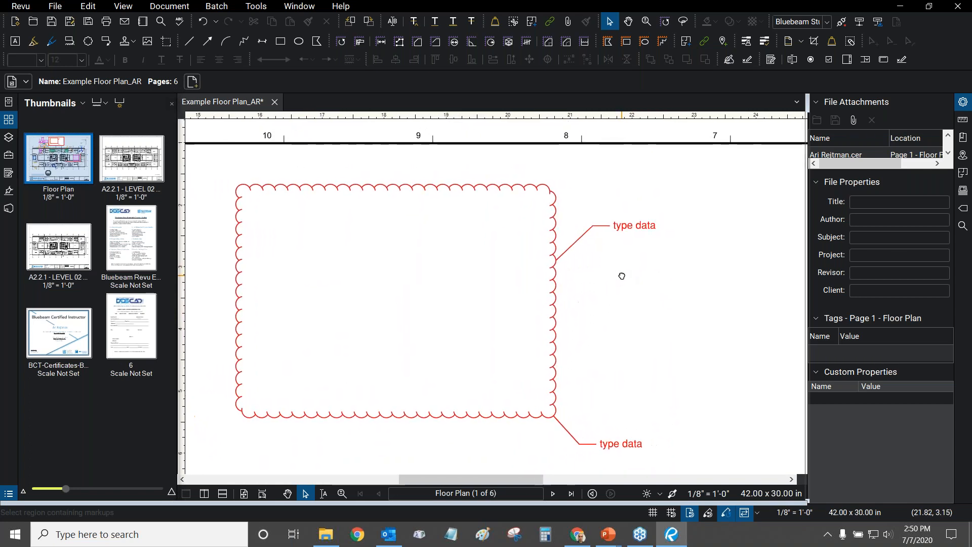
scroll(611, 304, down, 2)
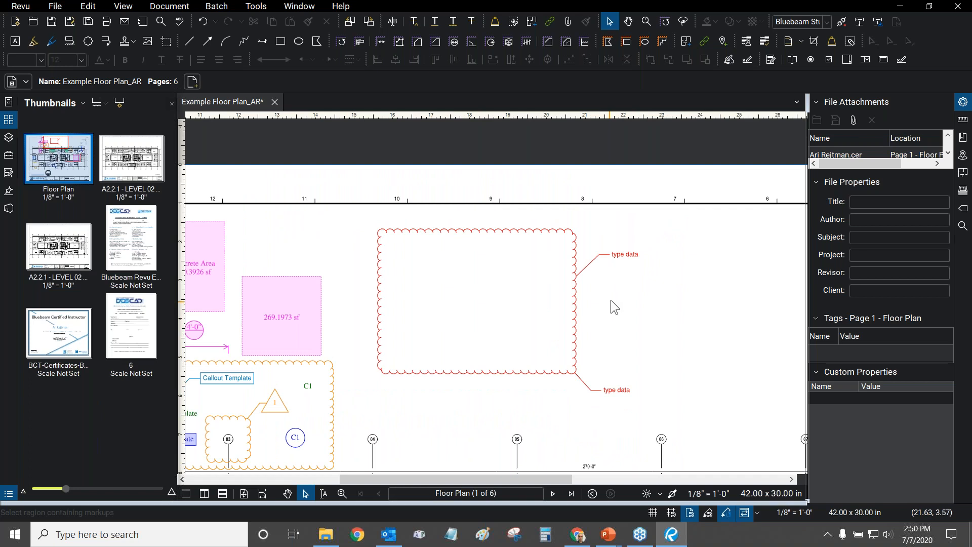
scroll(609, 301, up, 2)
- Switch from Revu to the PowerPoint slide show
key(alt+Tab)
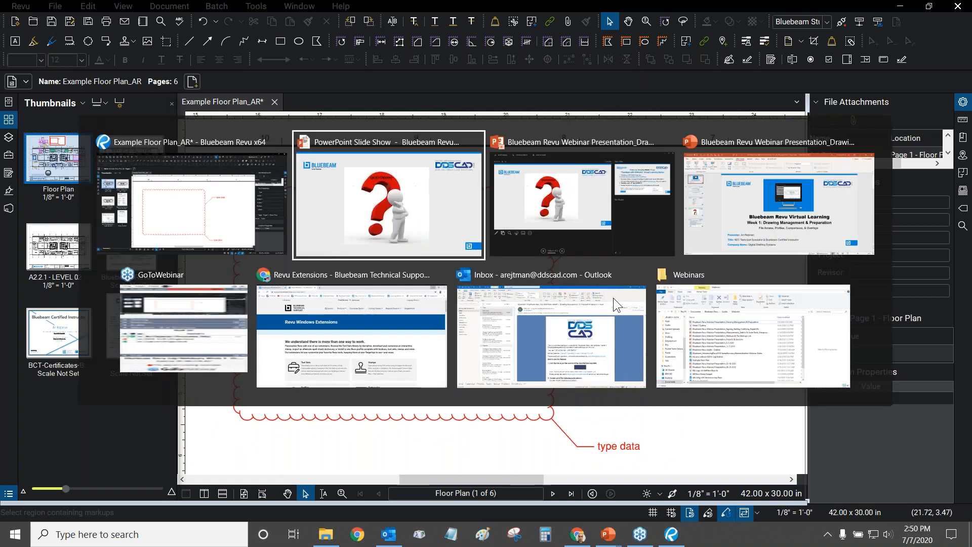